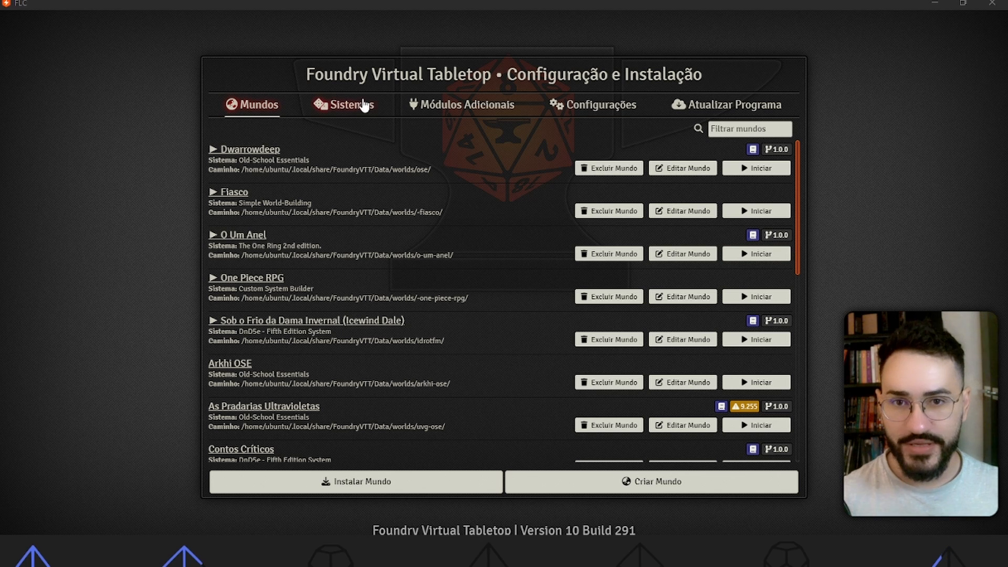
# Step: Search the installable game systems for "custom"
pyautogui.click(347, 105)
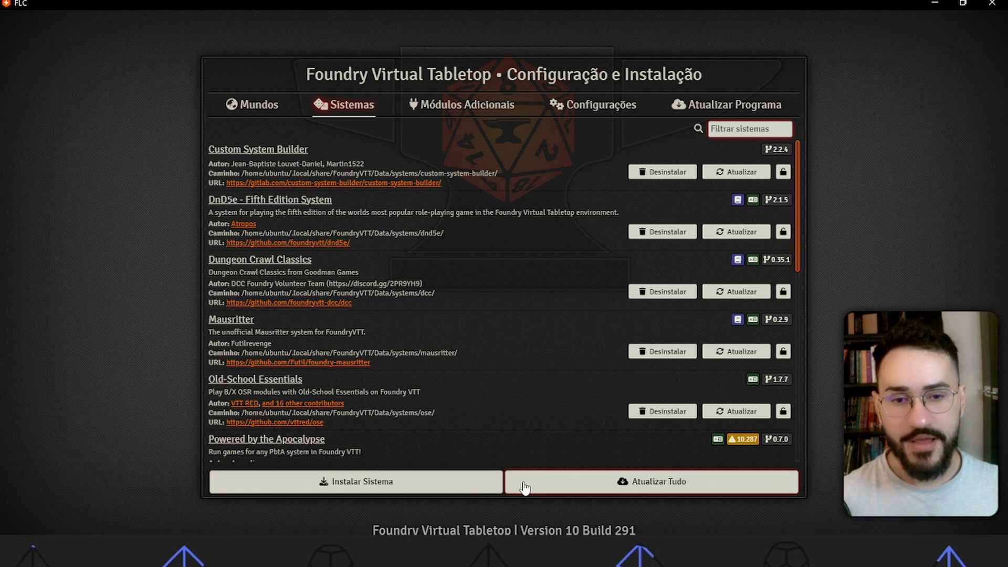
pyautogui.click(451, 481)
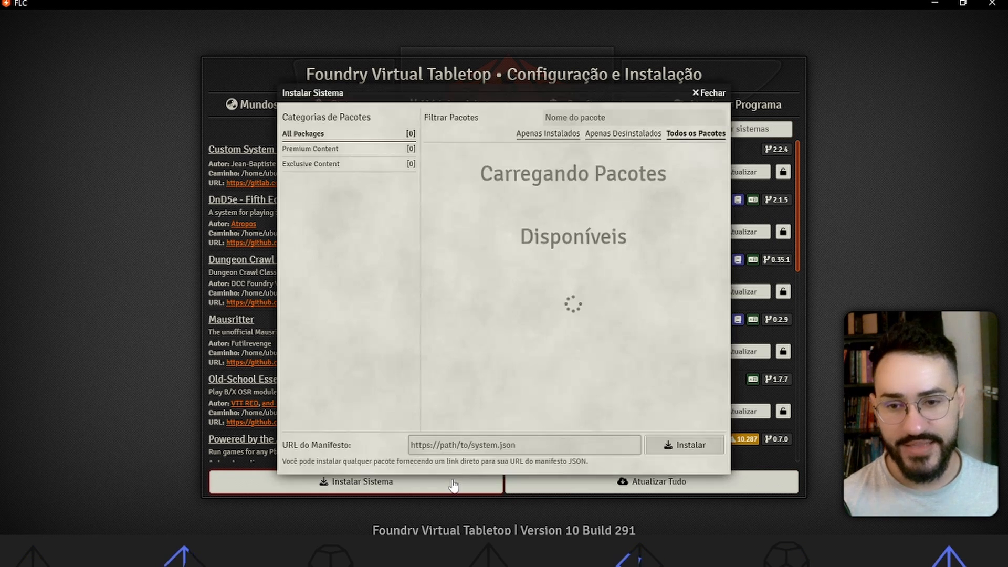
pyautogui.click(568, 116)
pyautogui.write('custom')
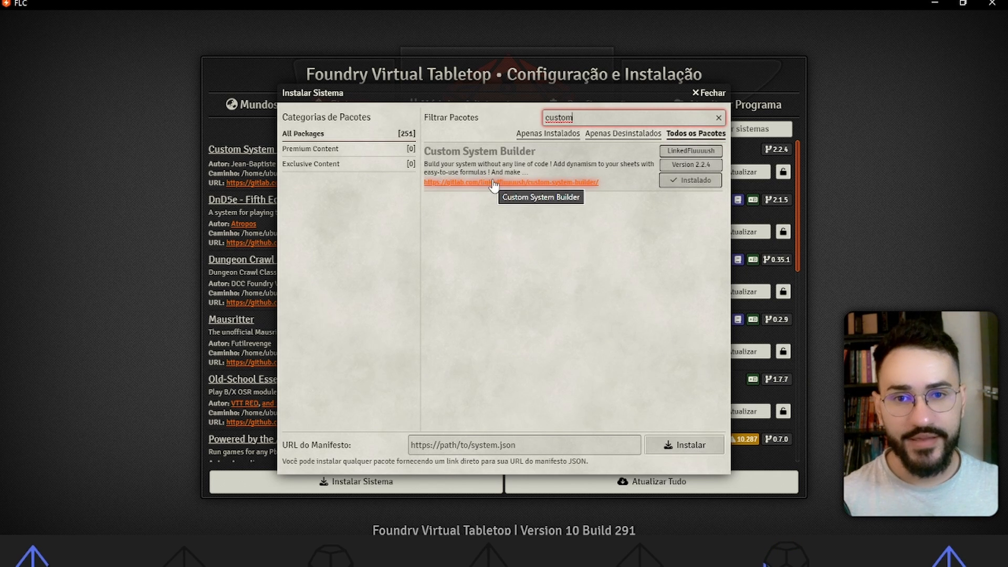
# Step: Examine the Custom System Builder project page and its sheet library of existing templates, then close the system installer
pyautogui.click(444, 182)
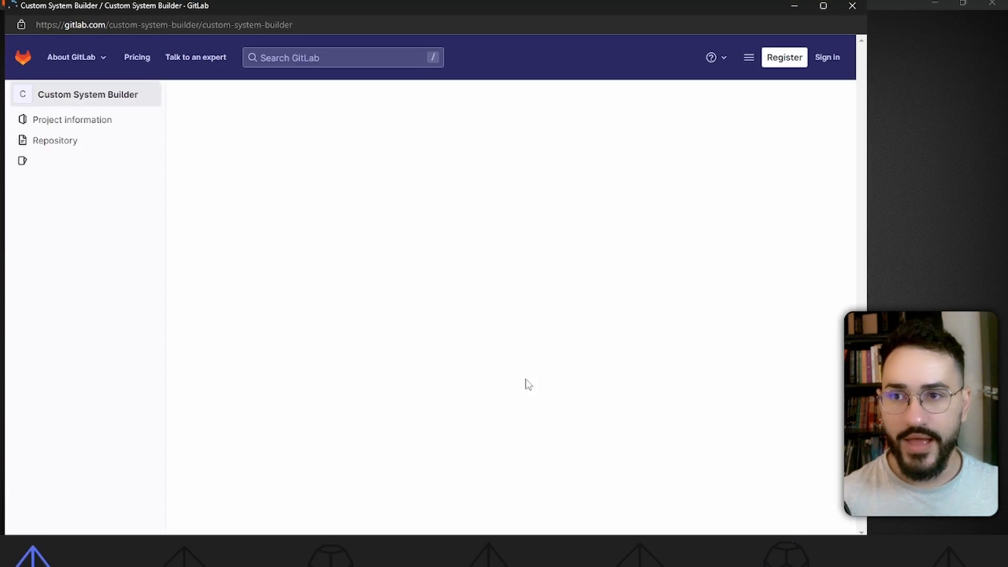
pyautogui.scroll(-4, 498, 341)
pyautogui.scroll(-5, 502, 334)
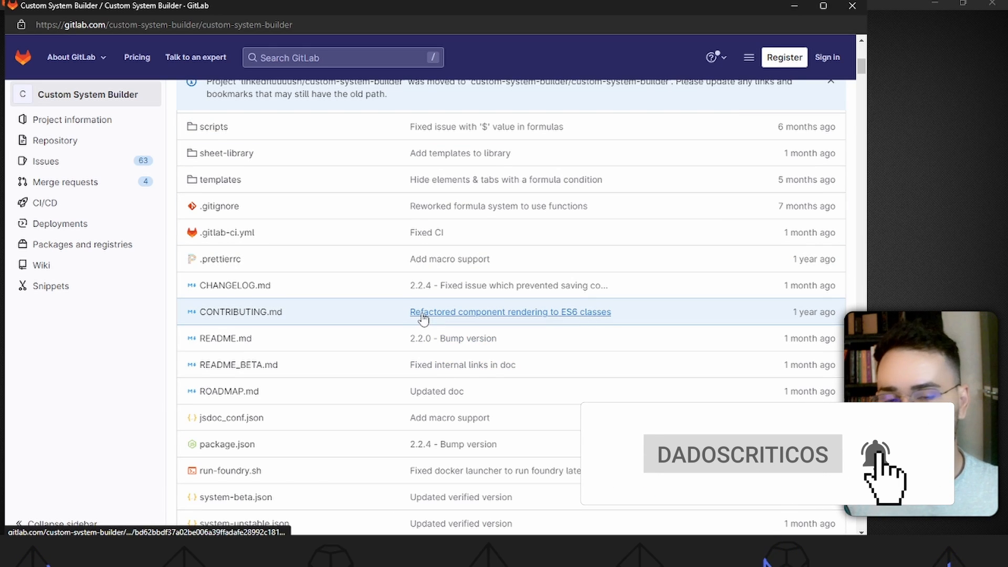
pyautogui.scroll(-4, 420, 322)
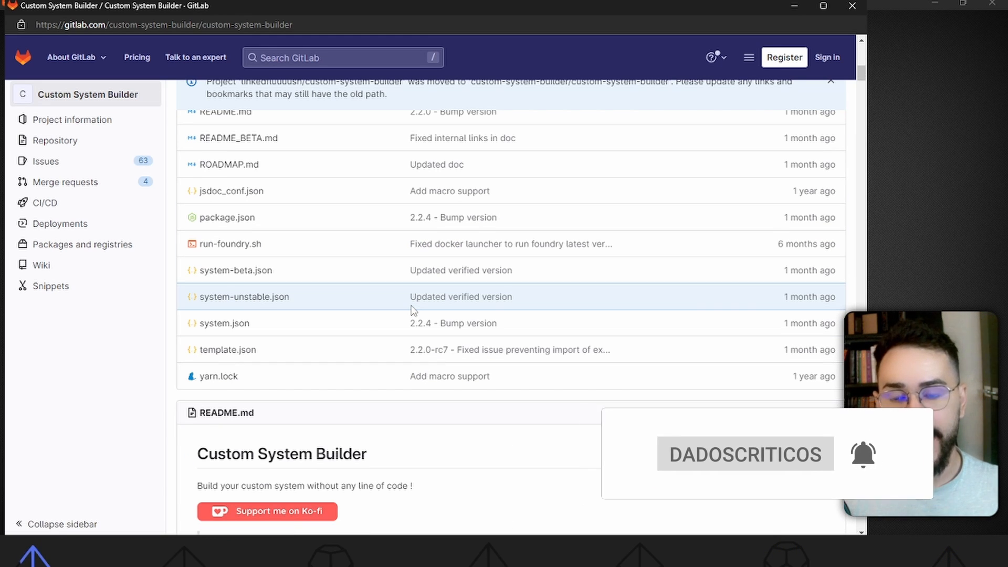
pyautogui.scroll(-1, 410, 317)
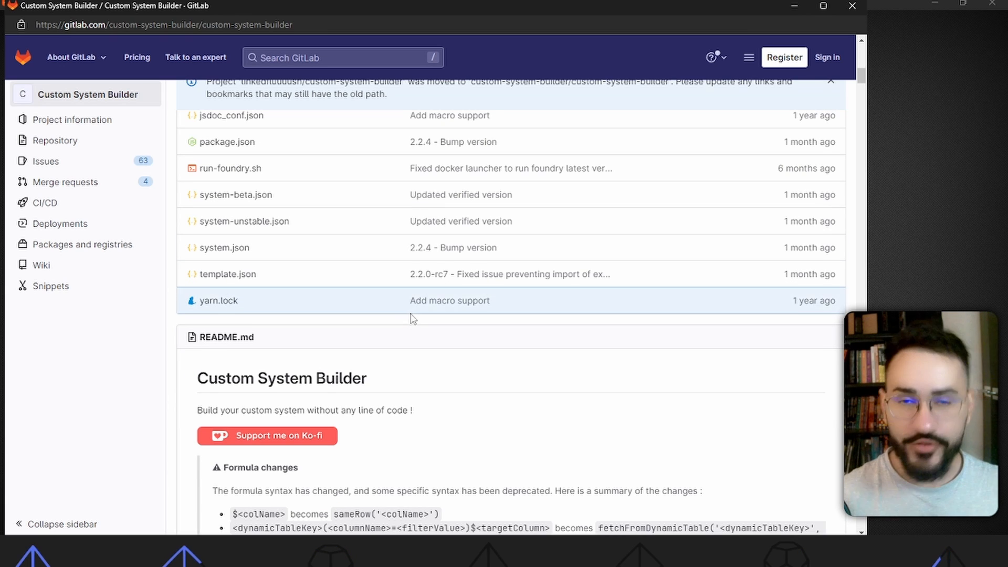
pyautogui.scroll(-6, 410, 319)
pyautogui.scroll(-5, 408, 321)
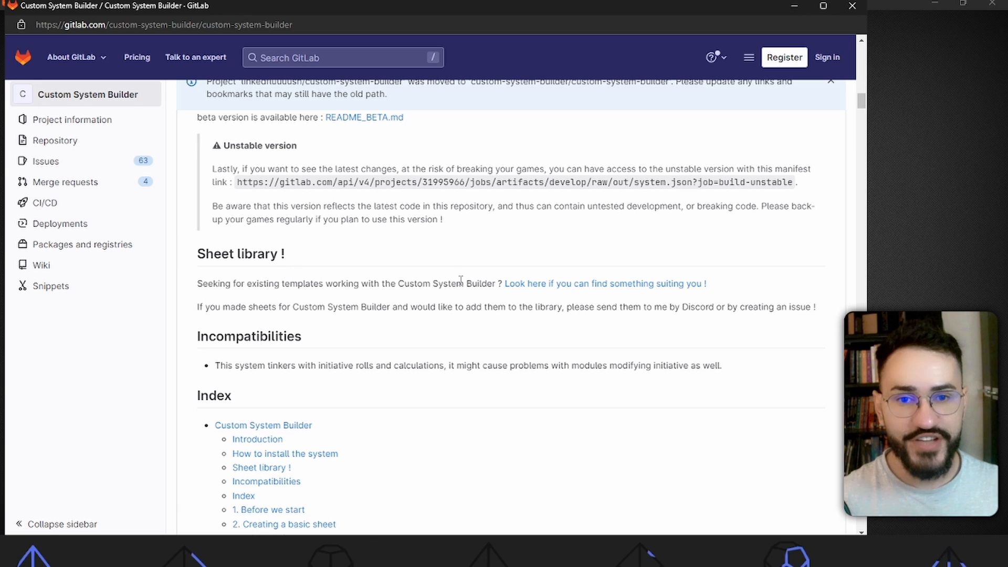
pyautogui.click(525, 284)
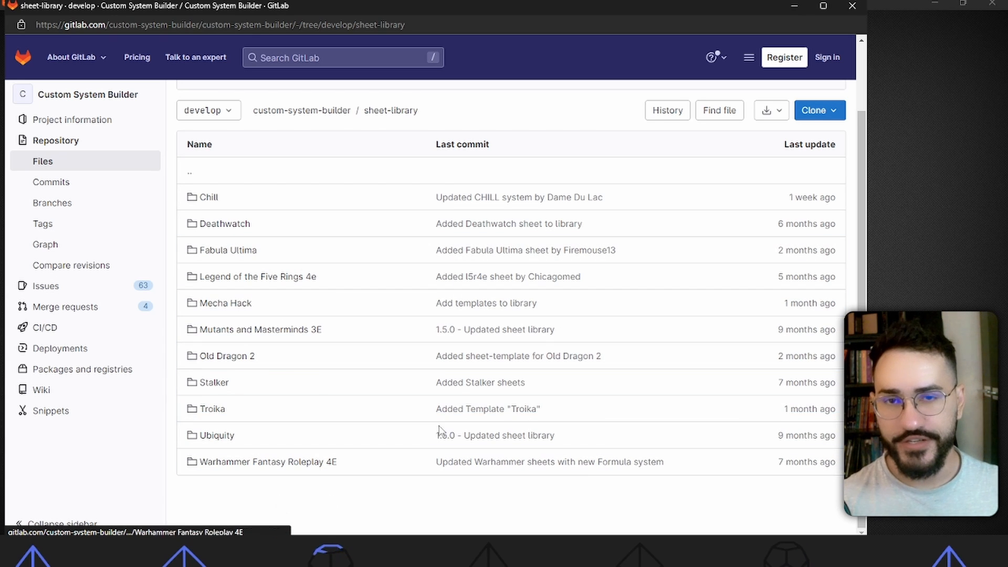
pyautogui.click(899, 270)
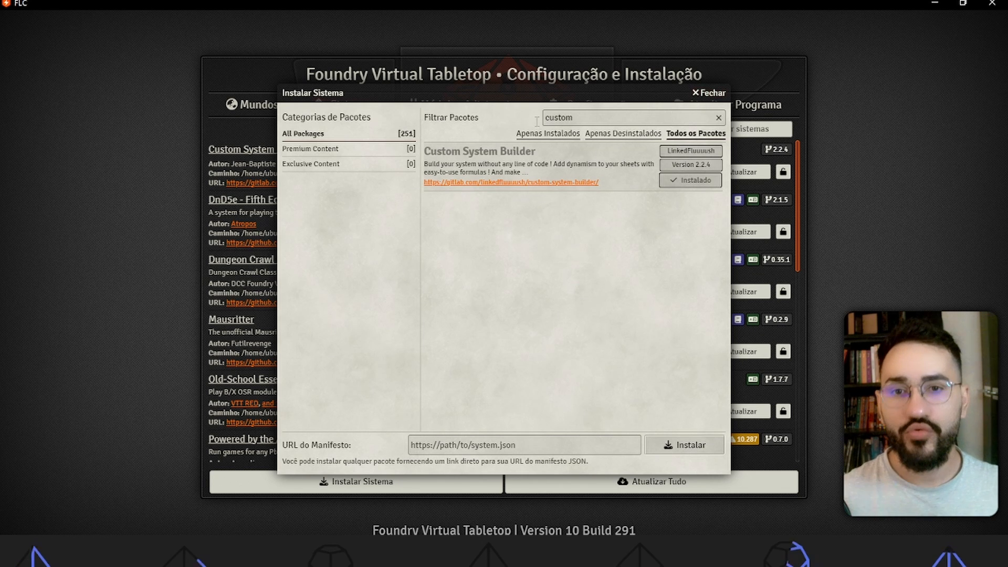
pyautogui.click(706, 93)
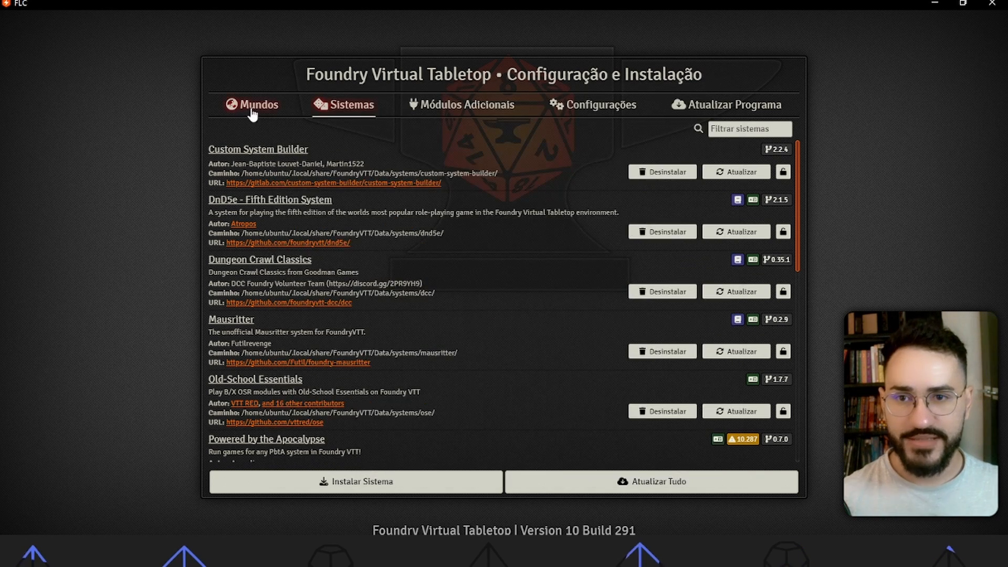
# Step: Start a new world titled "Video Criação de Ficha" with Custom System Builder as the game system
pyautogui.click(253, 108)
pyautogui.click(675, 477)
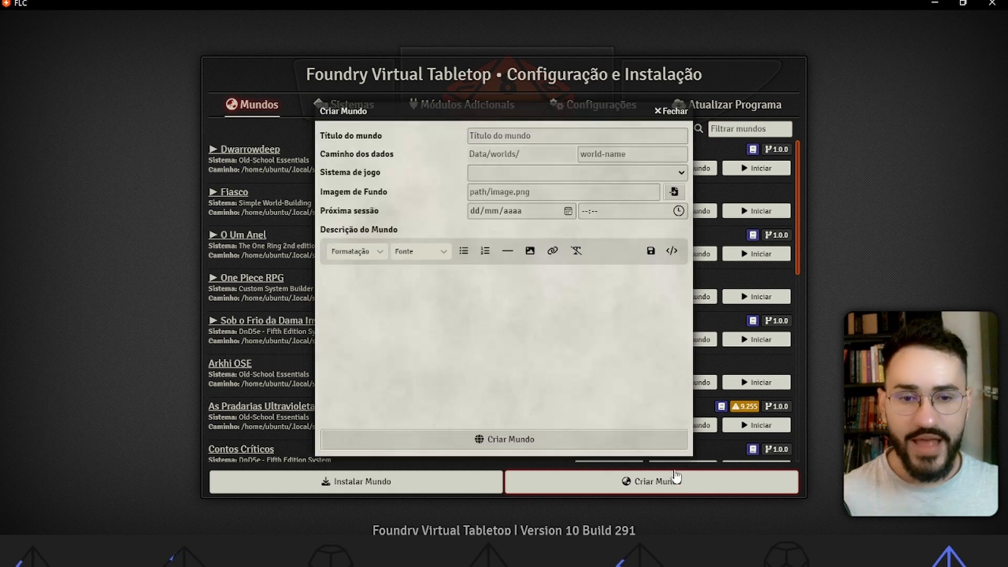
pyautogui.click(512, 137)
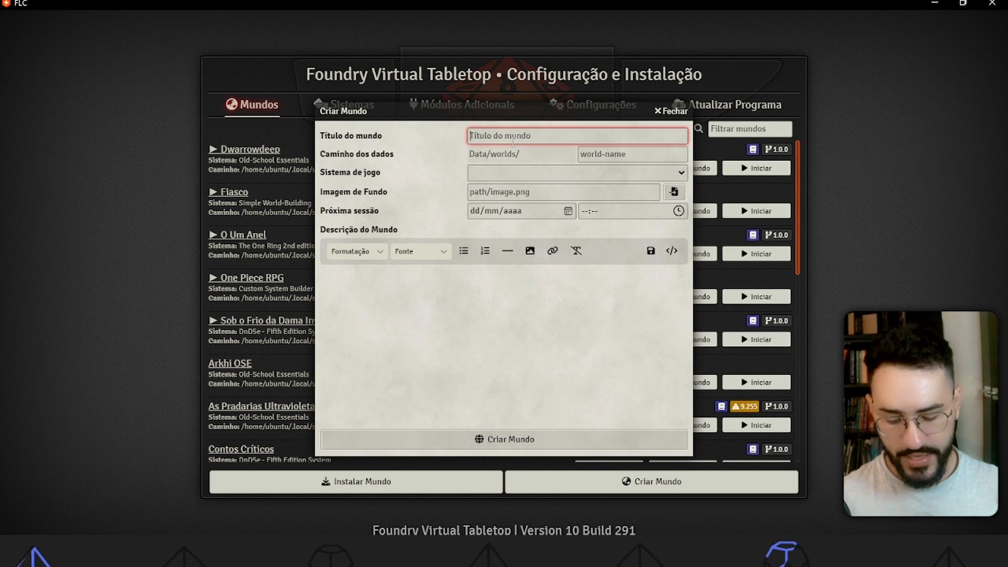
pyautogui.write('Video Criac')
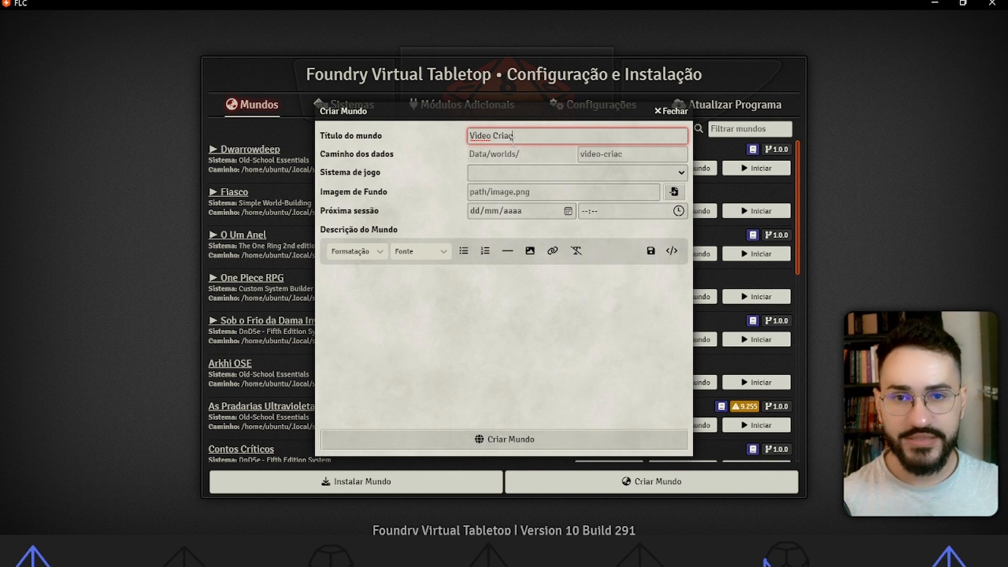
pyautogui.press('BackSpace')
pyautogui.write('ção de Ficha')
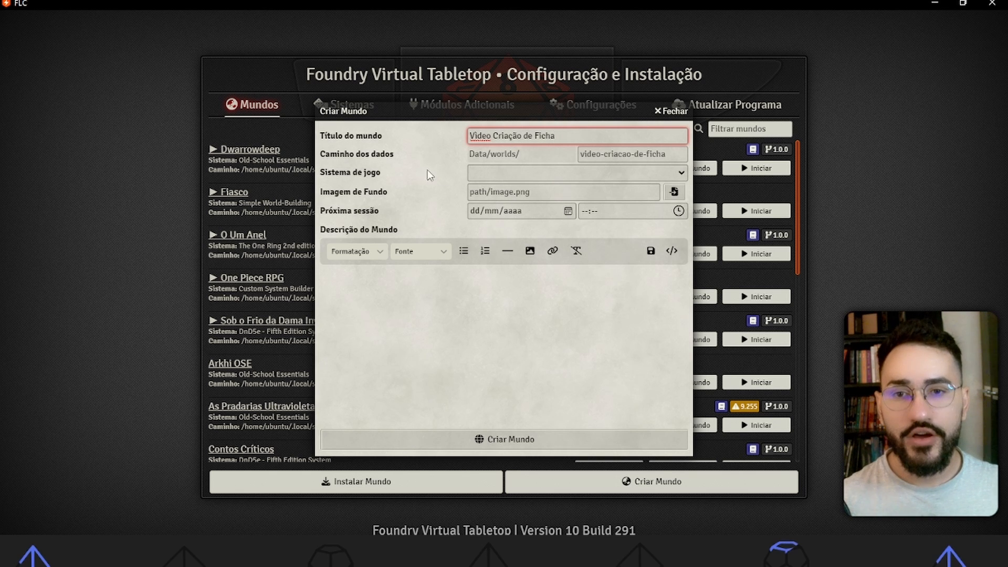
pyautogui.click(475, 171)
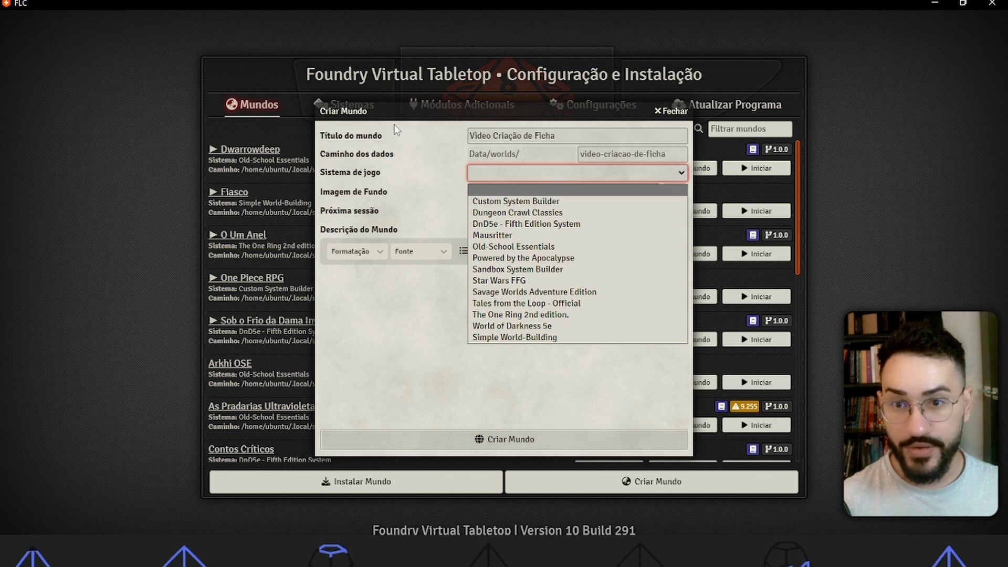
pyautogui.click(487, 201)
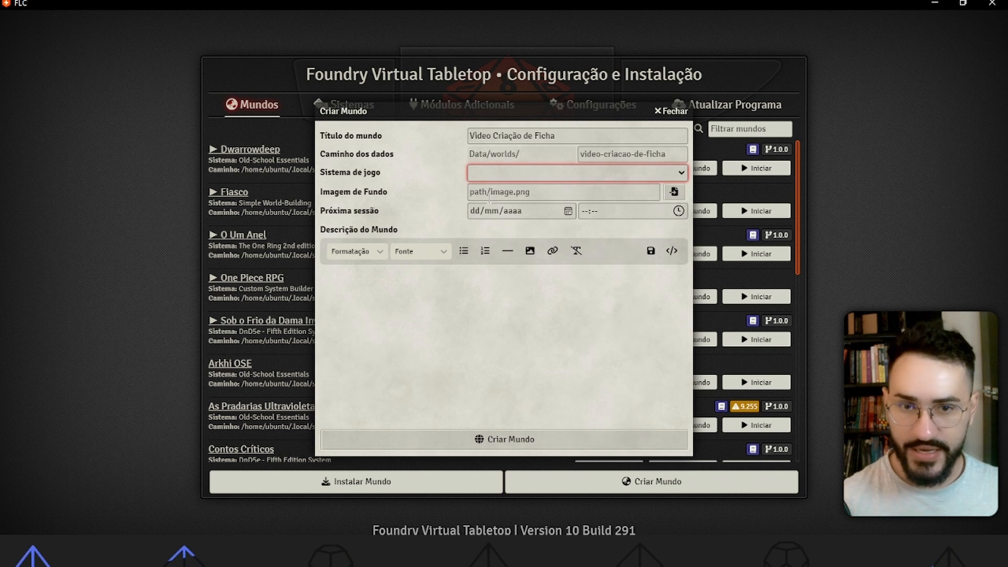
# Step: Correct the spelling of the world title to "Vídeo Criação de Ficha"
pyautogui.click(477, 135)
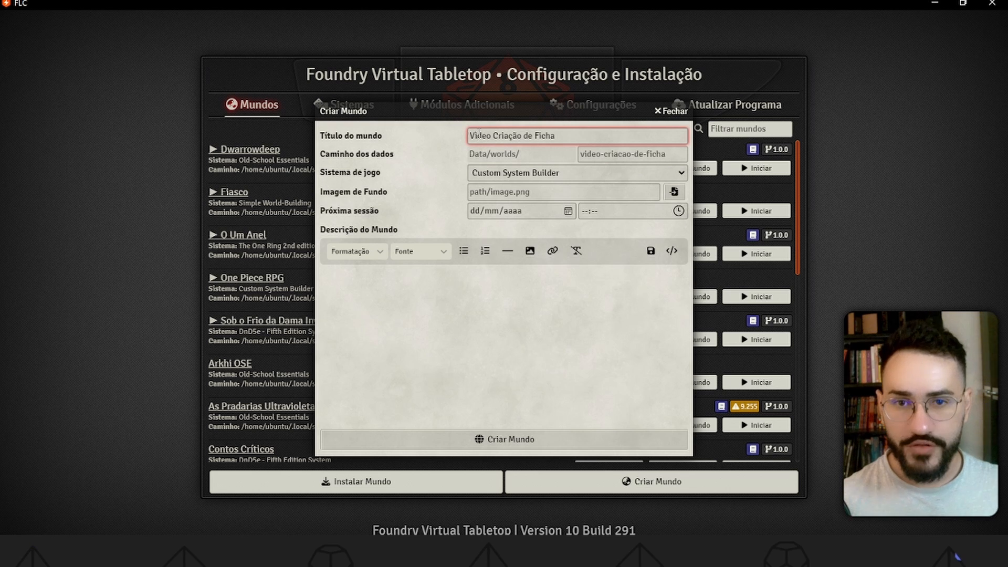
pyautogui.press('BackSpace')
pyautogui.write('i')
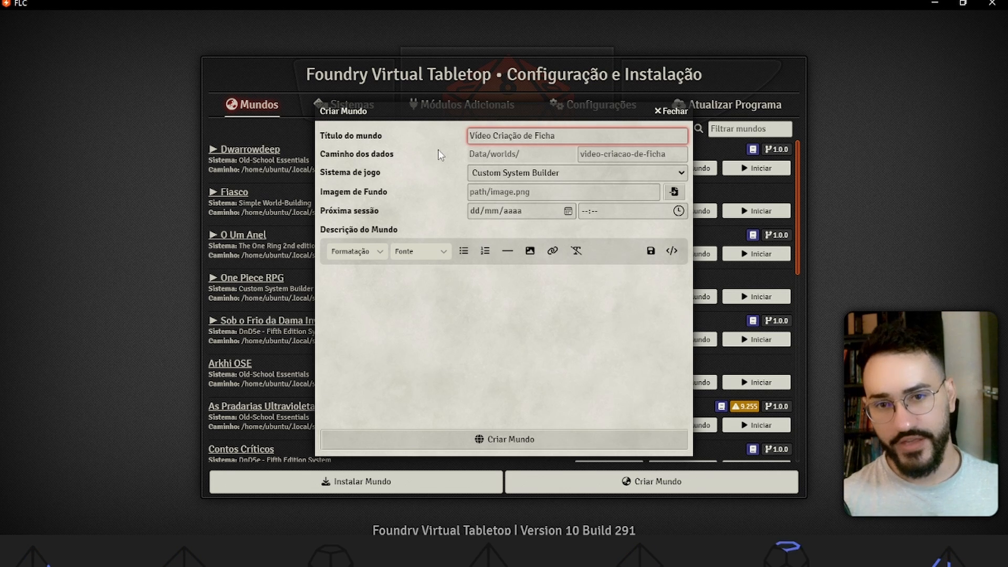
pyautogui.write('0')
pyautogui.press('BackSpace')
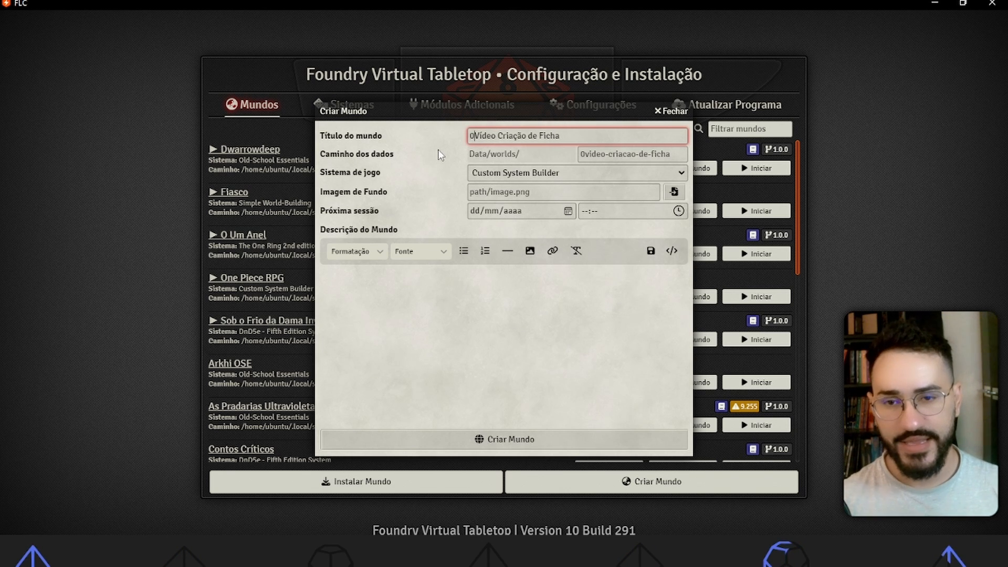
pyautogui.press('BackSpace')
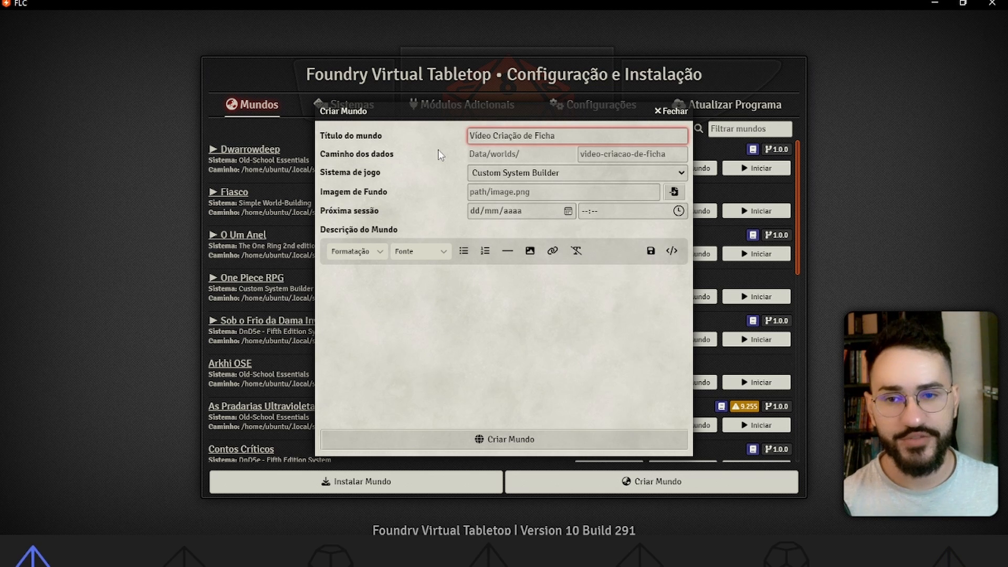
pyautogui.write('>')
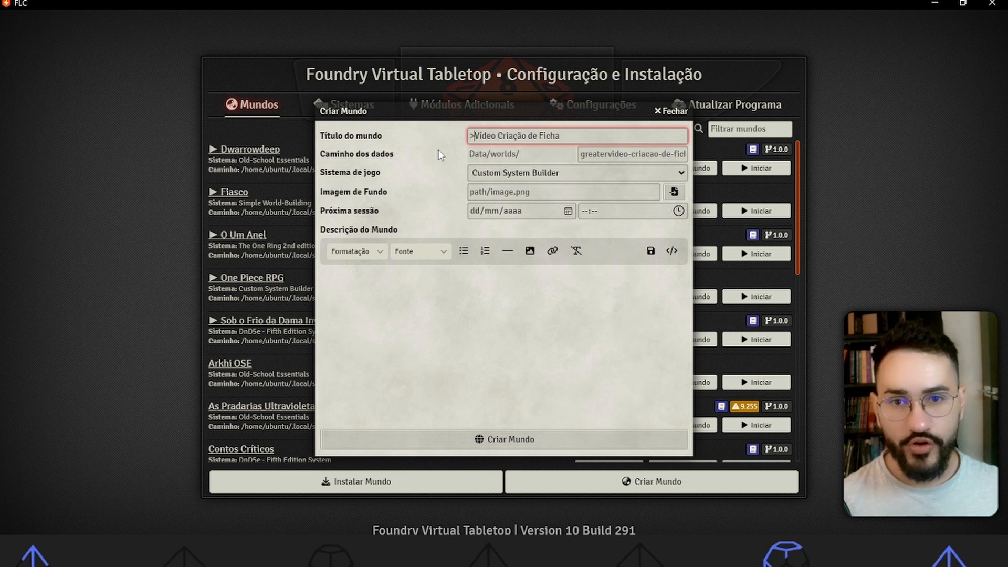
pyautogui.press('BackSpace')
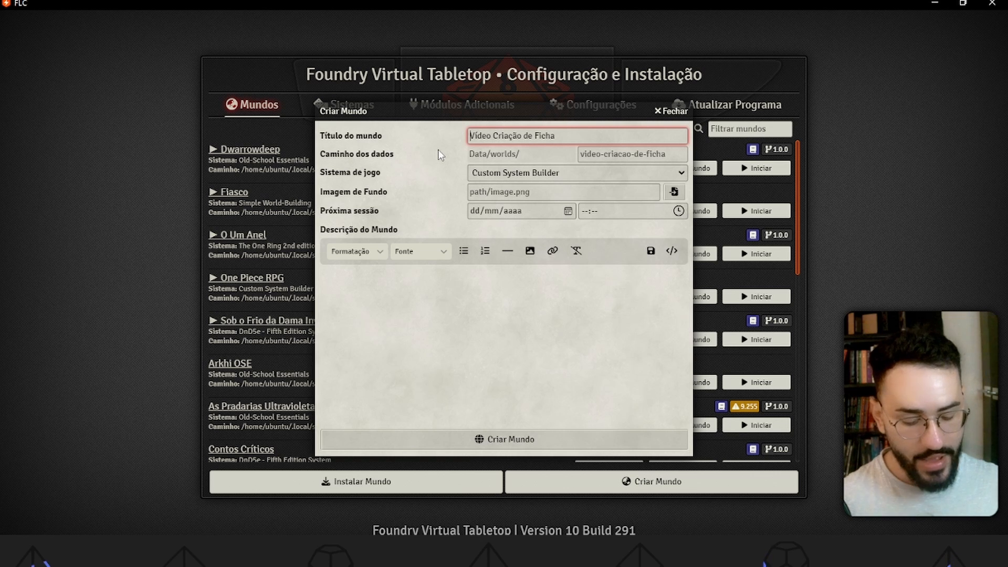
# Step: Prefix the world title with the ▶ symbol and create the world
pyautogui.write('▶')
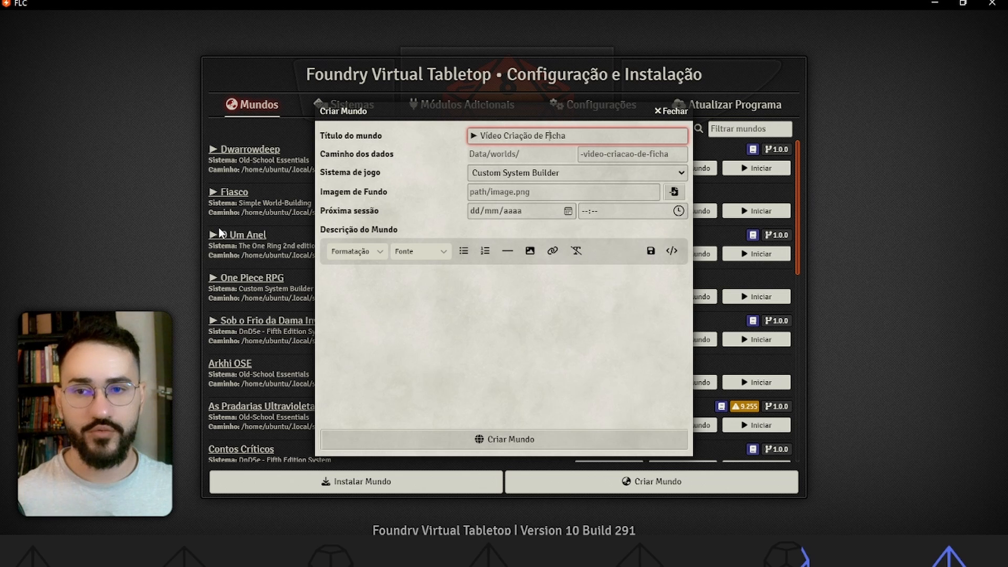
pyautogui.click(494, 439)
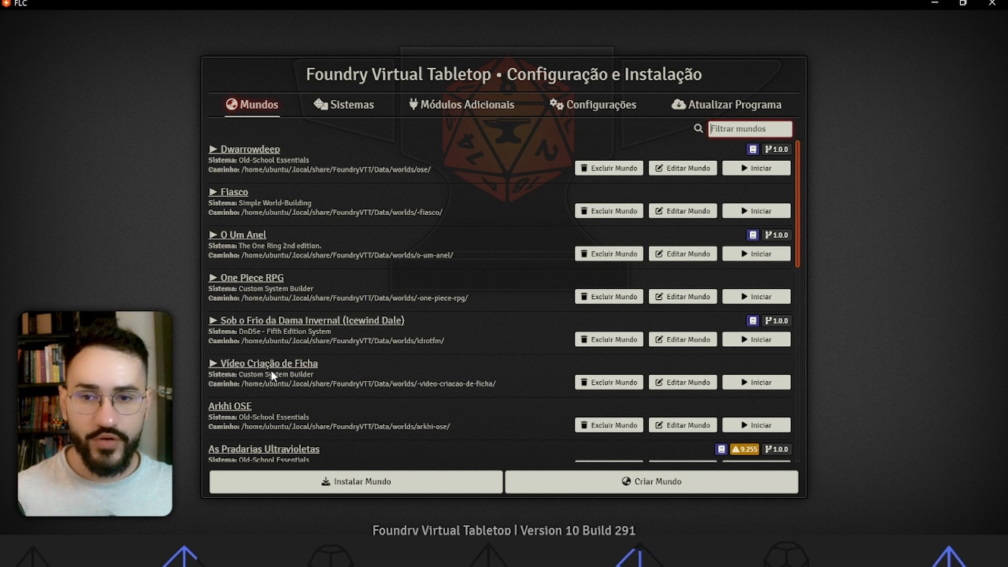
# Step: Launch the "▶ Vídeo Criação de Ficha" world and join the session as Gamemaster, dismissing the formula changes notice
pyautogui.click(740, 384)
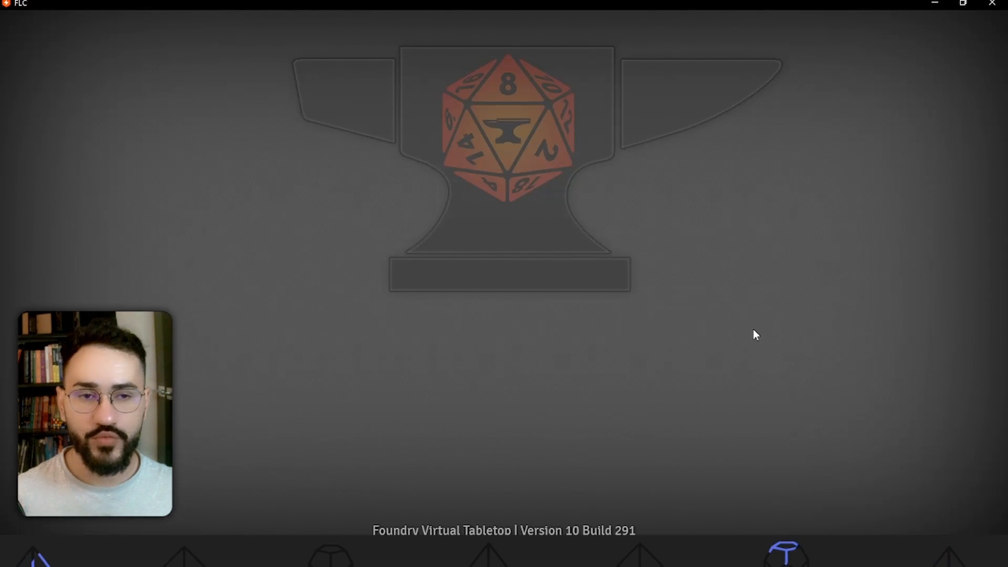
pyautogui.click(368, 174)
pyautogui.click(332, 202)
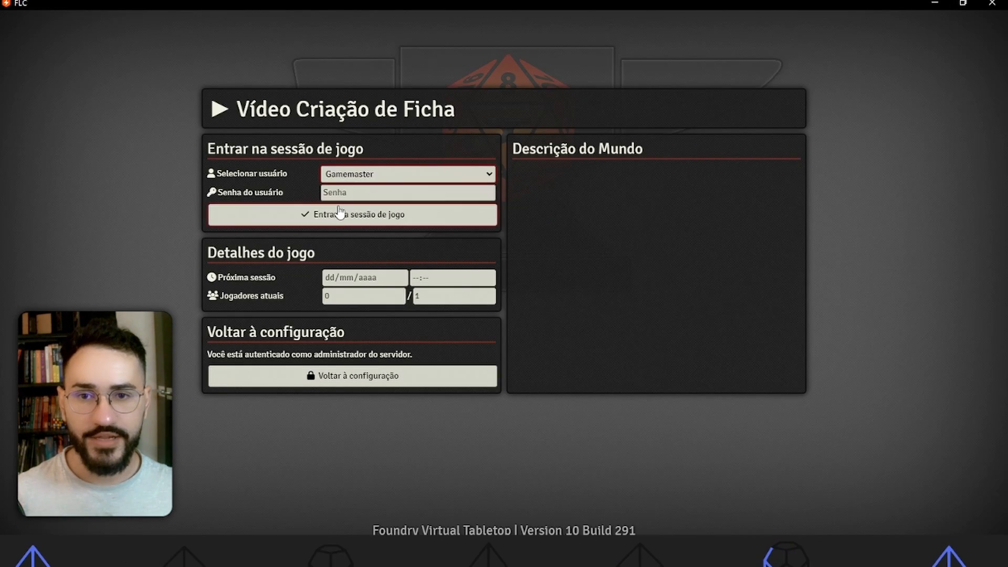
pyautogui.click(344, 214)
pyautogui.click(684, 230)
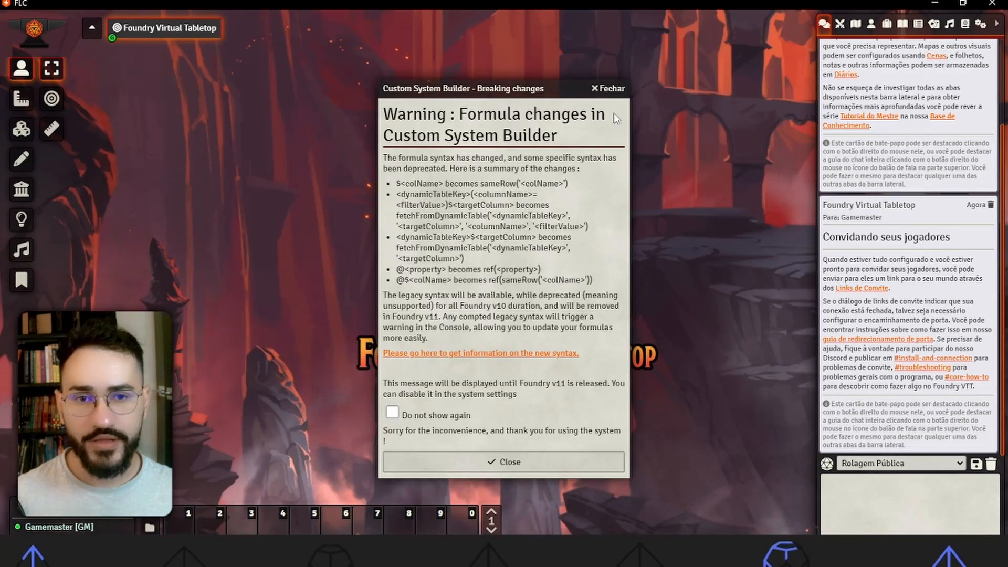
pyautogui.click(620, 88)
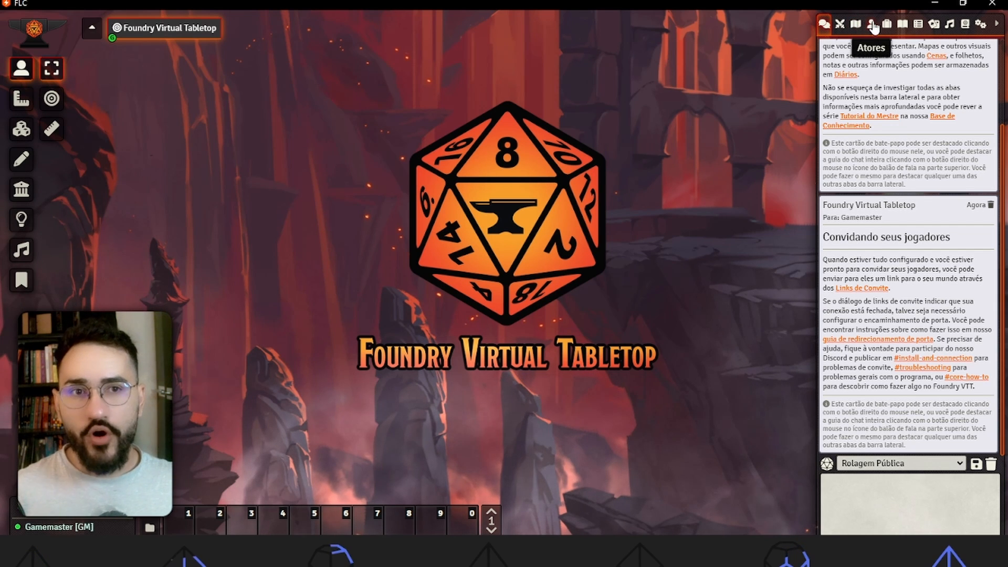
# Step: Create a new actor of type _template named "ficha_teste"
pyautogui.click(869, 24)
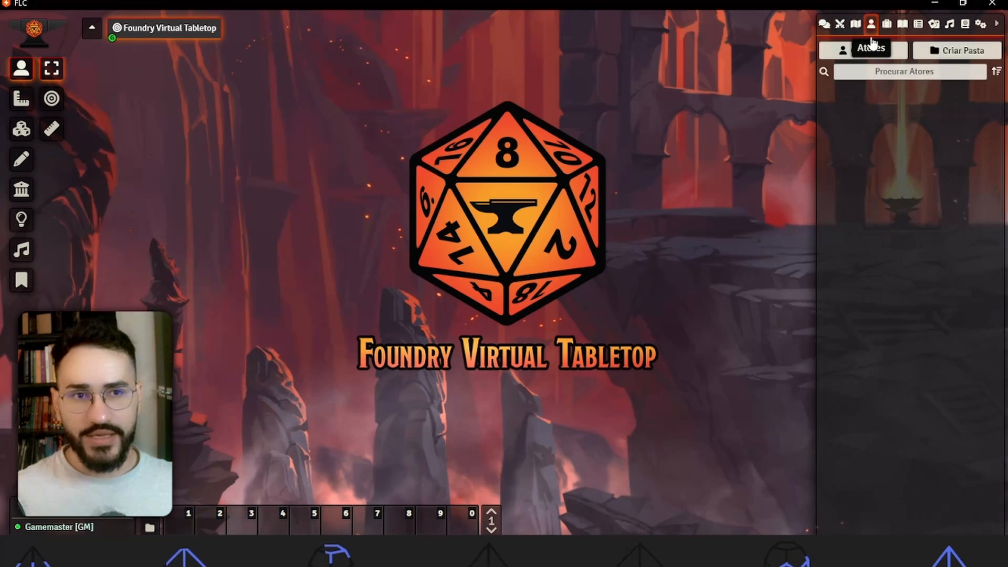
pyautogui.click(841, 51)
pyautogui.click(714, 97)
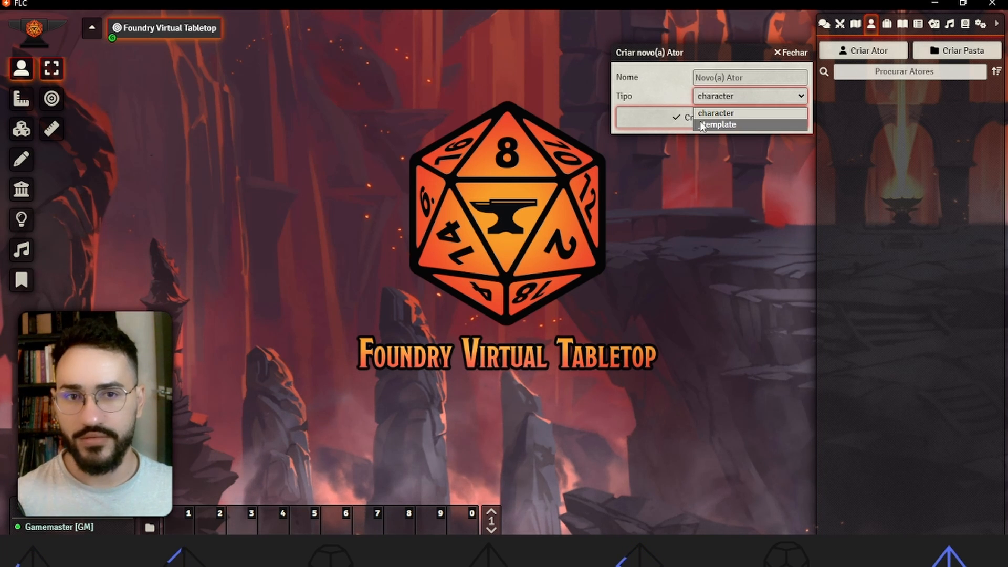
pyautogui.click(718, 95)
pyautogui.click(708, 98)
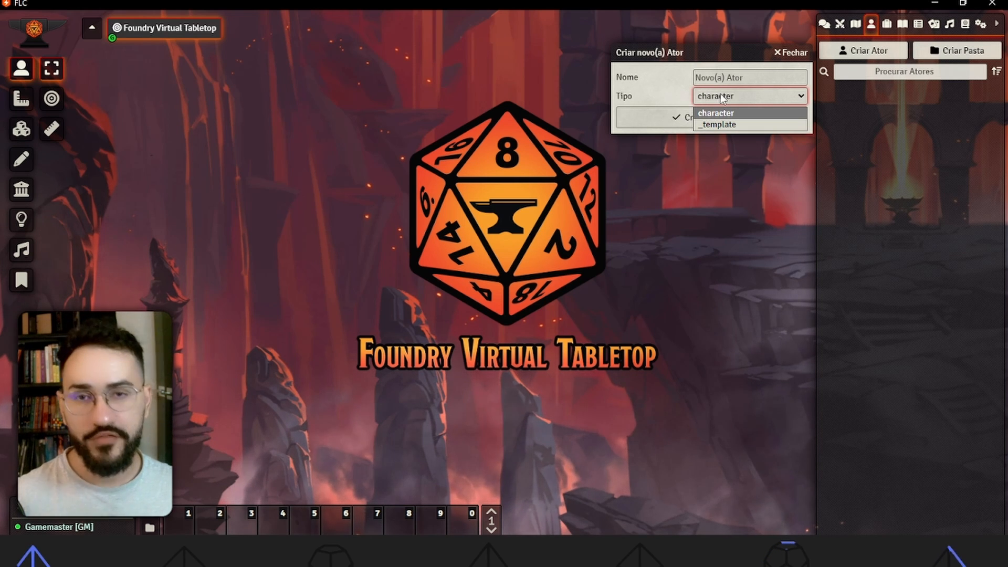
pyautogui.click(719, 125)
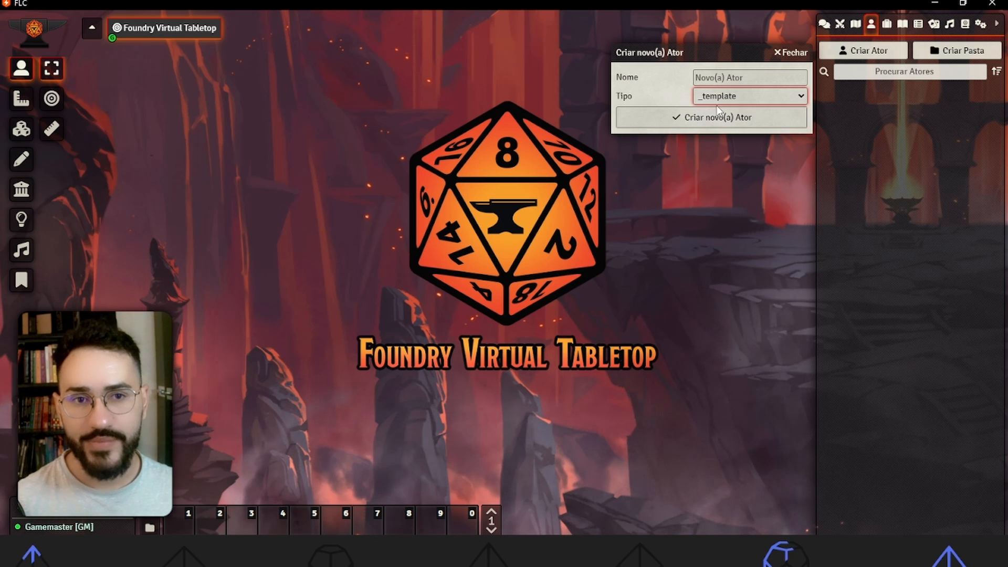
pyautogui.click(719, 79)
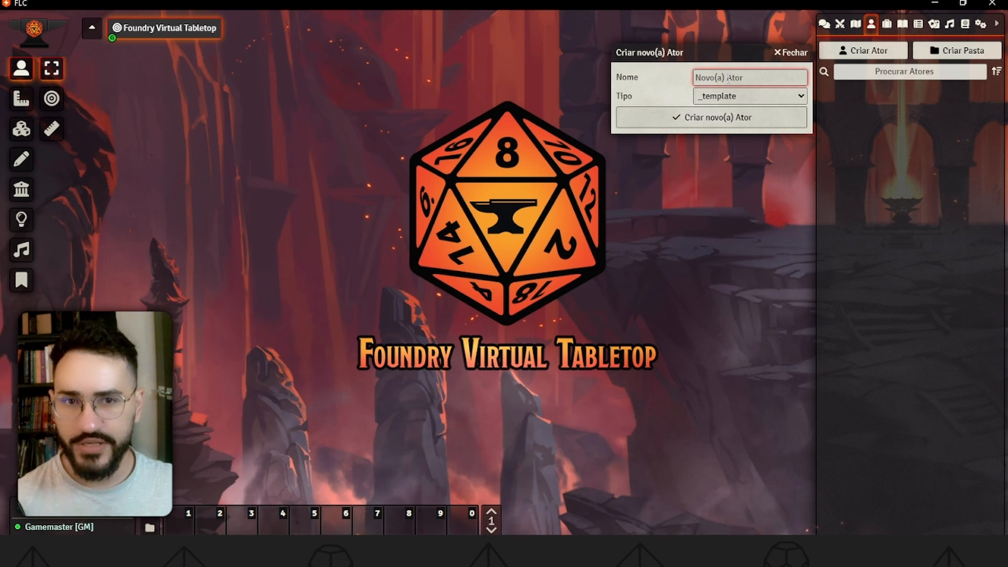
pyautogui.write('ficha_teste')
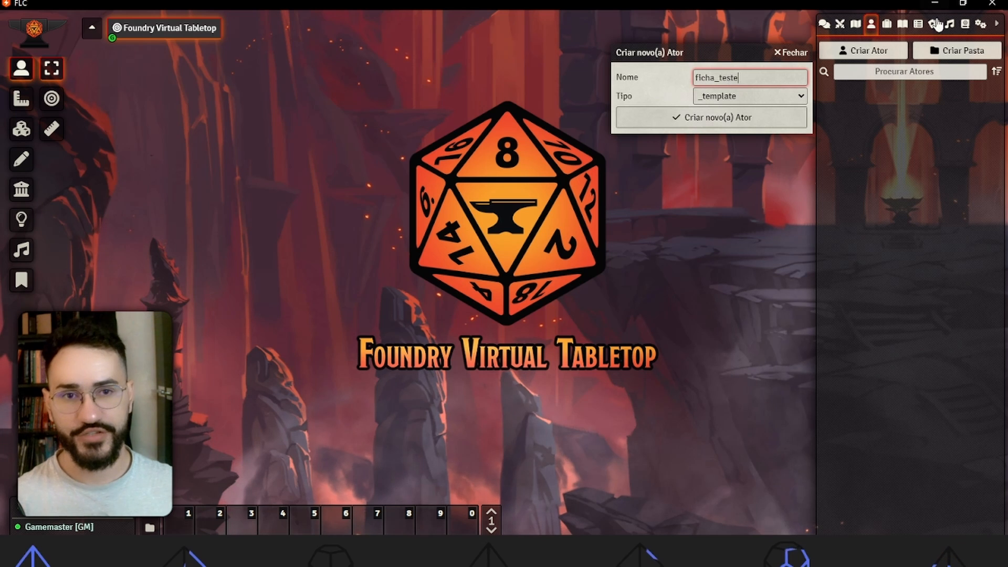
pyautogui.press('Return')
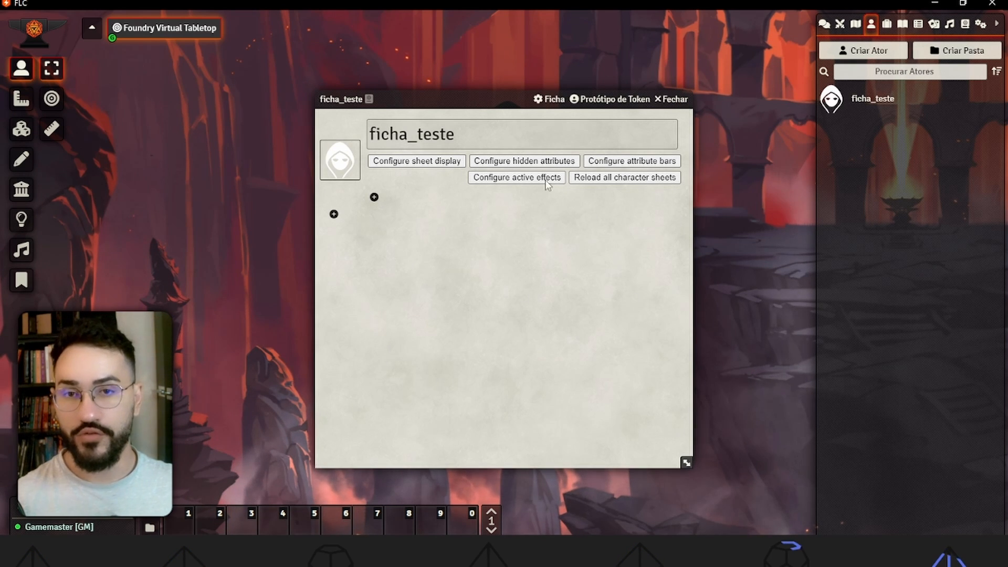
# Step: Add a Text field component to the header of the ficha_teste template and set its component key to "teste"
pyautogui.moveTo(461, 95); pyautogui.dragTo(448, 74)
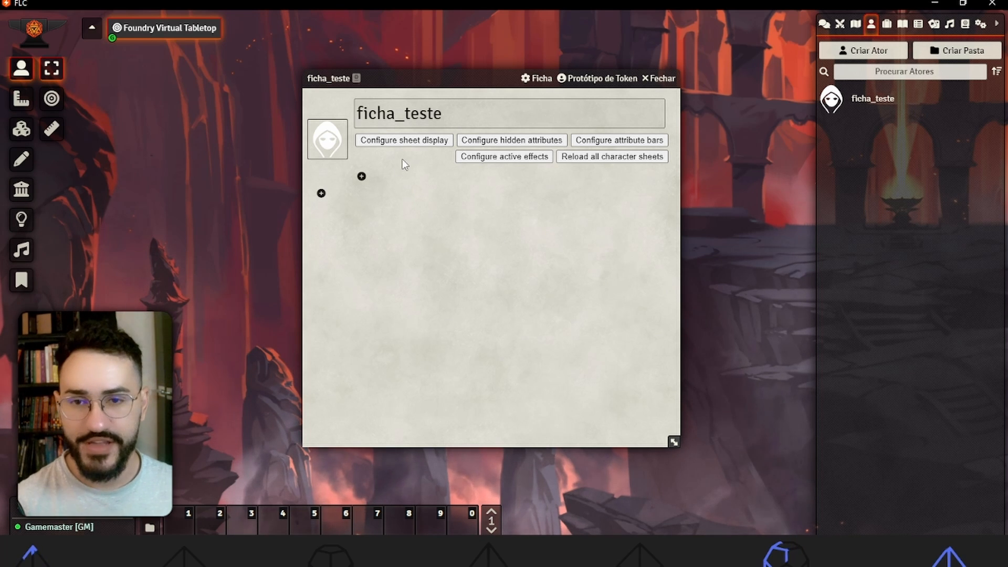
pyautogui.click(361, 176)
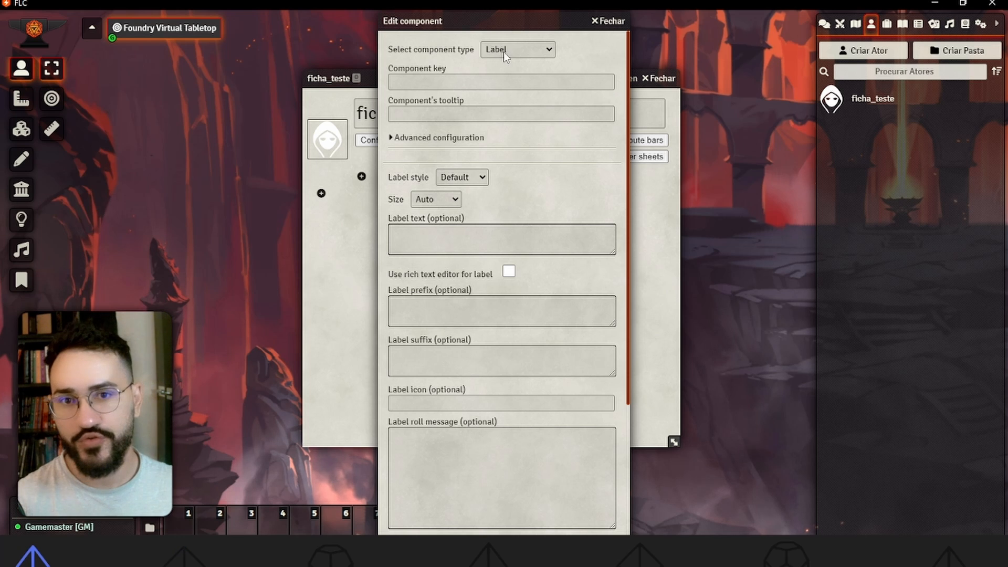
pyautogui.click(531, 49)
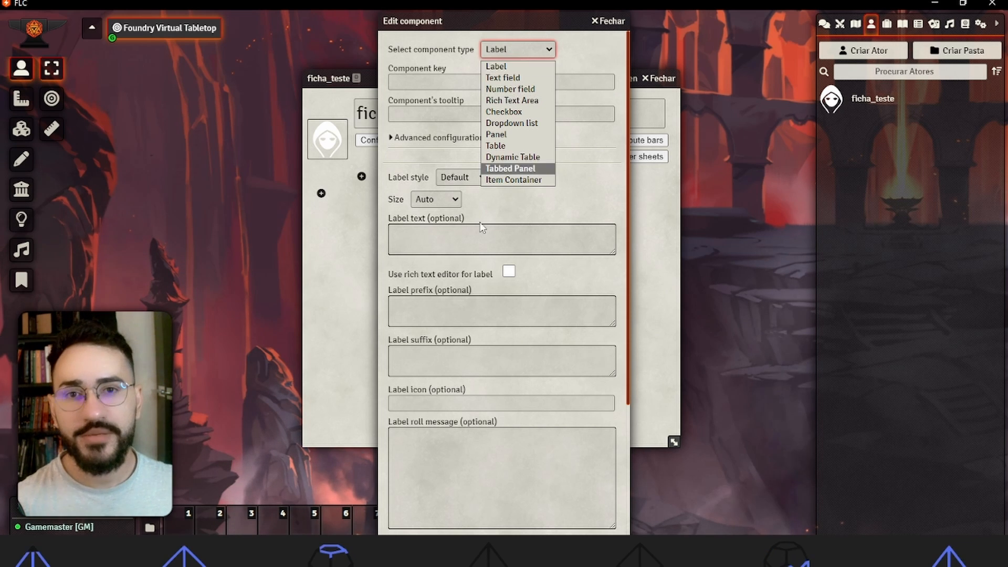
pyautogui.click(514, 77)
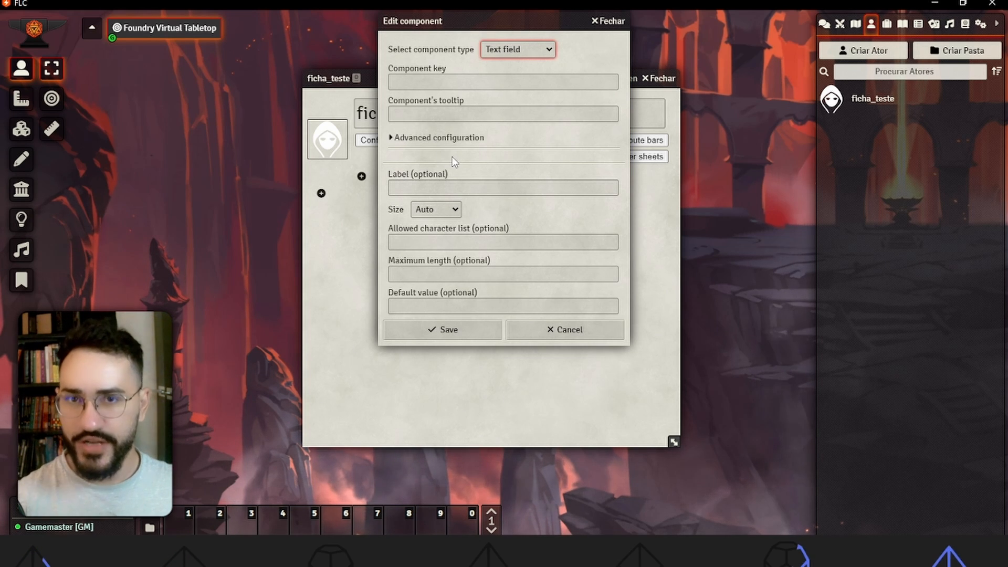
pyautogui.click(448, 69)
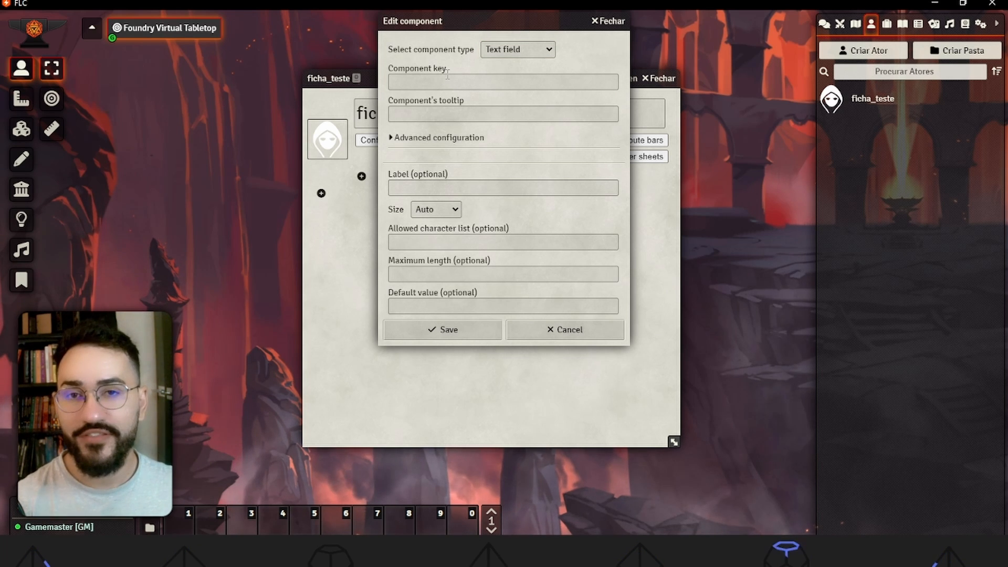
pyautogui.click(448, 79)
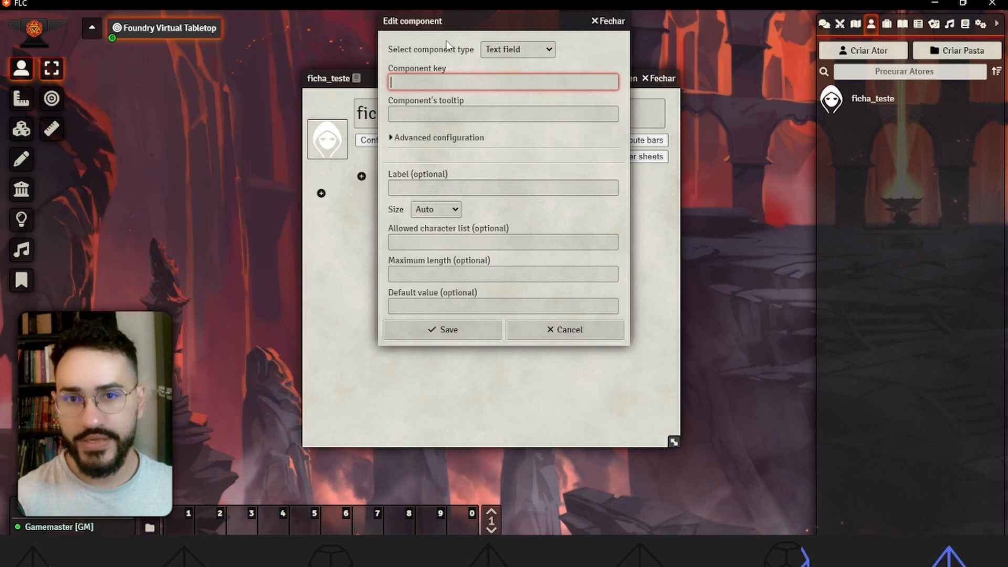
pyautogui.write('teste')
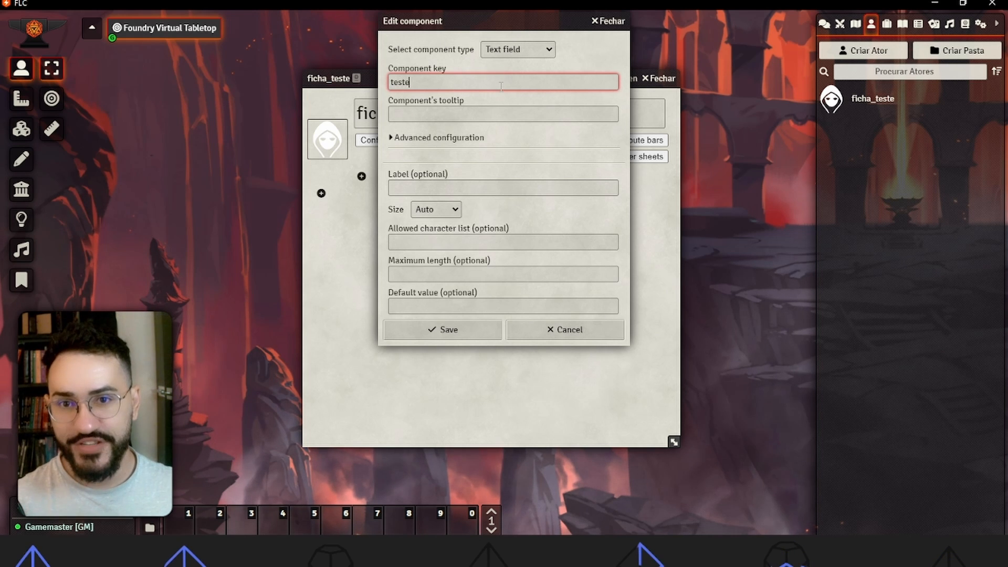
# Step: Give the text field the tooltip "É apenas um teste" and the label "Teste do Texto:"
pyautogui.click(428, 109)
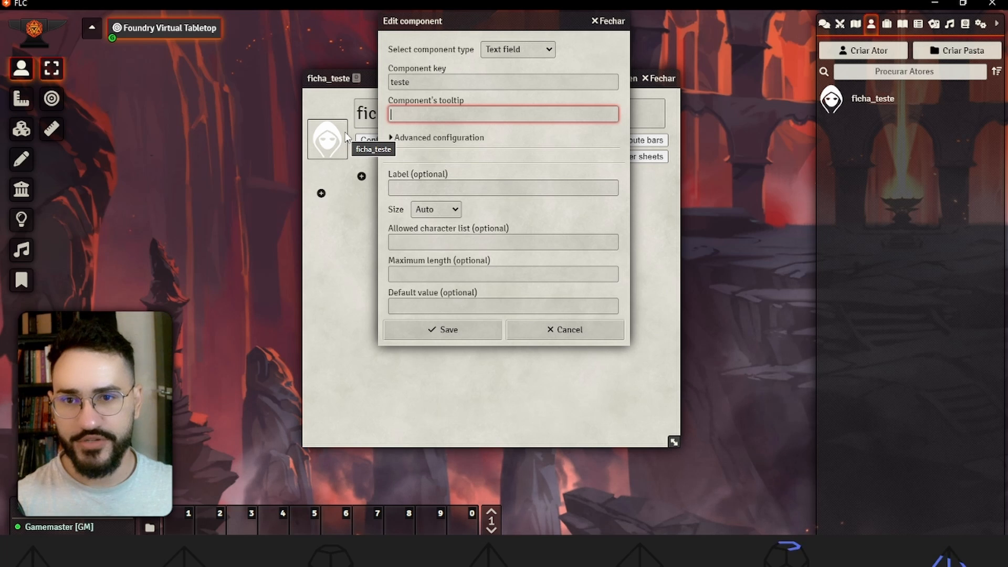
pyautogui.press('ctrl')
pyautogui.press('ctrl')
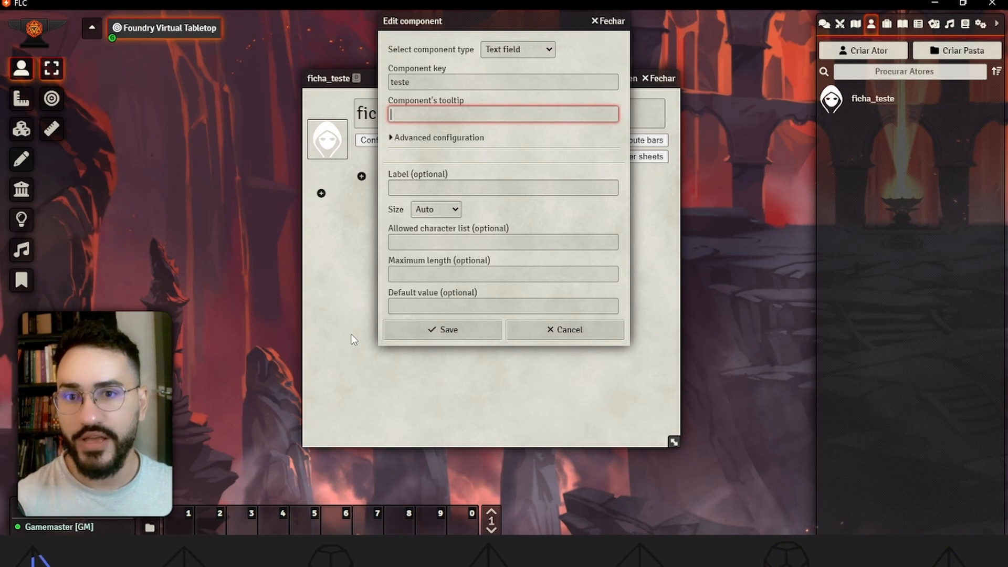
pyautogui.write('É ape')
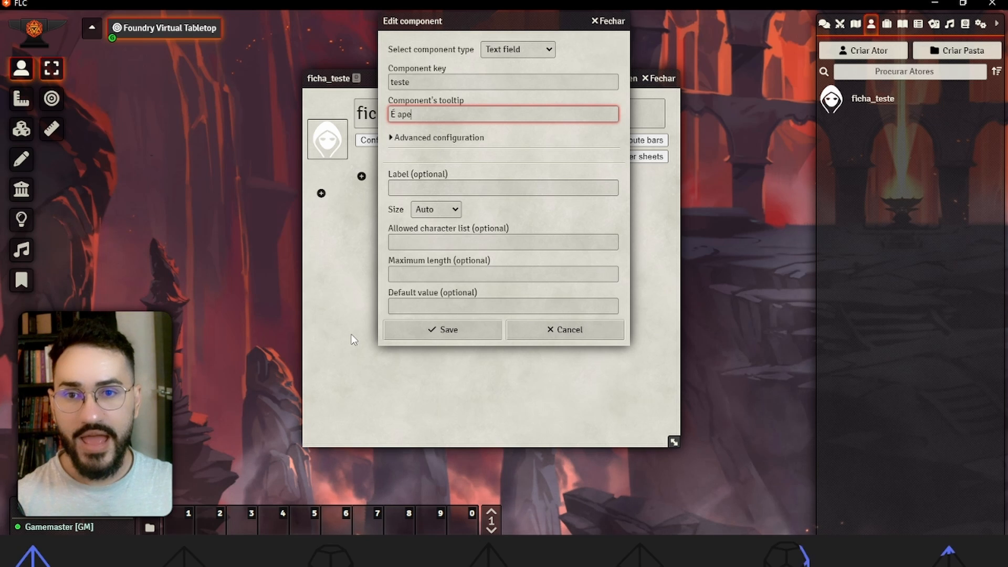
pyautogui.write('nas um teste')
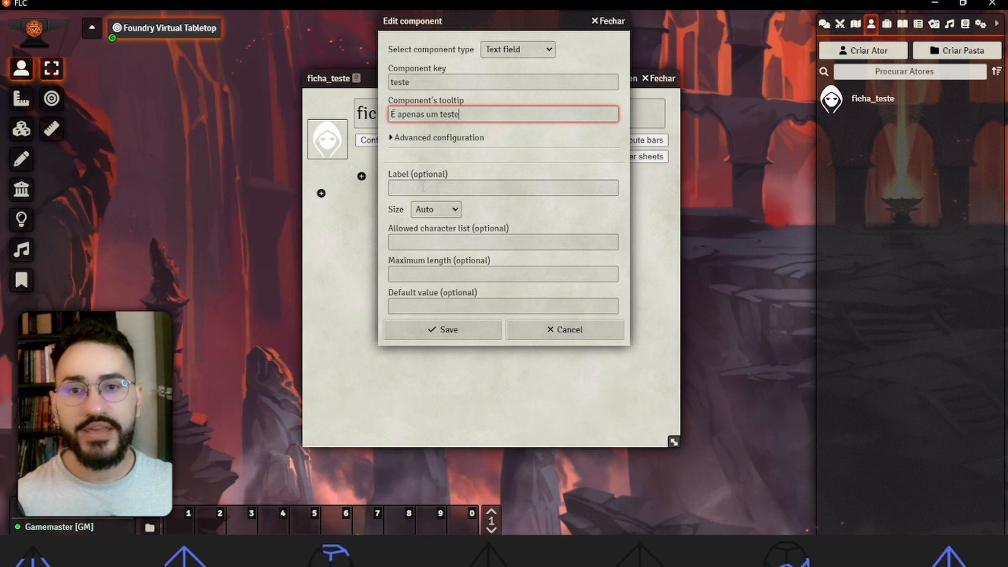
pyautogui.click(422, 188)
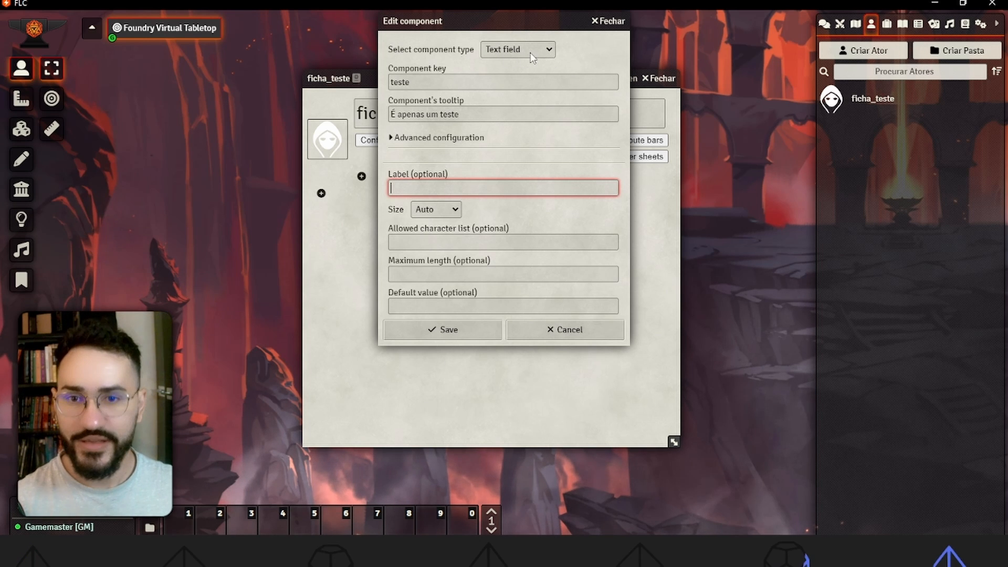
pyautogui.write('Teste')
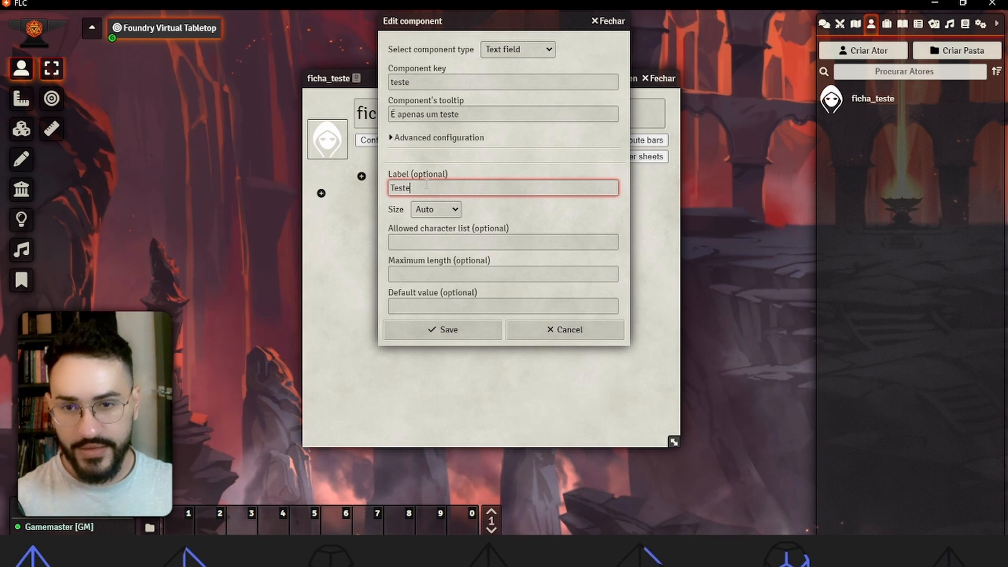
pyautogui.write(' do Texto:')
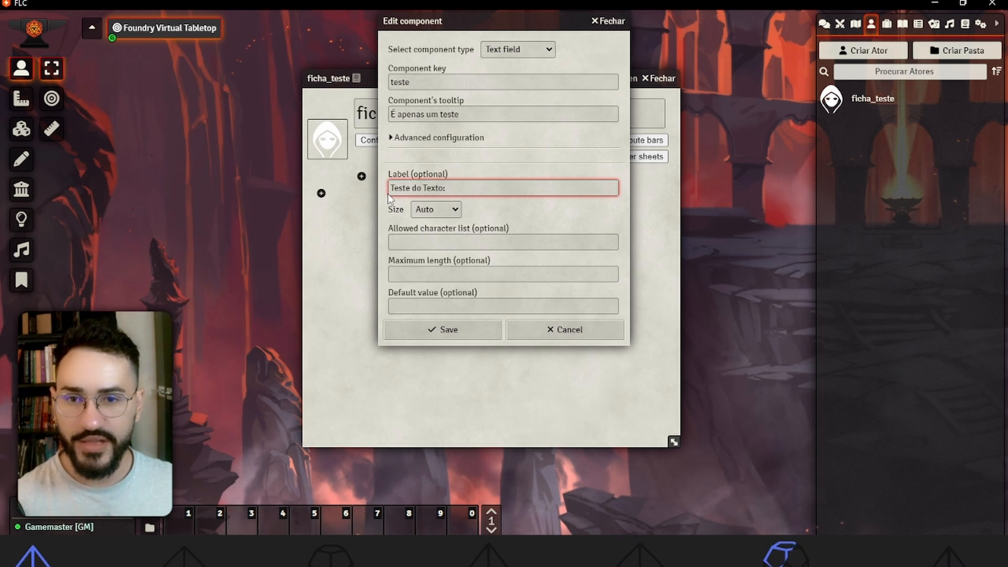
# Step: Try the Tiny and Gigantic sizes for the text field and return the size to Auto
pyautogui.click(434, 209)
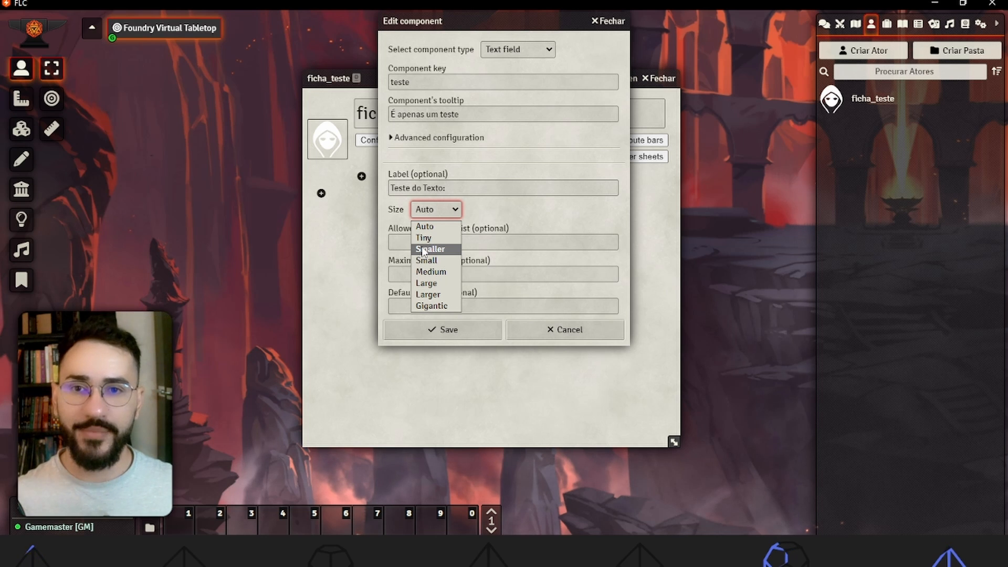
pyautogui.click(436, 239)
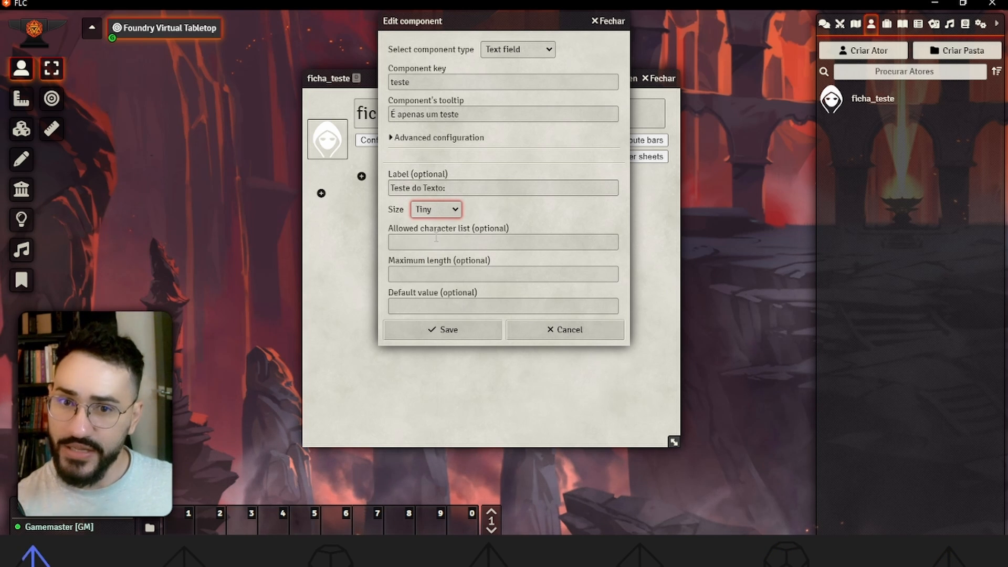
pyautogui.click(450, 214)
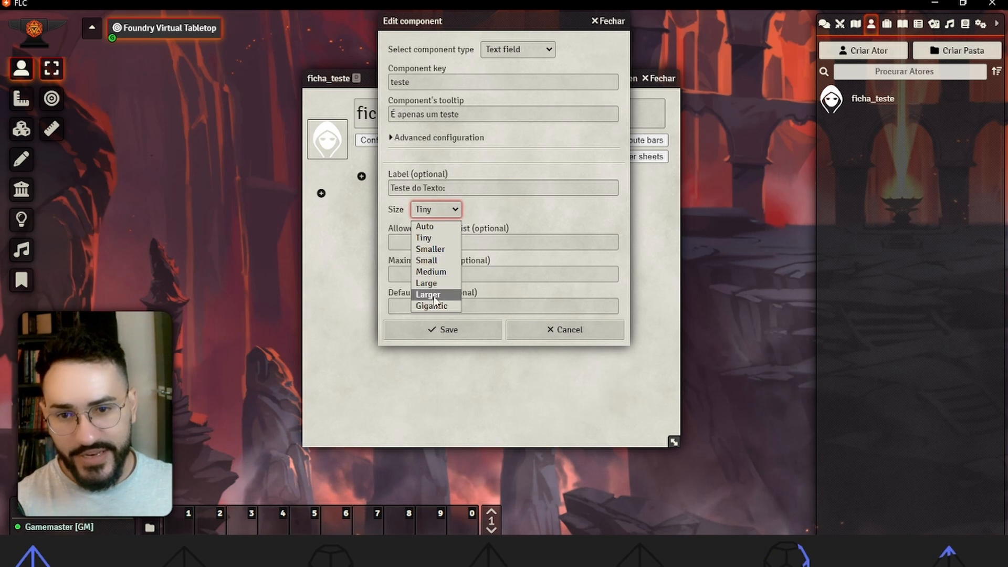
pyautogui.click(433, 306)
pyautogui.click(448, 211)
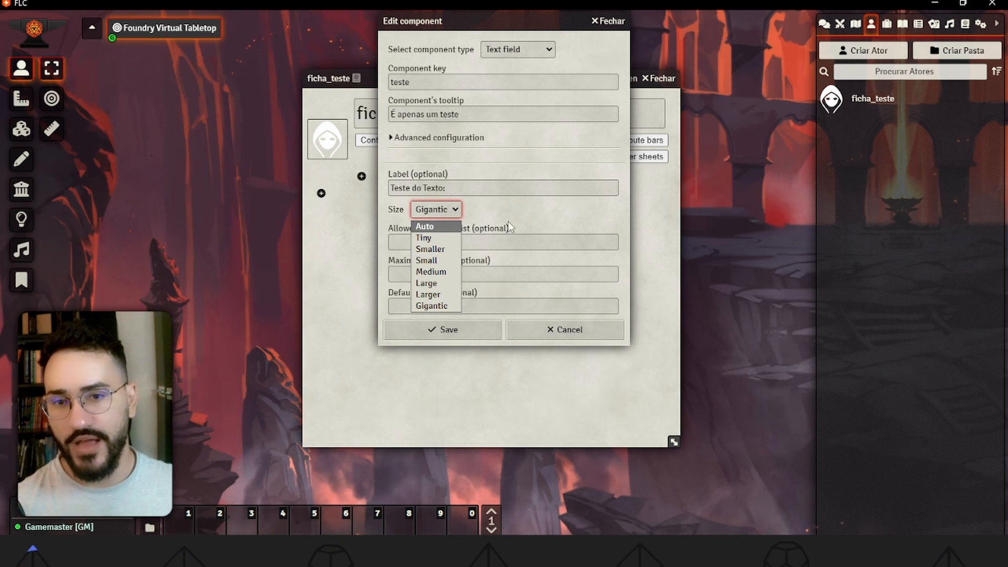
pyautogui.click(444, 226)
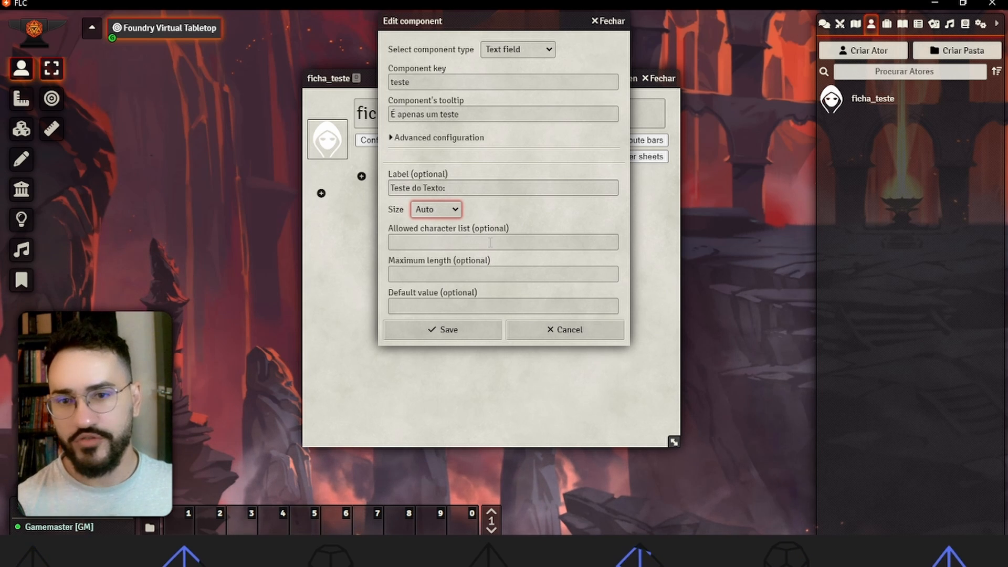
pyautogui.press('Tab')
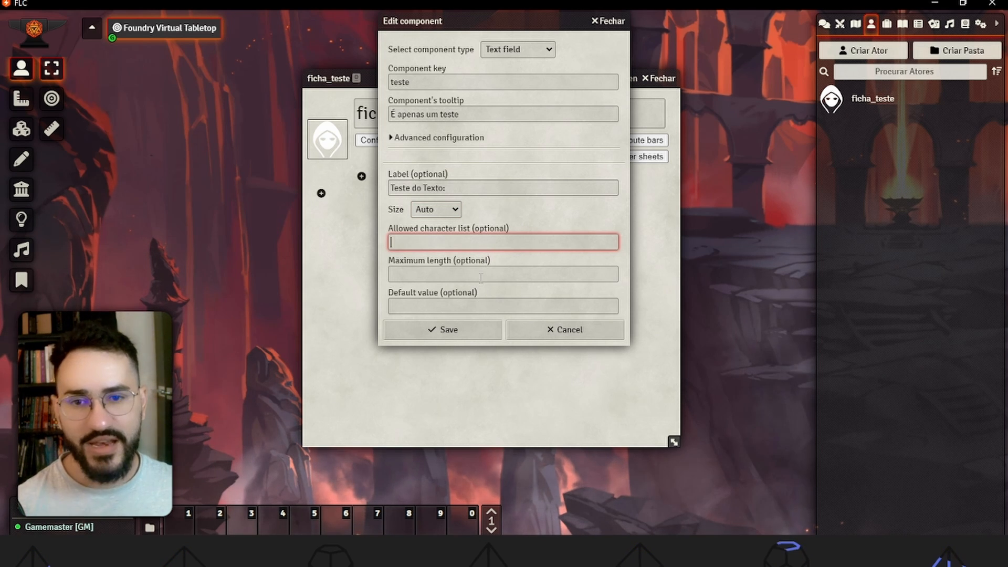
pyautogui.click(482, 275)
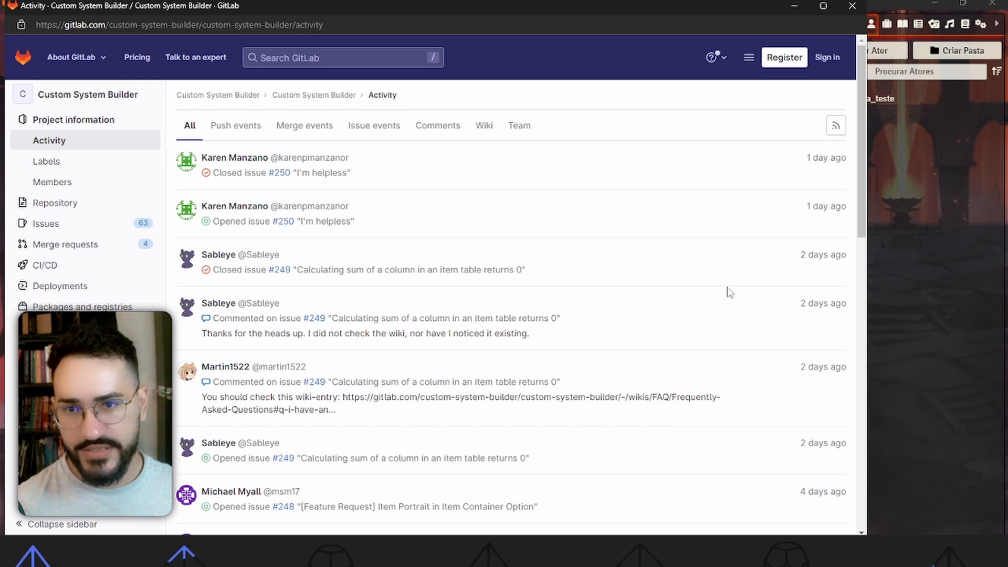
# Step: Open the Custom System Builder project page and read the README sections on sheet layout, creating a character, component configuration and labels
pyautogui.click(117, 98)
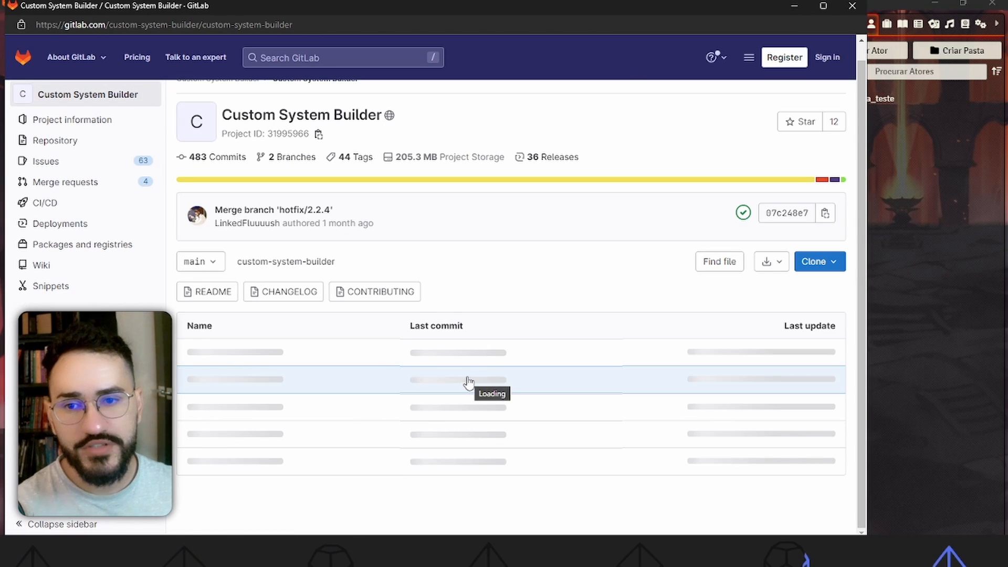
pyautogui.scroll(-15, 382, 281)
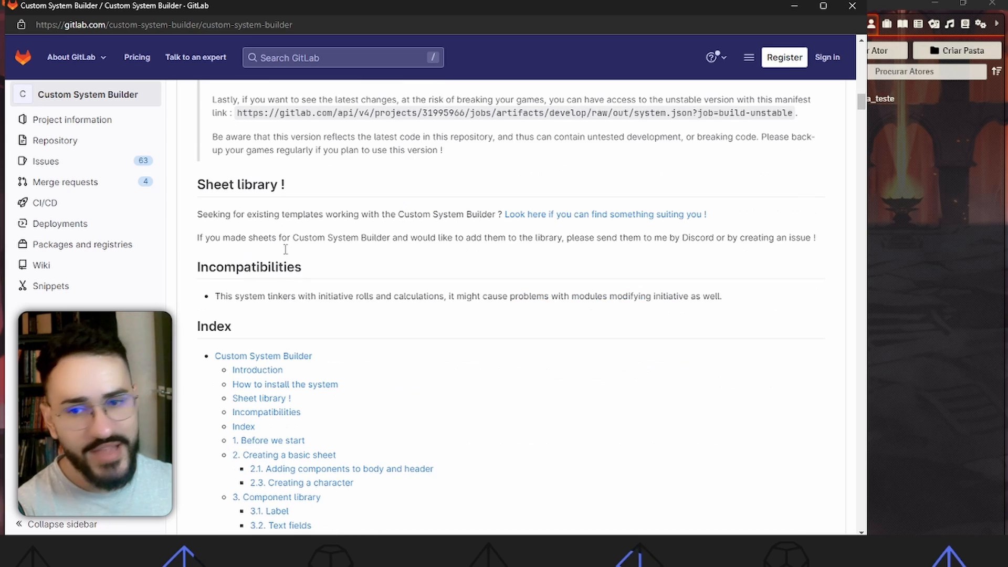
pyautogui.scroll(-15, 342, 259)
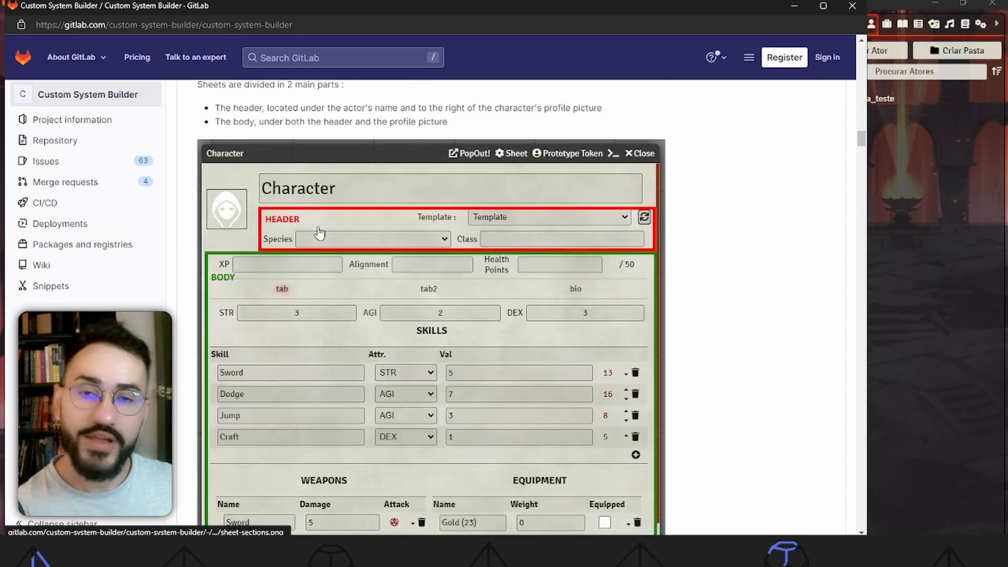
pyautogui.scroll(-20, 317, 241)
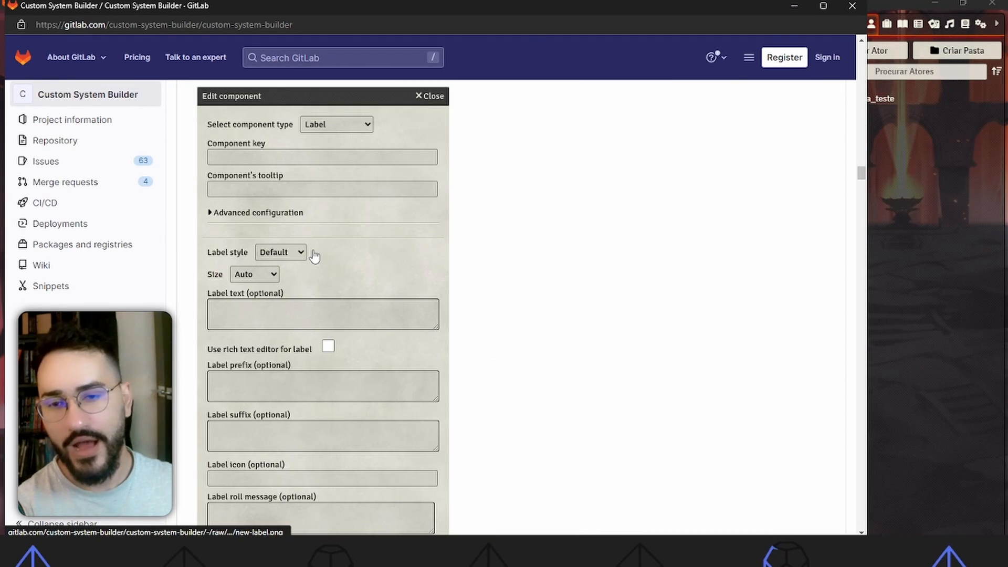
pyautogui.scroll(-10, 409, 246)
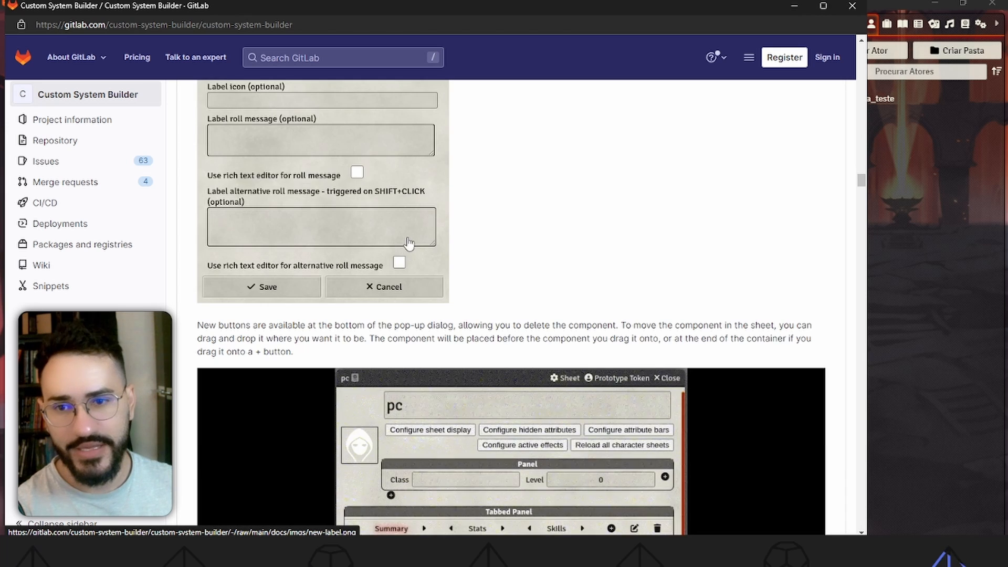
pyautogui.scroll(-20, 412, 247)
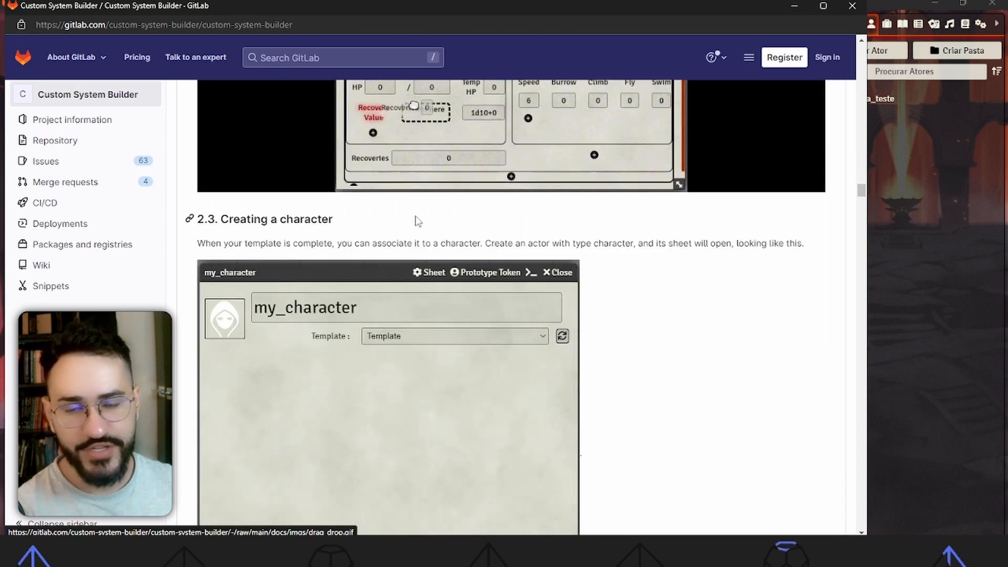
pyautogui.scroll(-5, 423, 234)
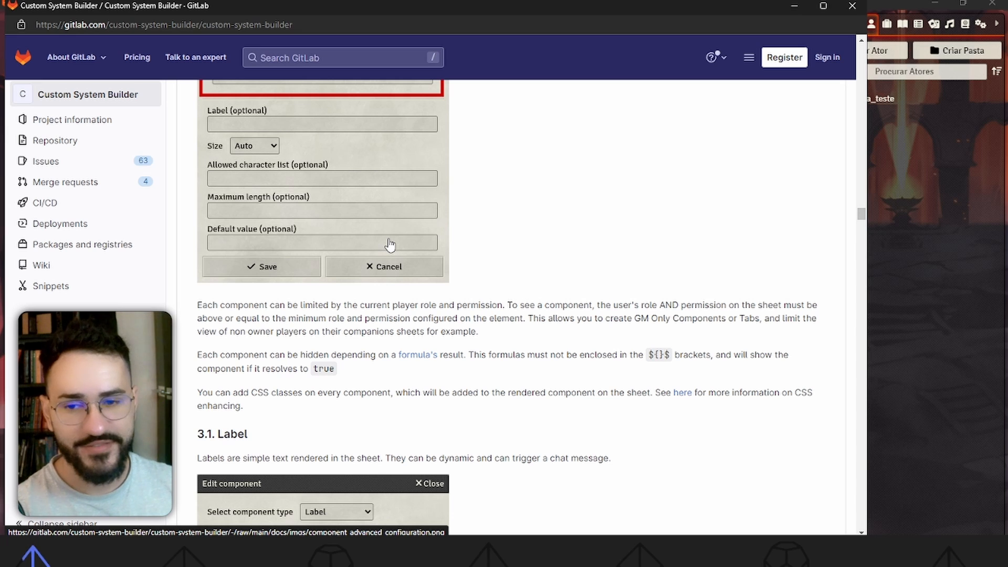
pyautogui.scroll(-3, 426, 242)
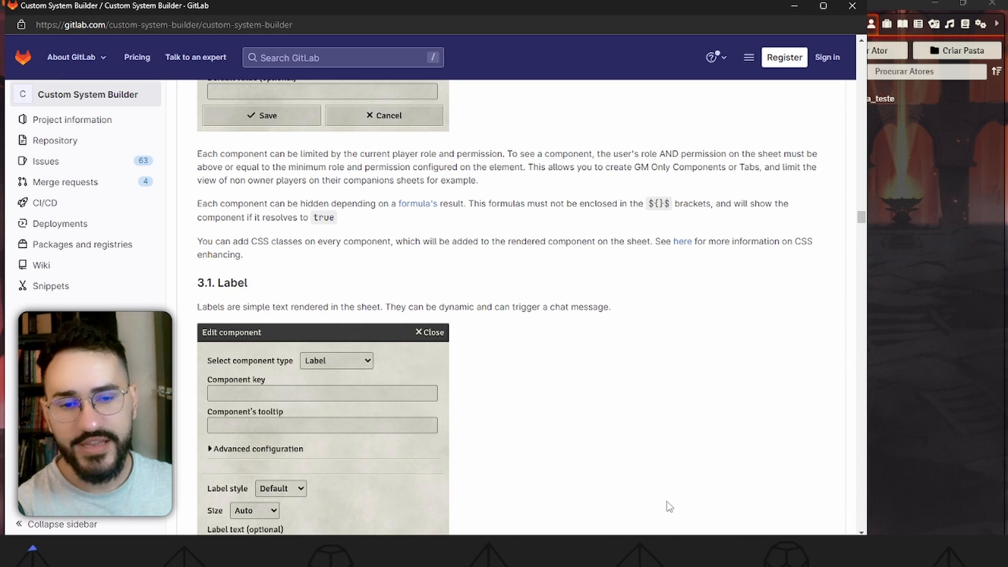
# Step: Switch back to Foundry Virtual Tabletop, save the text field component and move the ficha_teste sheet aside
pyautogui.click(570, 549)
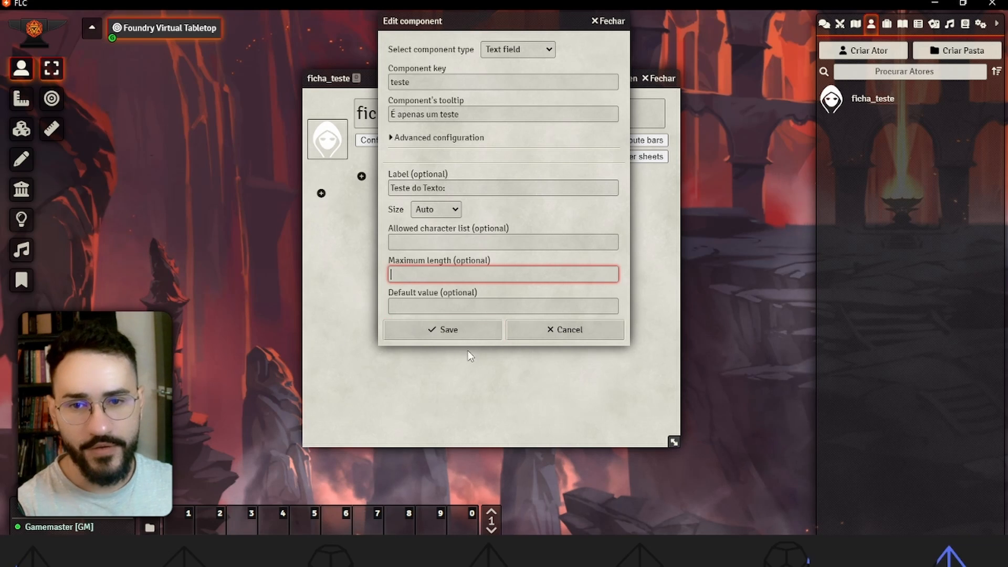
pyautogui.click(426, 330)
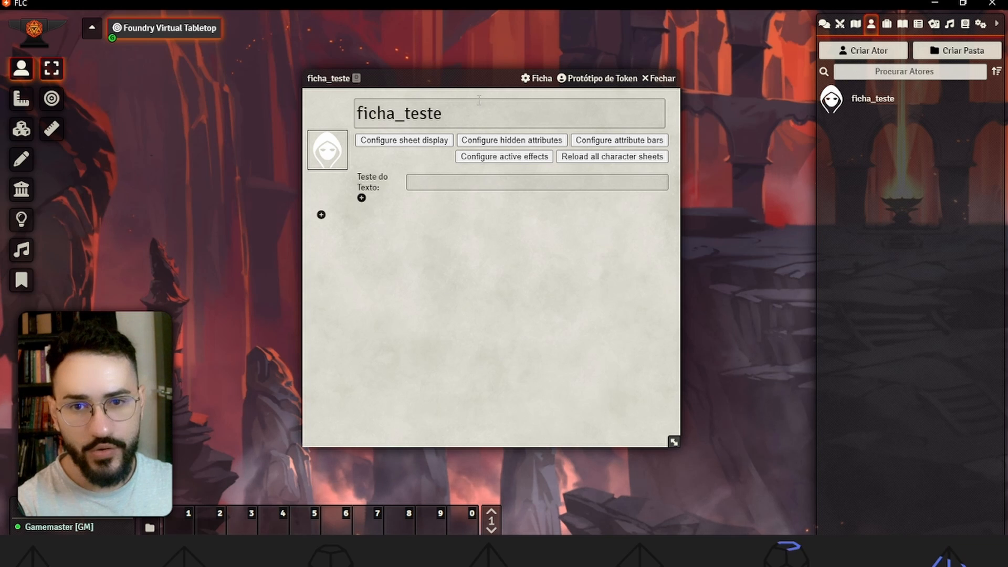
pyautogui.moveTo(456, 79); pyautogui.dragTo(409, 85)
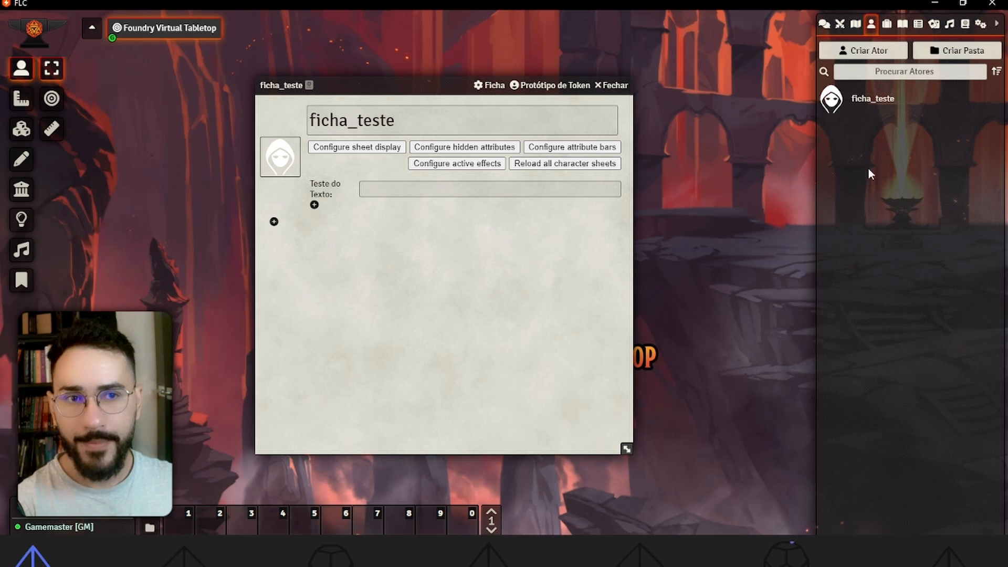
# Step: Create a new actor of type character named "Personagem de Teste"
pyautogui.click(856, 52)
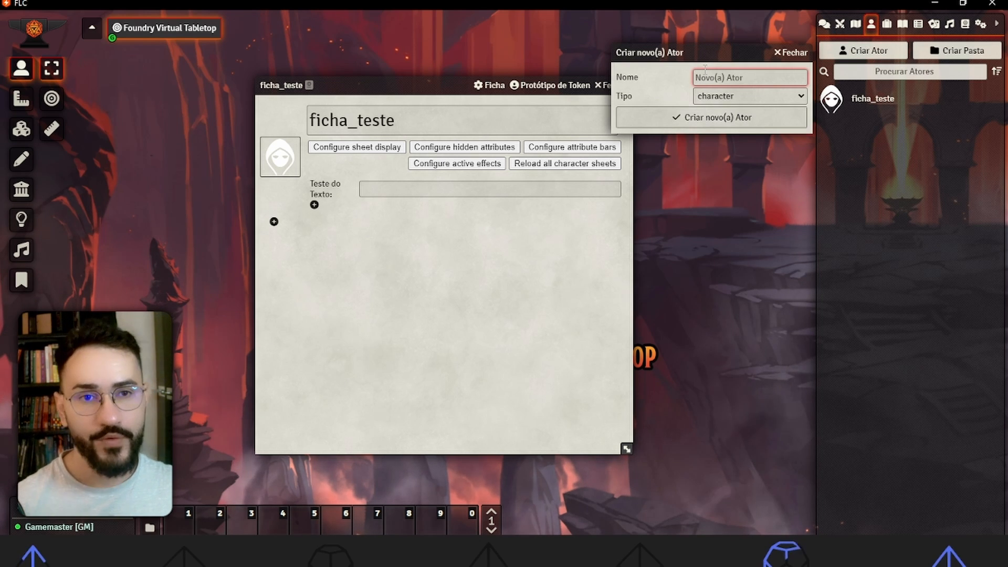
pyautogui.write('Personagem de Teste')
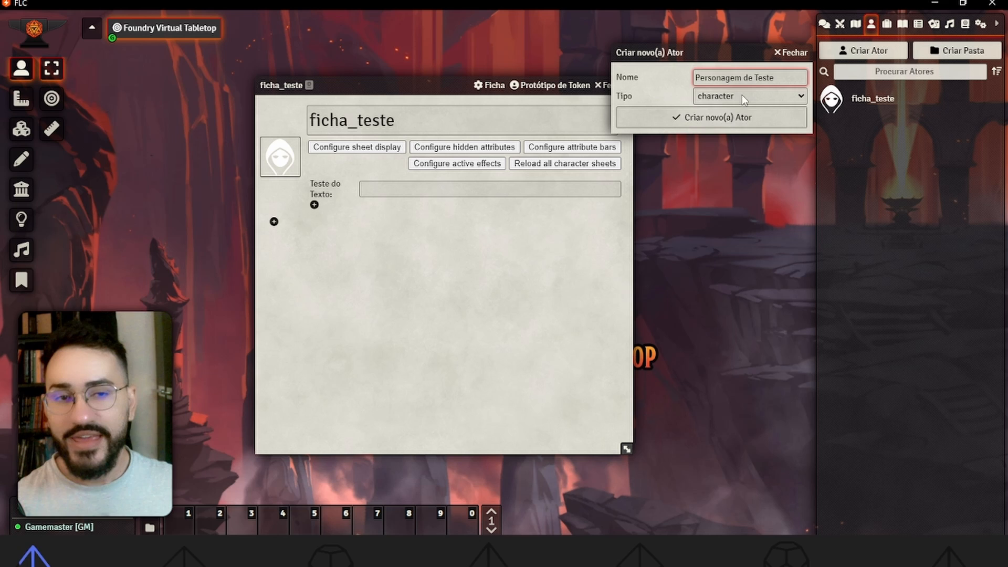
pyautogui.click(742, 96)
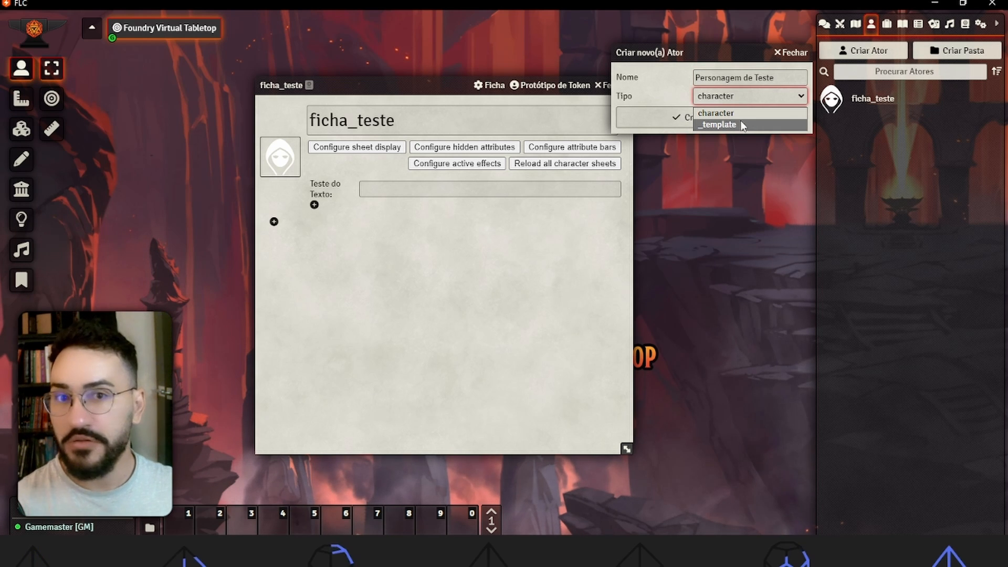
pyautogui.click(743, 112)
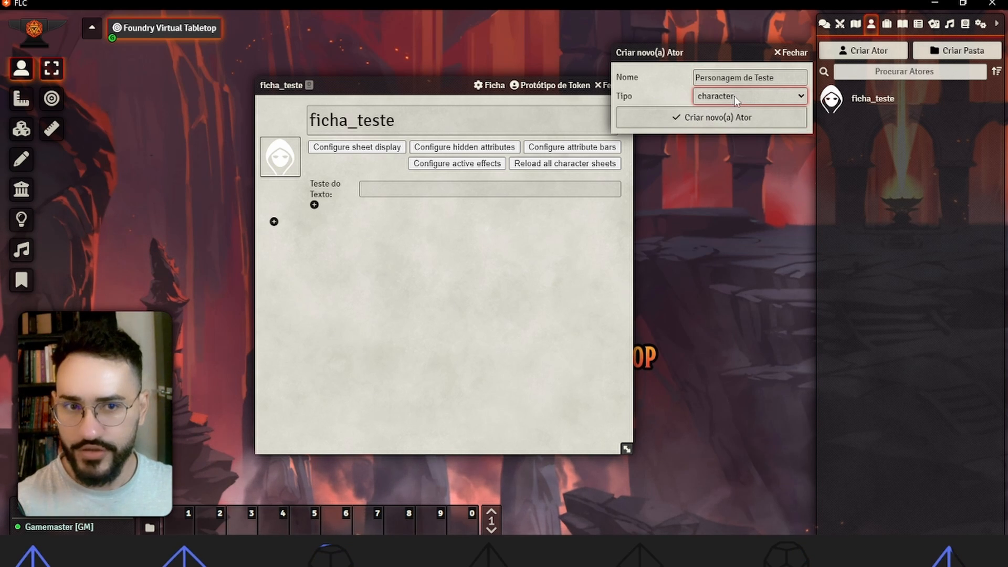
pyautogui.click(728, 118)
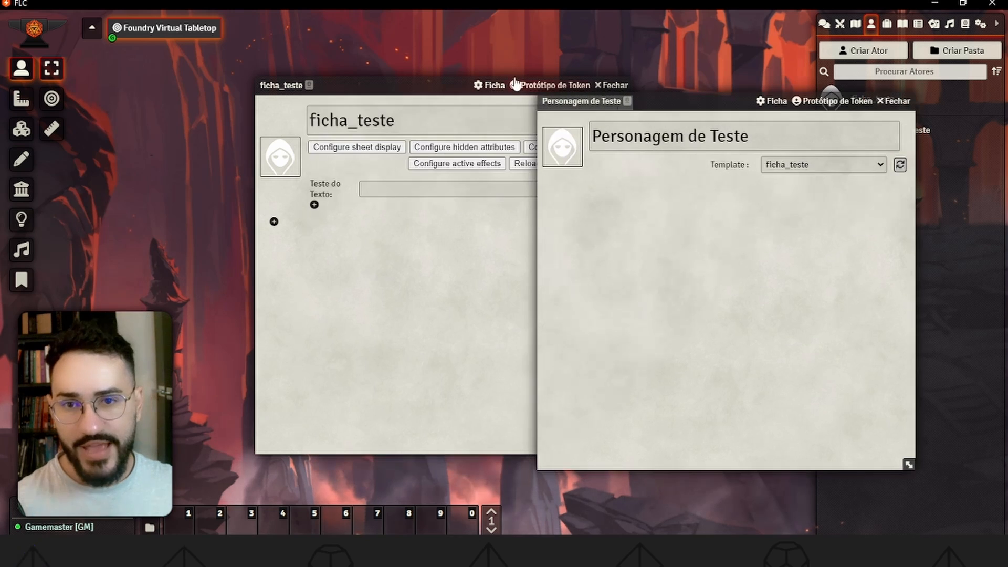
# Step: Place both sheets side by side, choose ficha_teste as the template of Personagem de Teste and reload the character sheet
pyautogui.moveTo(396, 79); pyautogui.dragTo(173, 70)
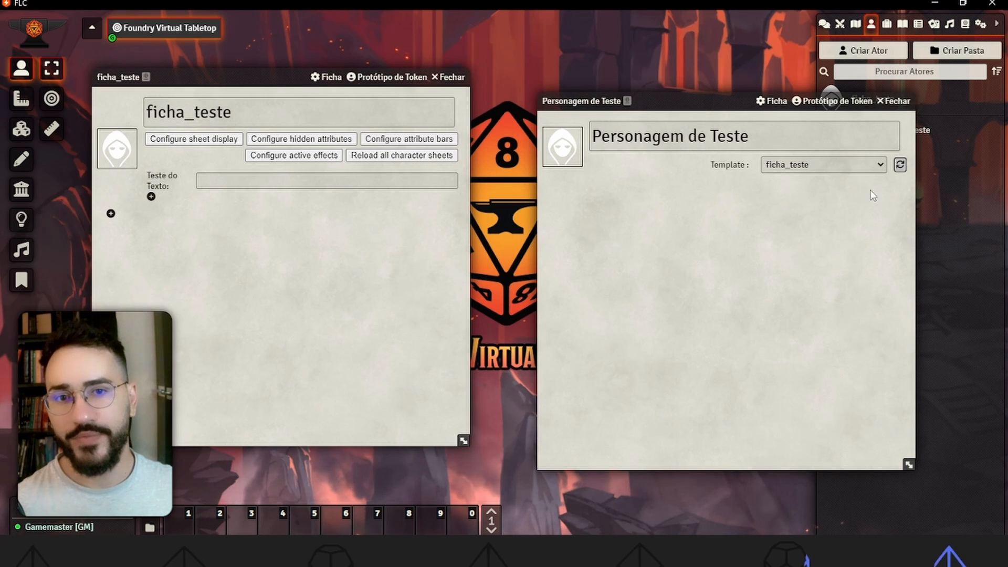
pyautogui.moveTo(664, 105); pyautogui.dragTo(605, 92)
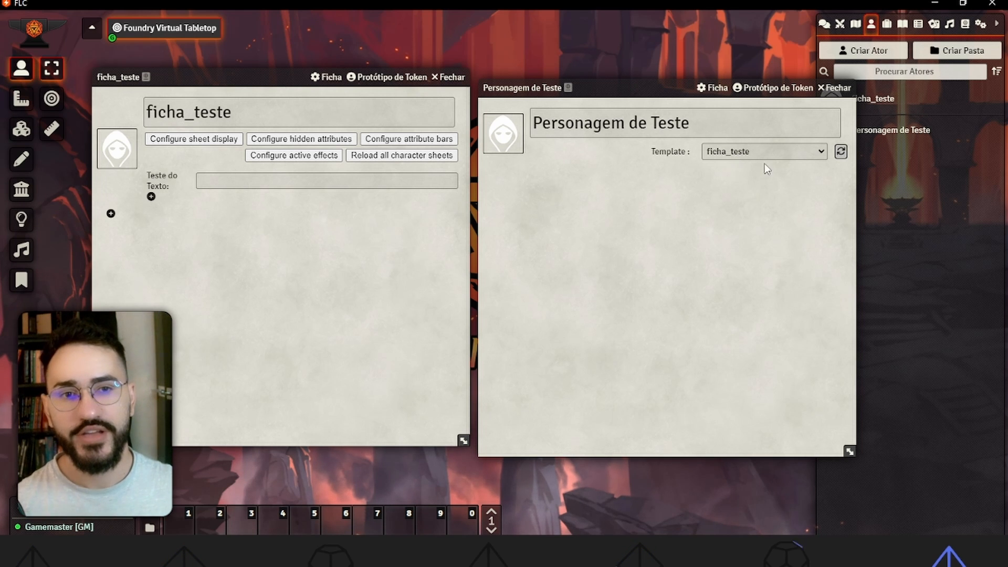
pyautogui.click(758, 153)
pyautogui.click(714, 167)
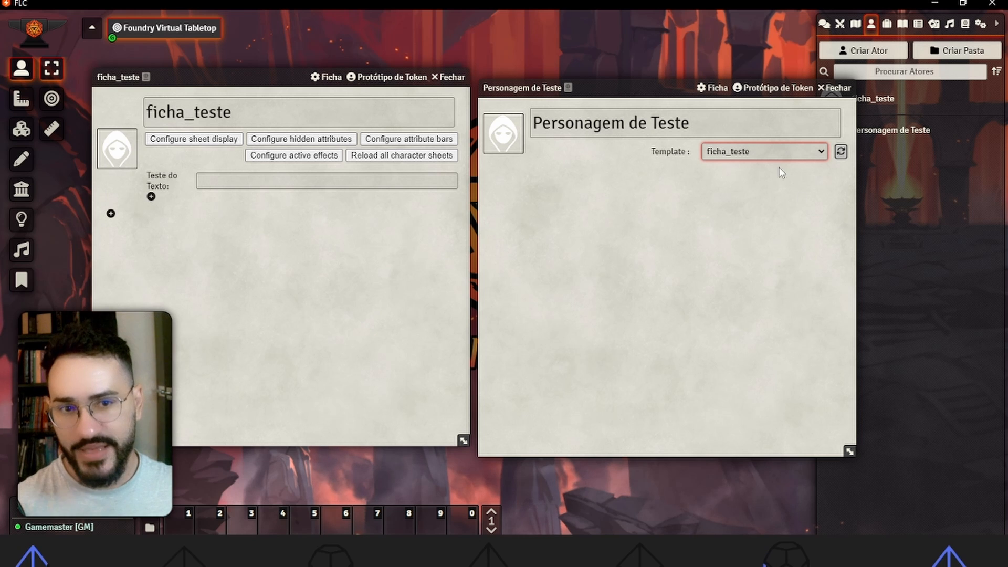
pyautogui.click(766, 154)
pyautogui.click(725, 168)
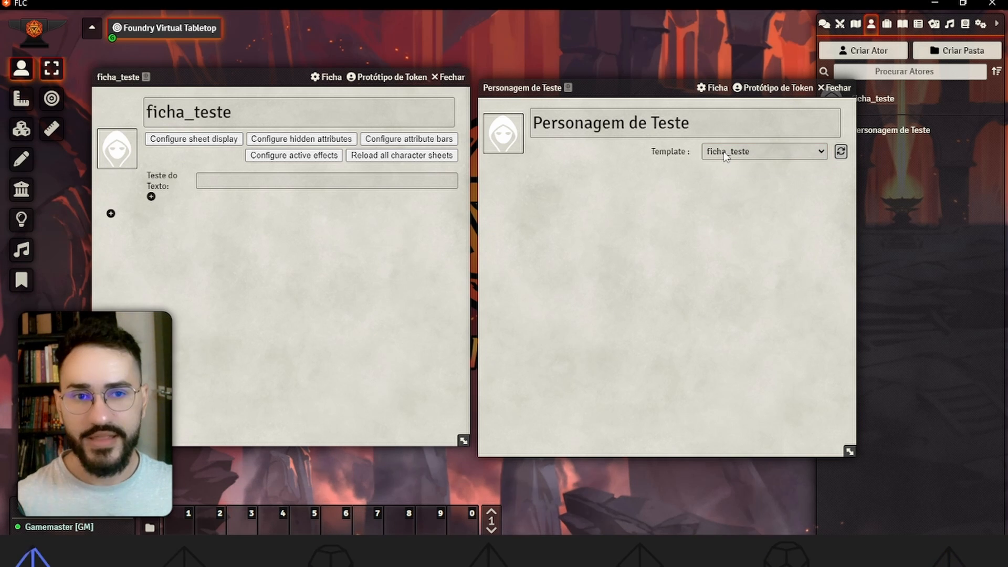
pyautogui.click(840, 152)
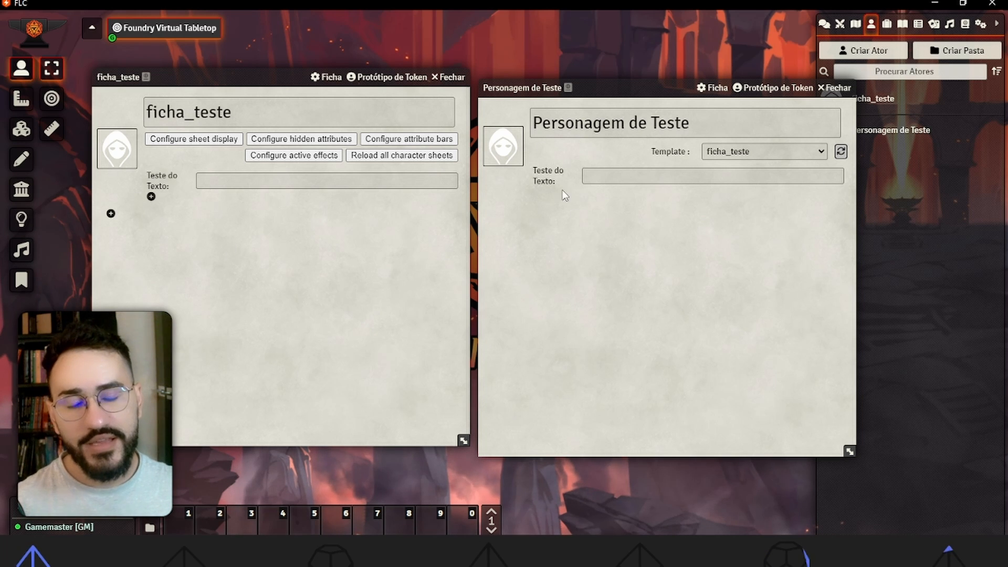
# Step: Fill the character's "Teste do Texto:" field with "asdfadfa" and collapse the character sheet
pyautogui.click(604, 177)
pyautogui.write('asdfadfa')
pyautogui.click(647, 262)
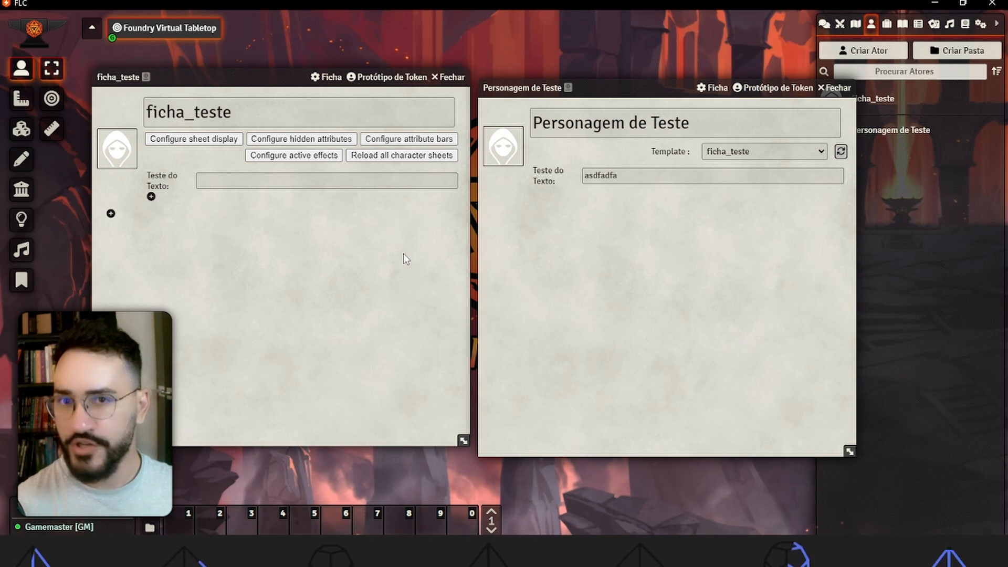
pyautogui.doubleClick(629, 90)
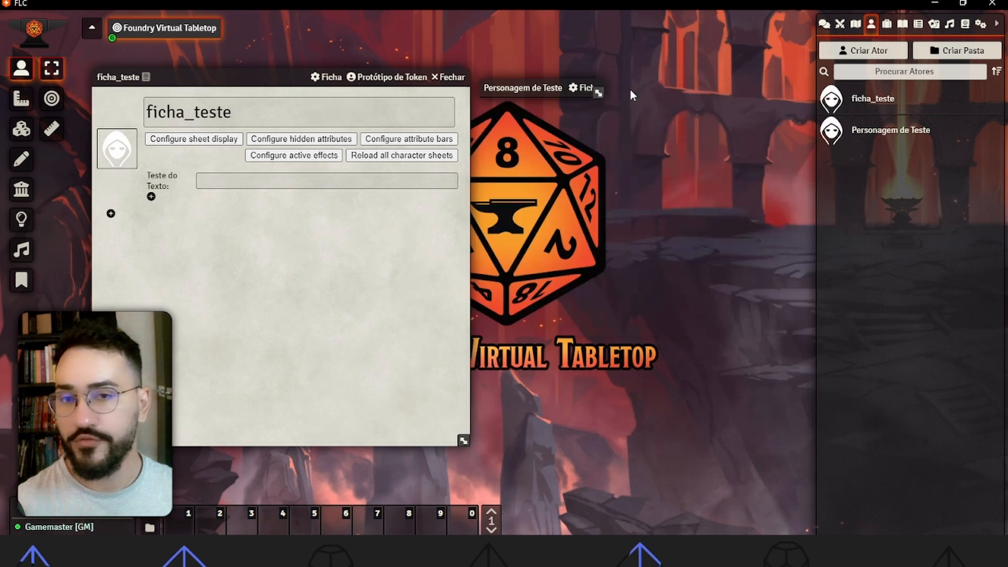
# Step: Add a Number field component to the body of ficha_teste with the component key "testenumero" and the label "Número"
pyautogui.moveTo(243, 74); pyautogui.dragTo(366, 89)
pyautogui.click(233, 228)
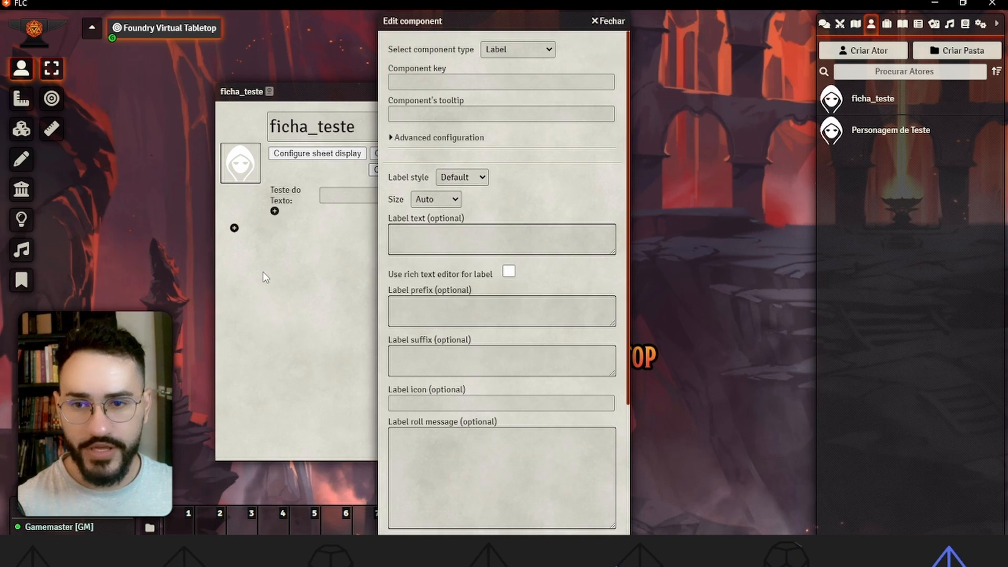
pyautogui.click(530, 48)
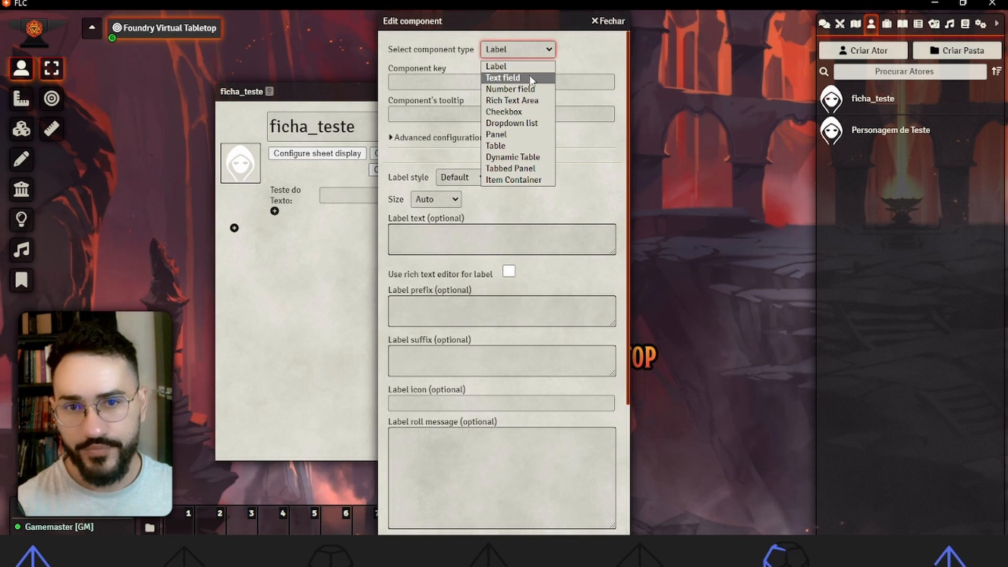
pyautogui.click(533, 87)
pyautogui.click(470, 80)
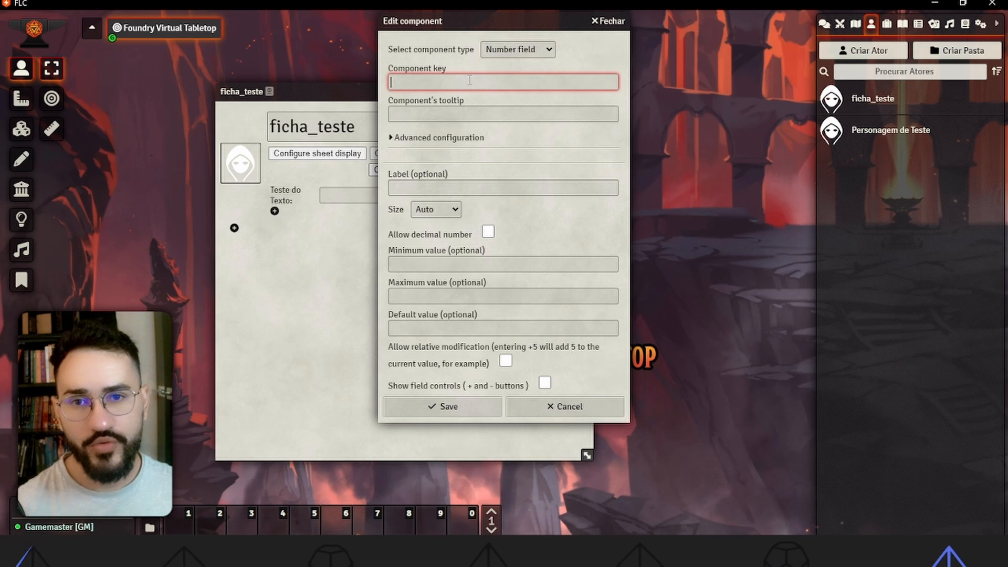
pyautogui.write('testenumero')
pyautogui.click(423, 187)
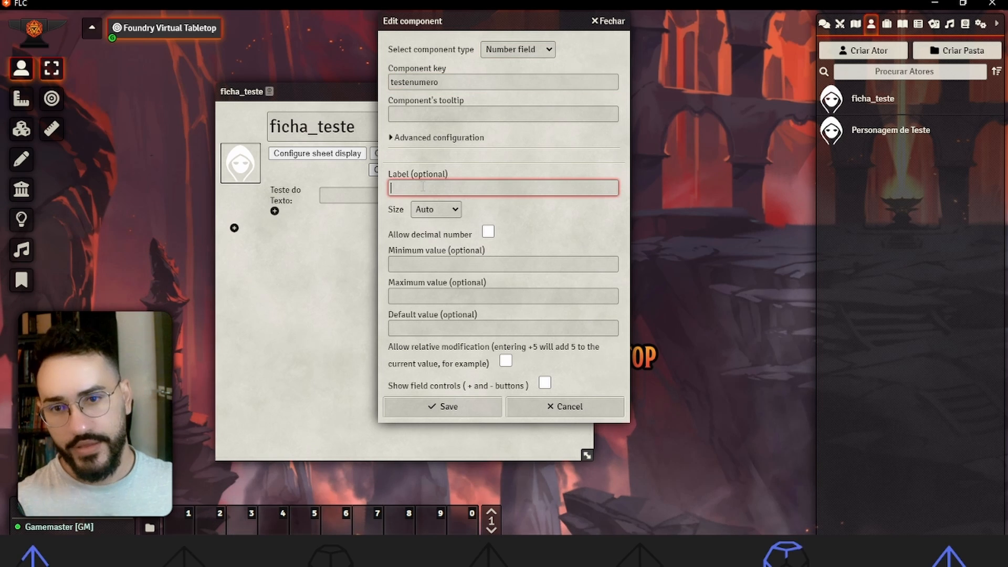
pyautogui.write('Número')
# Step: Set the number field's size to Small, enable relative modification and field controls, and save the component
pyautogui.click(452, 209)
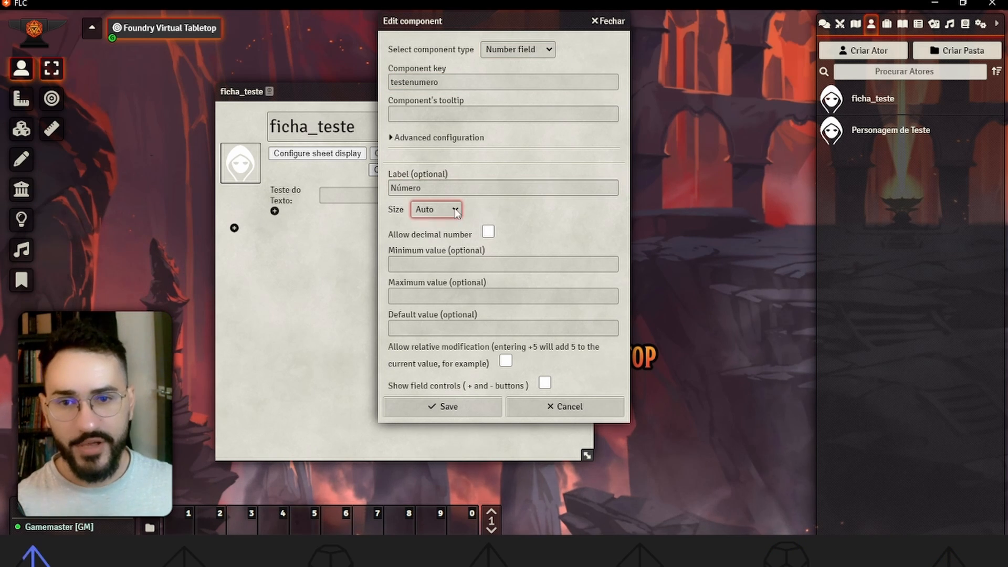
pyautogui.click(450, 261)
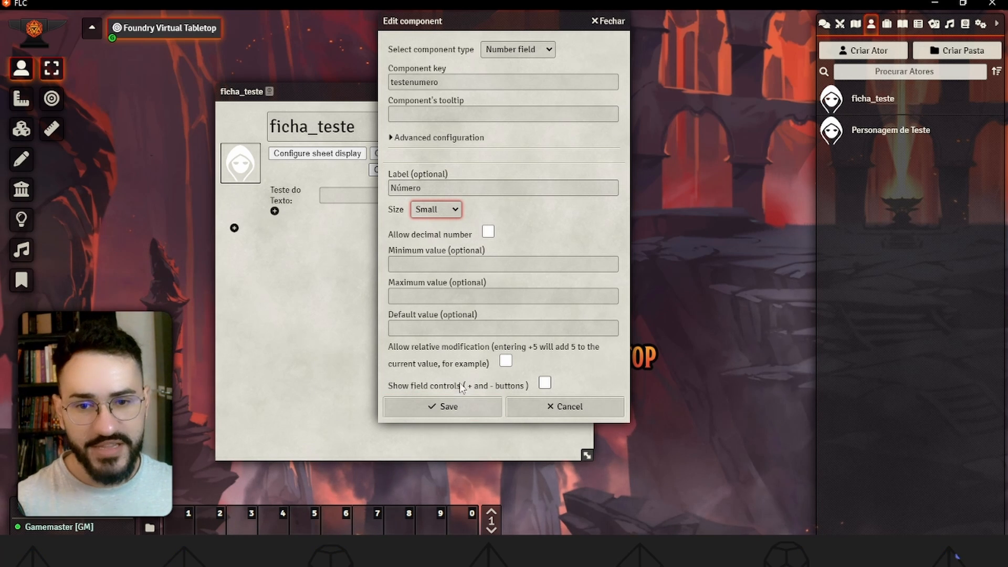
pyautogui.click(545, 383)
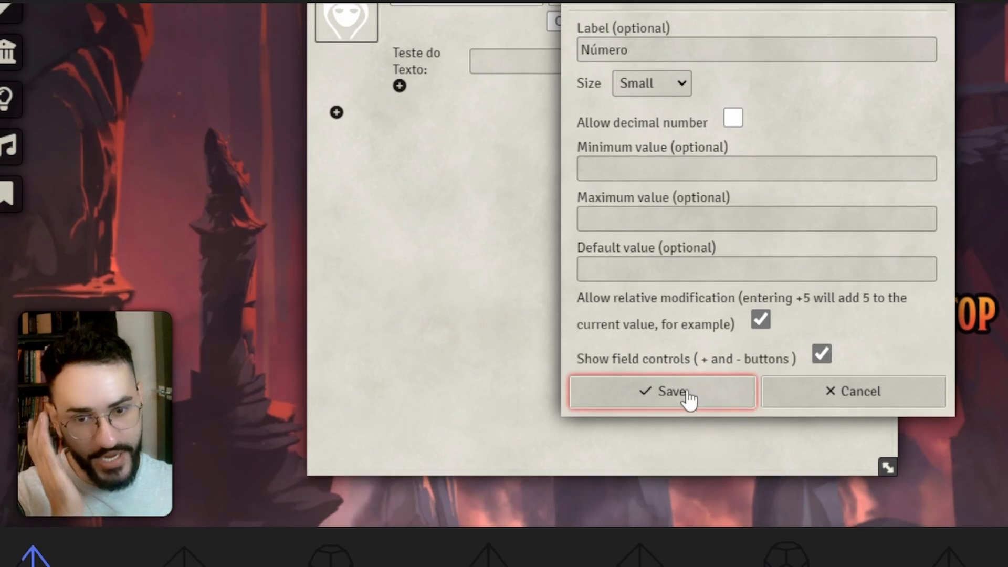
pyautogui.click(687, 415)
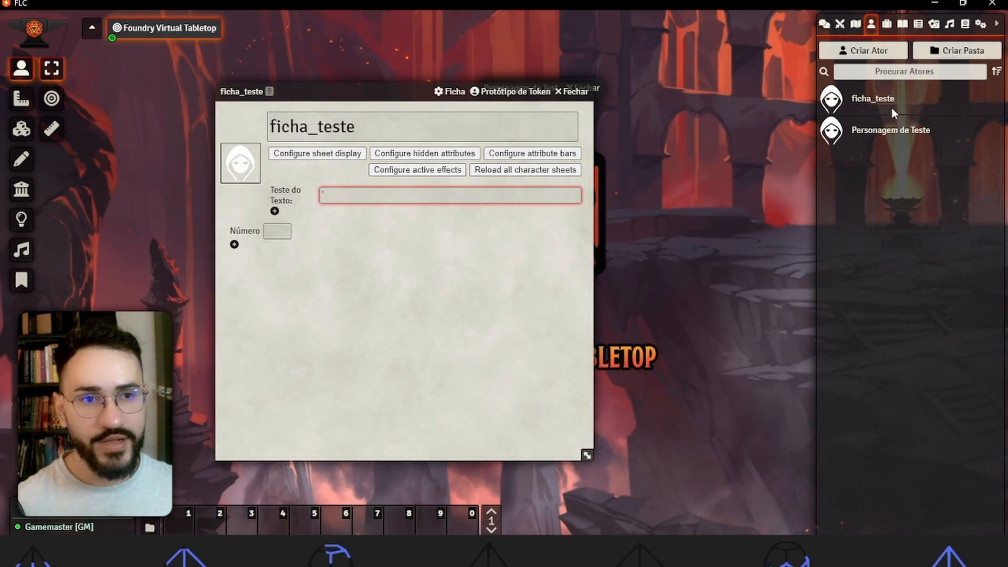
# Step: Reopen the Personagem de Teste sheet and reload it from the ficha_teste template
pyautogui.click(890, 132)
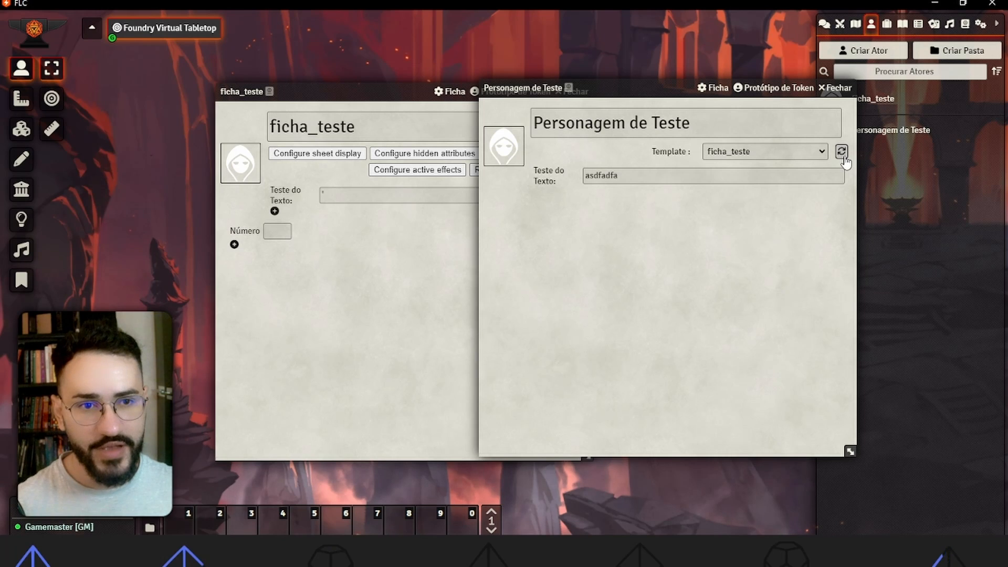
pyautogui.click(842, 155)
# Step: Test the character's Número field by raising it to 6 with its increment control and applying a relative change of +5
pyautogui.click(535, 201)
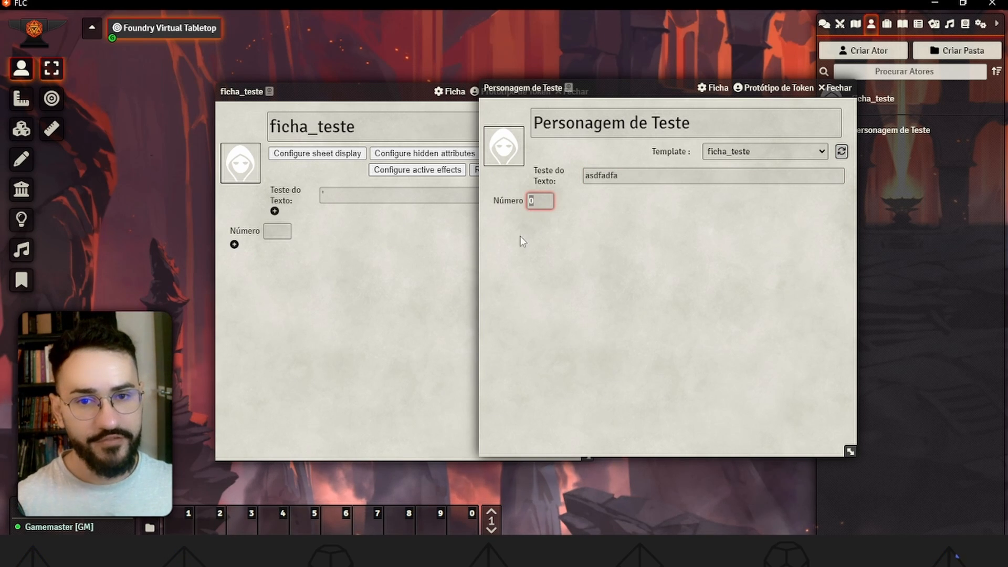
pyautogui.click(561, 201)
pyautogui.click(561, 201)
pyautogui.click(561, 201)
pyautogui.click(561, 201)
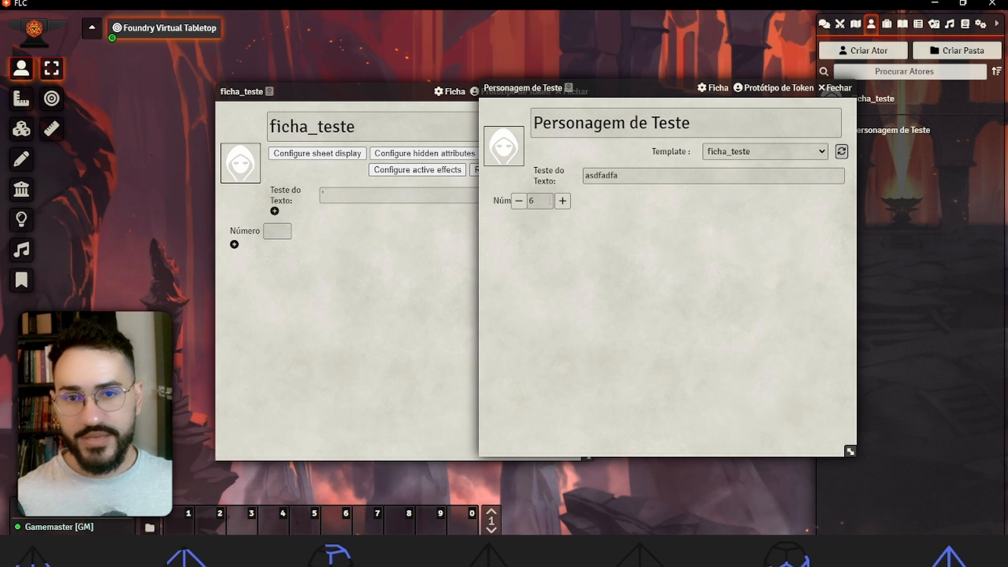
pyautogui.click(531, 201)
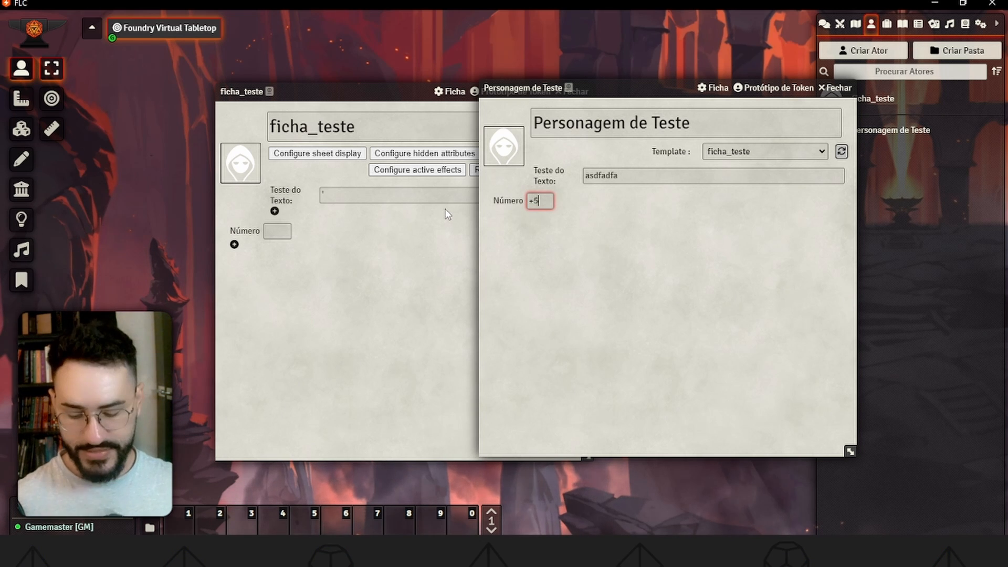
pyautogui.click(518, 201)
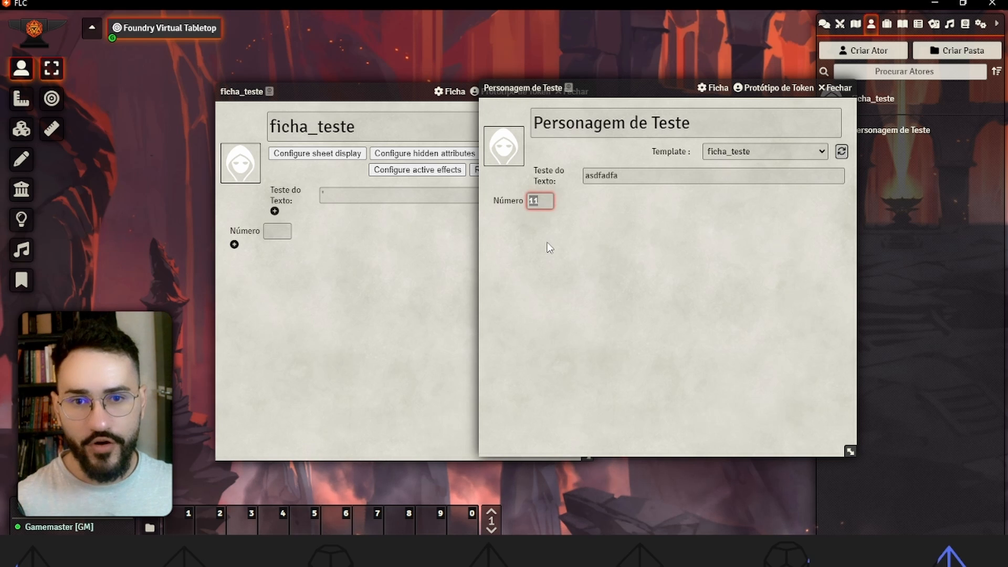
# Step: Set the character's Número field back to 0 and collapse both the Personagem de Teste and ficha_teste sheets
pyautogui.click(519, 200)
pyautogui.click(535, 201)
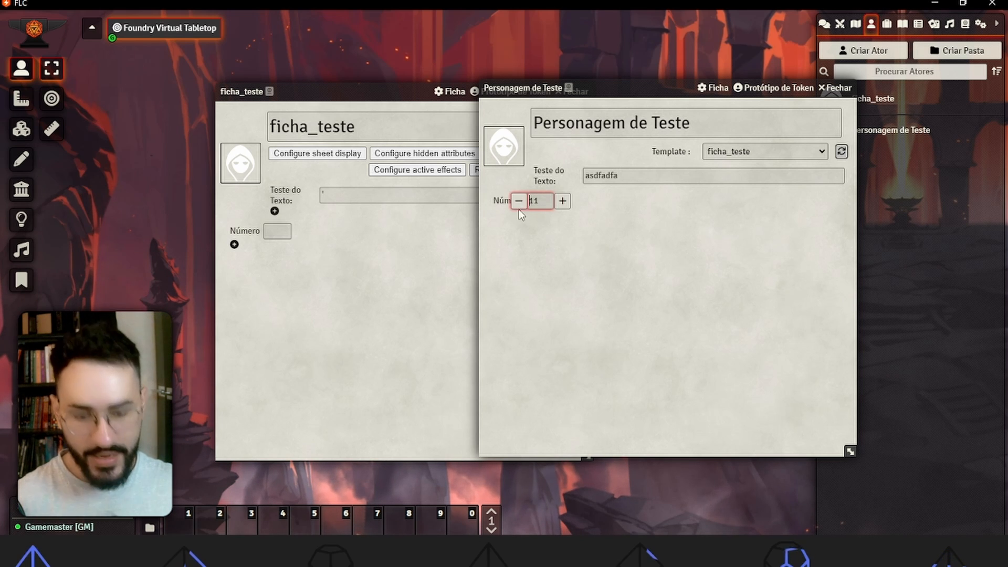
pyautogui.click(468, 315)
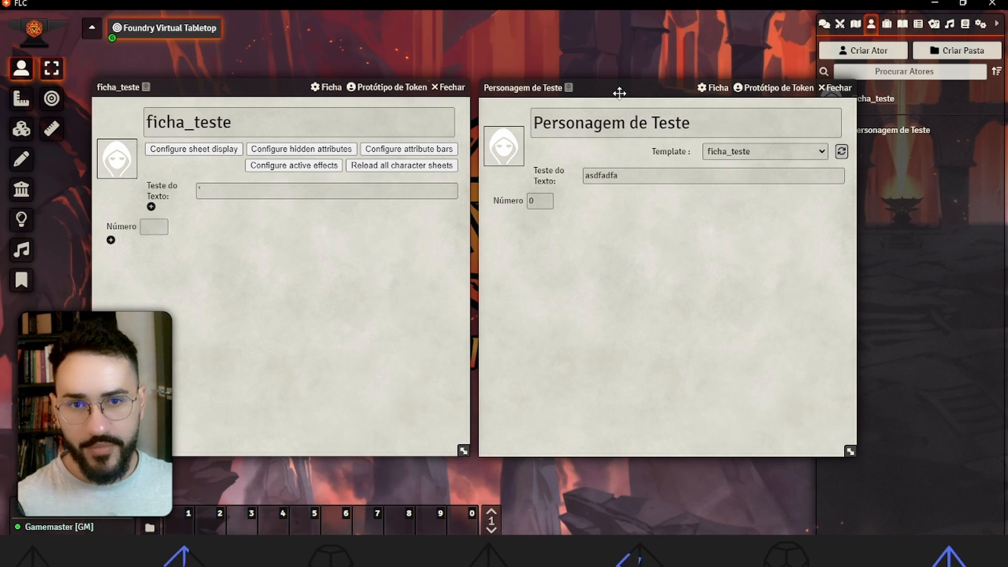
pyautogui.moveTo(619, 93)
pyautogui.mouseDown()
pyautogui.moveTo(633, 99)
pyautogui.moveTo(620, 89)
pyautogui.mouseUp()
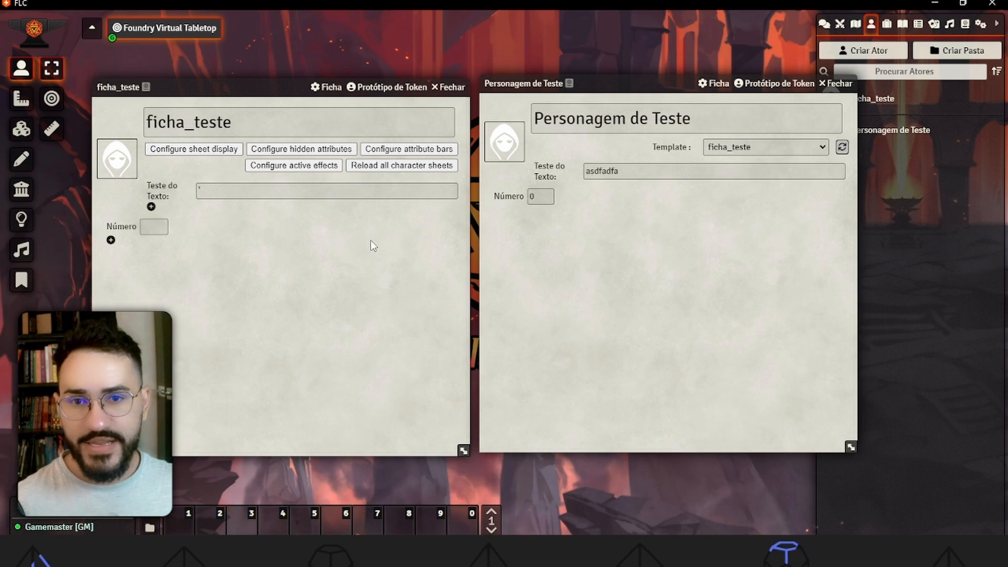
pyautogui.doubleClick(616, 80)
pyautogui.doubleClick(281, 85)
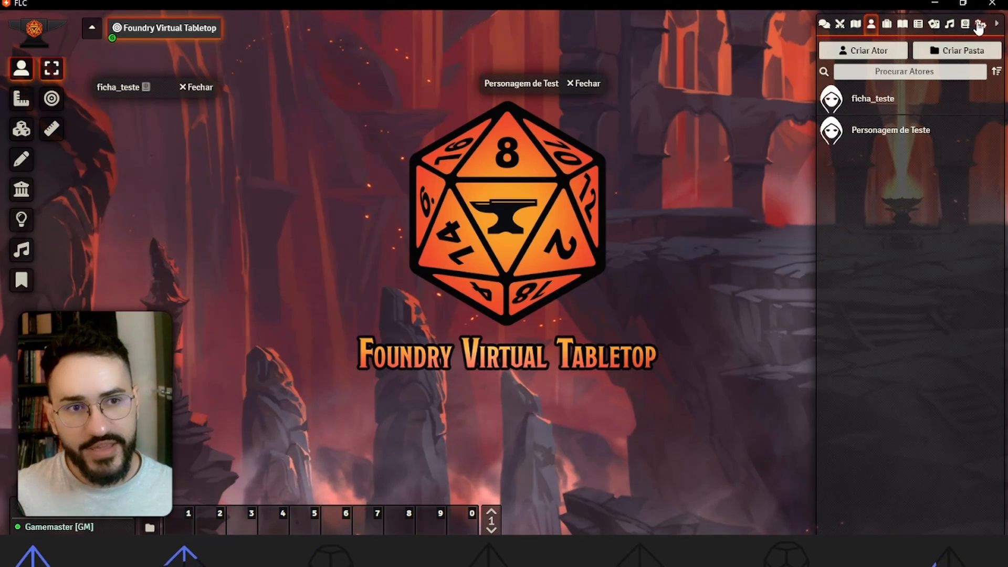
# Step: Show the Custom System Builder options in the game settings, and open the Sheet library from the system's GitLab page in the browser
pyautogui.click(979, 24)
pyautogui.scroll(-2, 895, 331)
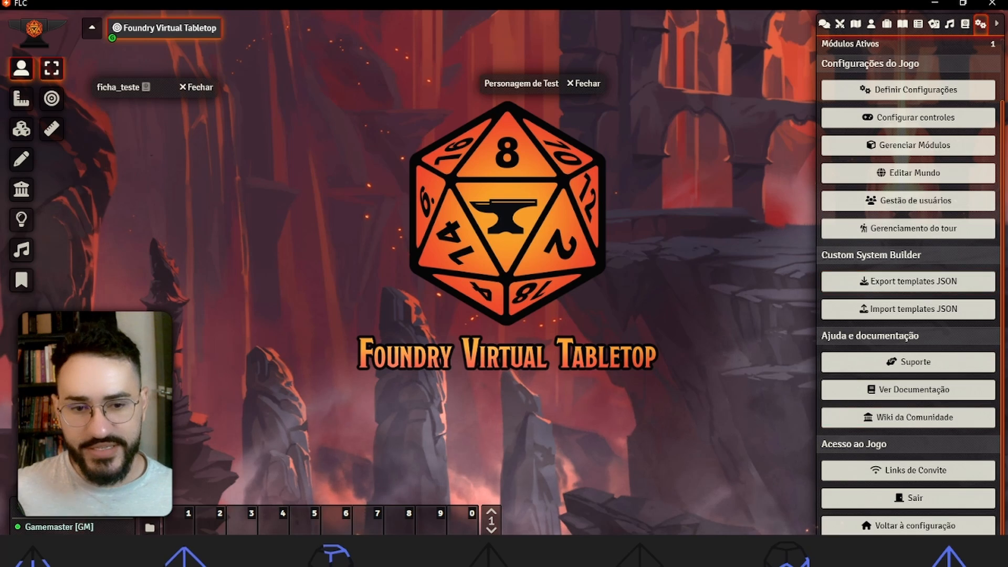
pyautogui.click(603, 552)
pyautogui.scroll(4, 405, 225)
pyautogui.scroll(-12, 315, 257)
pyautogui.scroll(20, 373, 257)
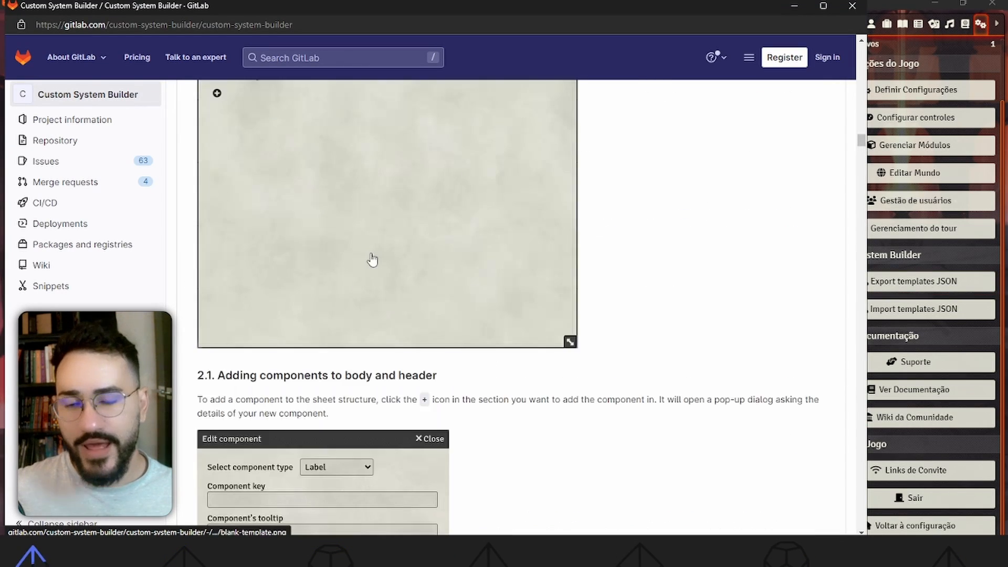
pyautogui.scroll(15, 383, 256)
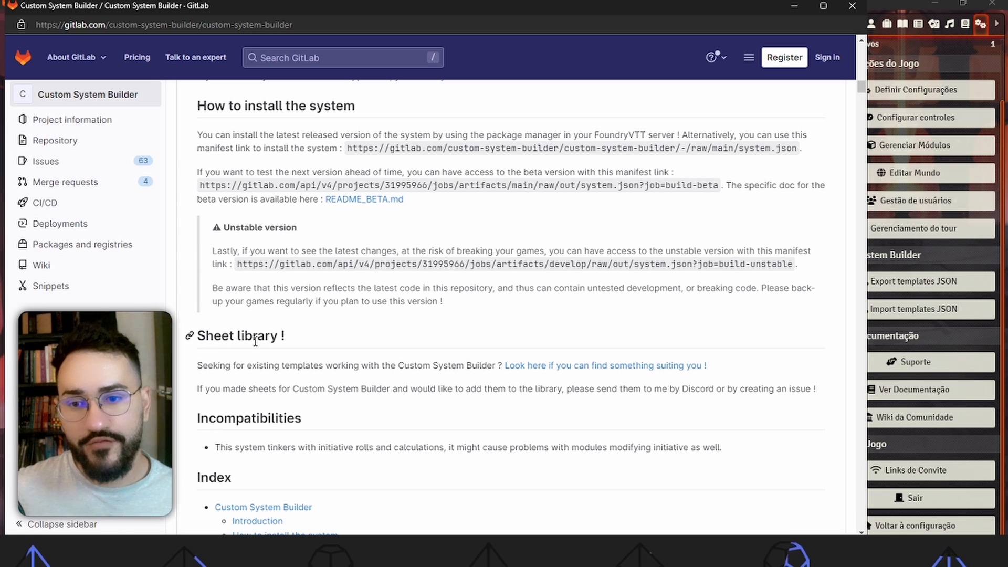
pyautogui.click(577, 367)
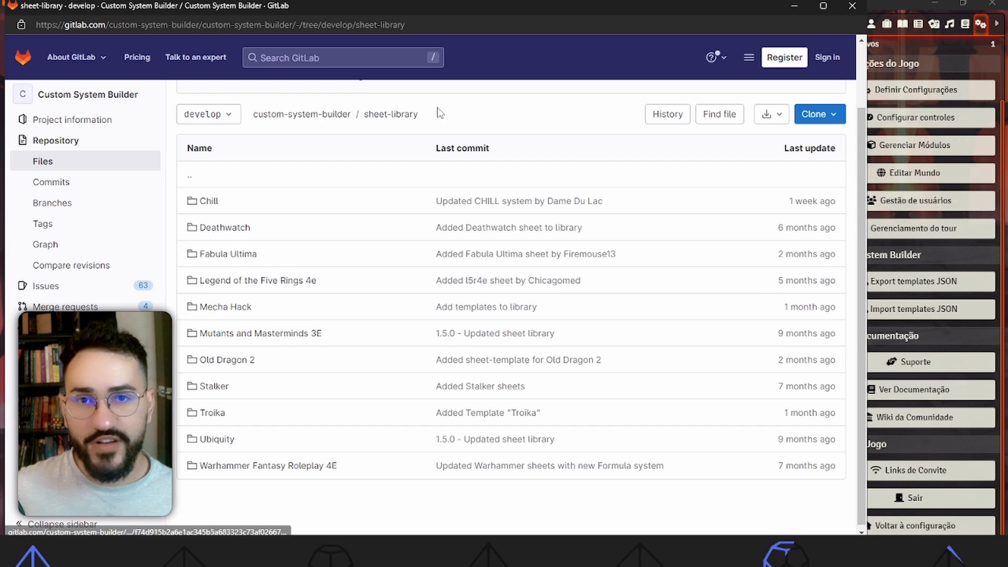
# Step: Open the Old Dragon 2 folder in the sheet library and download only this directory as a zip
pyautogui.click(248, 360)
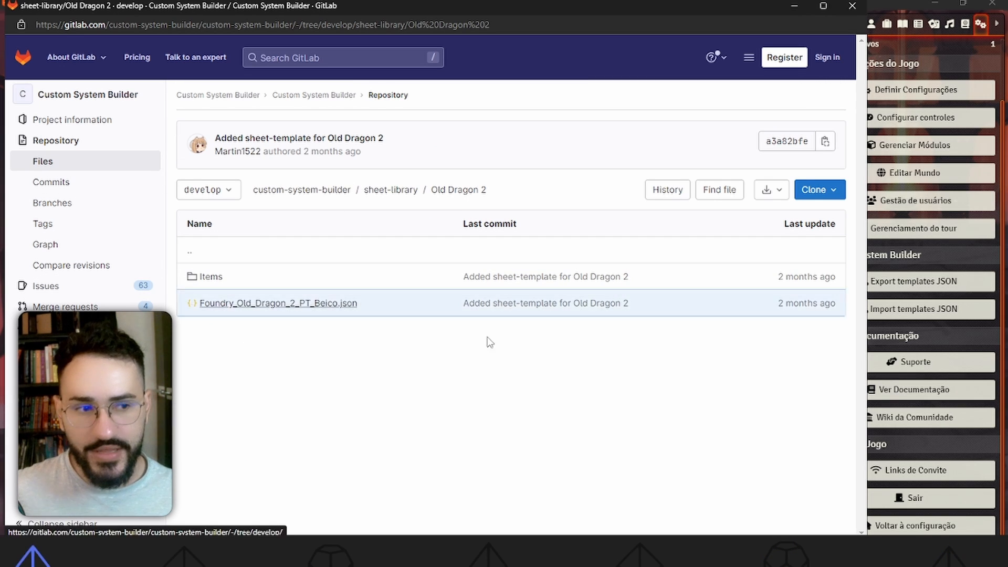
pyautogui.click(764, 191)
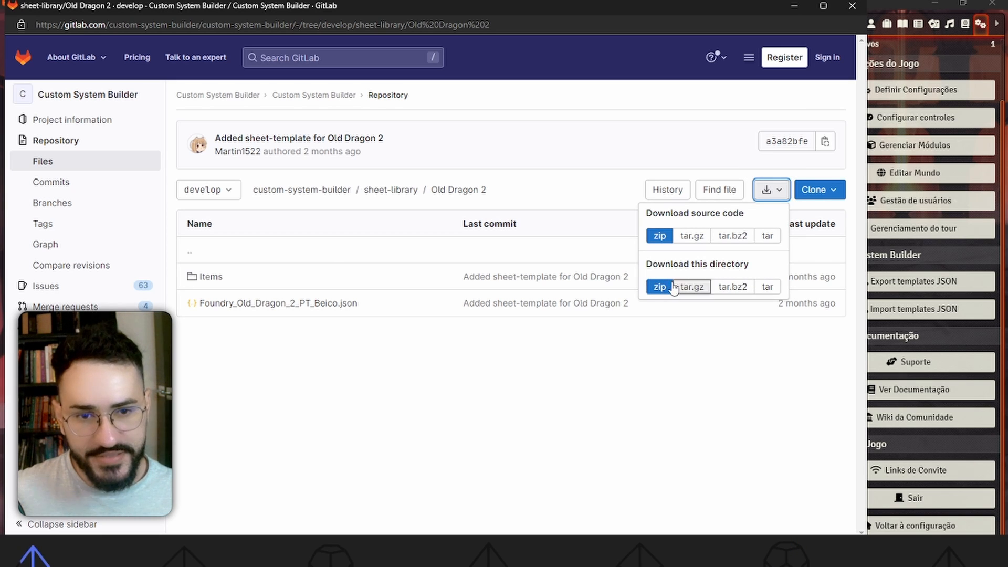
pyautogui.click(659, 287)
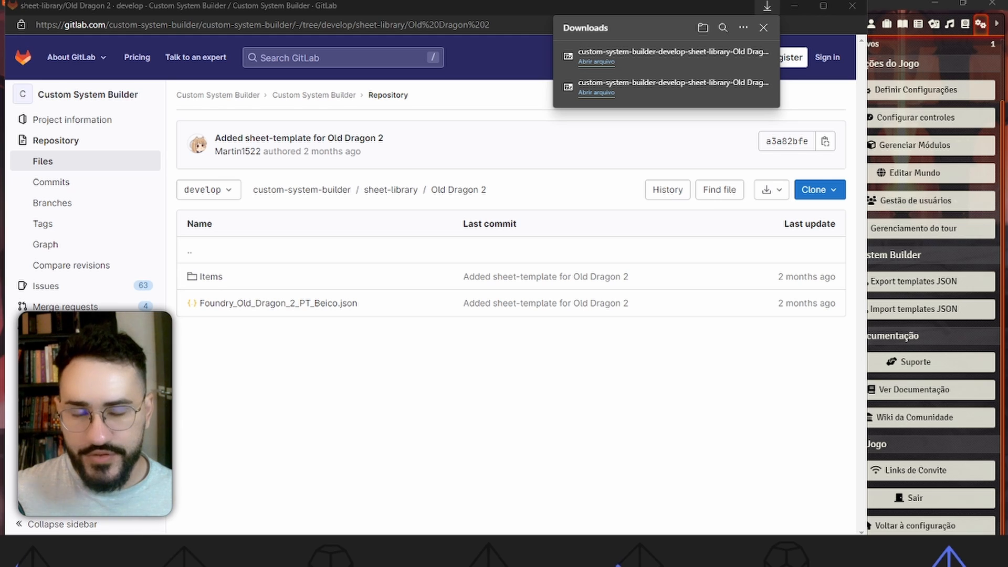
# Step: Examine the downloaded archive's contents down to the sheet-library/Old Dragon 2 folder, and close the downloads list
pyautogui.click(641, 87)
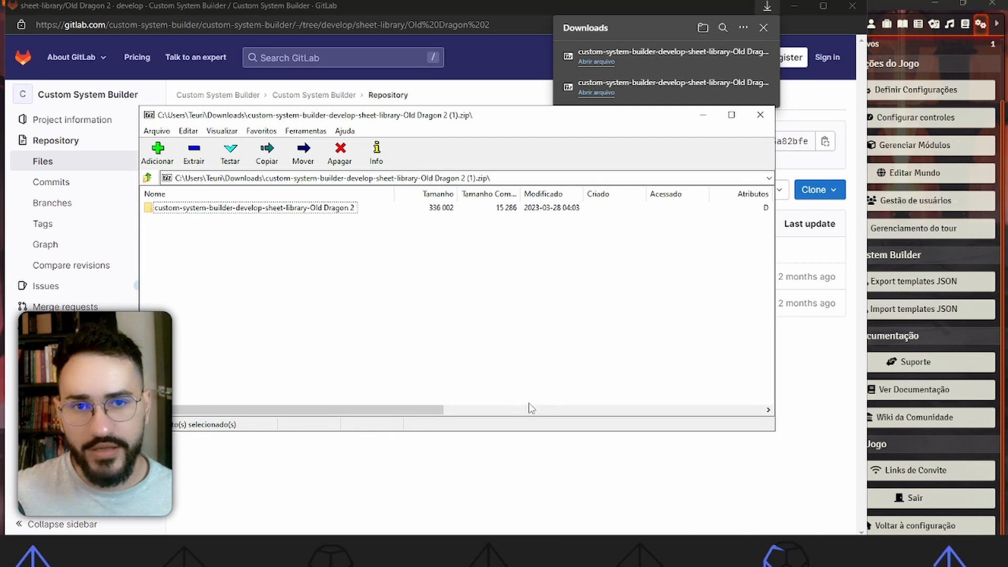
pyautogui.doubleClick(294, 209)
pyautogui.doubleClick(181, 210)
pyautogui.doubleClick(188, 216)
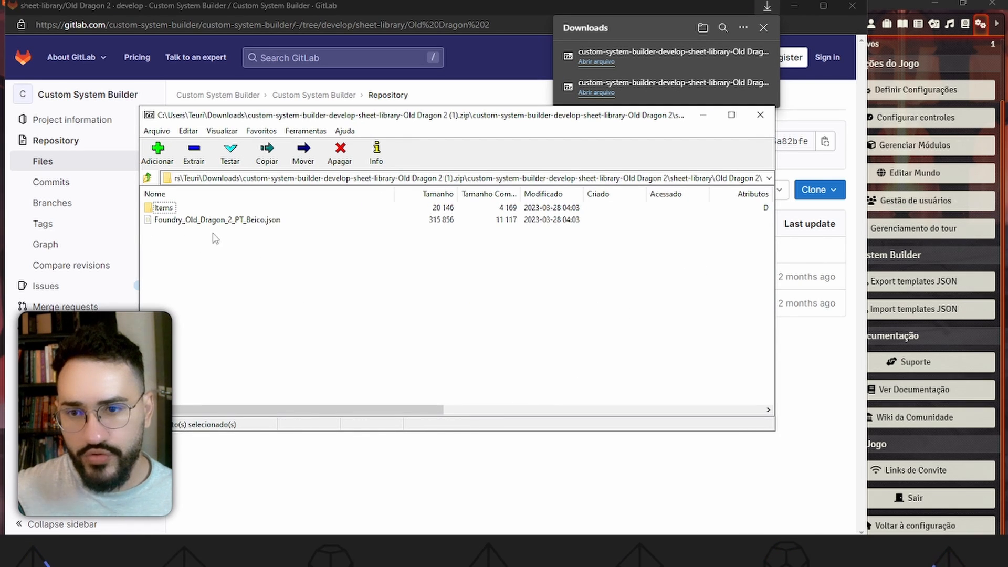
pyautogui.click(763, 28)
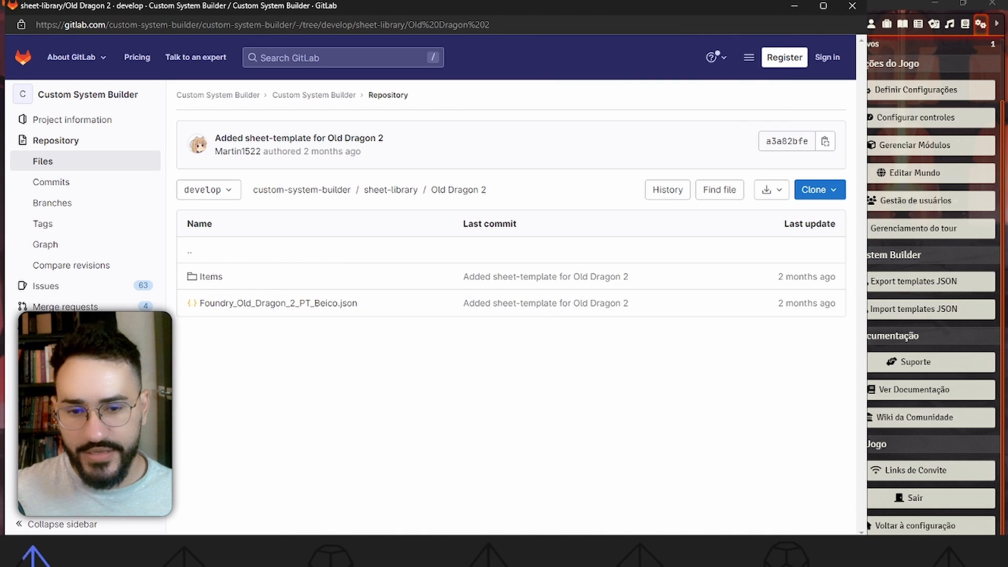
# Step: Switch back to Foundry VTT, start a Custom System Builder templates JSON import and open the chooser for uploading a file
pyautogui.click(601, 552)
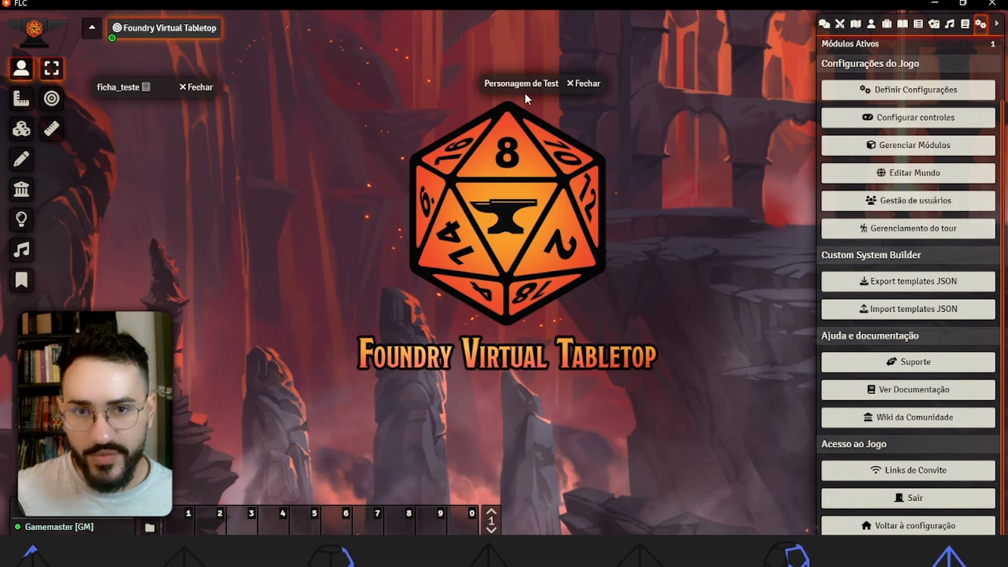
pyautogui.moveTo(520, 84); pyautogui.dragTo(429, 93)
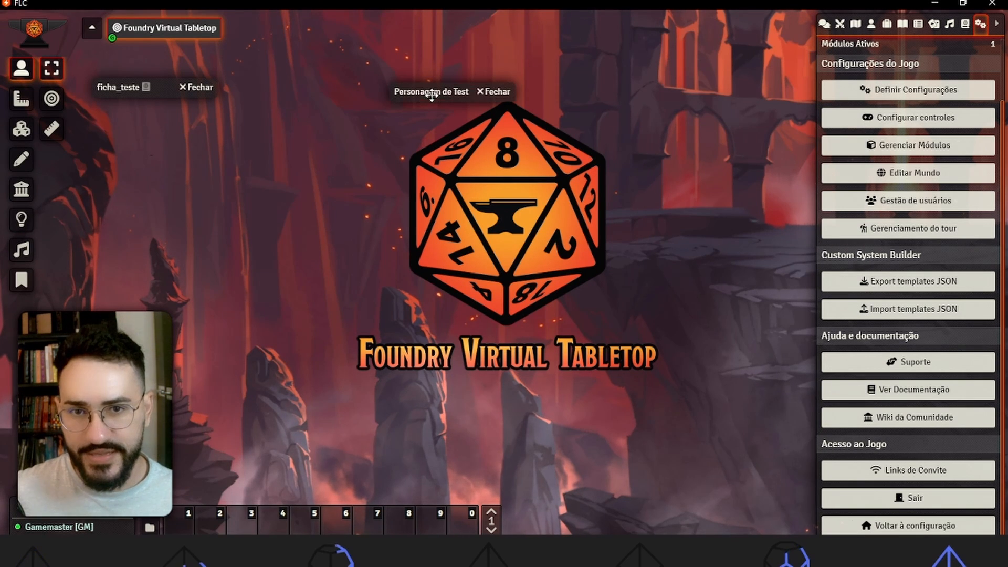
pyautogui.click(877, 317)
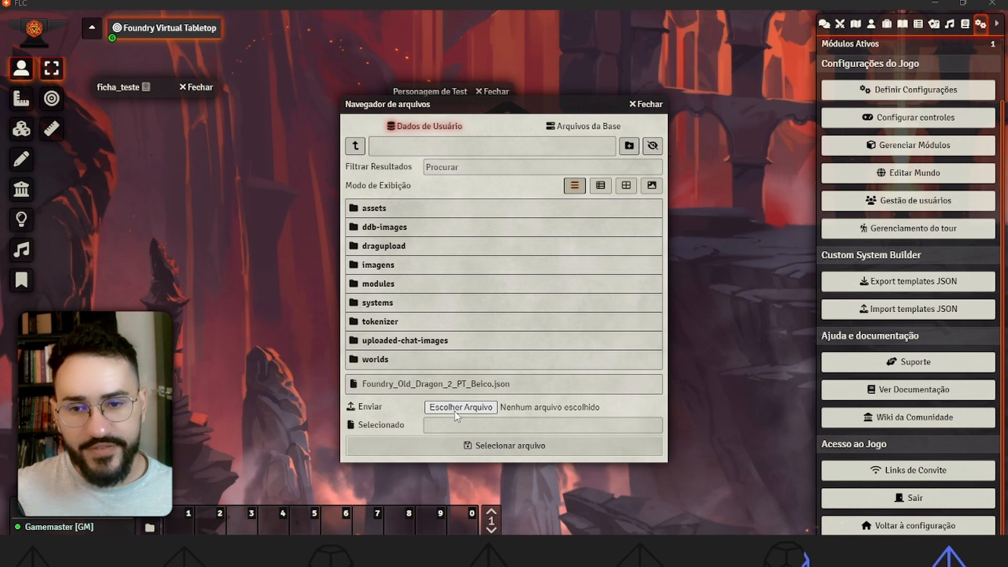
pyautogui.click(460, 409)
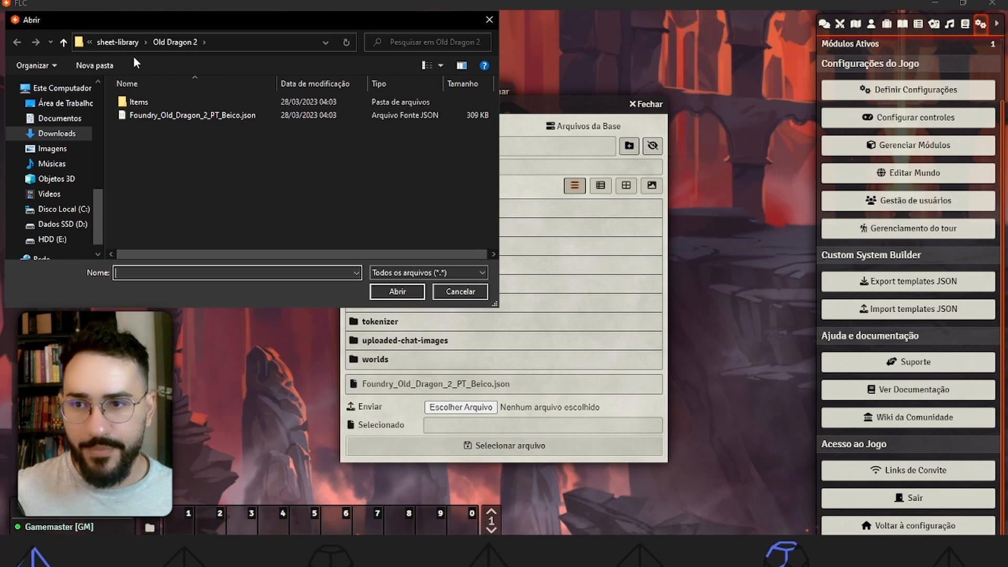
# Step: Upload Foundry_Old_Dragon_2_PT_Beico.json from the sheet-library's Old Dragon 2 folder and import it as the templates file
pyautogui.click(125, 41)
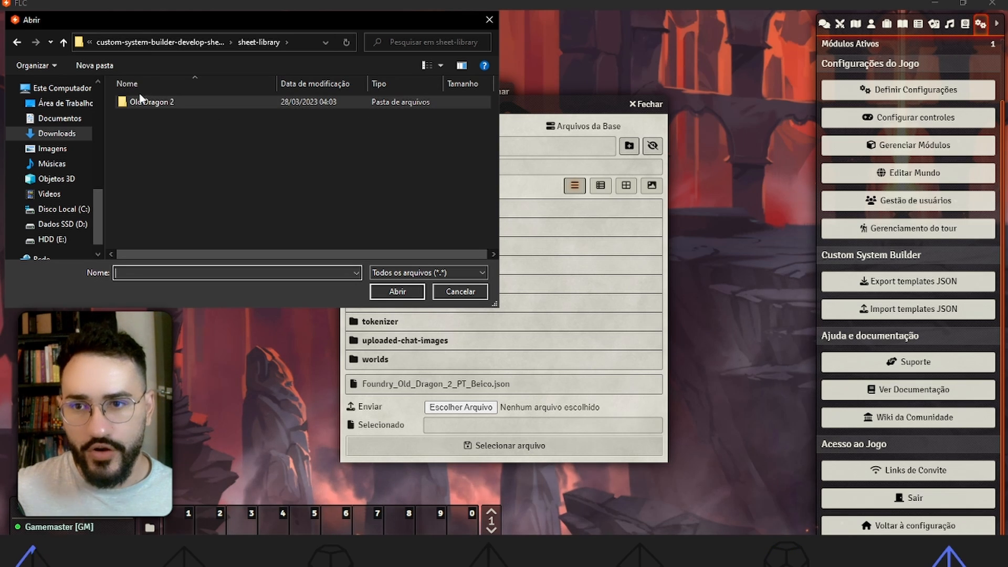
pyautogui.doubleClick(137, 101)
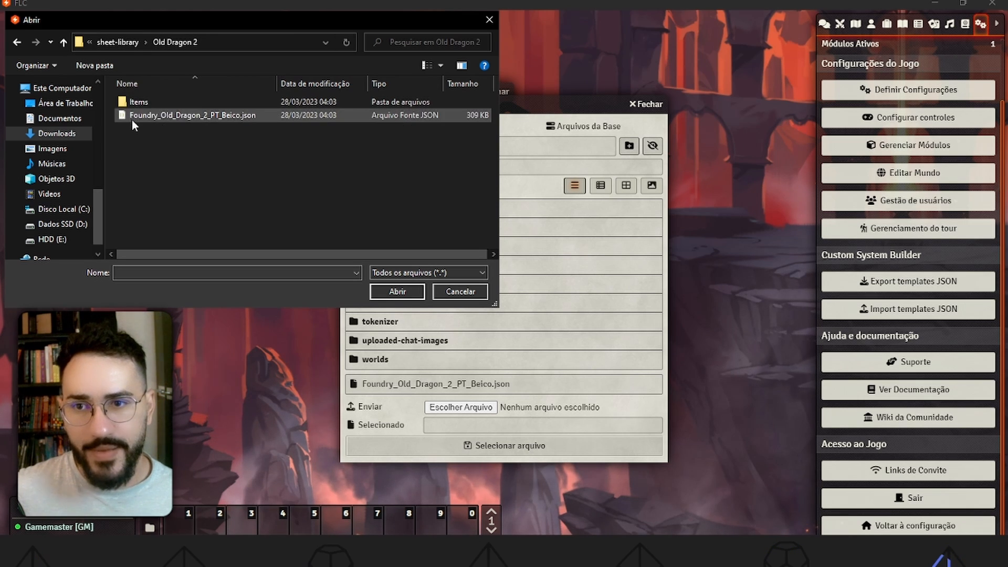
pyautogui.click(160, 114)
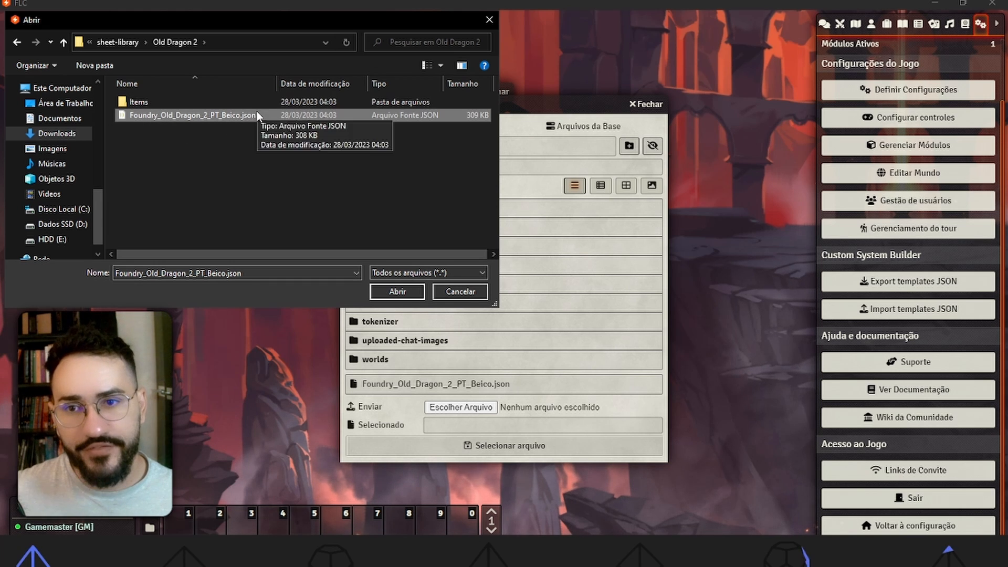
pyautogui.doubleClick(228, 102)
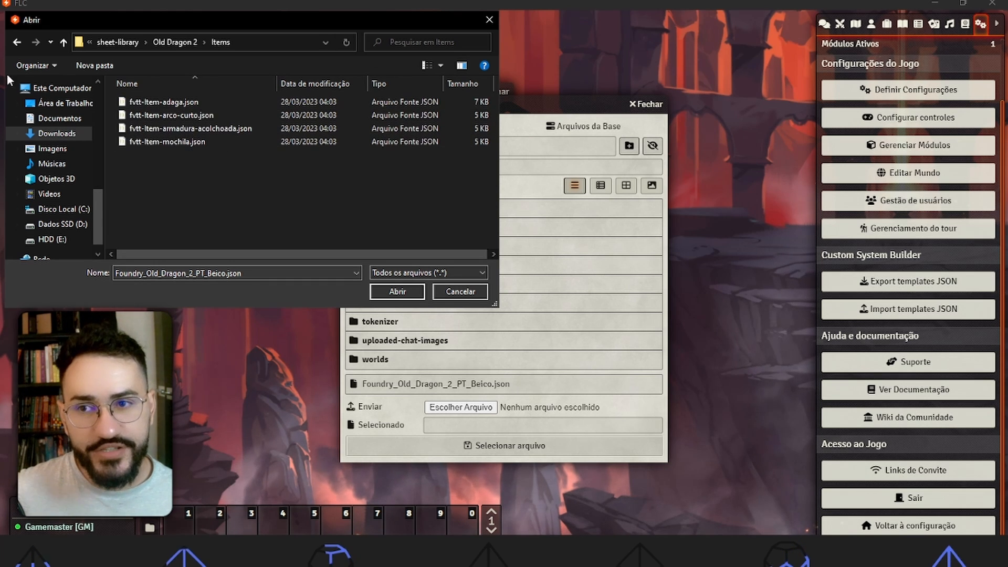
pyautogui.click(18, 42)
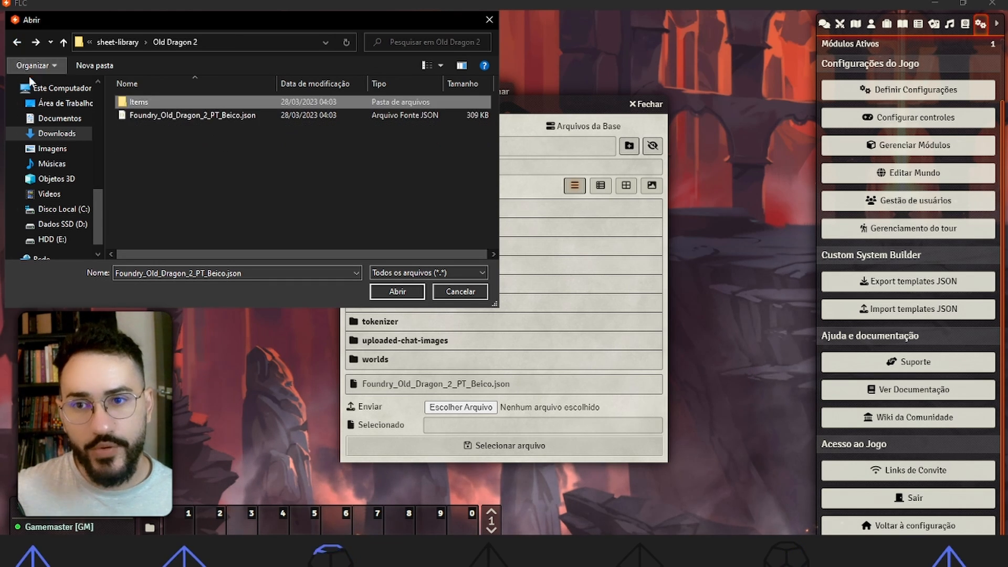
pyautogui.click(164, 121)
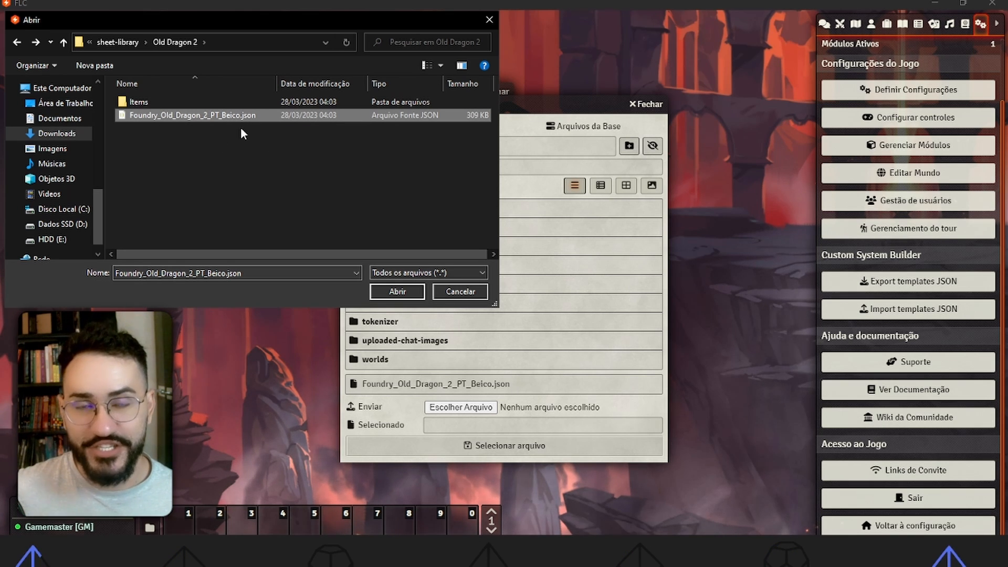
pyautogui.click(398, 291)
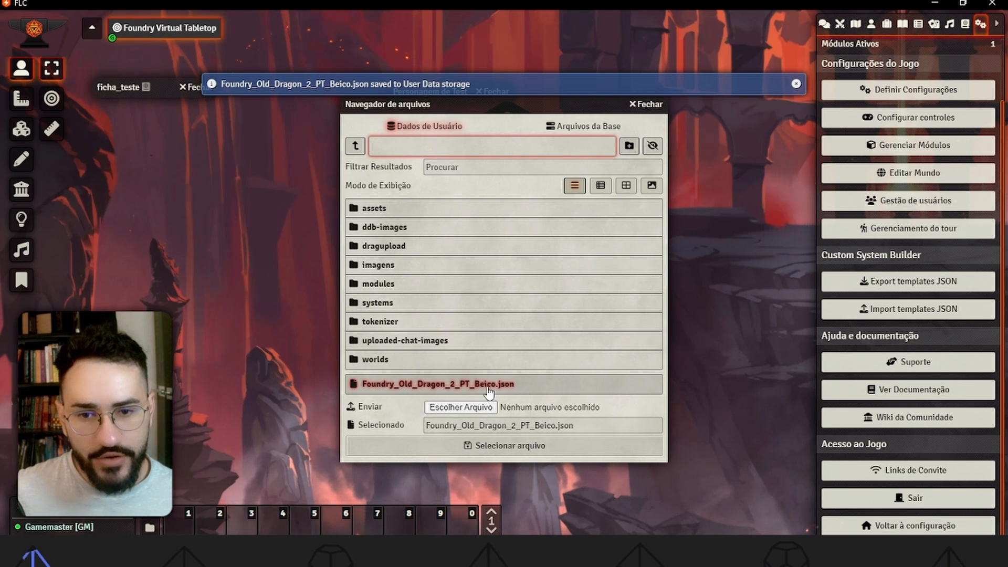
pyautogui.click(422, 390)
pyautogui.click(457, 445)
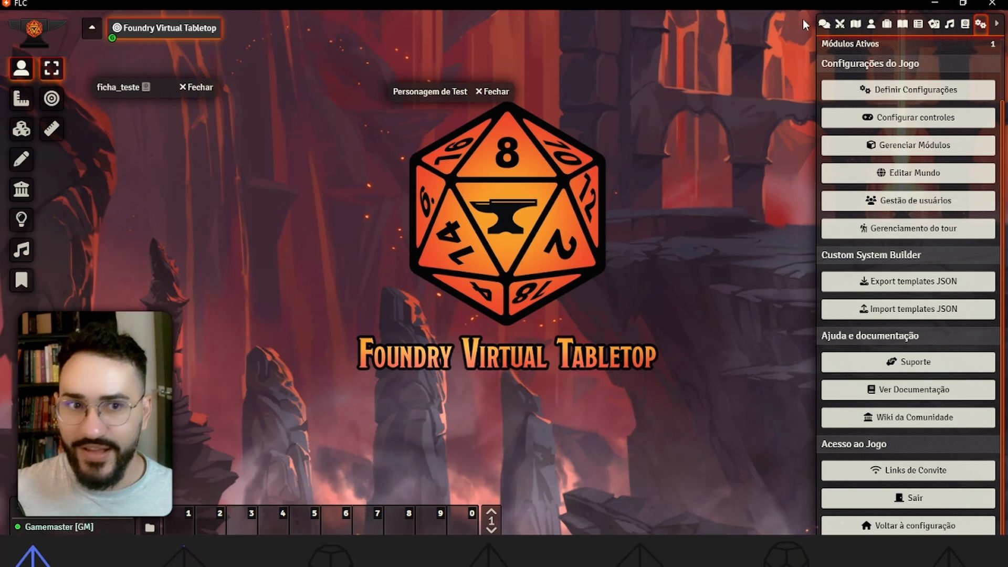
# Step: Create a new folder named "Old Dragon" in the actors directory
pyautogui.click(870, 24)
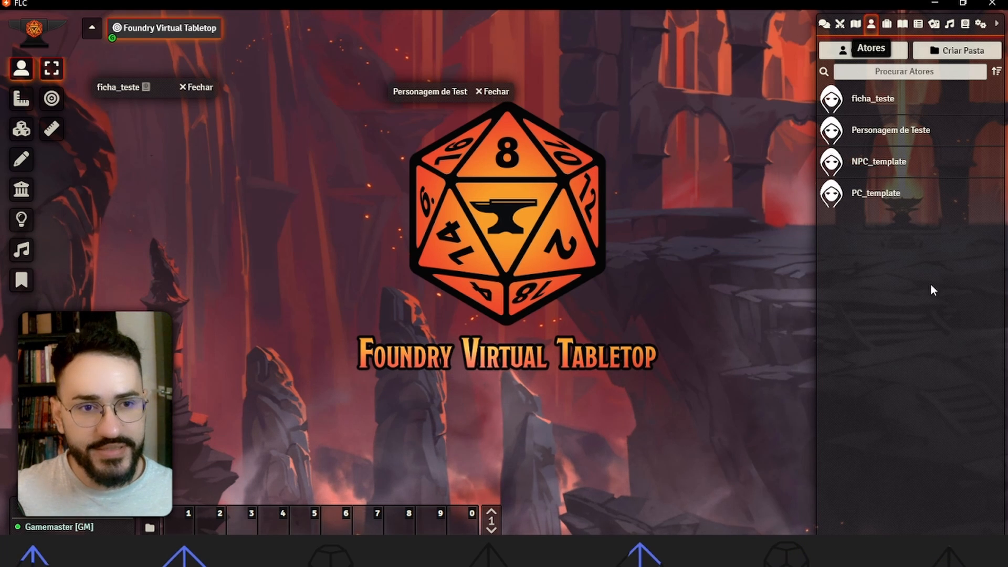
pyautogui.click(945, 56)
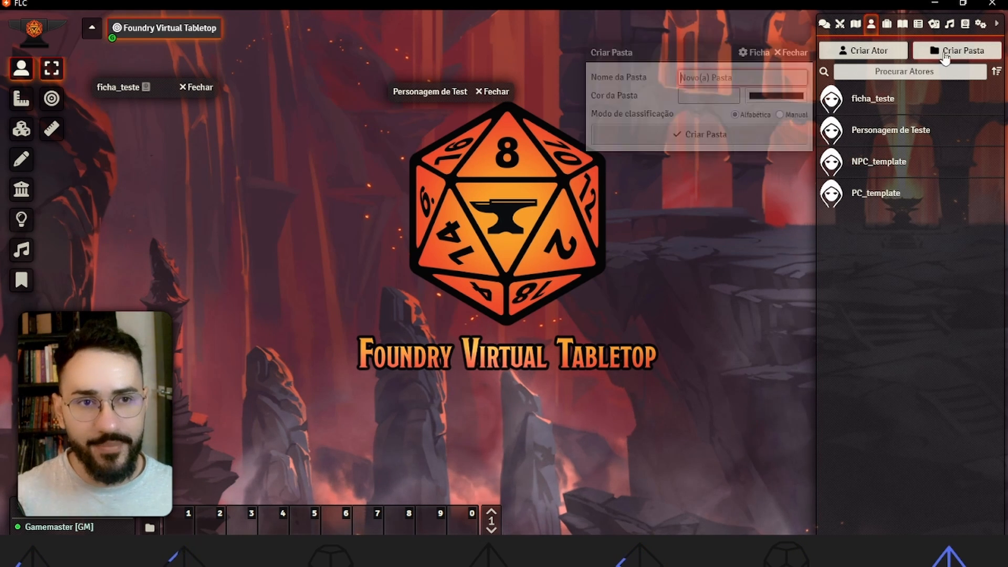
pyautogui.write('Old Dragon')
pyautogui.press('Return')
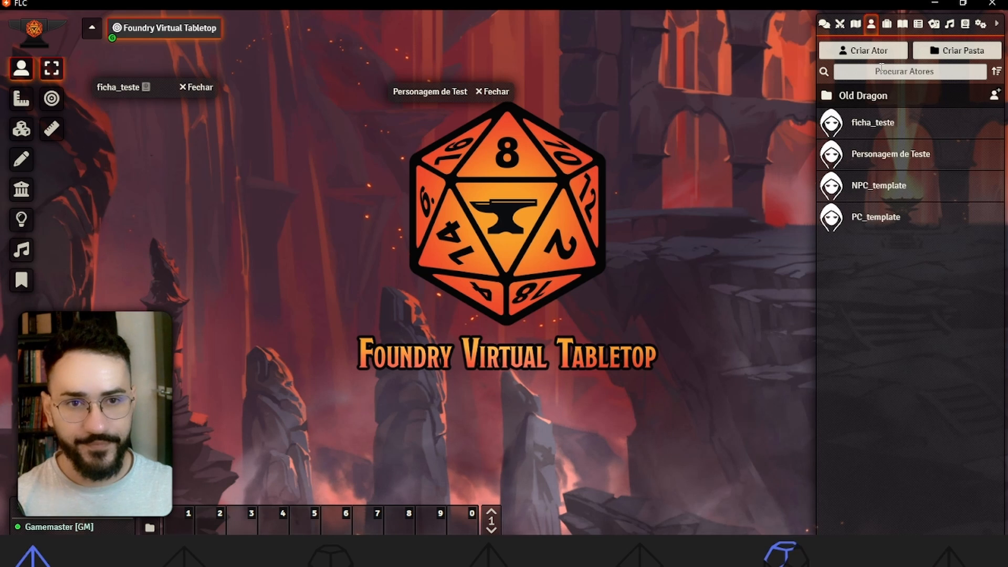
# Step: Move the NPC_template and PC_template actors into the Old Dragon folder and expand the folder
pyautogui.moveTo(863, 184); pyautogui.dragTo(877, 100)
pyautogui.moveTo(861, 187); pyautogui.dragTo(871, 95)
pyautogui.click(872, 95)
# Step: View the NPC_template sheet, close it, and open the PC_template sheet for inspection
pyautogui.click(876, 124)
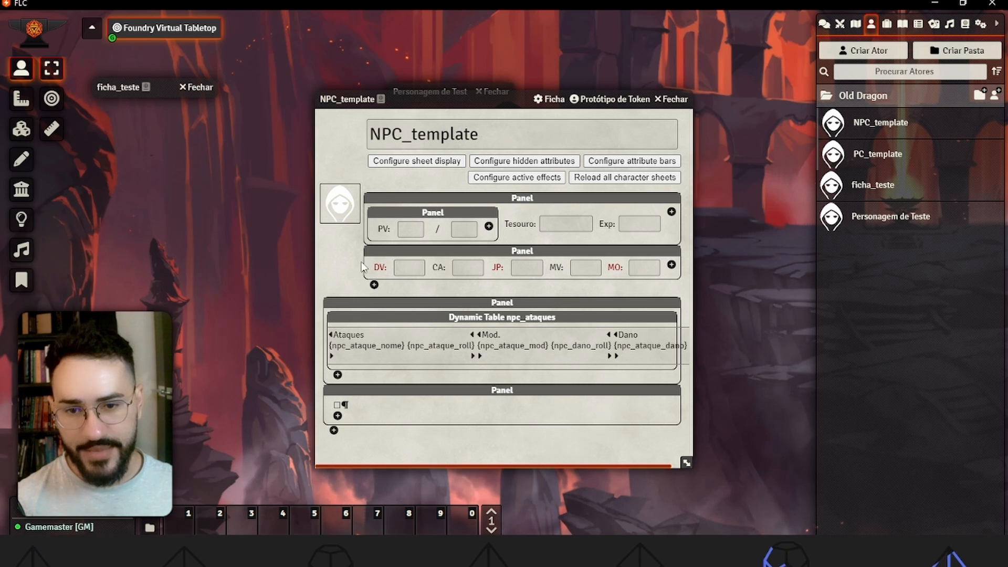
pyautogui.click(678, 100)
pyautogui.click(884, 153)
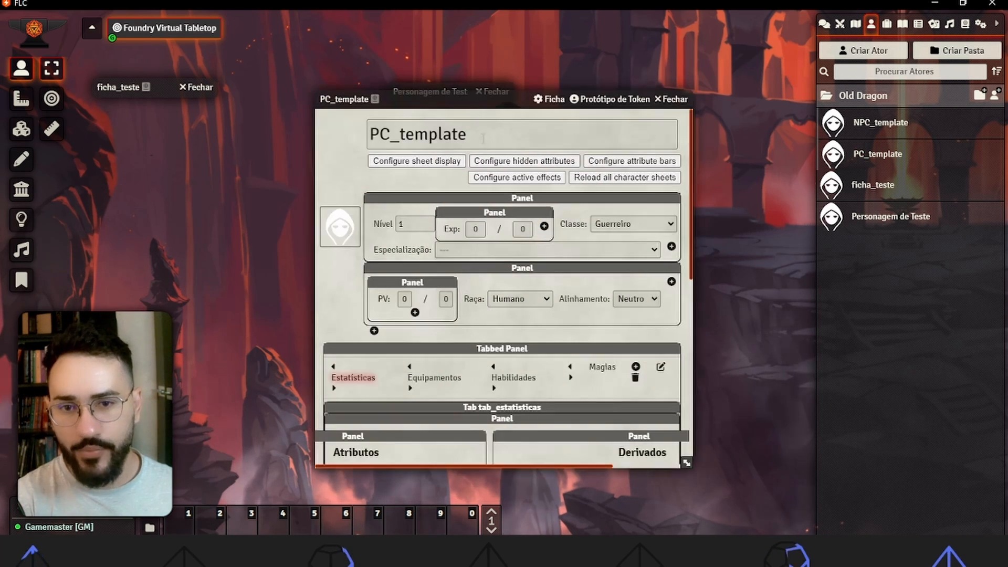
# Step: Look through the attributes and derived statistics of the PC_template sheet, and close it
pyautogui.scroll(-10, 555, 343)
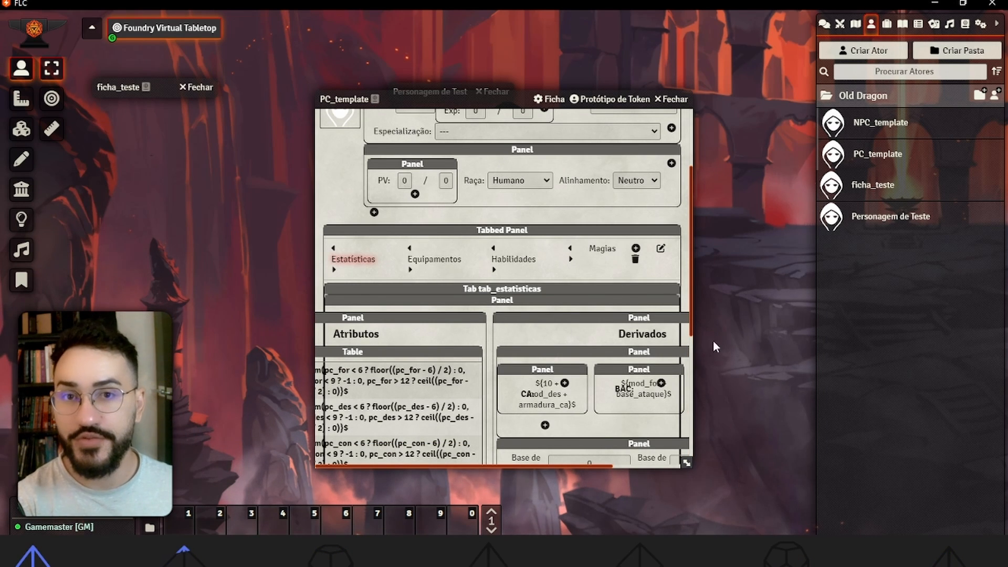
pyautogui.click(677, 100)
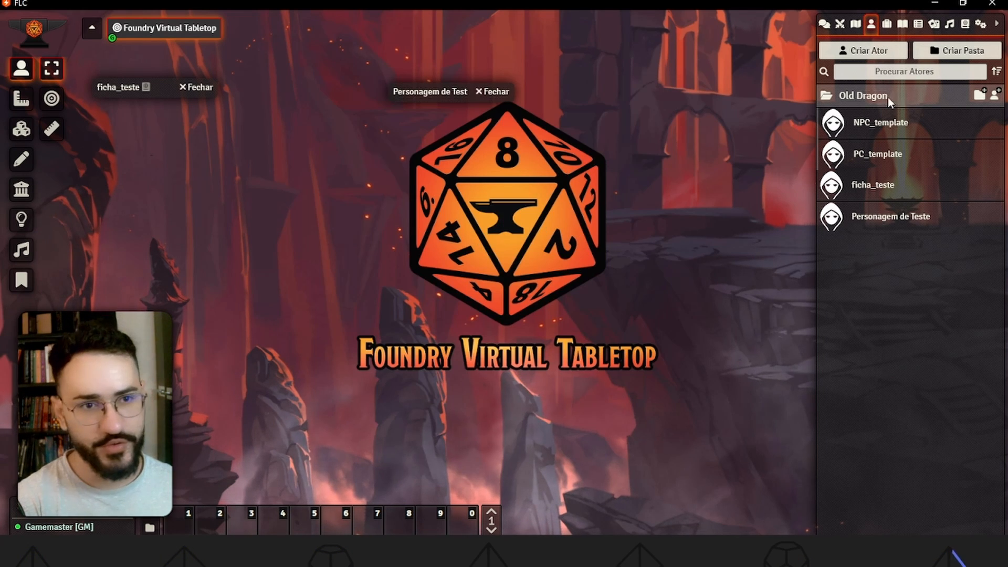
# Step: Create a new actor of type character named "Personagem OD" without assigning it to a folder
pyautogui.click(874, 53)
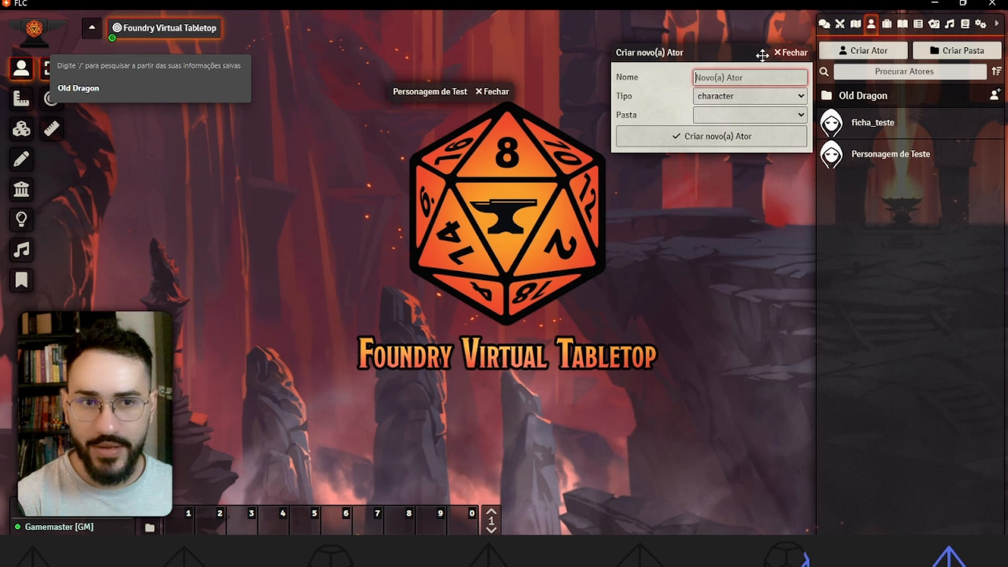
pyautogui.click(735, 95)
pyautogui.click(730, 113)
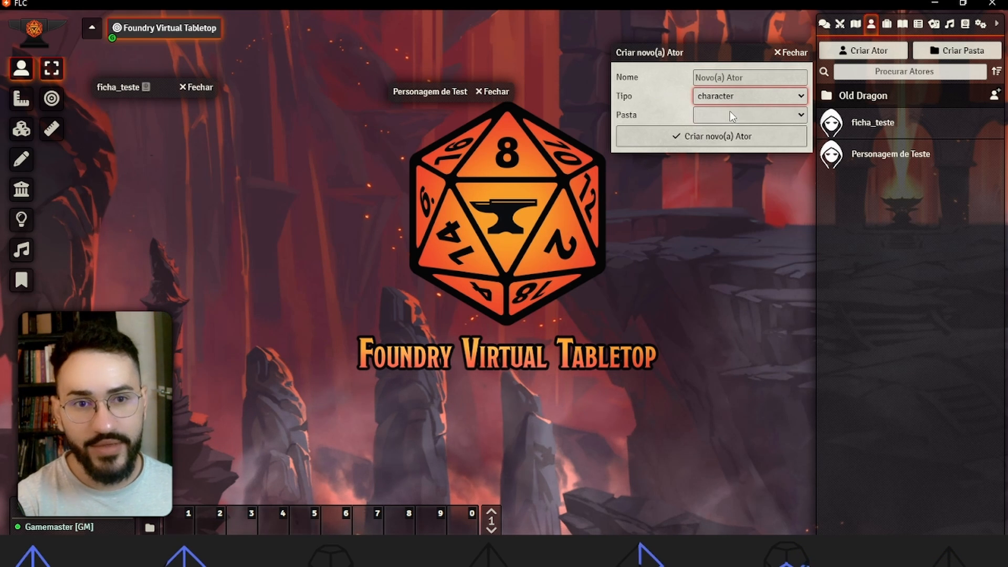
pyautogui.click(737, 78)
pyautogui.write('Personagem ')
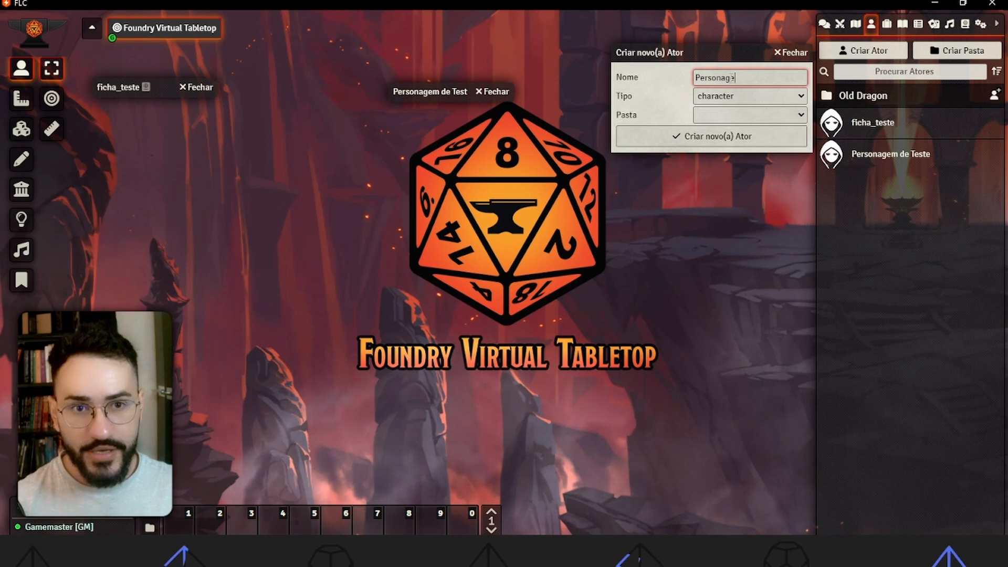
pyautogui.write('OD')
pyautogui.click(733, 138)
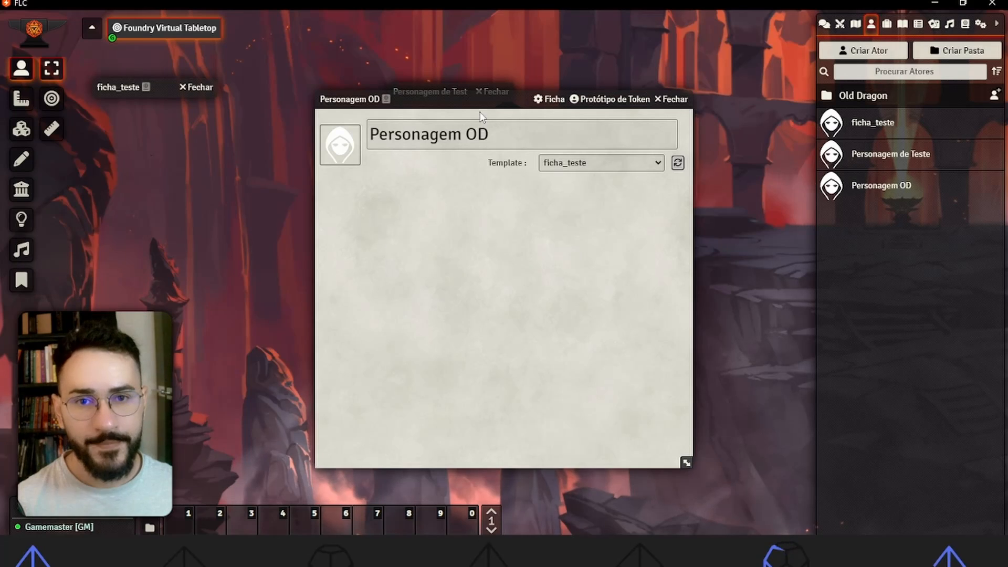
# Step: Apply PC_template as the template of the Personagem OD sheet and reload it
pyautogui.moveTo(479, 103); pyautogui.dragTo(439, 101)
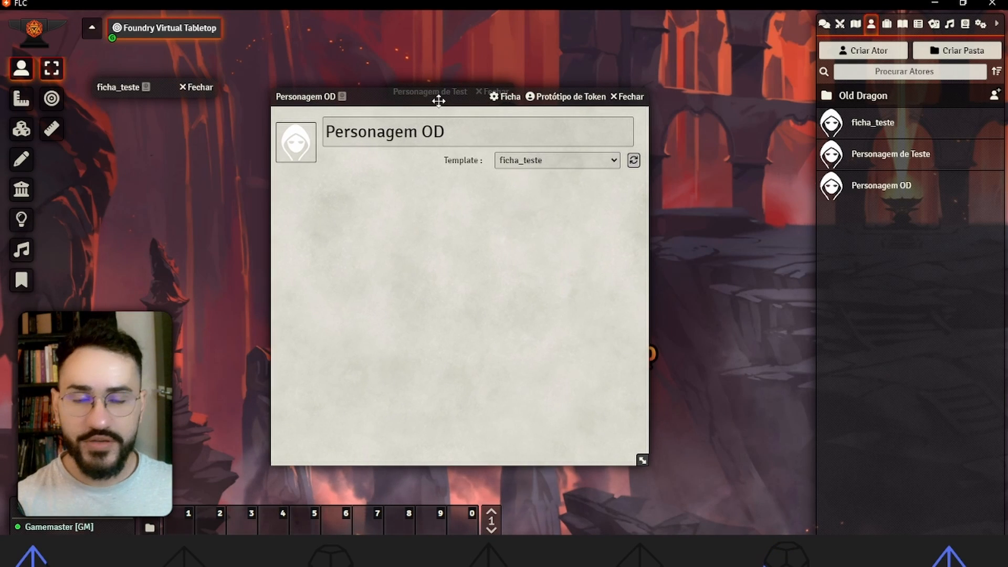
pyautogui.click(535, 159)
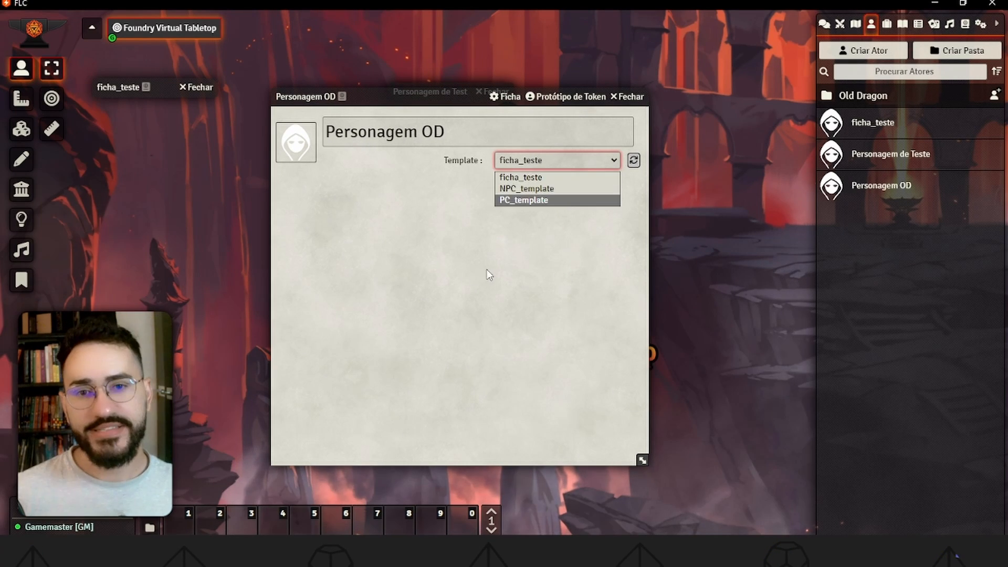
pyautogui.click(523, 176)
pyautogui.click(531, 162)
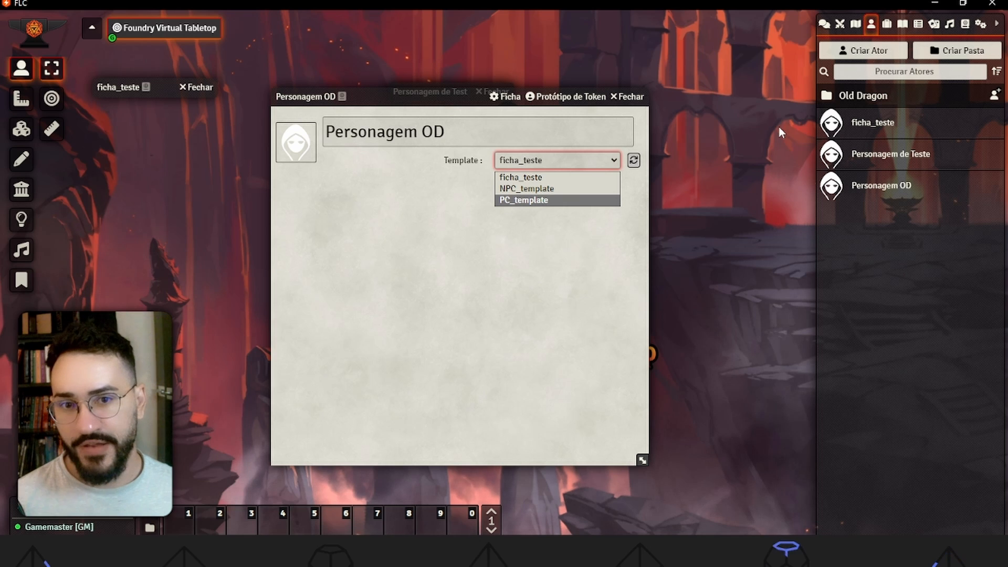
pyautogui.click(514, 200)
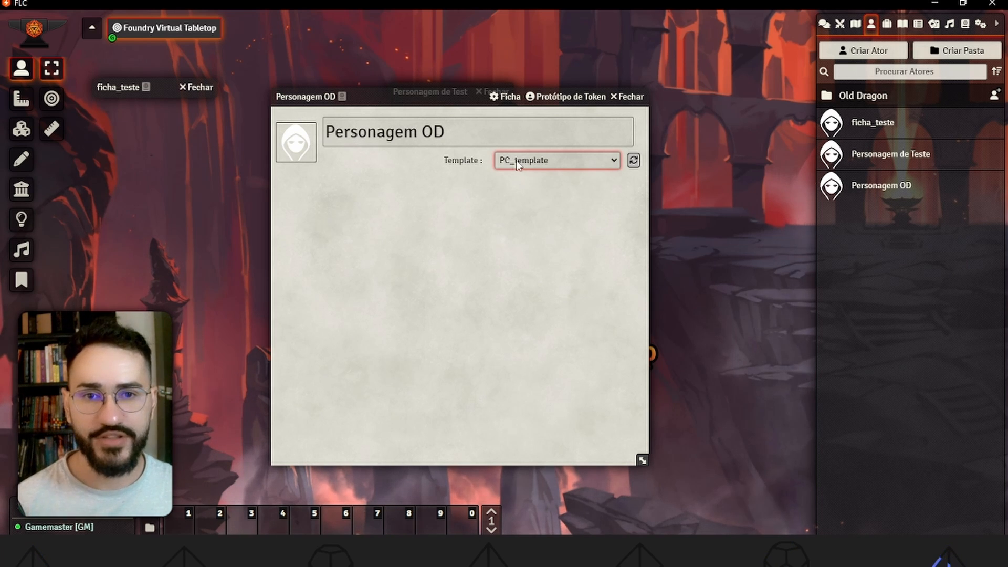
pyautogui.click(633, 163)
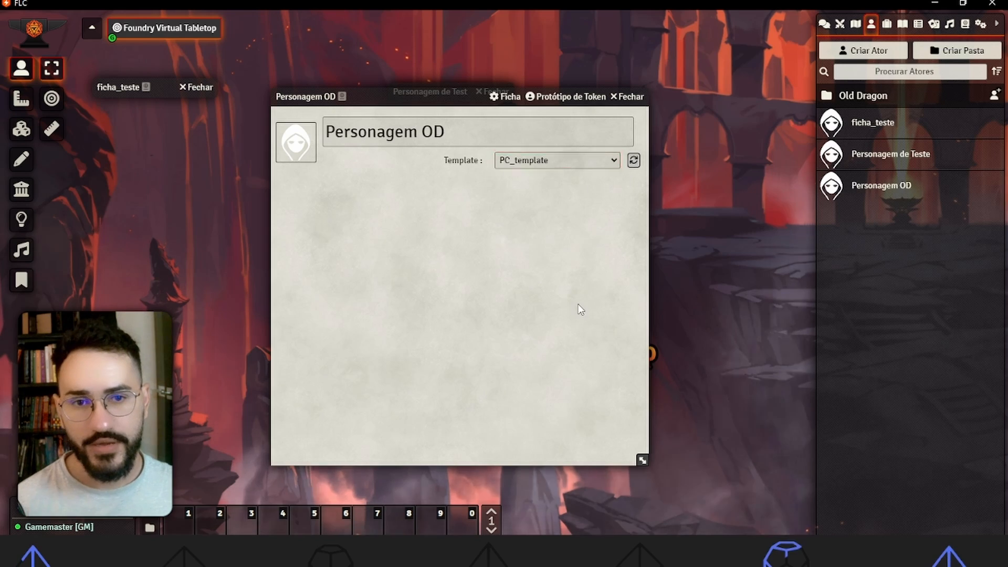
# Step: Browse the Equipamentos, Habilidades and Magias sections of Personagem OD and add an empty 1º Círculo row under Magias Arcanas
pyautogui.moveTo(592, 49); pyautogui.dragTo(556, 26)
pyautogui.click(572, 176)
pyautogui.click(692, 171)
pyautogui.click(876, 170)
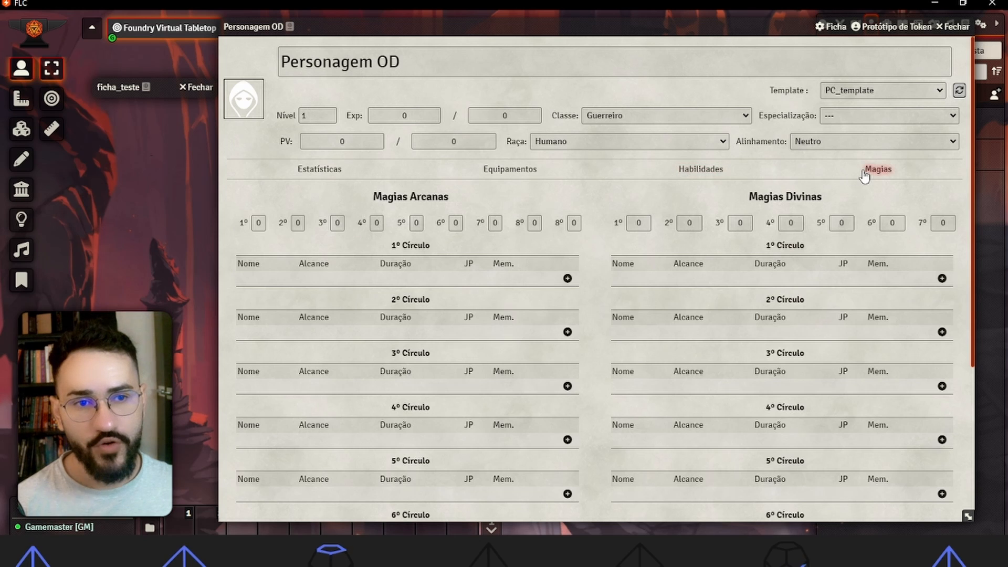
pyautogui.click(567, 278)
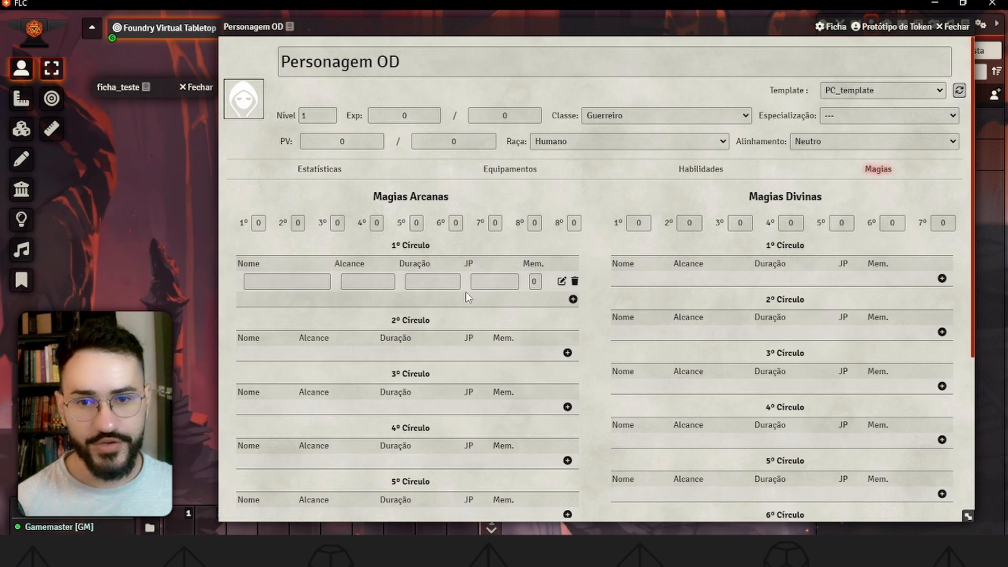
# Step: Review Equipamentos and Estatísticas on the Personagem OD sheet, roll the FOR test and view it in the chat log
pyautogui.click(509, 169)
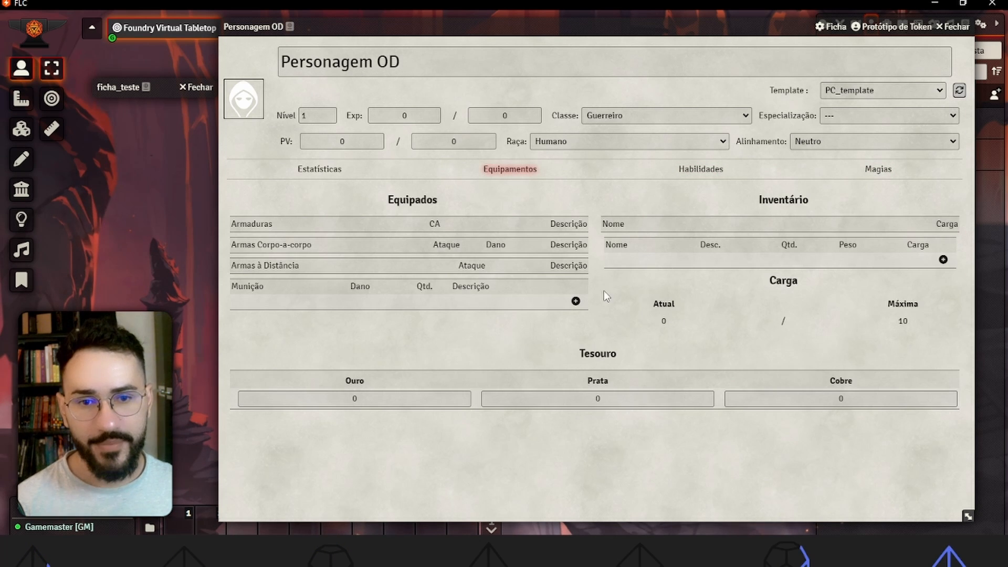
pyautogui.click(331, 169)
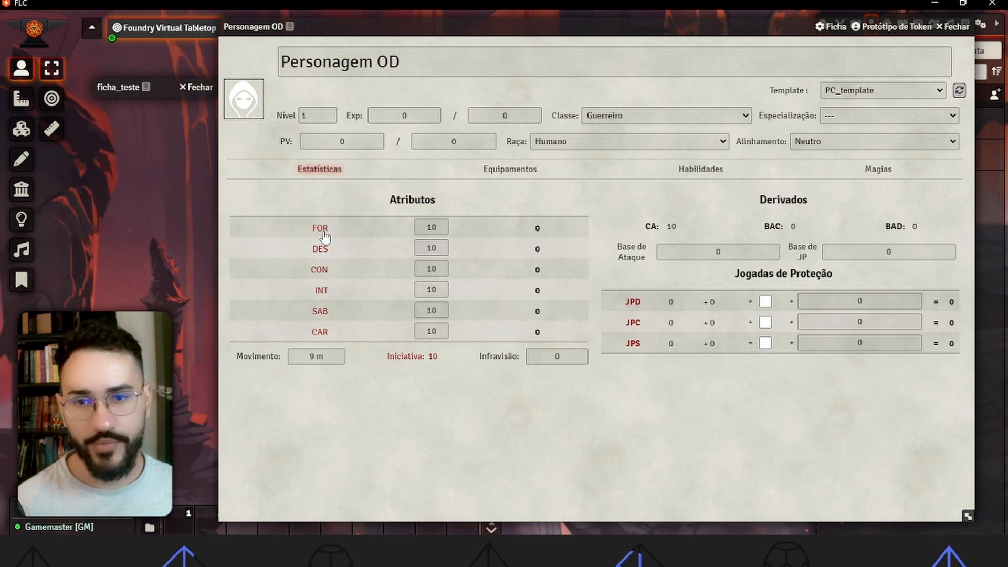
pyautogui.moveTo(471, 15); pyautogui.dragTo(341, 11)
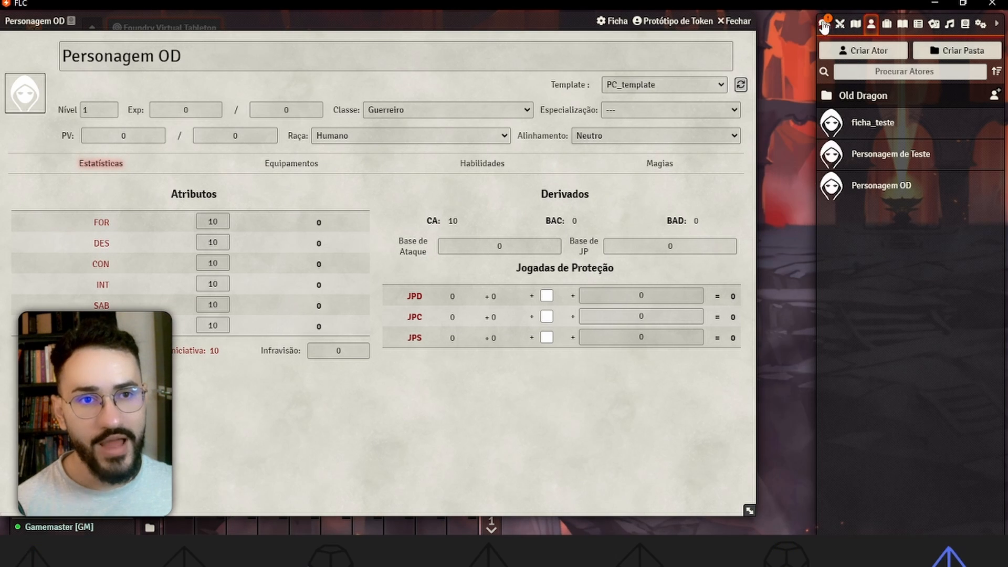
pyautogui.click(824, 24)
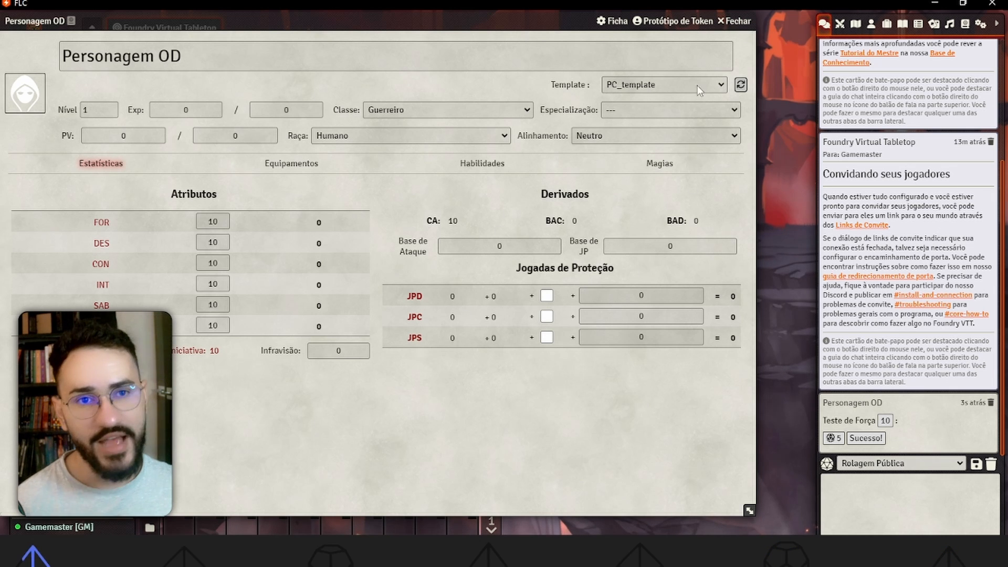
# Step: Look over the imported item templates, return to the actors directory and close the Personagem OD sheet
pyautogui.click(871, 23)
pyautogui.click(887, 24)
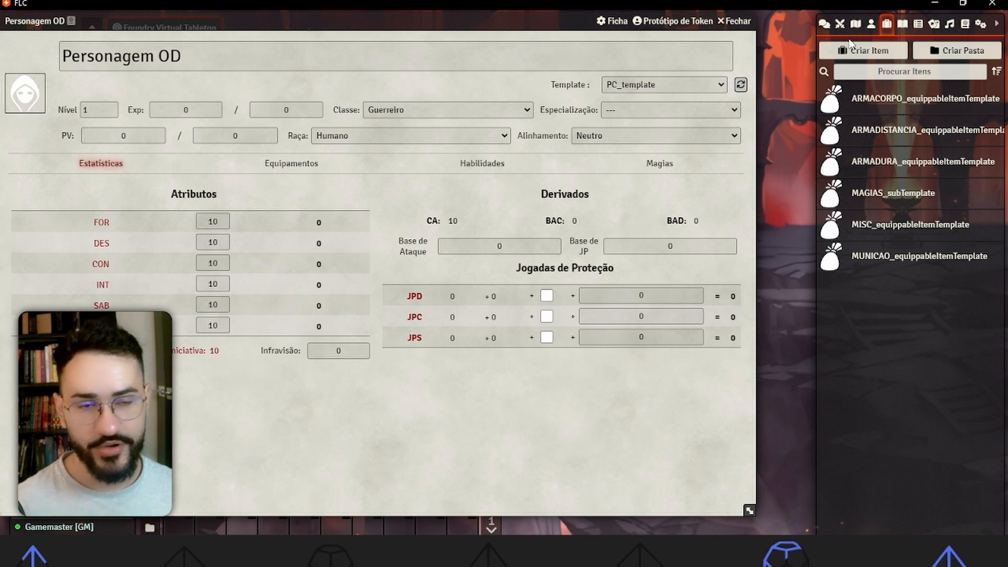
pyautogui.click(870, 24)
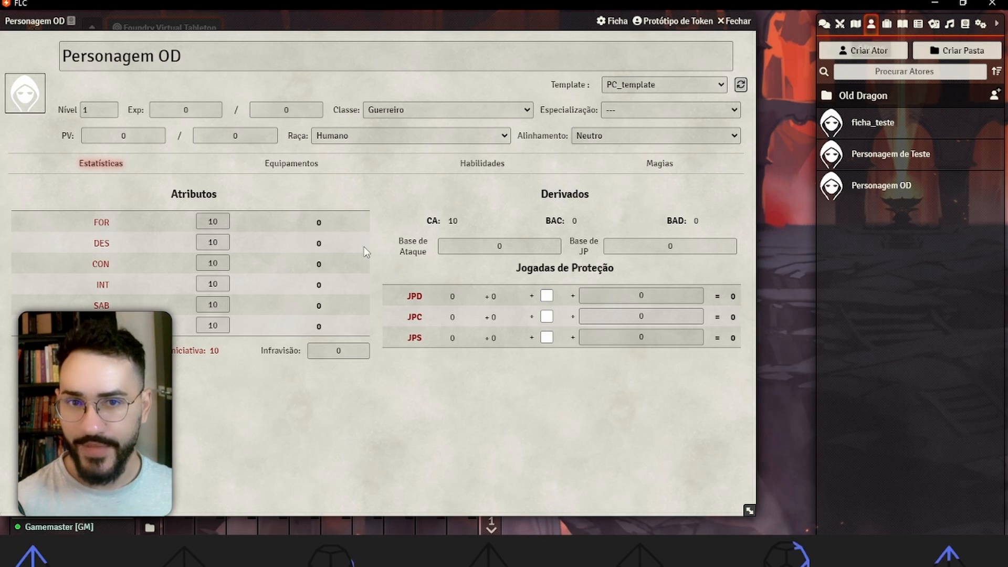
pyautogui.press('Escape')
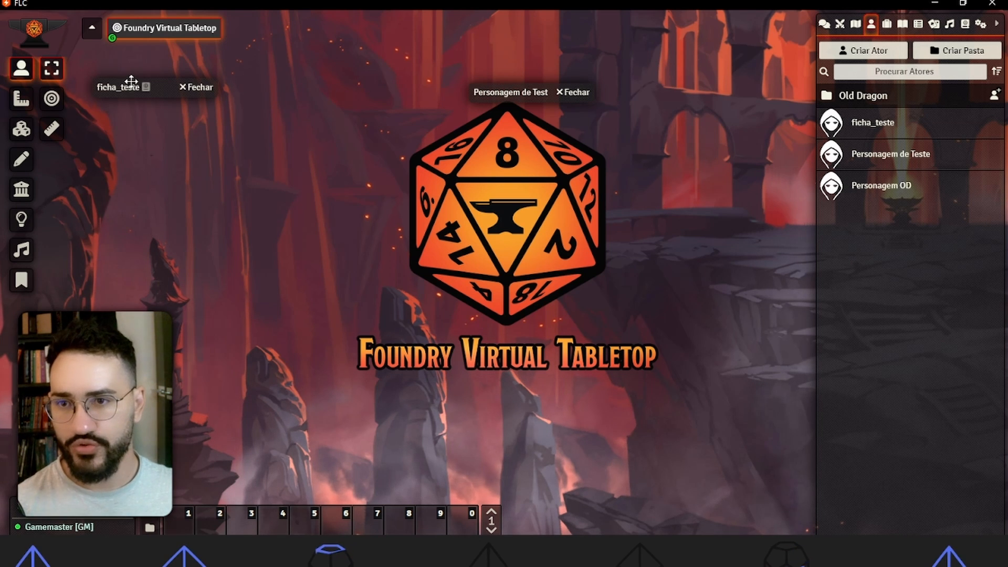
# Step: Restore the minimized ficha_teste and Personagem de Teste sheets and arrange them side by side
pyautogui.moveTo(130, 85)
pyautogui.mouseDown()
pyautogui.moveTo(242, 90)
pyautogui.moveTo(136, 70)
pyautogui.mouseUp()
pyautogui.doubleClick(237, 89)
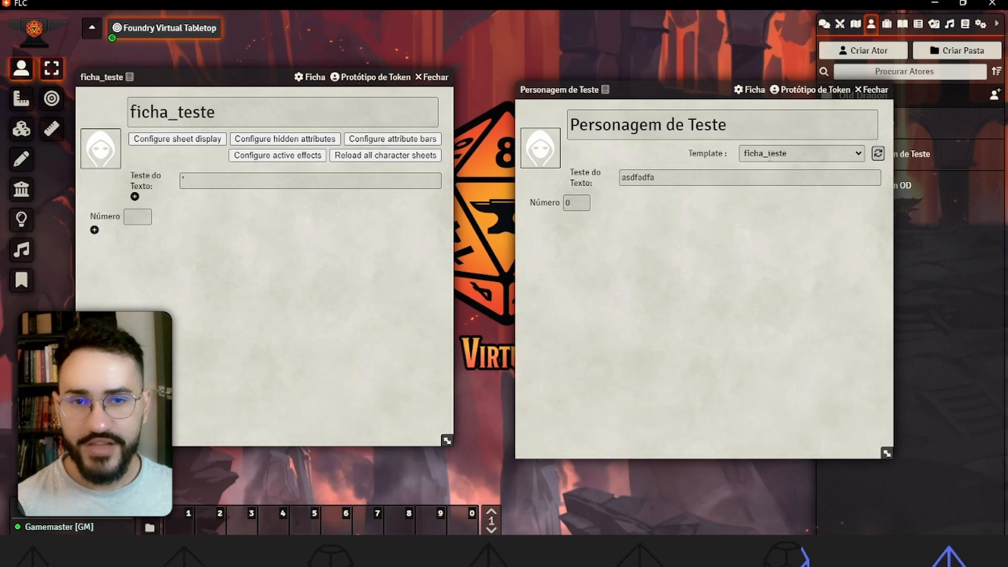
pyautogui.moveTo(628, 89); pyautogui.dragTo(616, 81)
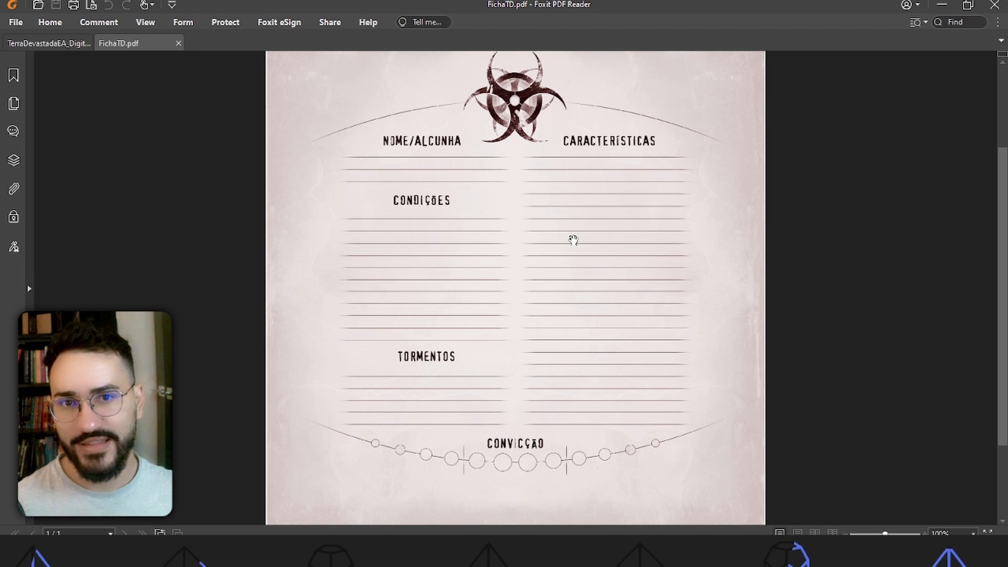
# Step: Switch to FichaTD.pdf in Foxit PDF Reader and examine which fields the character sheet needs
pyautogui.scroll(2, 574, 240)
pyautogui.scroll(-2, 573, 239)
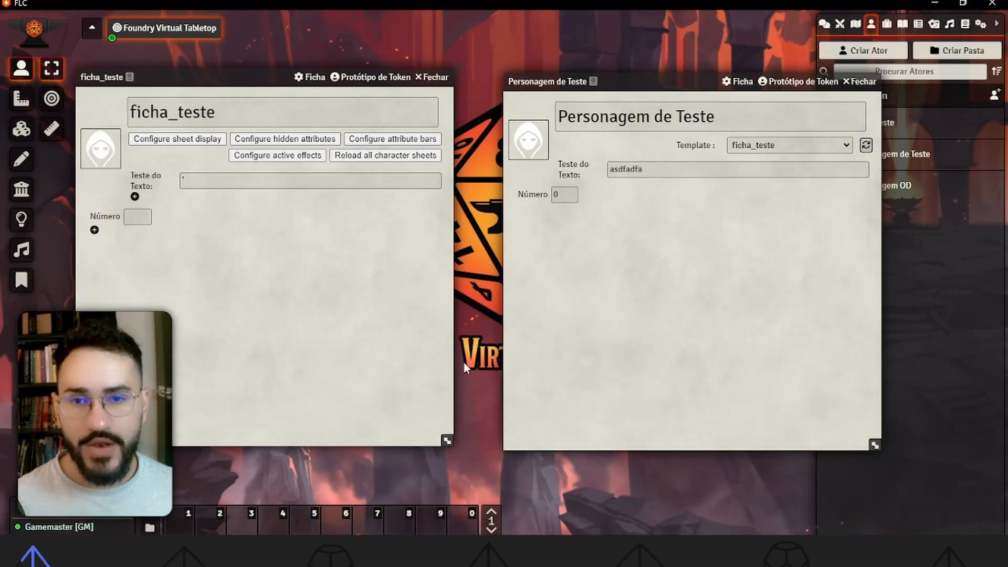
# Step: Switch back to Foundry, delete the ficha_teste template, and check the Personagem de Teste sheet before minimizing it
pyautogui.click(861, 81)
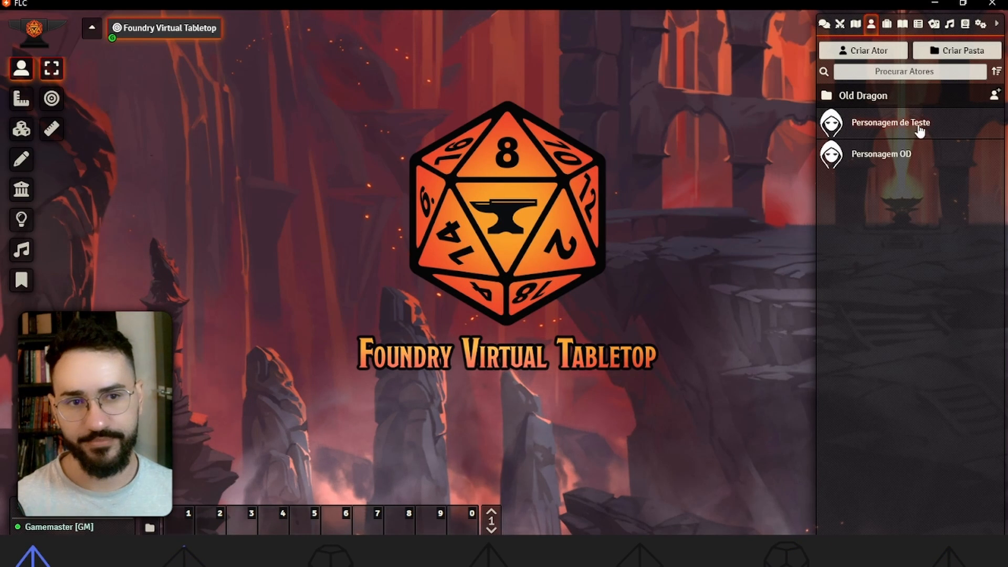
pyautogui.click(906, 134)
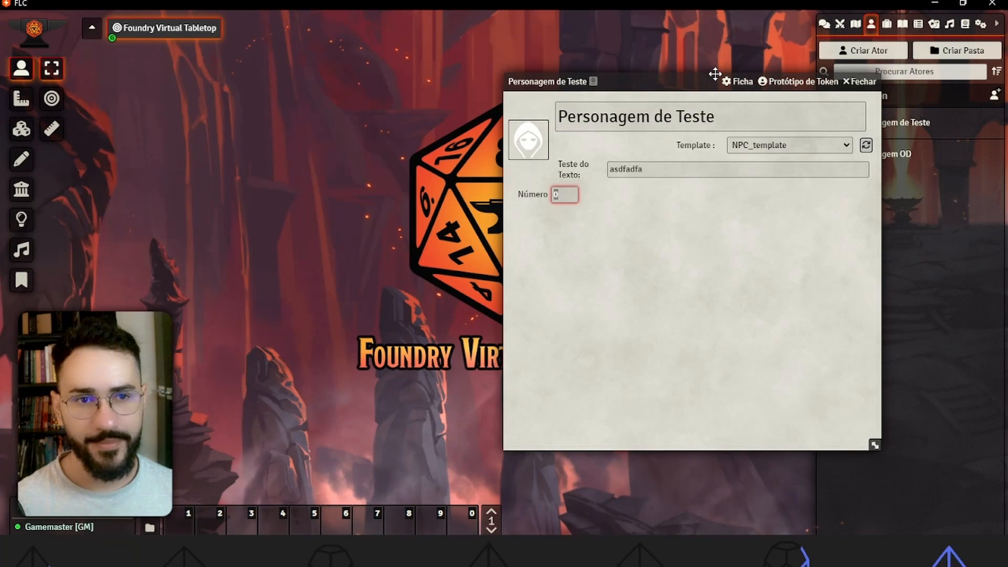
pyautogui.doubleClick(698, 75)
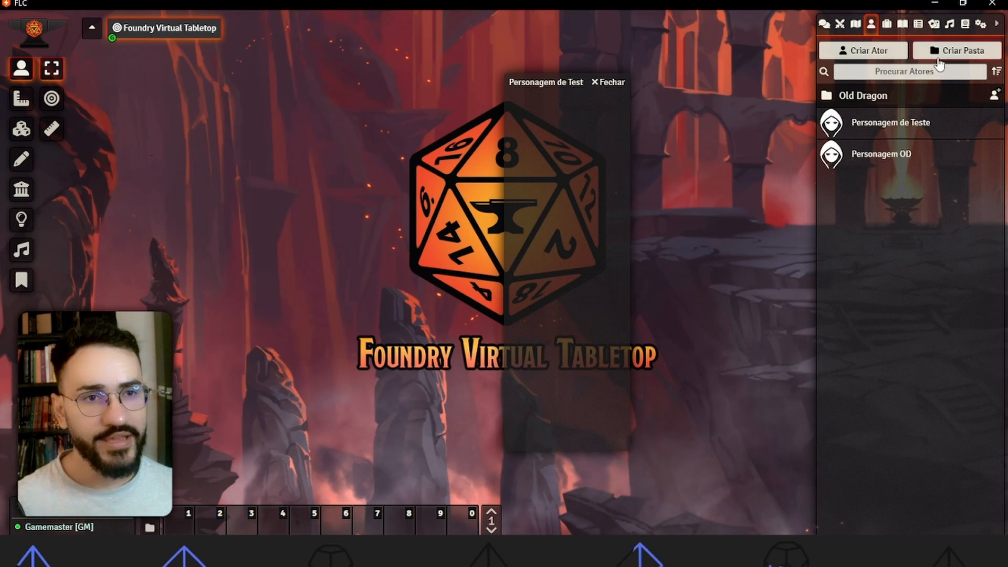
# Step: Create a new actor of type _template named "ficha_terradevastada" and reposition its sheet
pyautogui.click(863, 50)
pyautogui.click(745, 97)
pyautogui.click(747, 118)
pyautogui.click(727, 79)
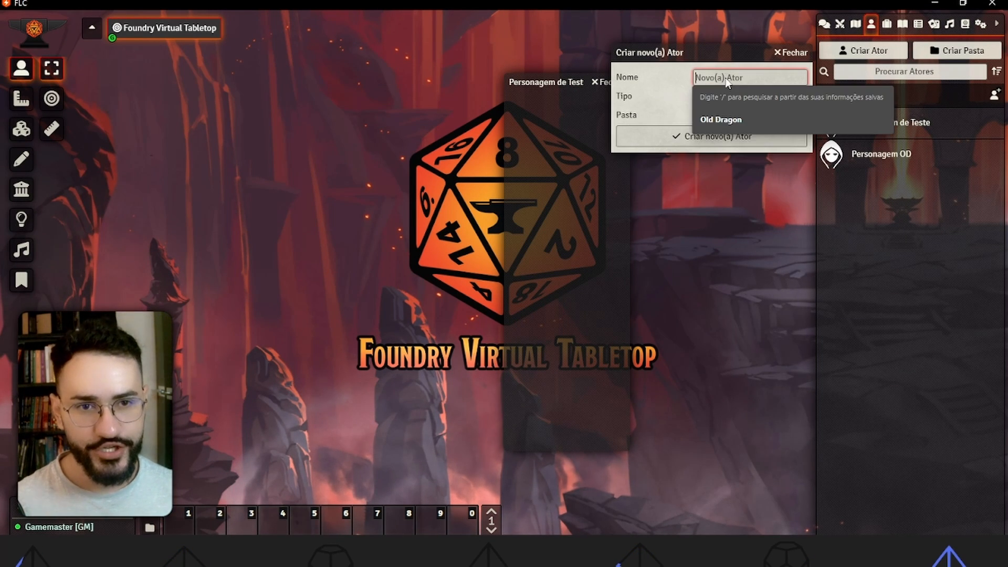
pyautogui.write('ficha_terrade')
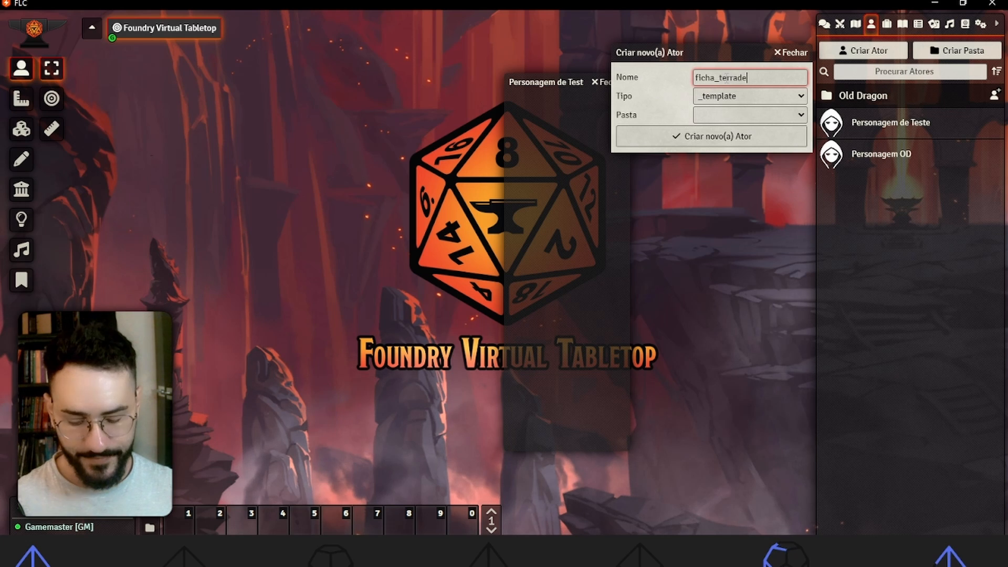
pyautogui.write('vastada')
pyautogui.press('Return')
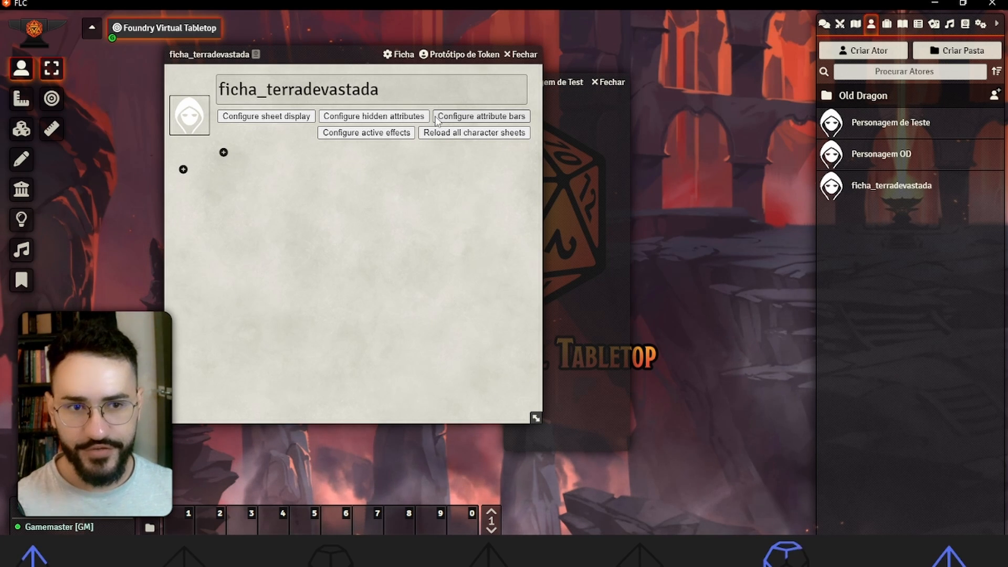
pyautogui.moveTo(286, 52); pyautogui.dragTo(328, 70)
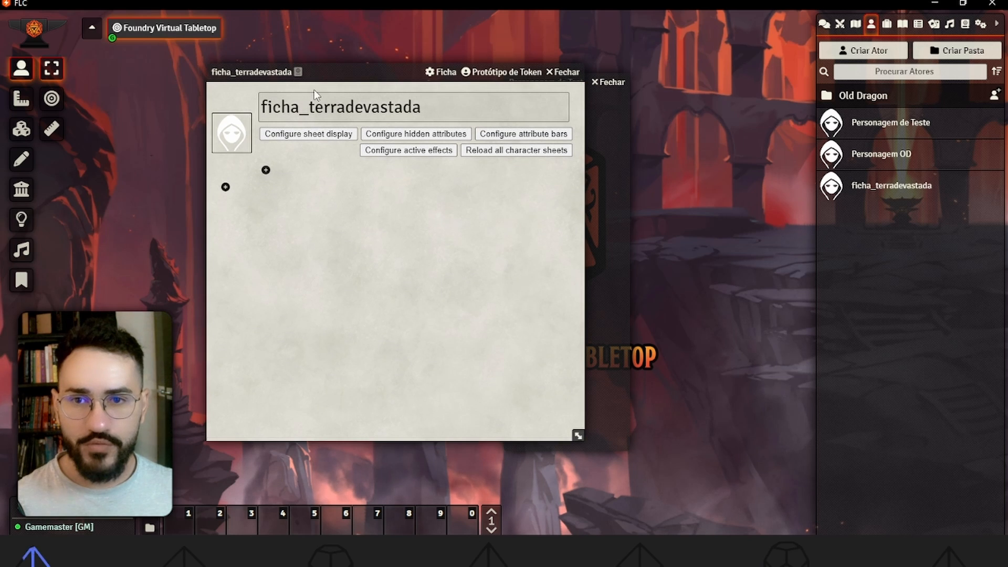
# Step: Inspect the display settings, hidden attributes and attribute bars of ficha_terradevastada, closing each without changes
pyautogui.click(278, 132)
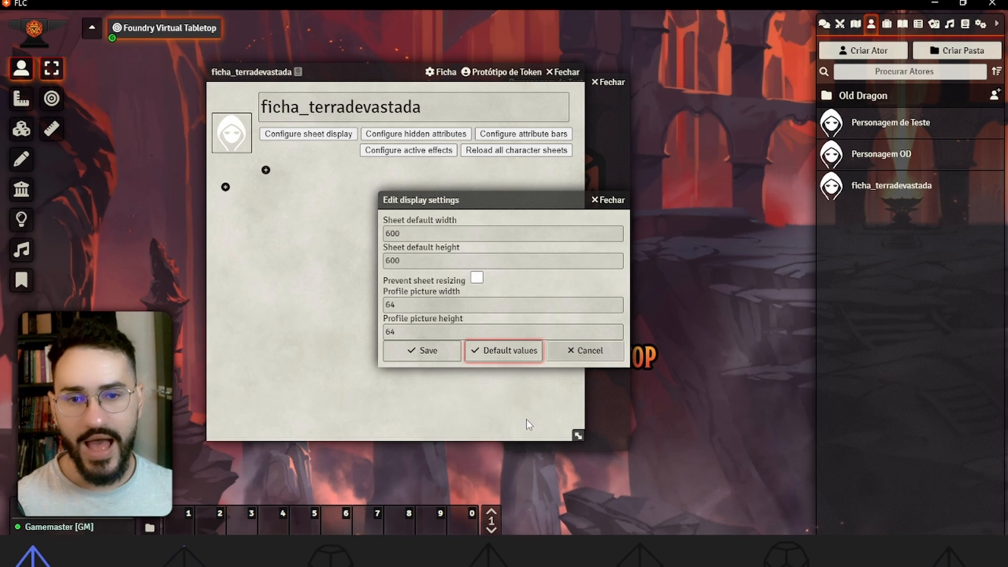
pyautogui.click(584, 350)
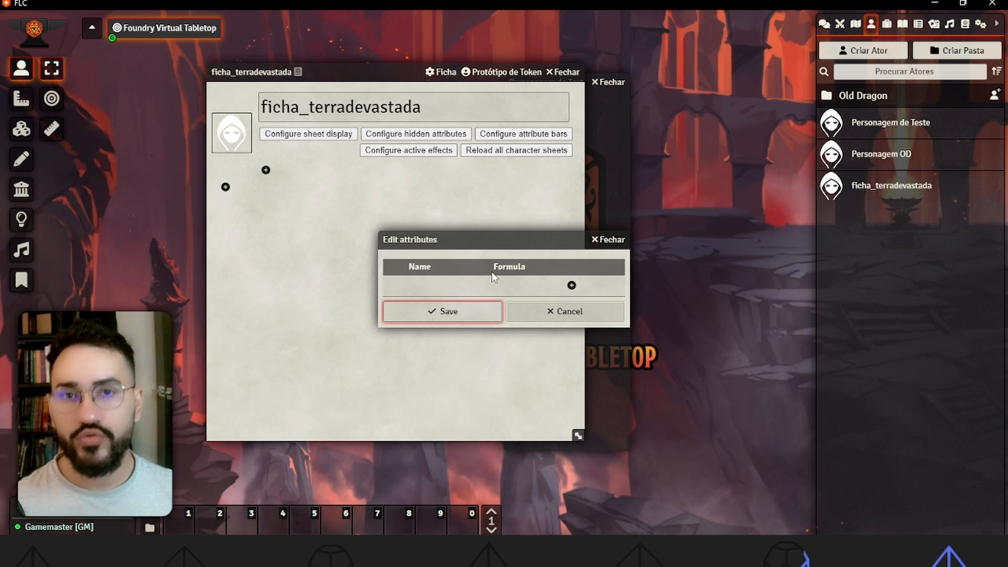
pyautogui.click(622, 240)
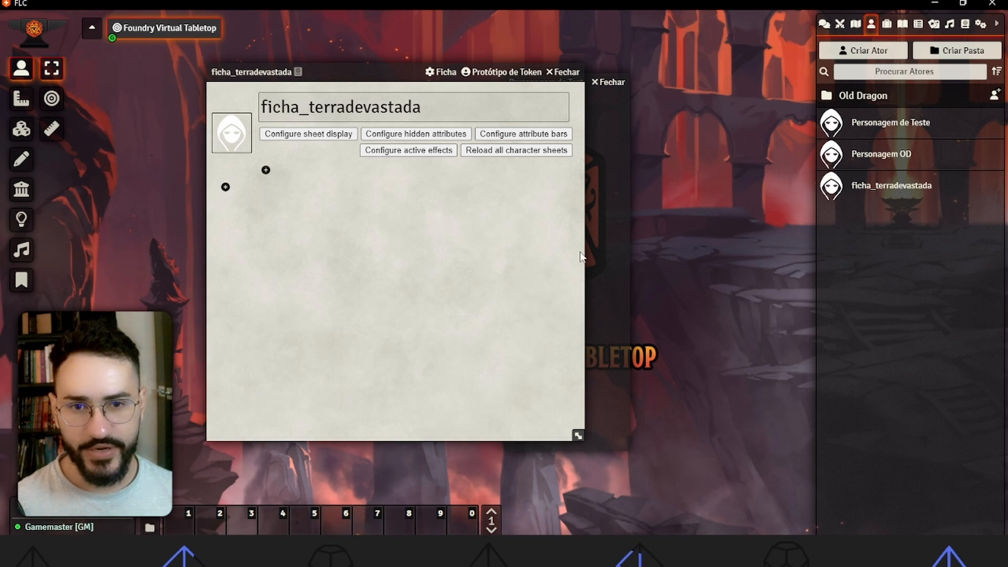
pyautogui.click(523, 134)
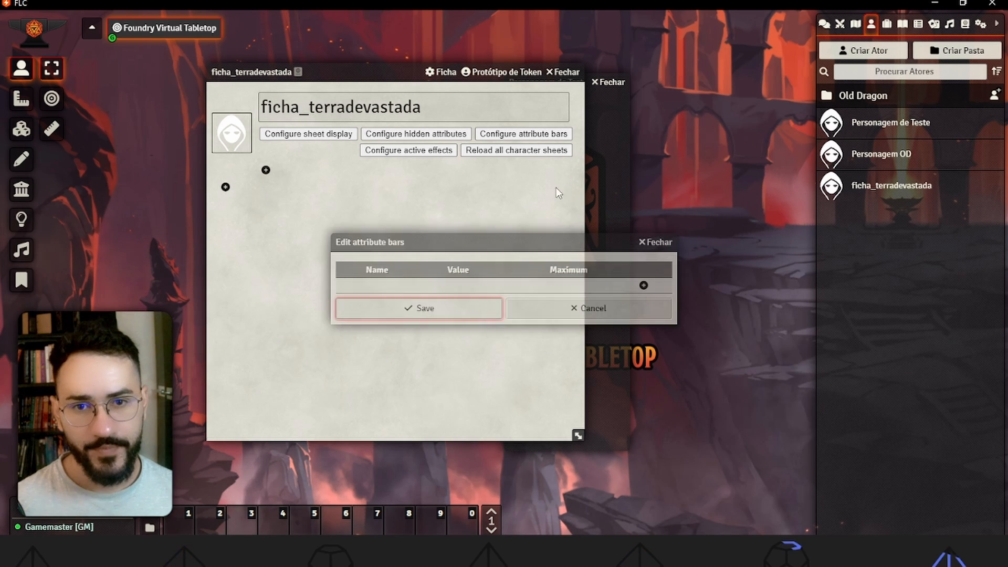
pyautogui.click(656, 243)
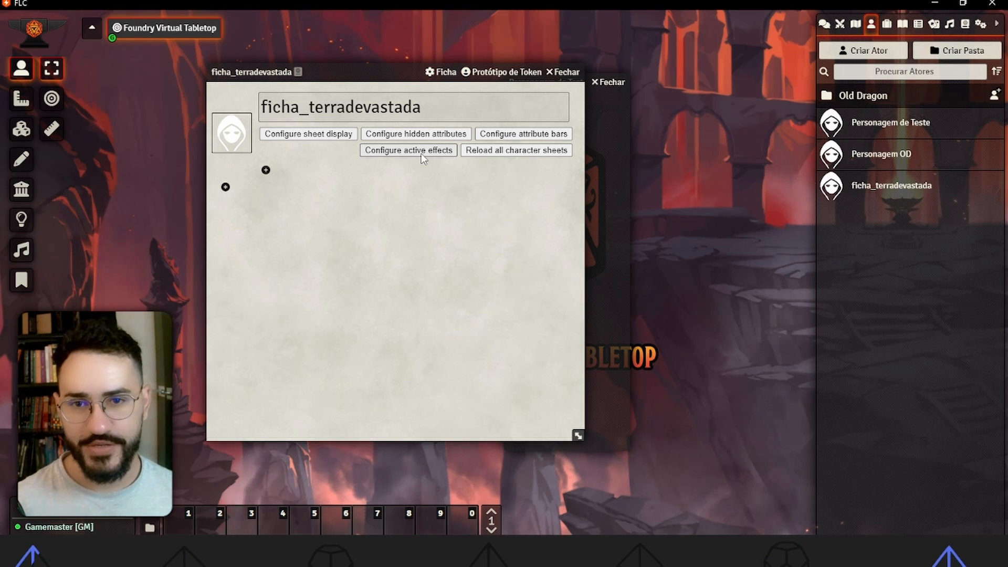
# Step: Inspect the active effects modifiers of ficha_terradevastada and close them without changes
pyautogui.click(421, 152)
pyautogui.scroll(5, 519, 121)
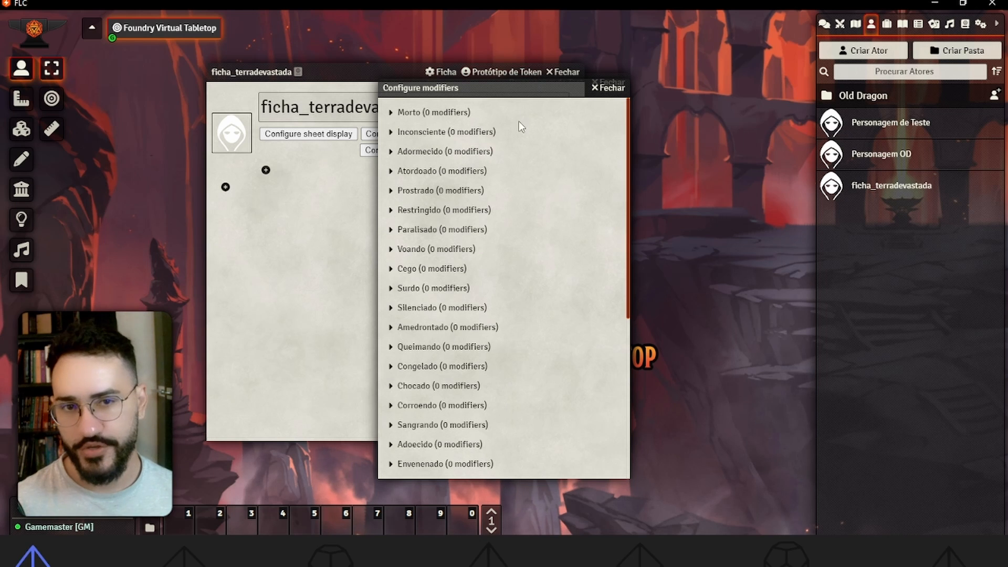
pyautogui.press('Escape')
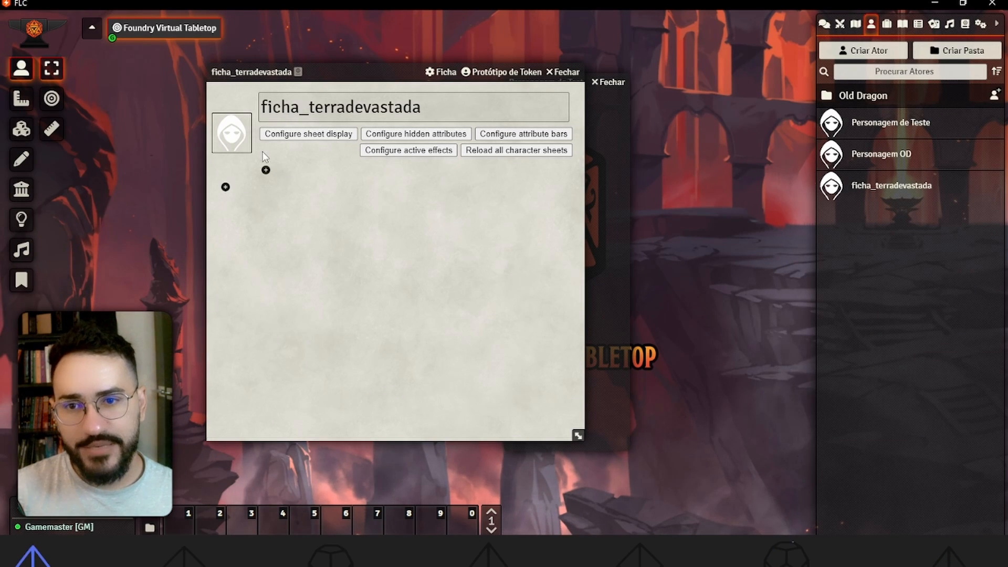
# Step: Add a text field to the ficha_terradevastada header with key "alcunha", tooltip "Apelido ou Alcunha Opcional" and label "Alcunha:"
pyautogui.click(266, 169)
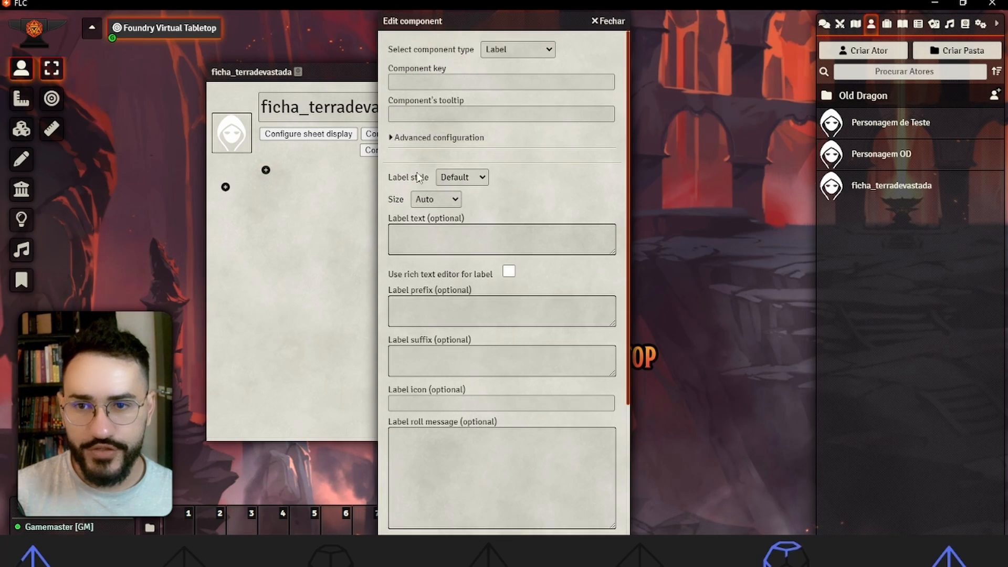
pyautogui.click(519, 49)
pyautogui.click(498, 76)
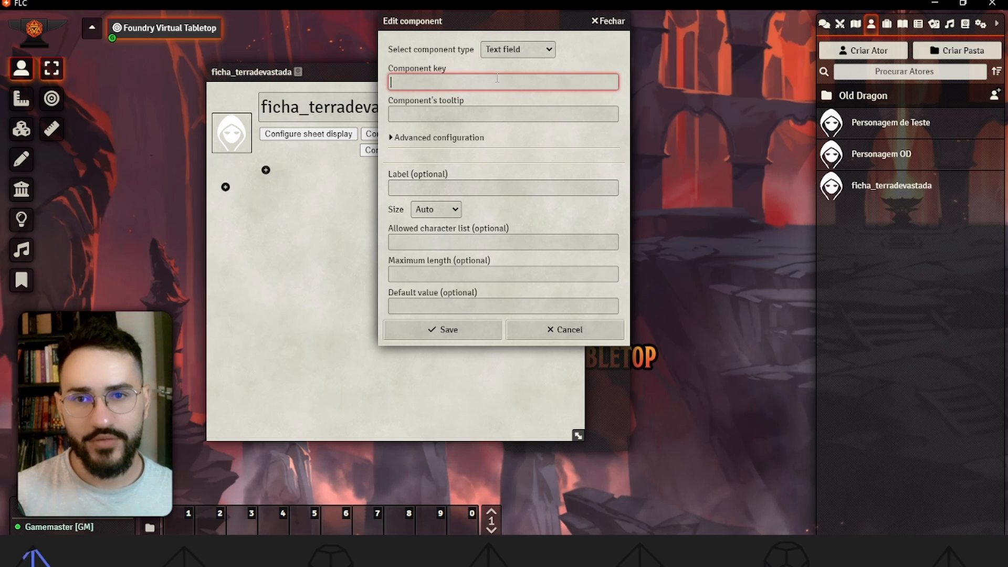
pyautogui.write('alcunha')
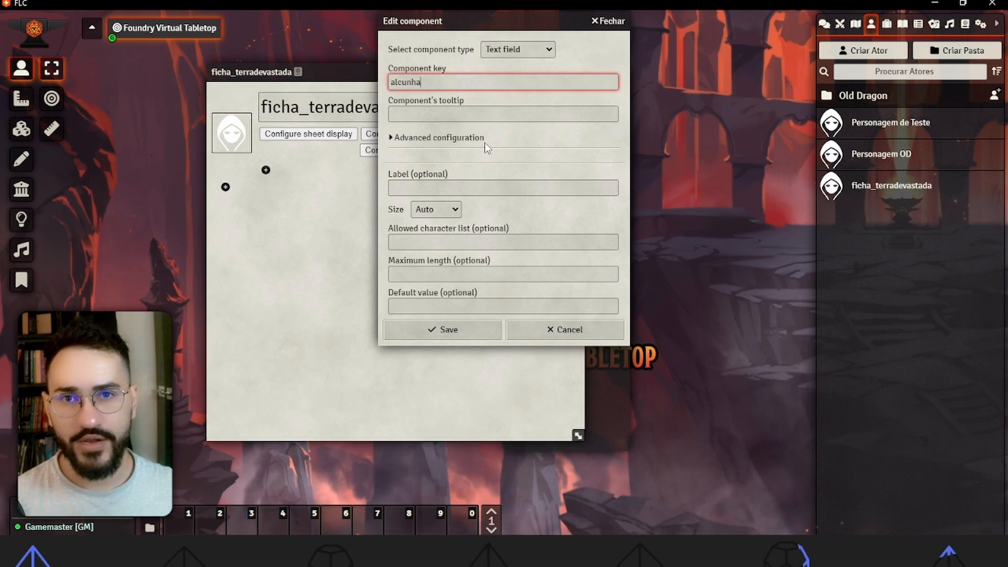
pyautogui.click(490, 114)
pyautogui.write('Apelido ou A')
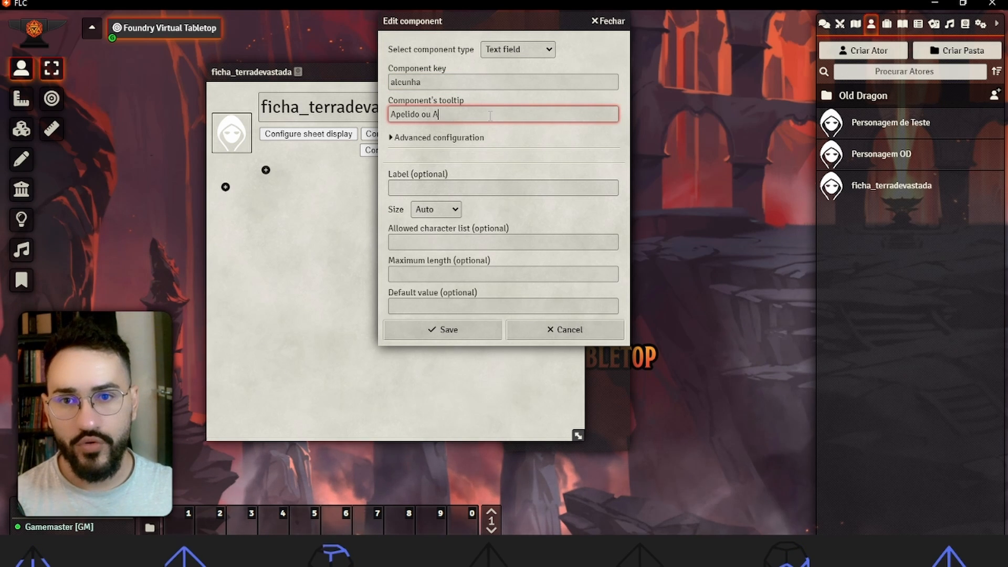
pyautogui.write('lcunha Opci')
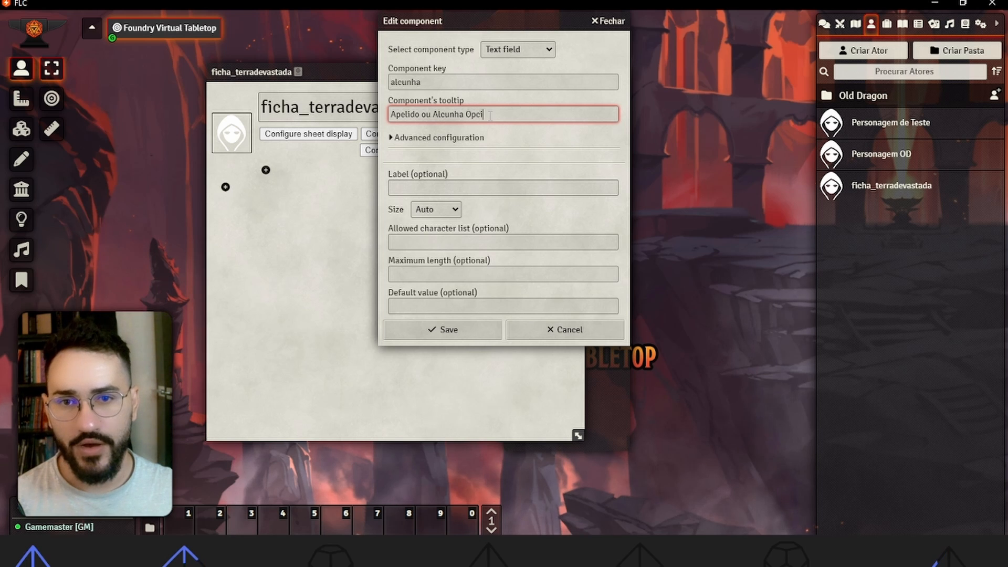
pyautogui.write('onal')
pyautogui.click(469, 188)
pyautogui.write('Al')
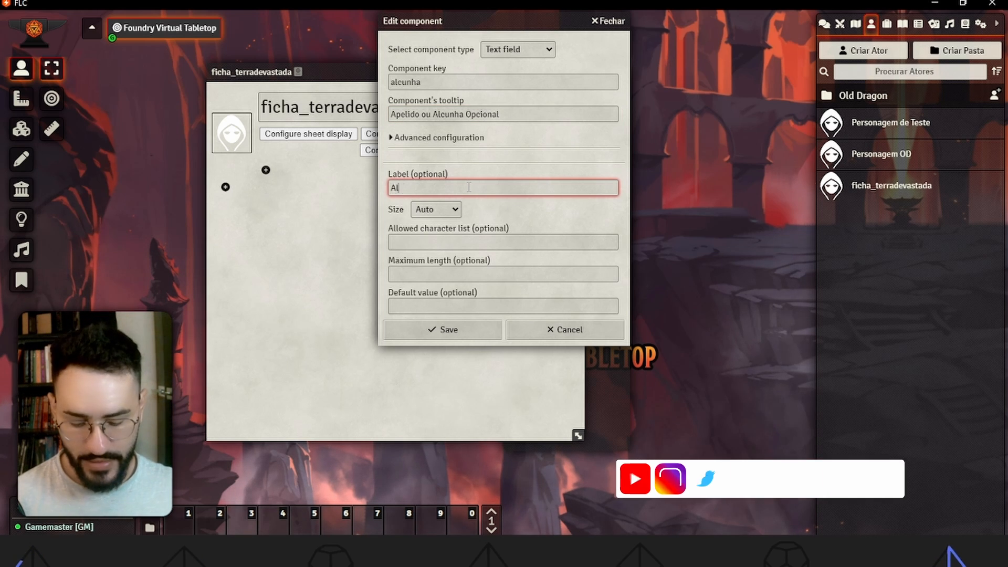
pyautogui.write('cunha:')
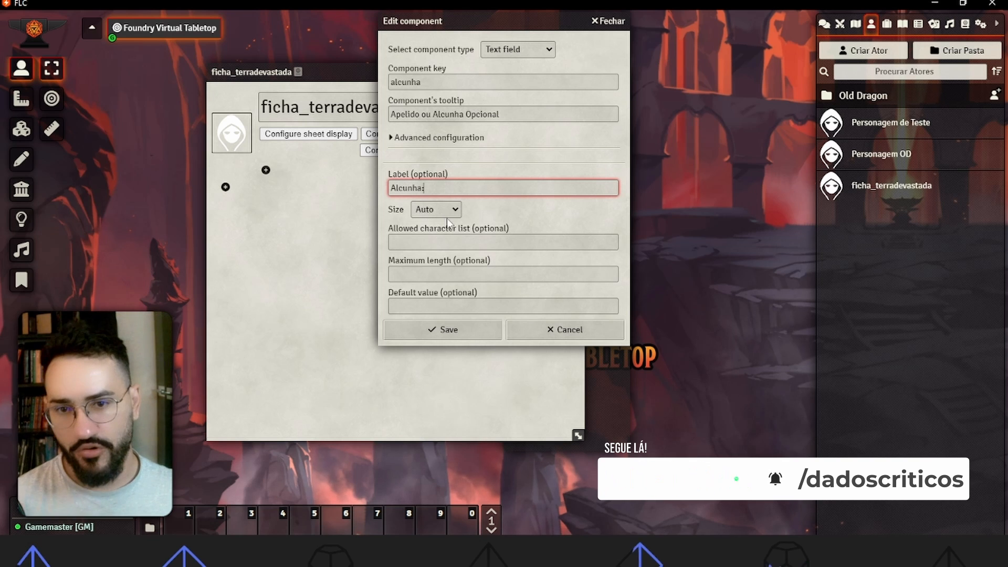
pyautogui.click(461, 333)
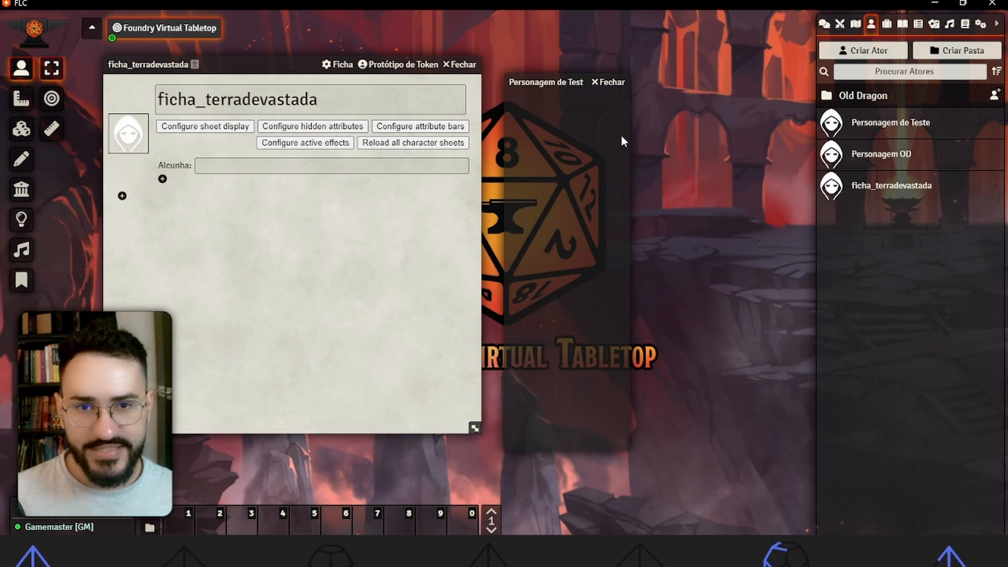
# Step: Reopen the Personagem de Teste sheet, assign it the ficha_terradevastada template and reload it to check the Alcunha field
pyautogui.click(617, 84)
pyautogui.click(892, 123)
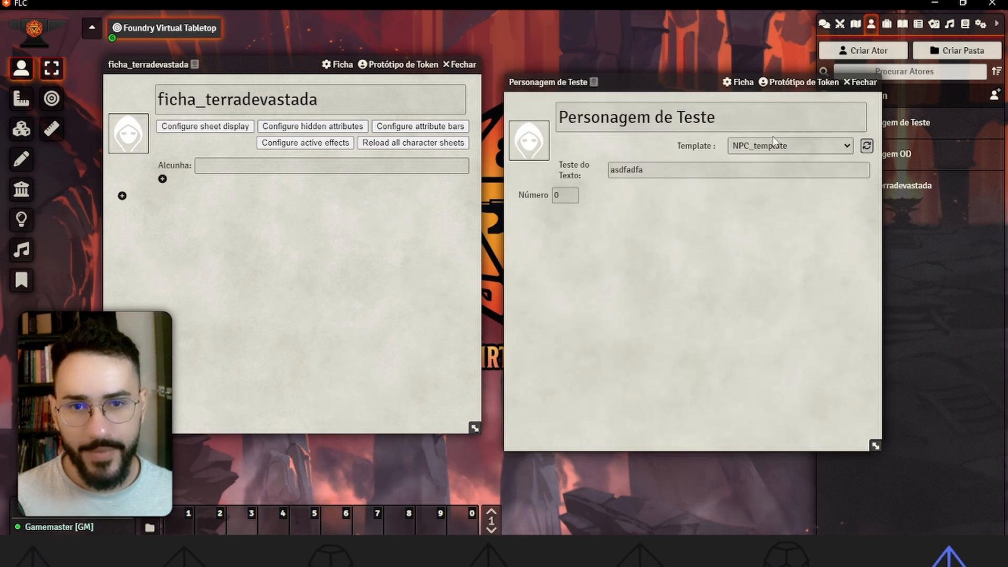
pyautogui.click(787, 146)
pyautogui.click(760, 186)
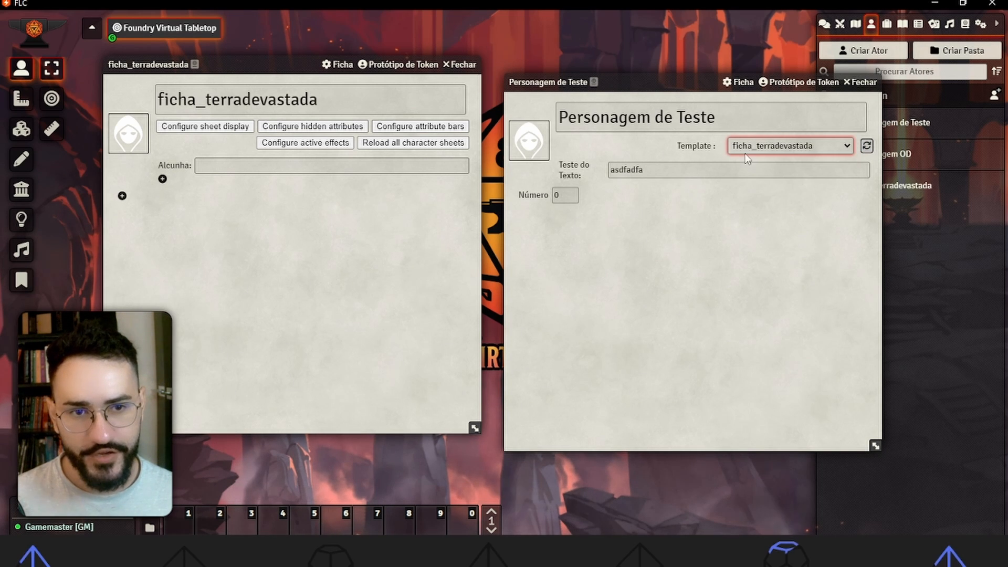
pyautogui.click(867, 146)
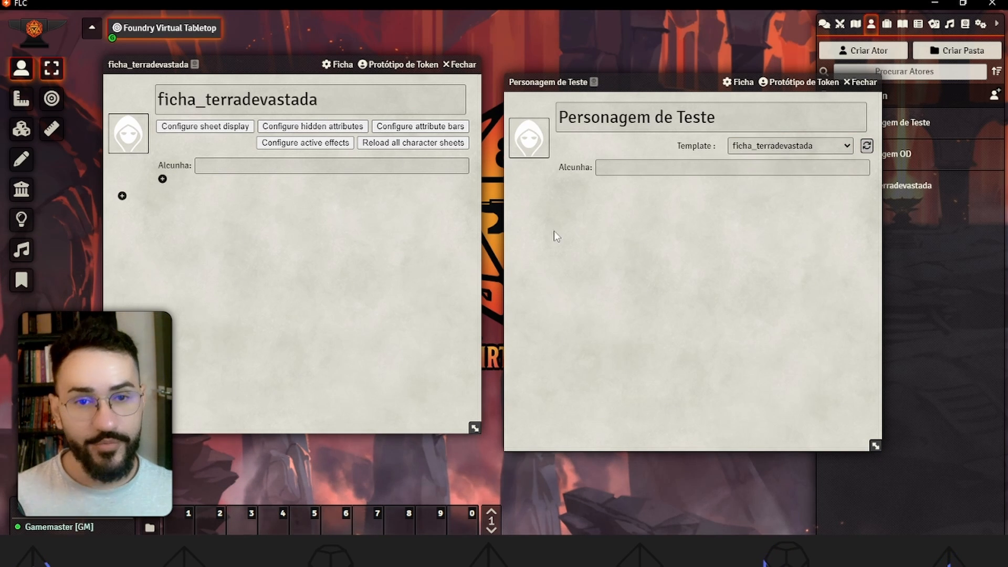
pyautogui.click(605, 170)
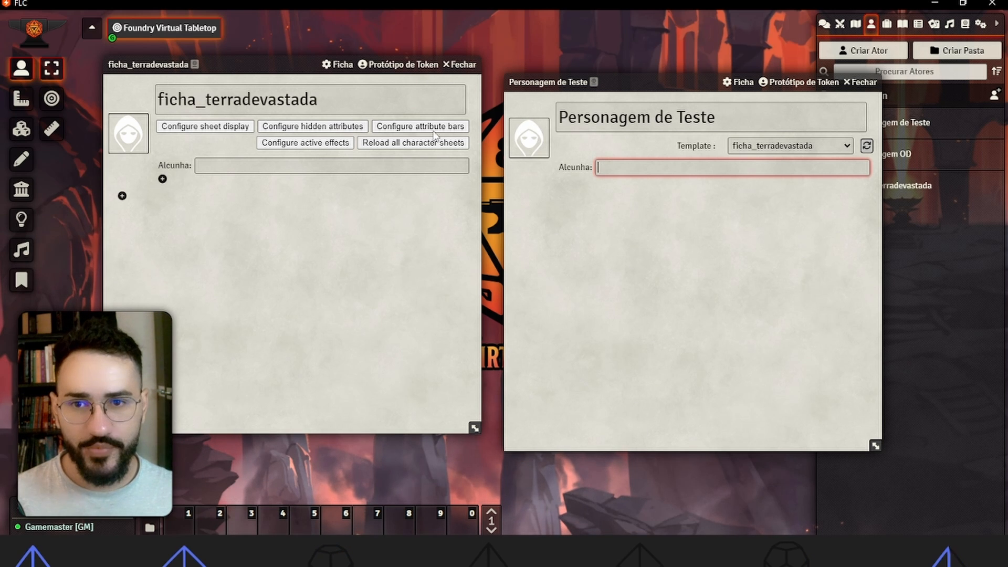
# Step: Set the profile picture width and height of ficha_terradevastada to 100 in the display settings
pyautogui.click(236, 131)
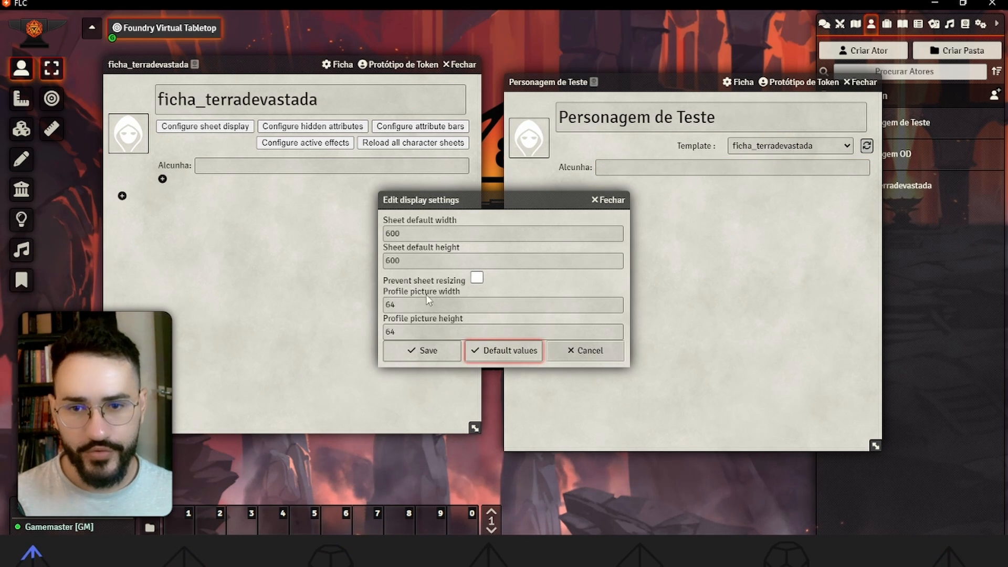
pyautogui.click(409, 305)
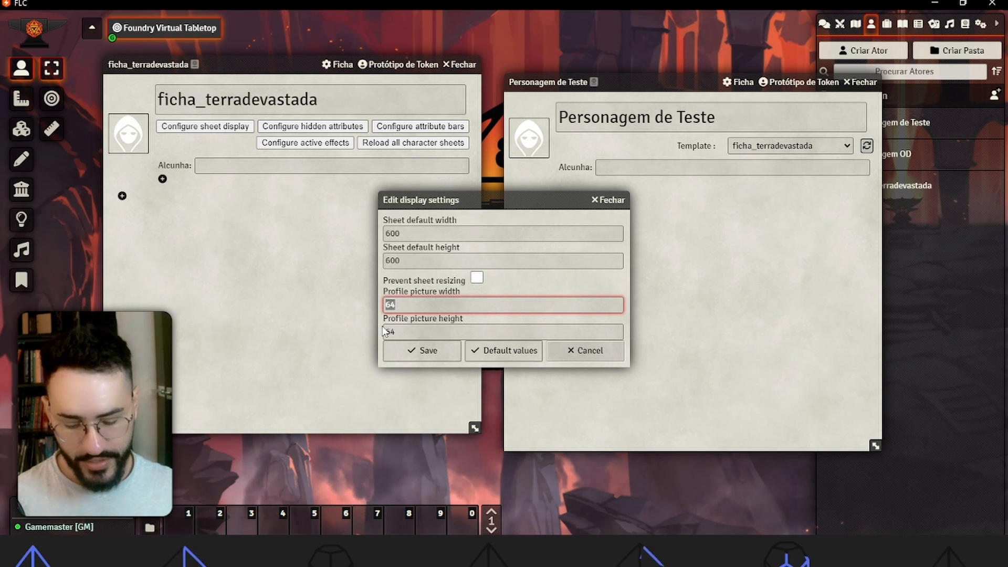
pyautogui.press('Tab')
pyautogui.write('100')
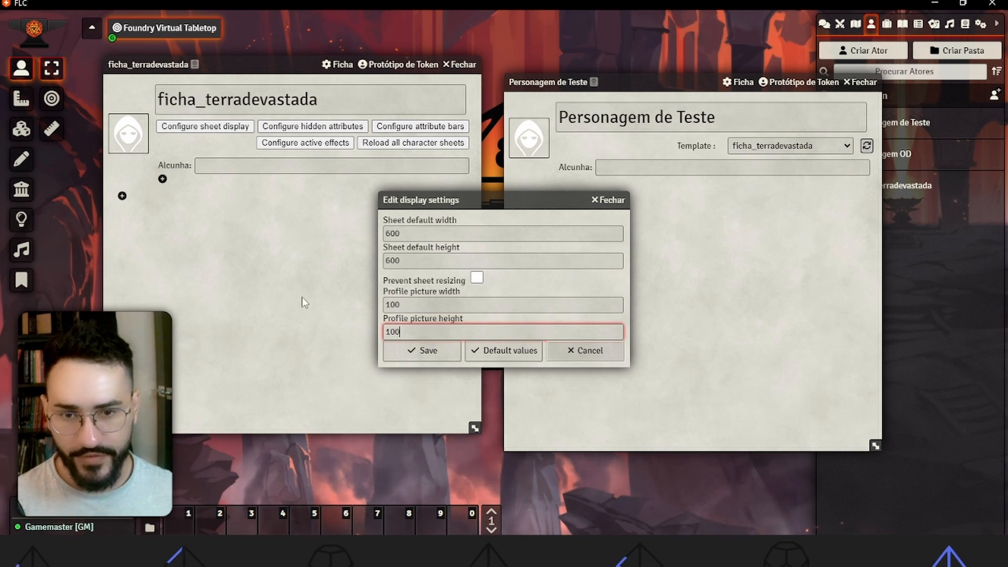
pyautogui.click(422, 350)
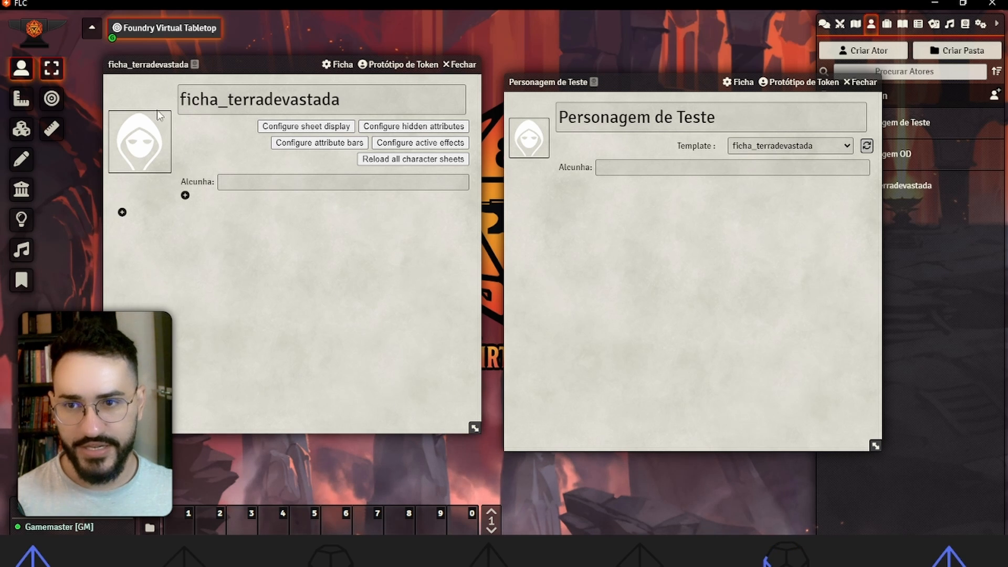
# Step: Make the template's profile picture narrower in the display settings and reload the Personagem de Teste sheet
pyautogui.click(305, 130)
pyautogui.moveTo(404, 305); pyautogui.dragTo(379, 299)
pyautogui.press('BackSpace')
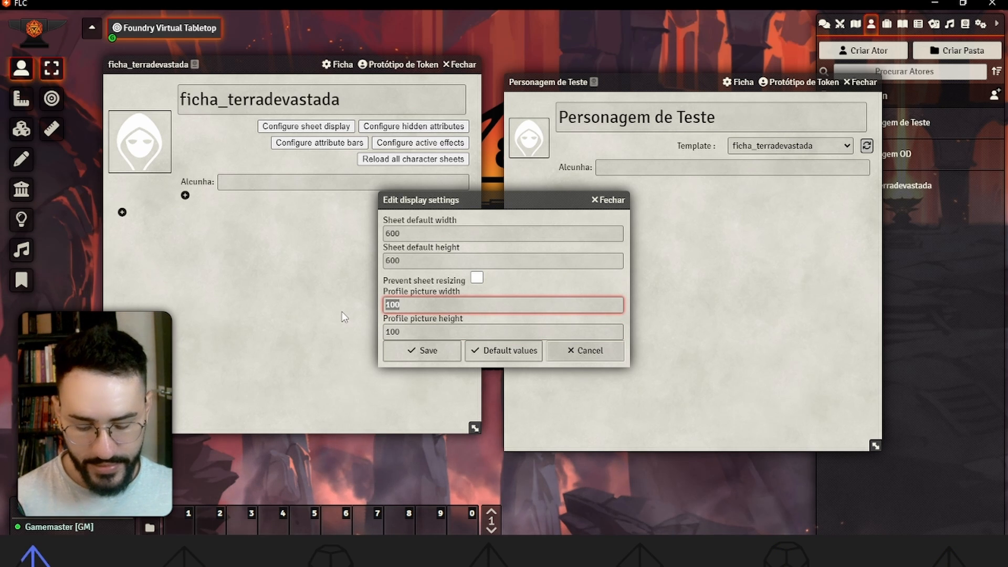
pyautogui.write('75')
pyautogui.click(426, 350)
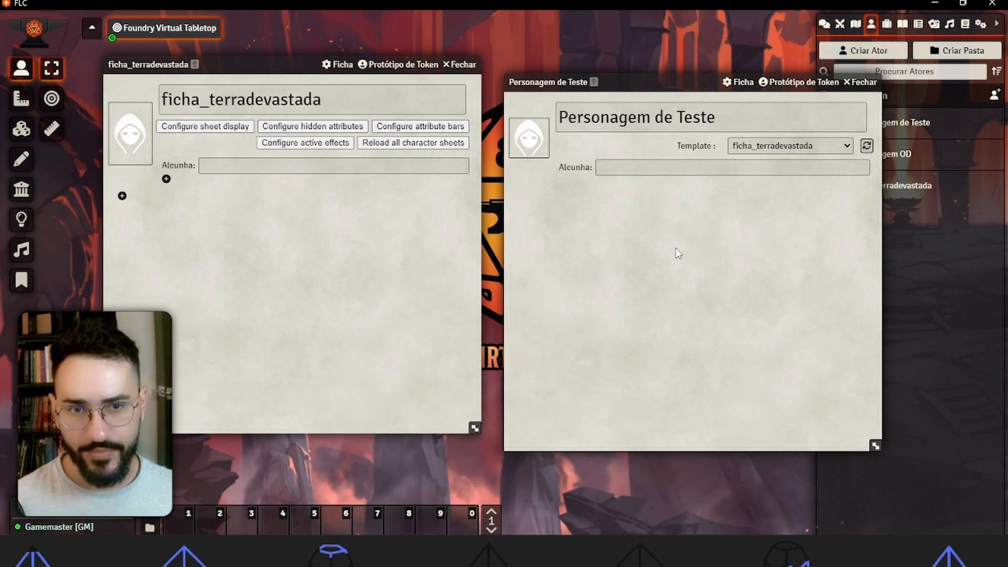
pyautogui.click(862, 147)
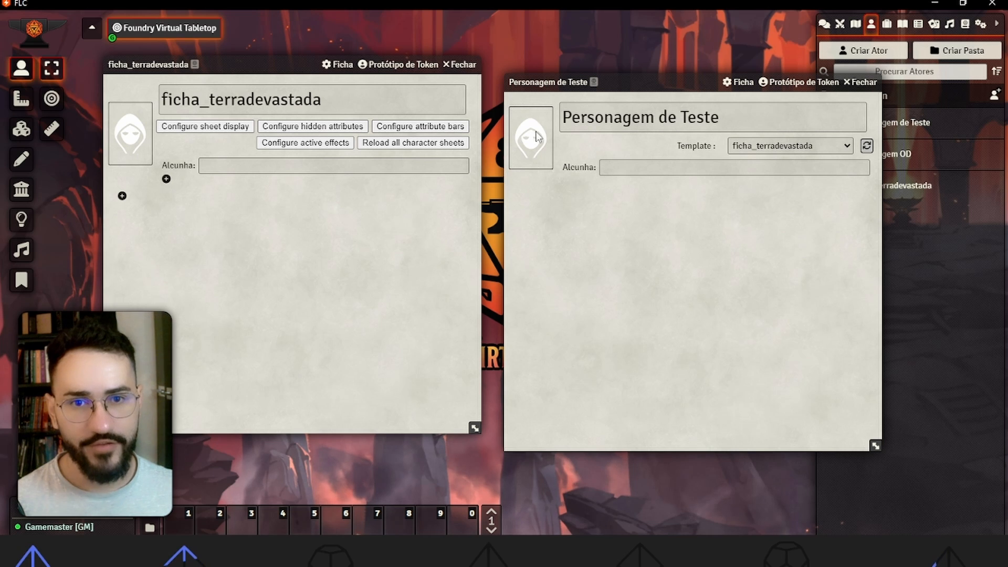
# Step: Set the template's profile picture to 90 wide and 120 high, and reload the Personagem de Teste sheet
pyautogui.click(250, 128)
pyautogui.hotkey('shift', 'Tab')
pyautogui.write('9')
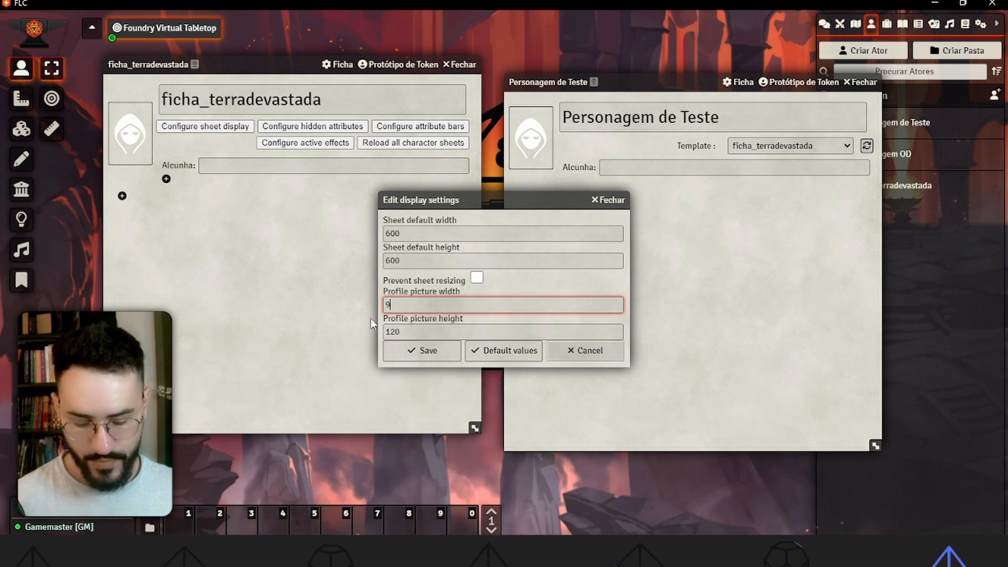
pyautogui.write('0')
pyautogui.click(414, 351)
pyautogui.click(866, 146)
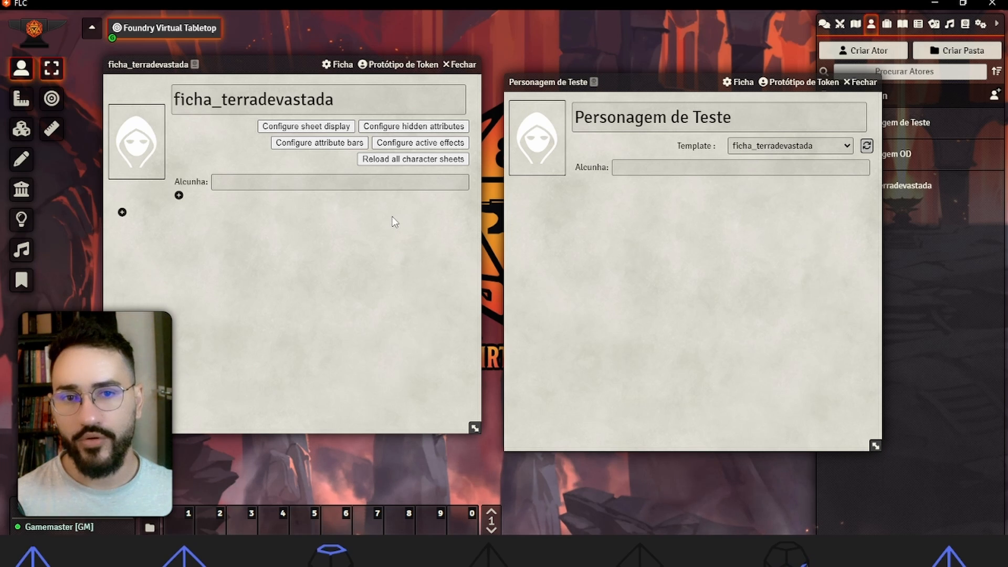
# Step: Consult FichaTD.pdf in Foxit PDF Reader, return to Foundry and add a Tabbed Panel with key "abasdaficha" to the template body
pyautogui.hotkey('alt', 'Tab')
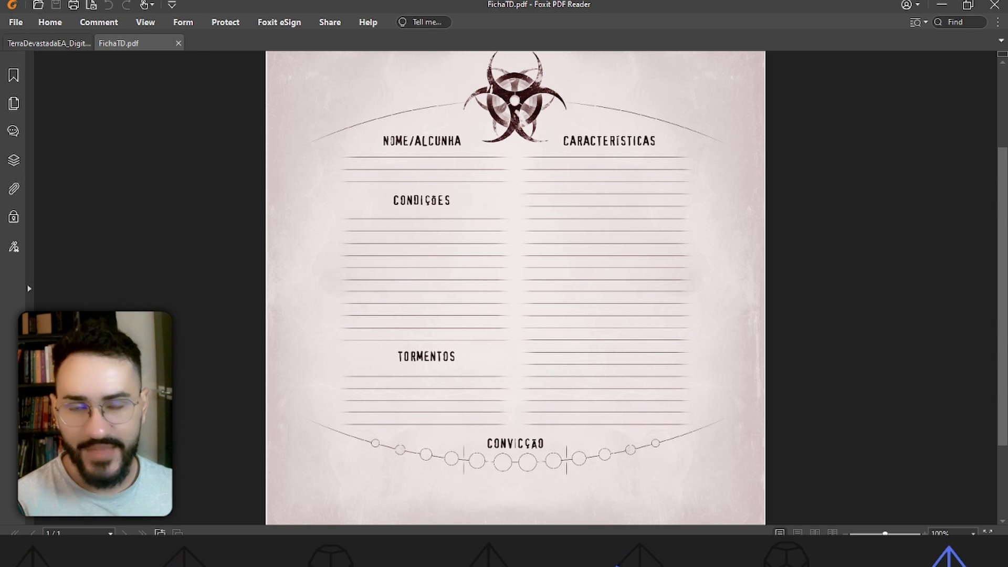
pyautogui.hotkey('alt', 'Tab')
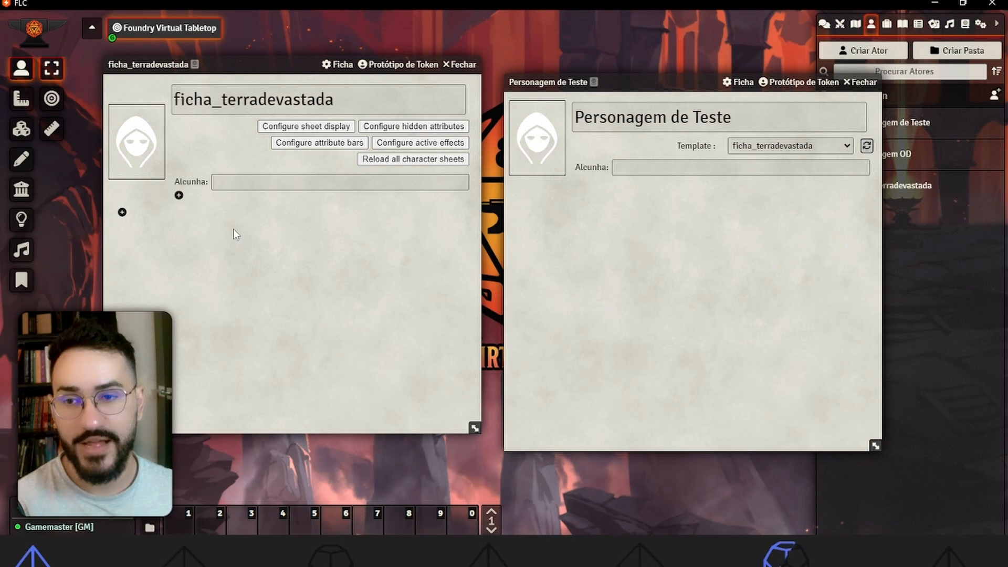
pyautogui.click(121, 212)
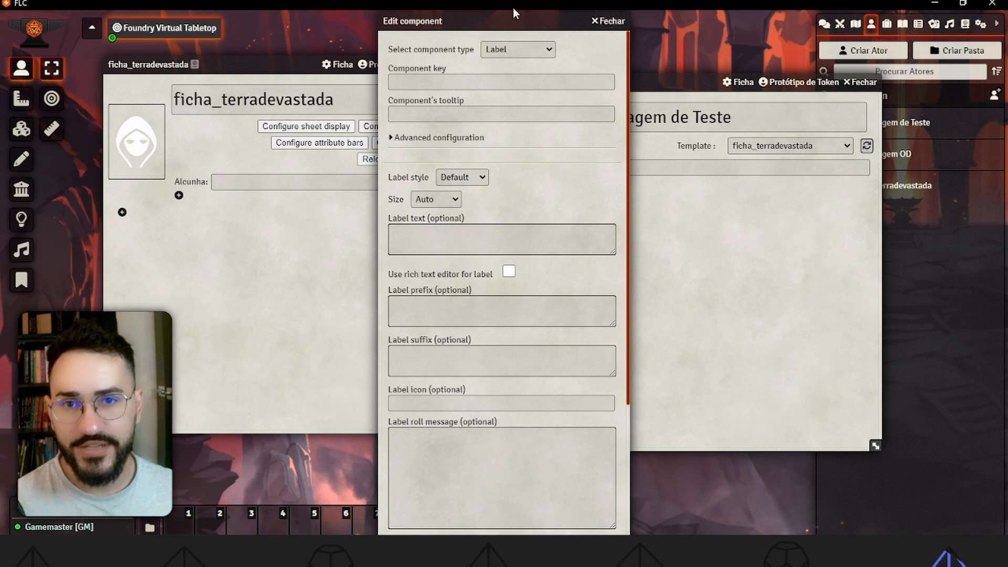
pyautogui.click(517, 50)
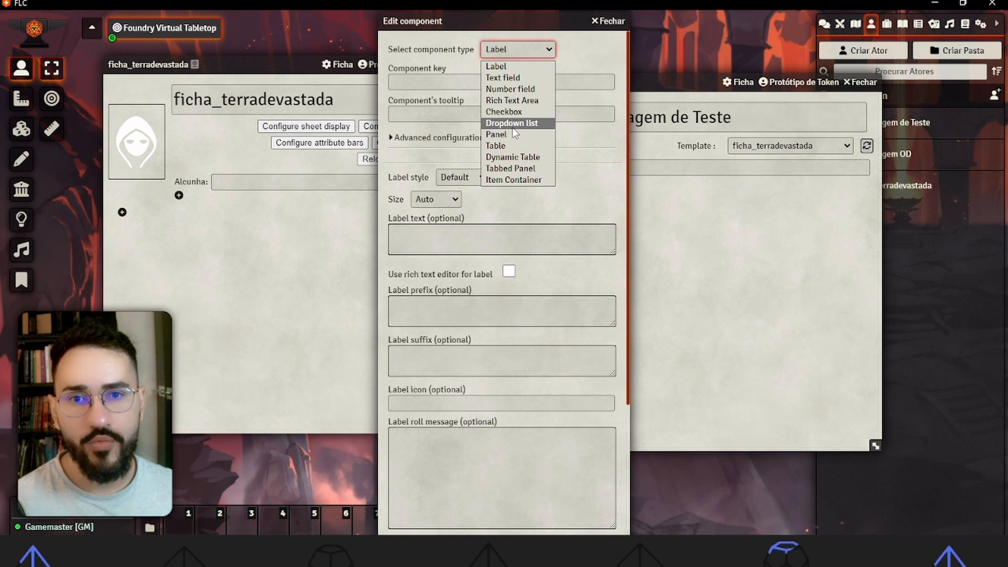
pyautogui.click(512, 168)
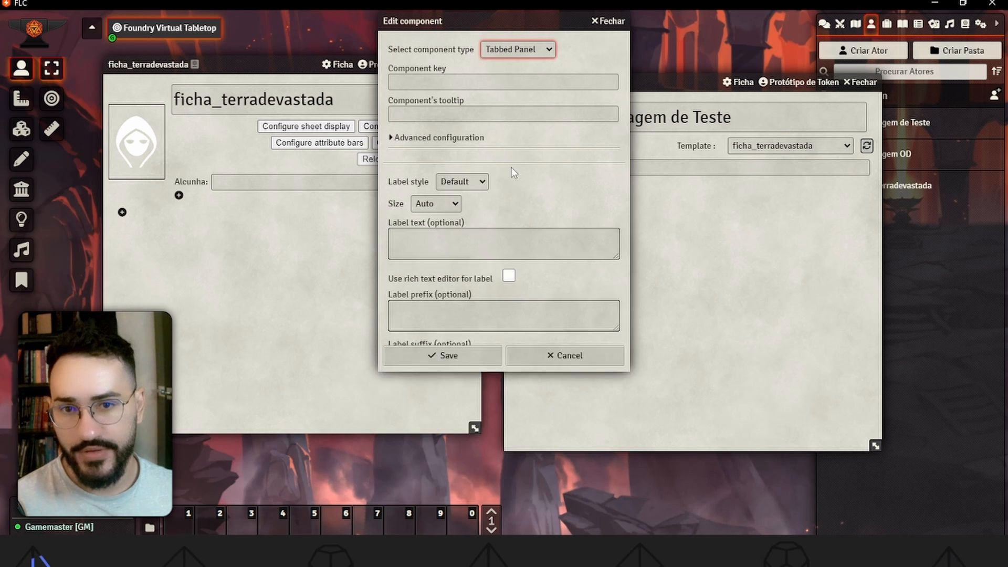
pyautogui.click(570, 80)
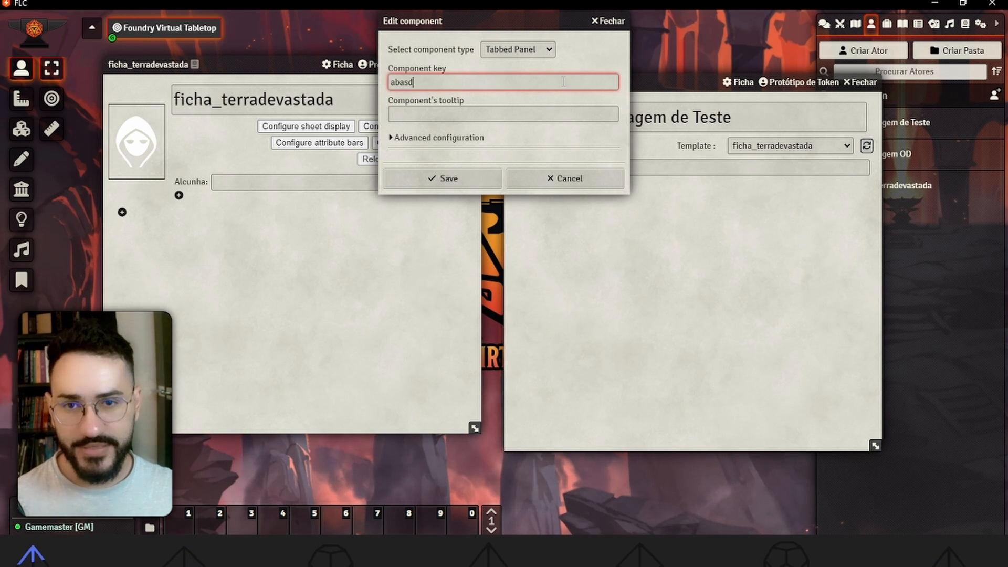
pyautogui.write('abasdaficha')
pyautogui.press('Tab')
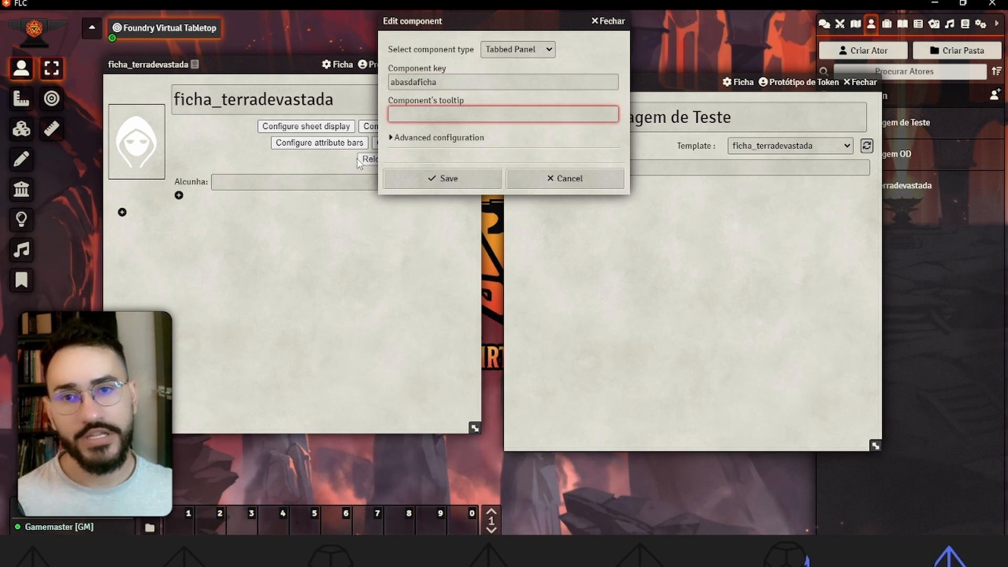
pyautogui.click(430, 178)
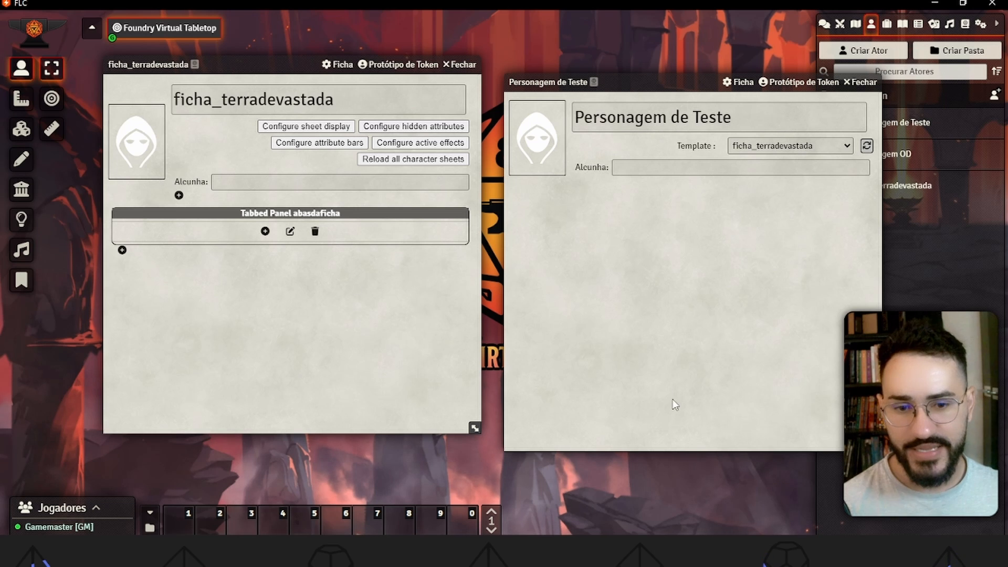
# Step: Add a tab named "Ficha" with key "abaficha" to the abasdaficha tabbed panel
pyautogui.click(264, 234)
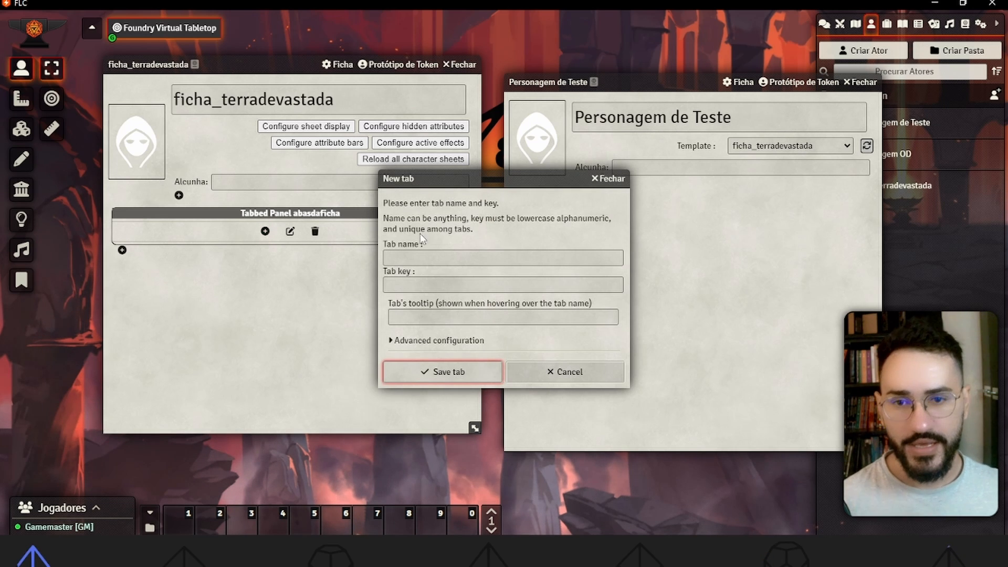
pyautogui.click(430, 257)
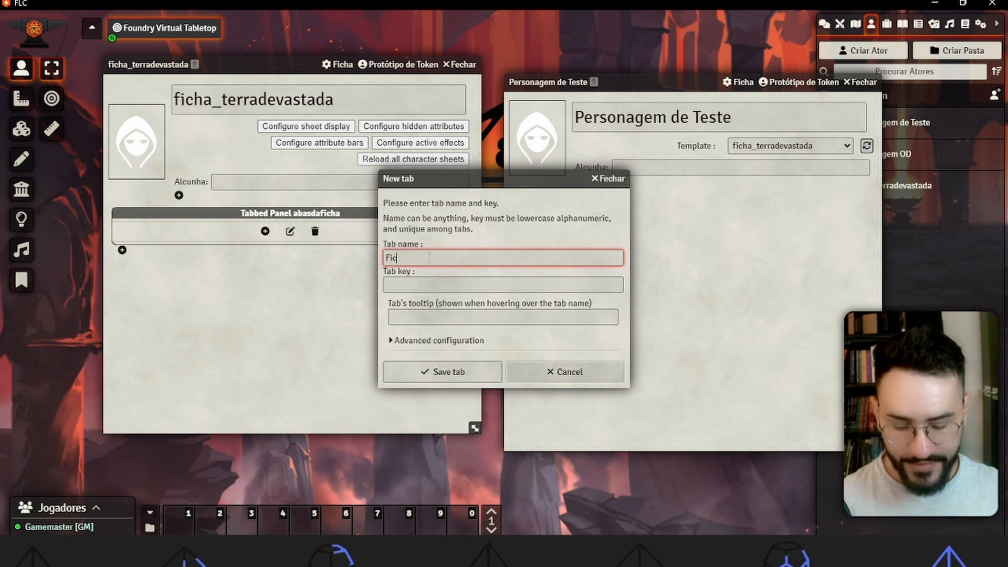
pyautogui.write('Ficha')
pyautogui.click(428, 282)
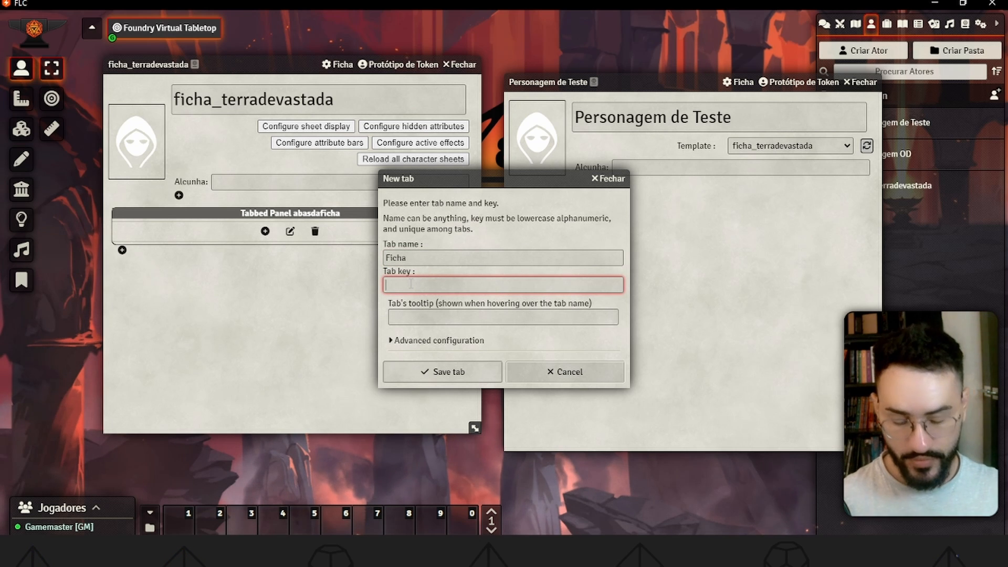
pyautogui.write('abaficha')
pyautogui.click(452, 371)
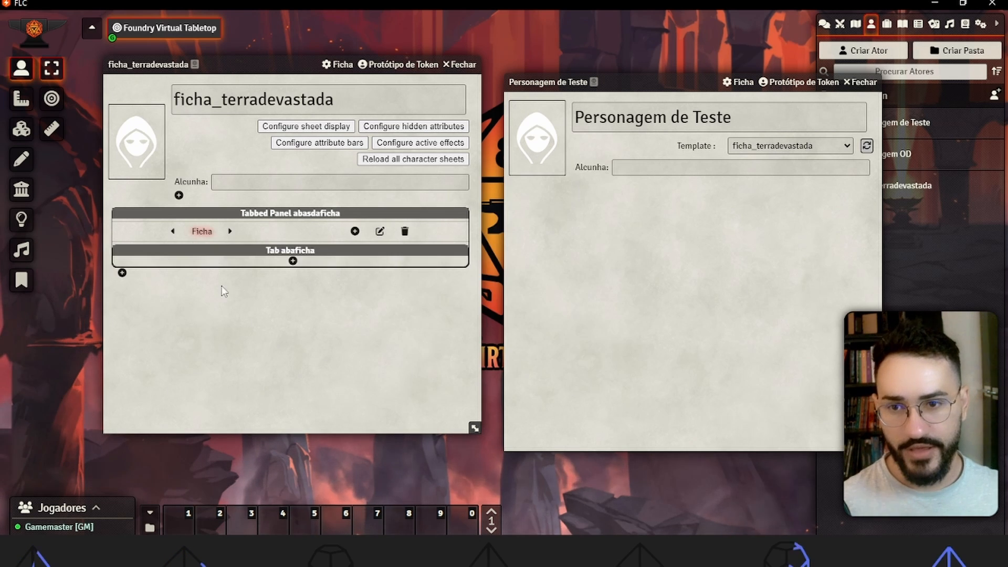
# Step: Add a second tab named "Anotações" with key "anotacoes" to the abasdaficha tabbed panel
pyautogui.click(355, 231)
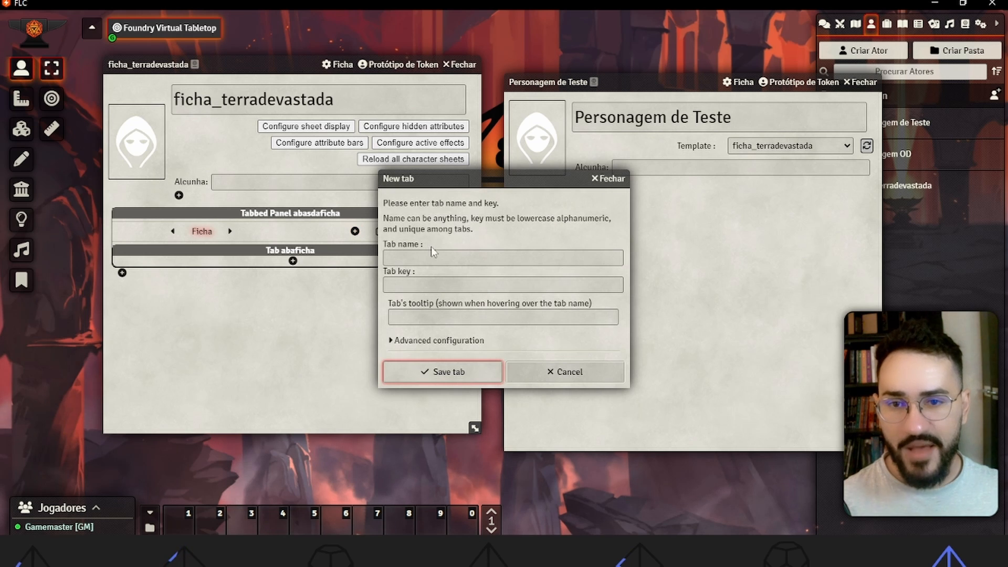
pyautogui.click(435, 256)
pyautogui.write('Anotações')
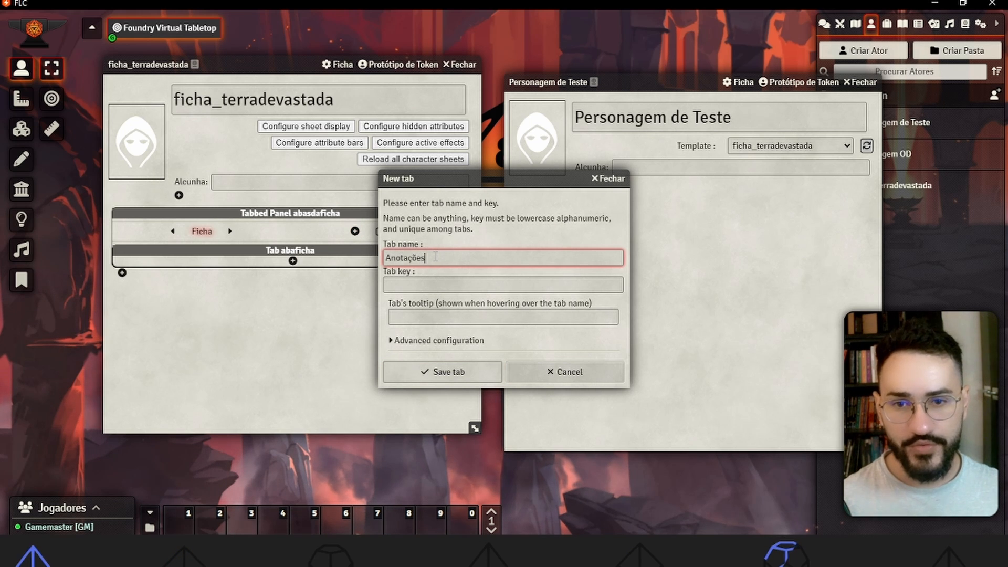
pyautogui.click(413, 286)
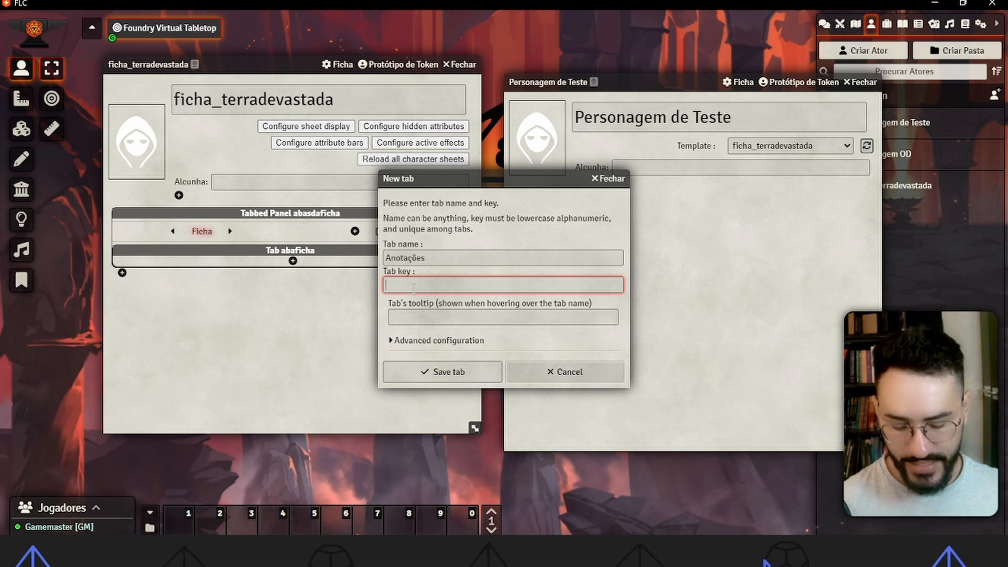
pyautogui.write('anotacue')
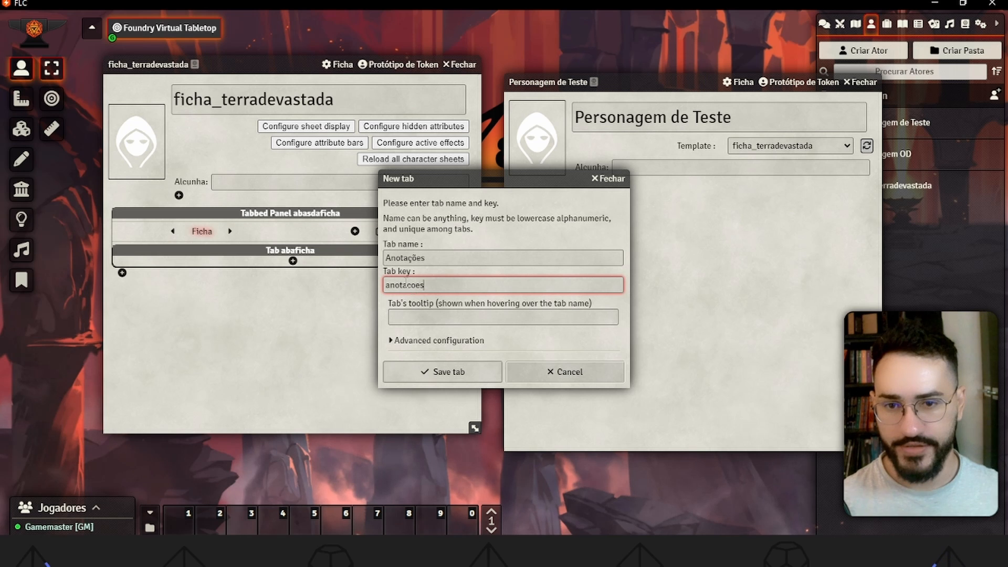
pyautogui.click(442, 372)
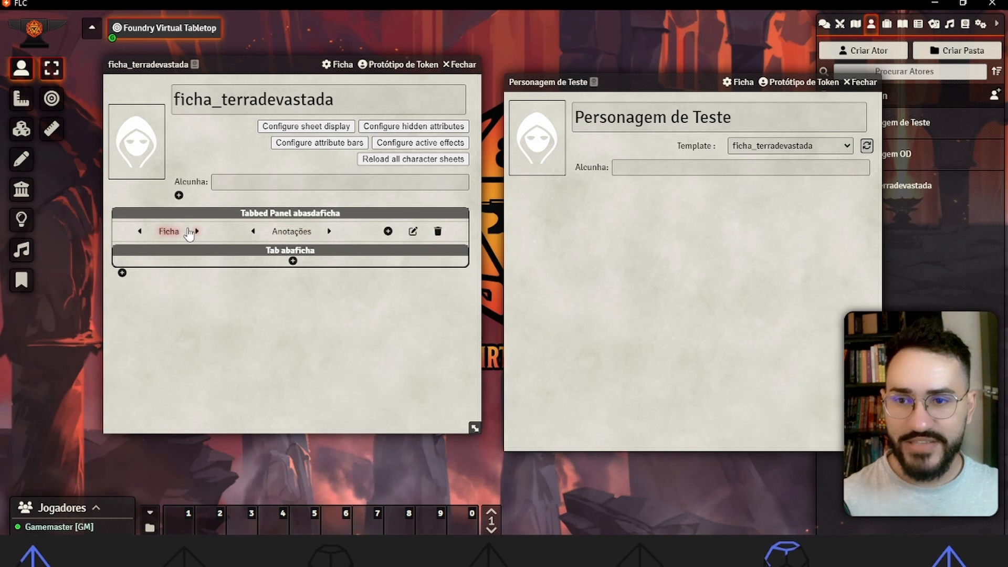
# Step: Move the template's Anotações tab ahead of the Ficha tab and return it to its original place
pyautogui.click(289, 234)
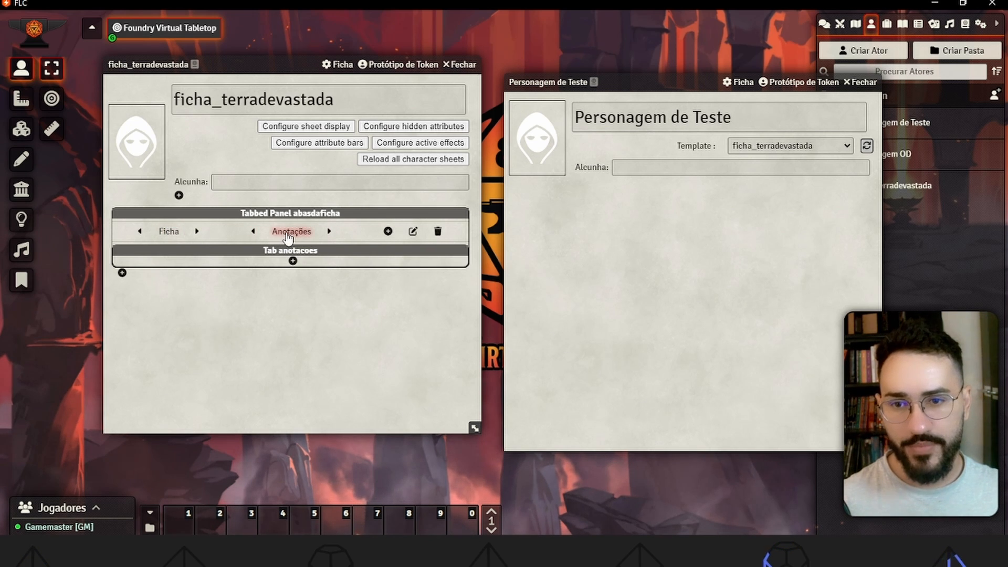
pyautogui.click(253, 231)
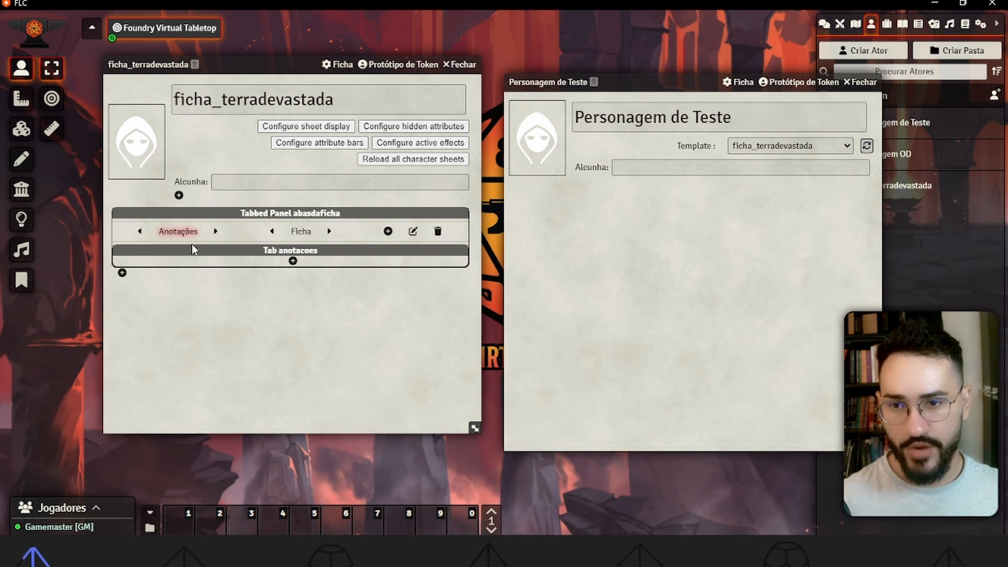
pyautogui.click(216, 231)
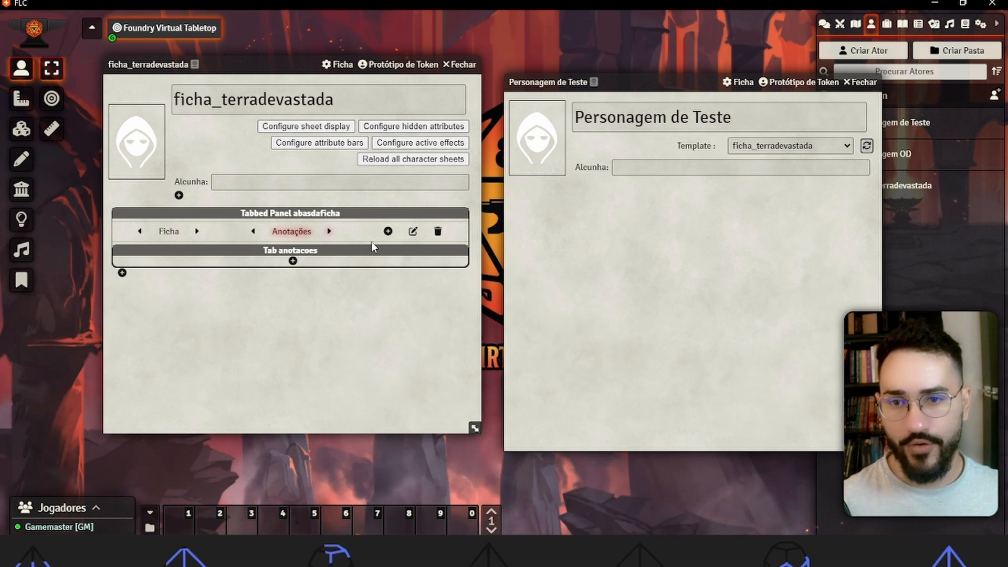
# Step: Reload the Personagem de Teste sheet and switch between its Anotações and Ficha tabs
pyautogui.click(866, 146)
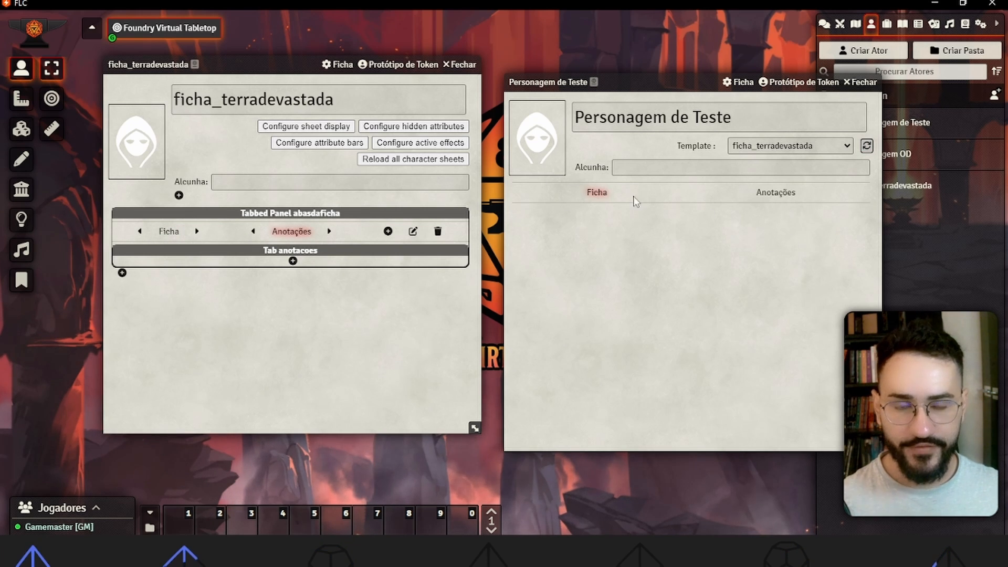
pyautogui.click(756, 192)
pyautogui.click(596, 192)
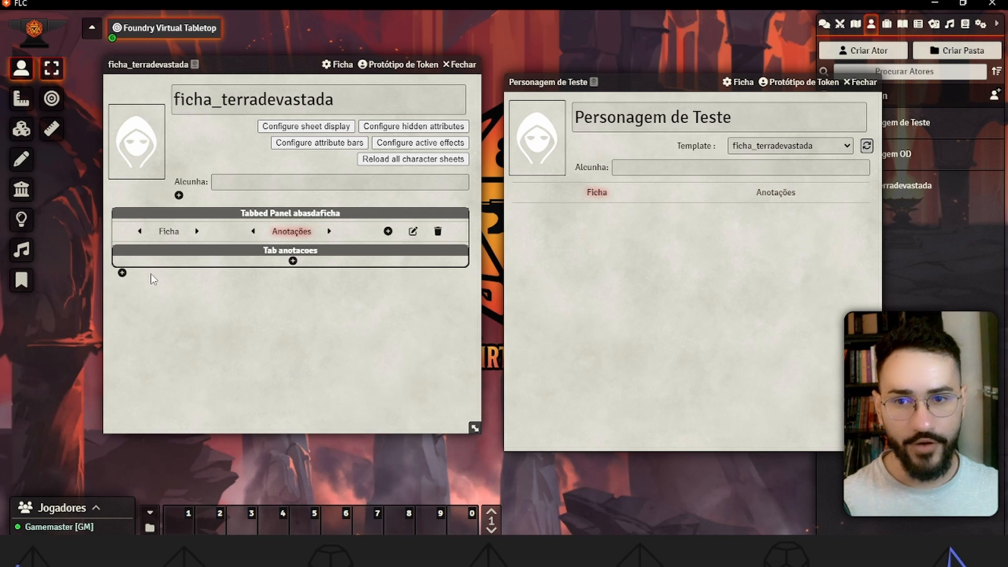
# Step: Add a Label component with key and label text "teste" to the template's Ficha tab
pyautogui.click(162, 229)
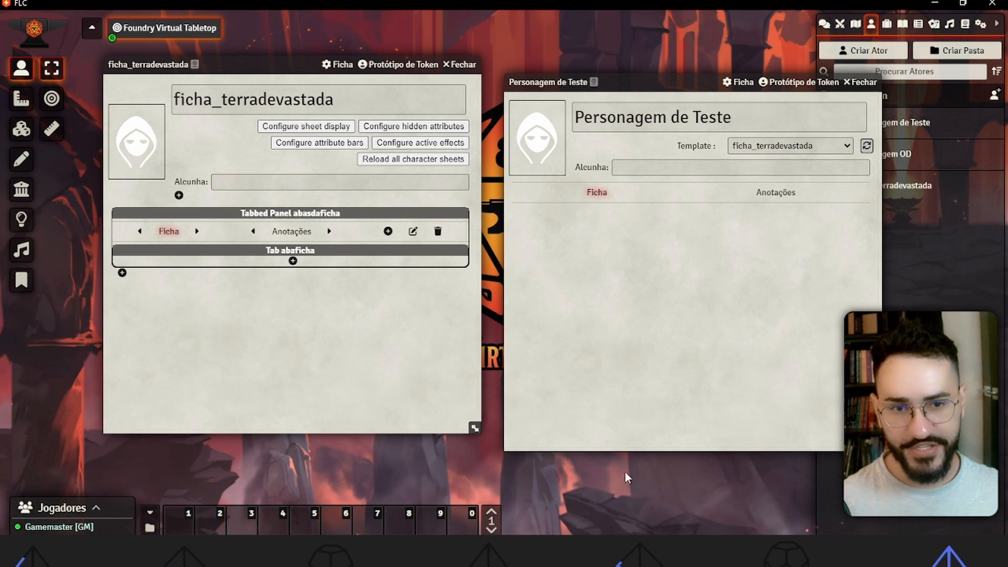
pyautogui.click(293, 261)
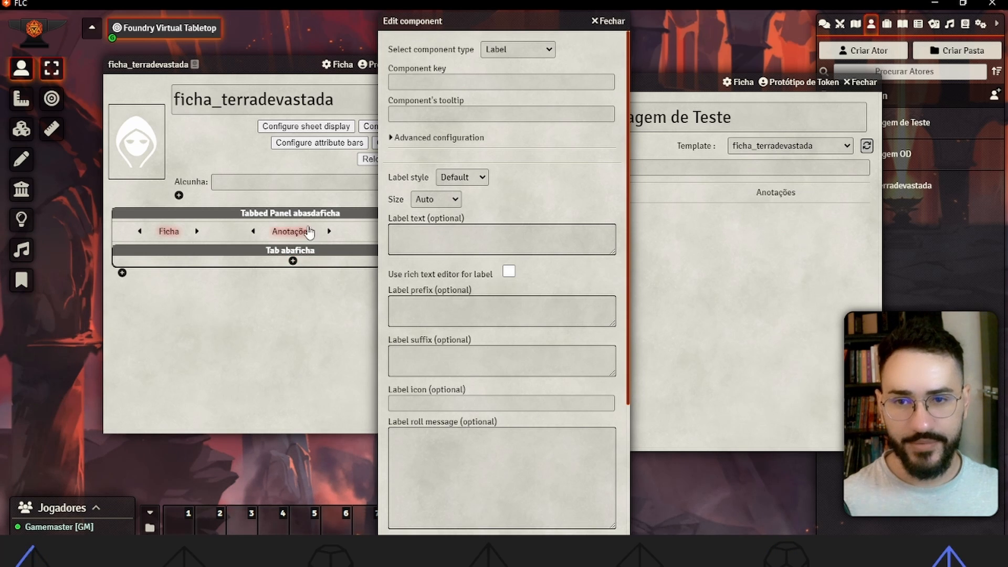
pyautogui.click(428, 84)
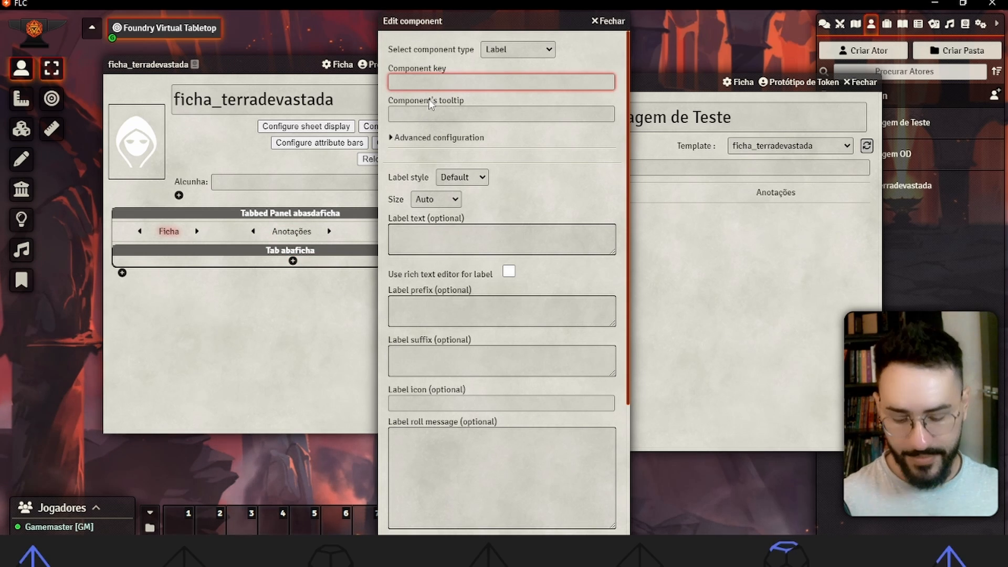
pyautogui.write('teste')
pyautogui.click(466, 250)
pyautogui.scroll(-4, 466, 250)
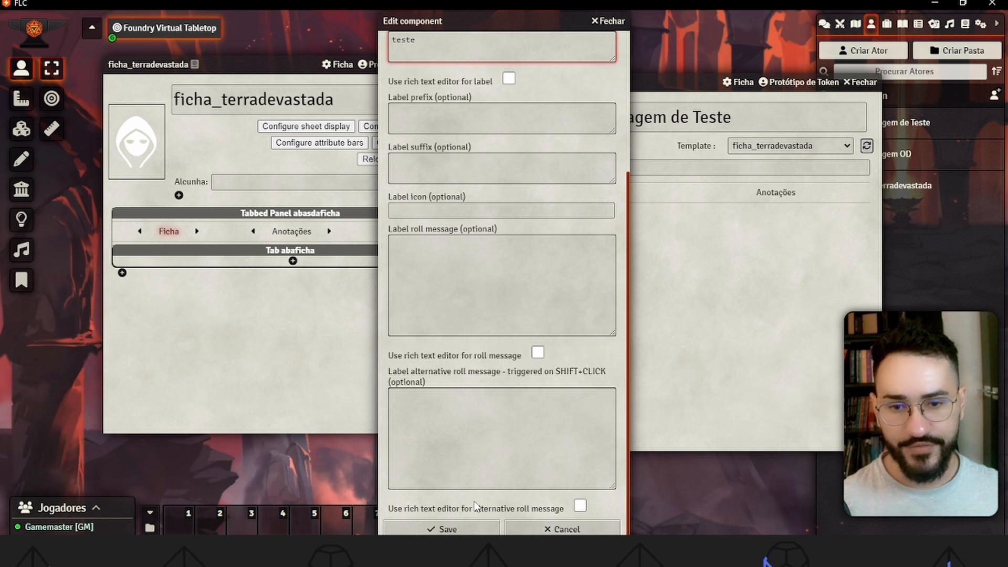
pyautogui.click(451, 528)
# Step: Reload the Personagem de Teste sheet and compare the contents of its Ficha and Anotações tabs
pyautogui.click(865, 146)
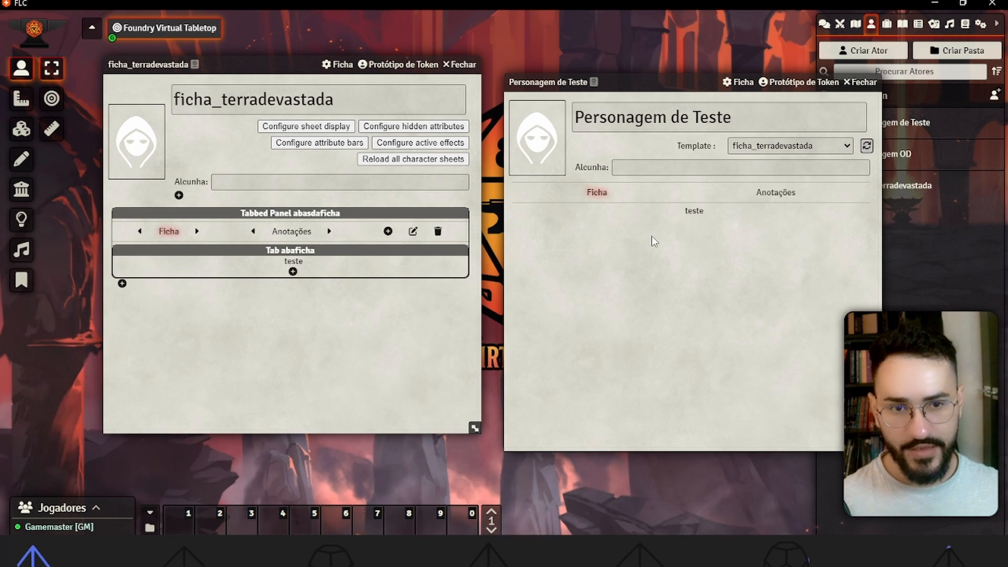
pyautogui.click(740, 197)
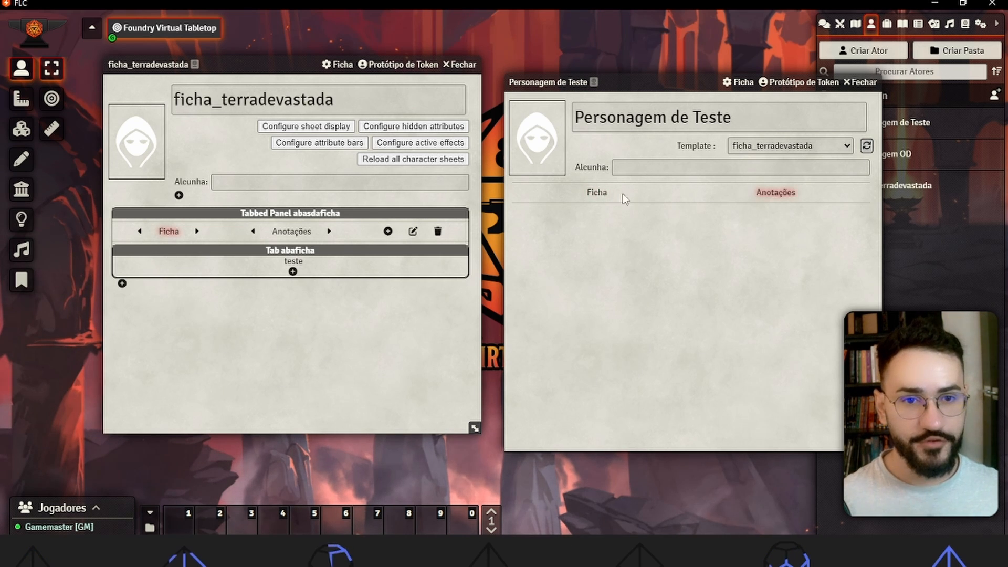
pyautogui.click(593, 196)
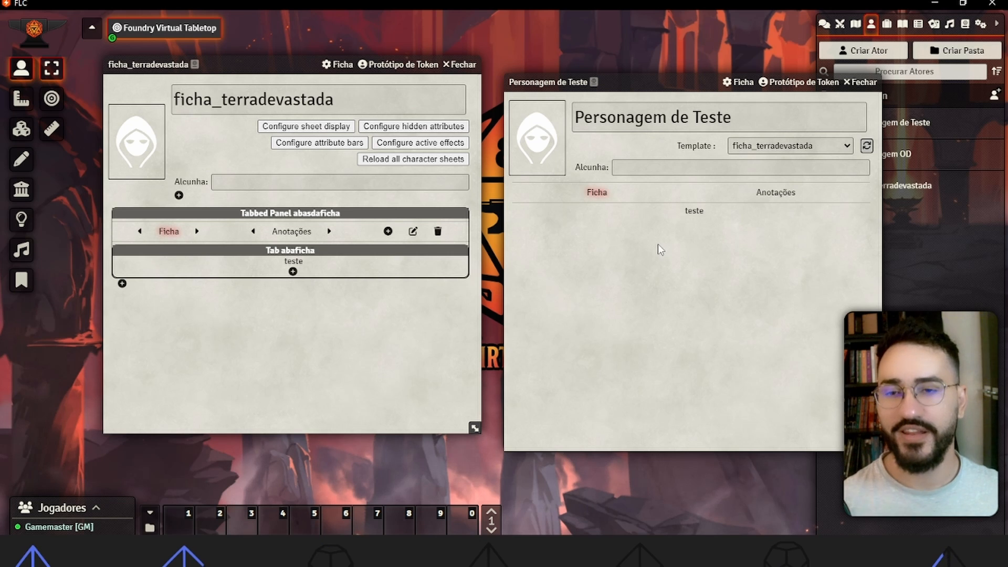
# Step: Delete the "teste" label from the template's Ficha tab
pyautogui.click(290, 263)
pyautogui.scroll(-5, 504, 315)
pyautogui.click(506, 530)
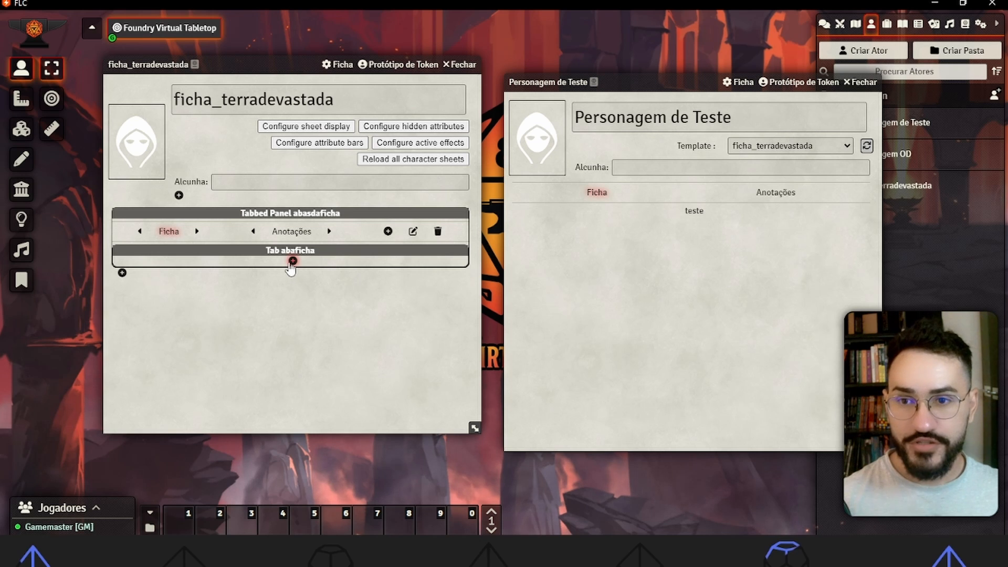
# Step: Add a Rich Text Area with key "notas" and tooltip "Escreva notas sobre o jogo" to the template's Anotações tab
pyautogui.click(292, 234)
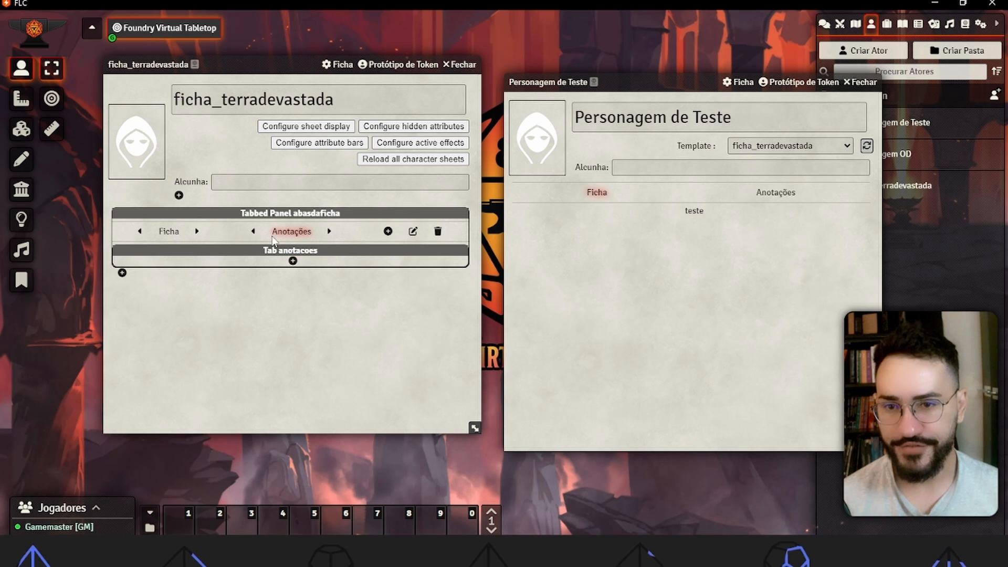
pyautogui.click(293, 260)
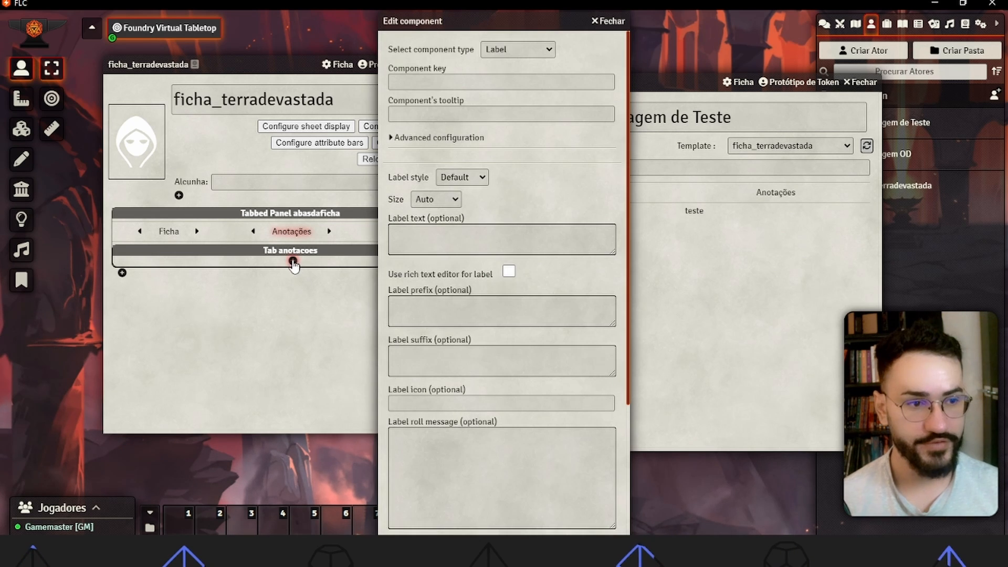
pyautogui.click(506, 53)
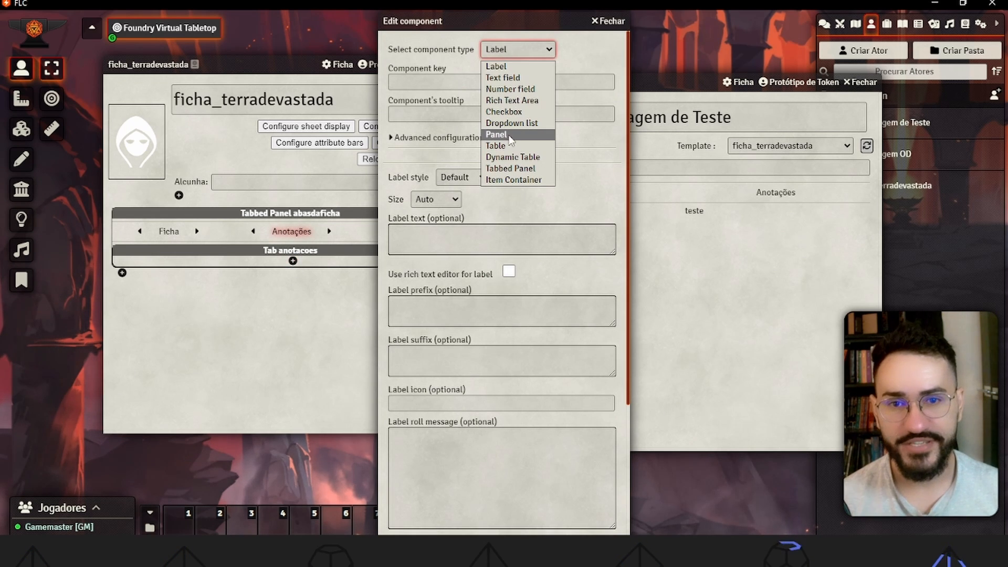
pyautogui.click(510, 100)
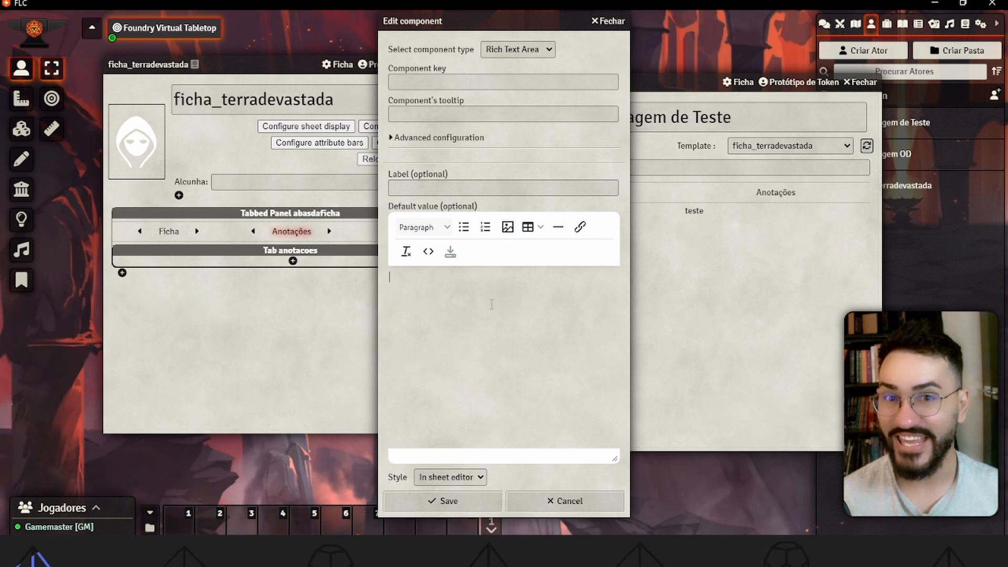
pyautogui.click(454, 82)
pyautogui.write('notas')
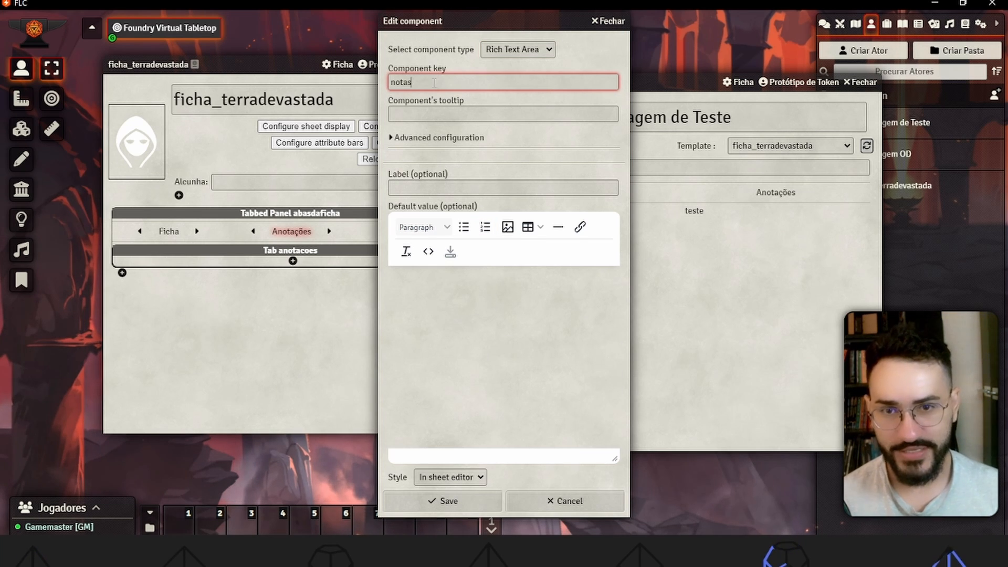
pyautogui.click(454, 104)
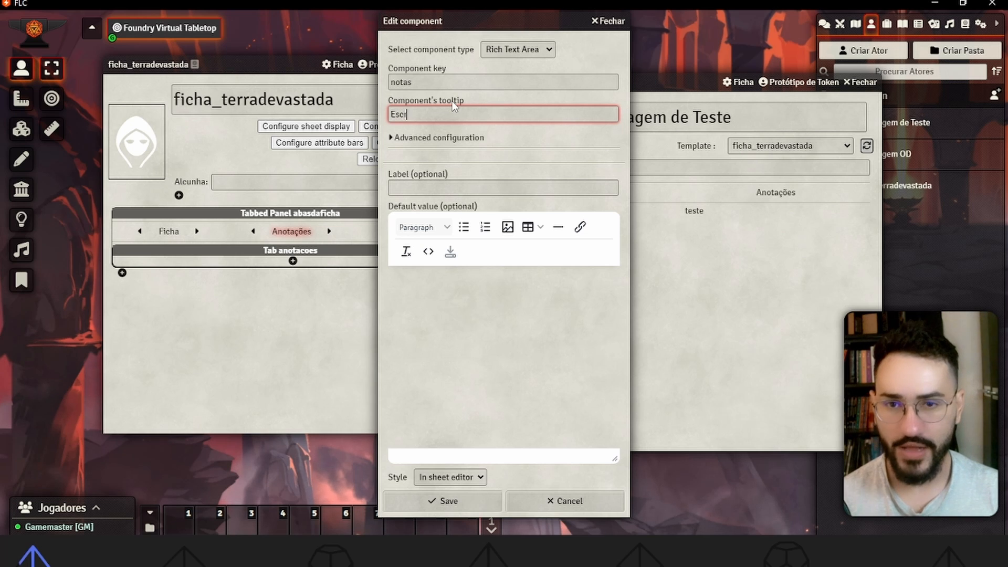
pyautogui.write('Escreva notas sobre o jogo')
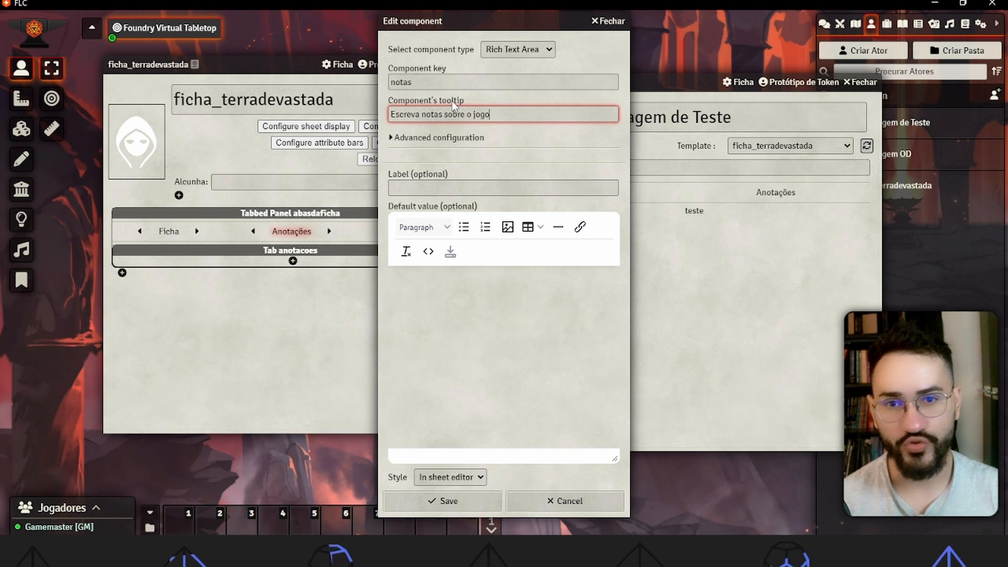
pyautogui.click(470, 184)
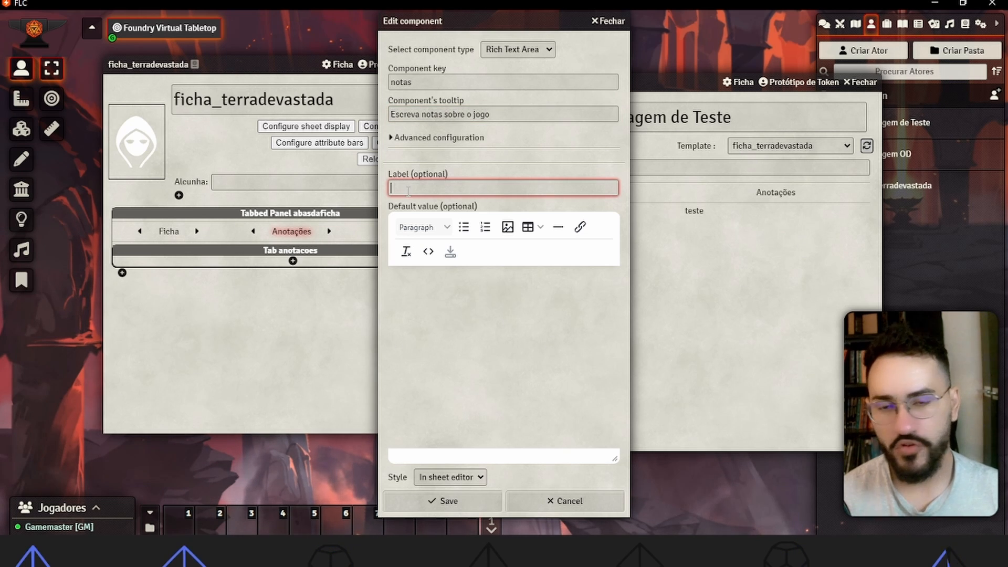
pyautogui.click(478, 499)
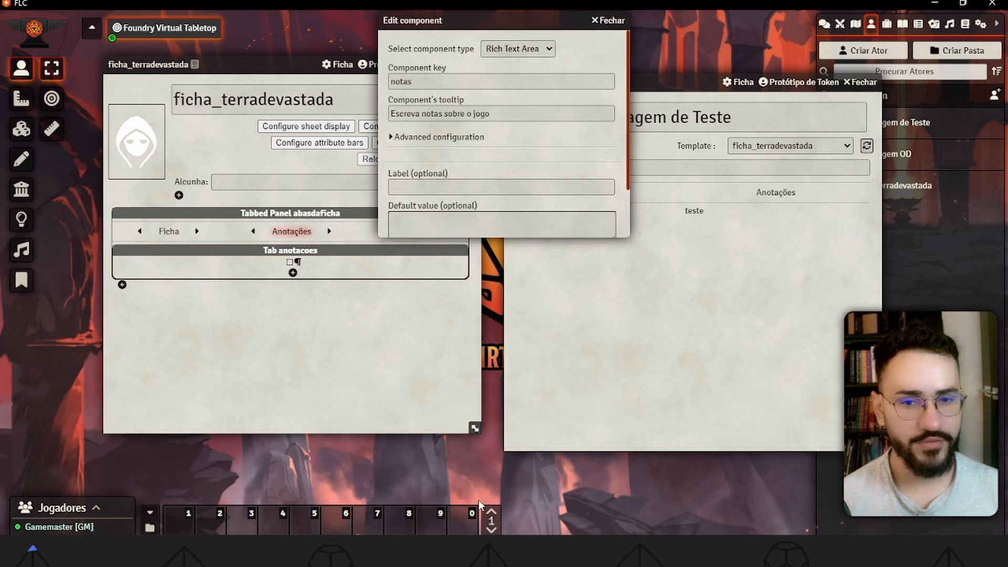
# Step: Reload the Personagem de Teste sheet, save the sample text "sdfasdfasdfasdfadsf" in its Anotações tab, and switch tabs to check it
pyautogui.click(867, 146)
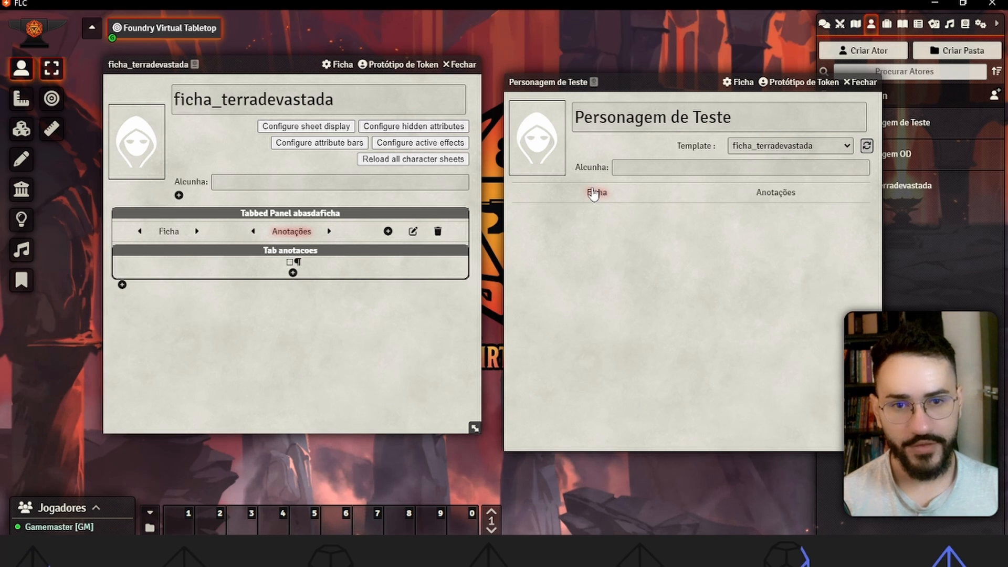
pyautogui.click(774, 193)
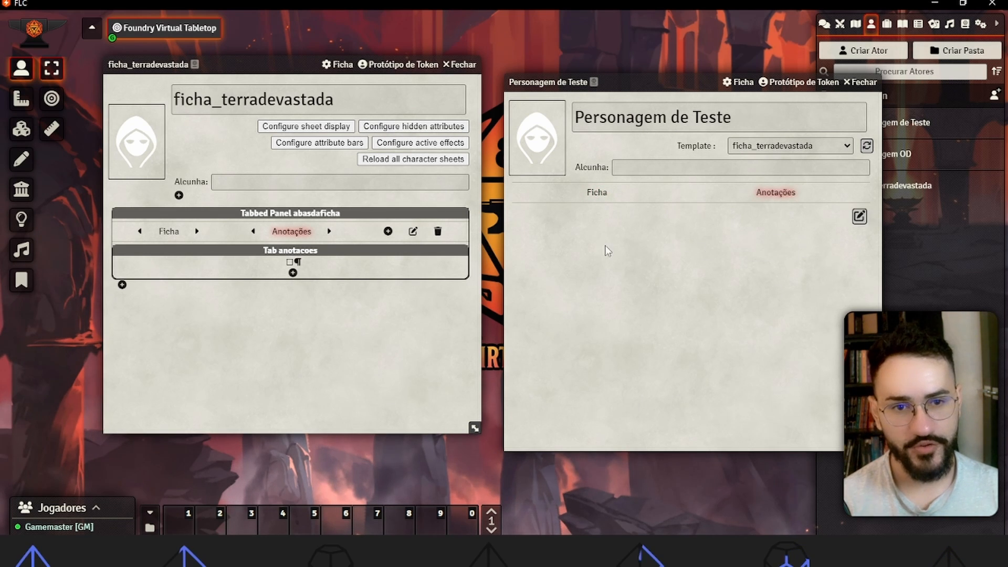
pyautogui.click(859, 216)
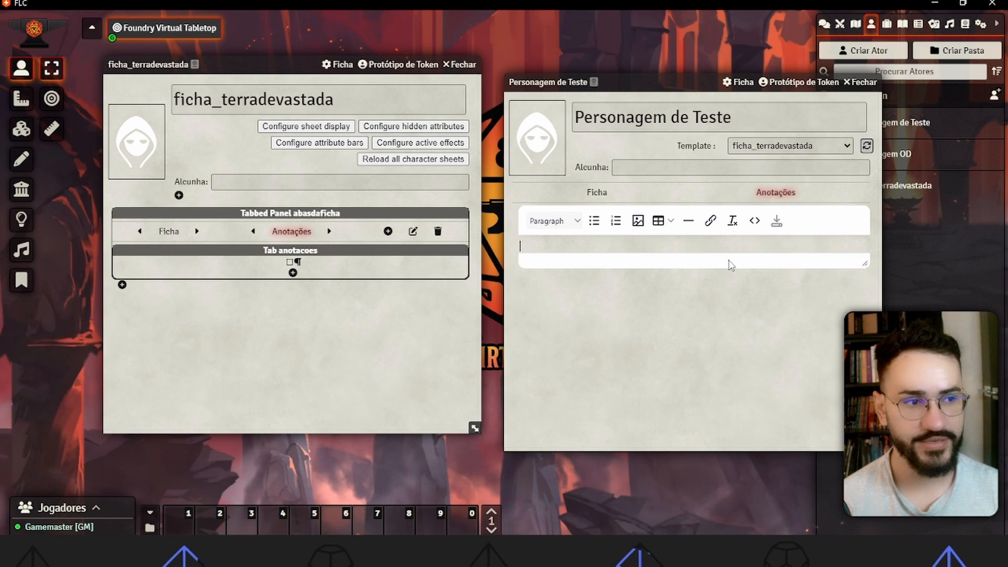
pyautogui.write('sdfasdfasdfasdfadsf')
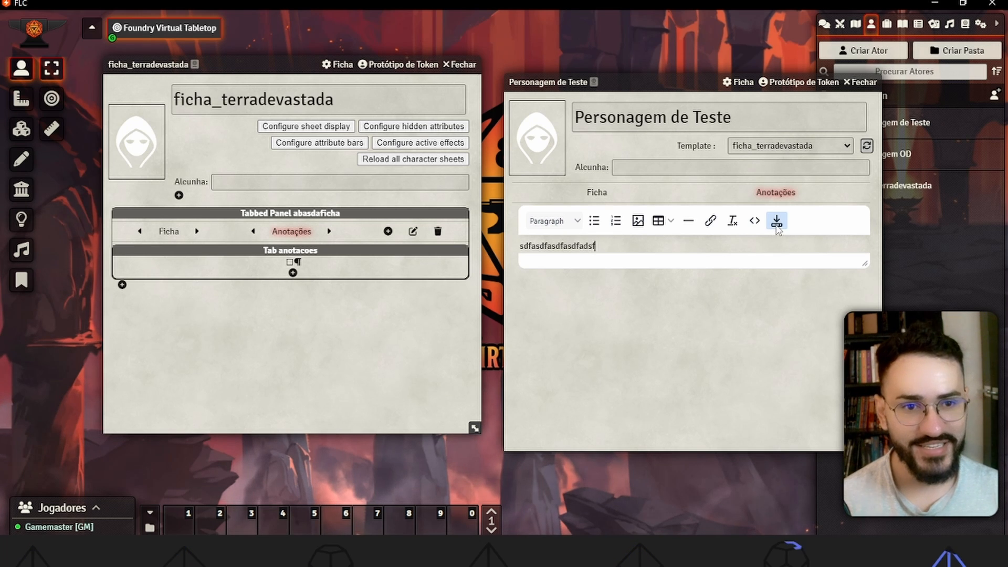
pyautogui.click(776, 220)
pyautogui.click(598, 194)
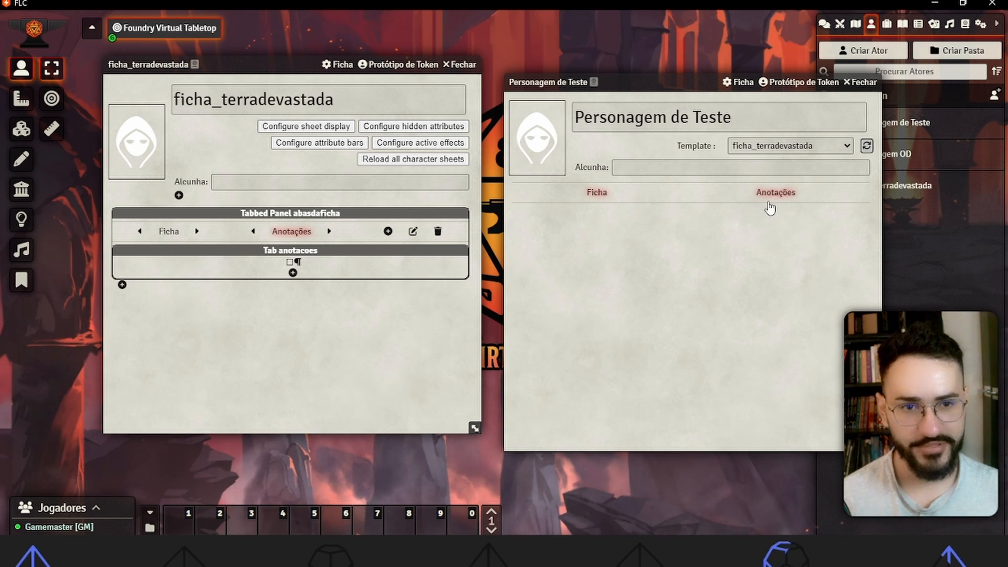
pyautogui.click(776, 199)
# Step: Start a new component in the template's Ficha tab and examine the layout options available for a Panel
pyautogui.click(168, 231)
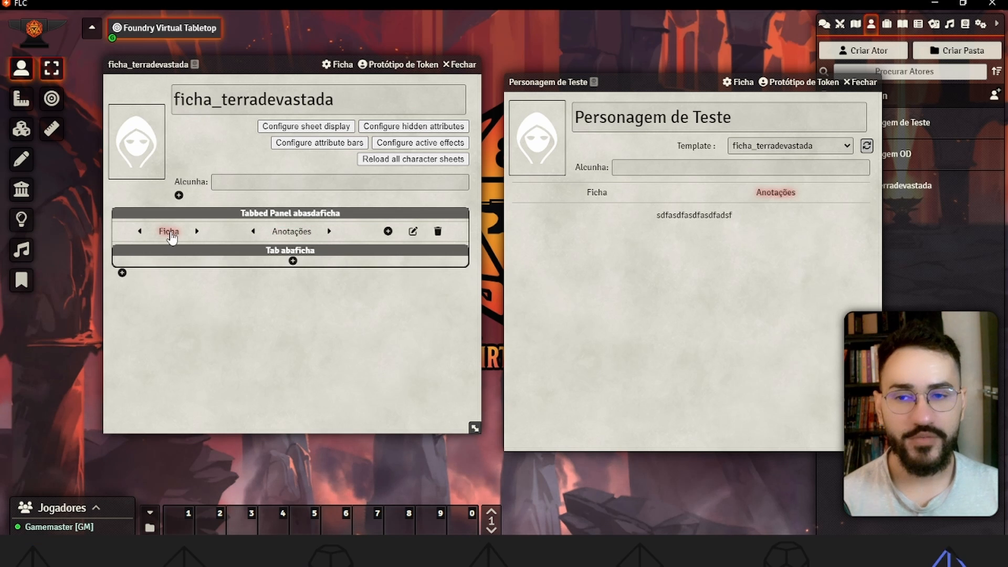
pyautogui.click(293, 261)
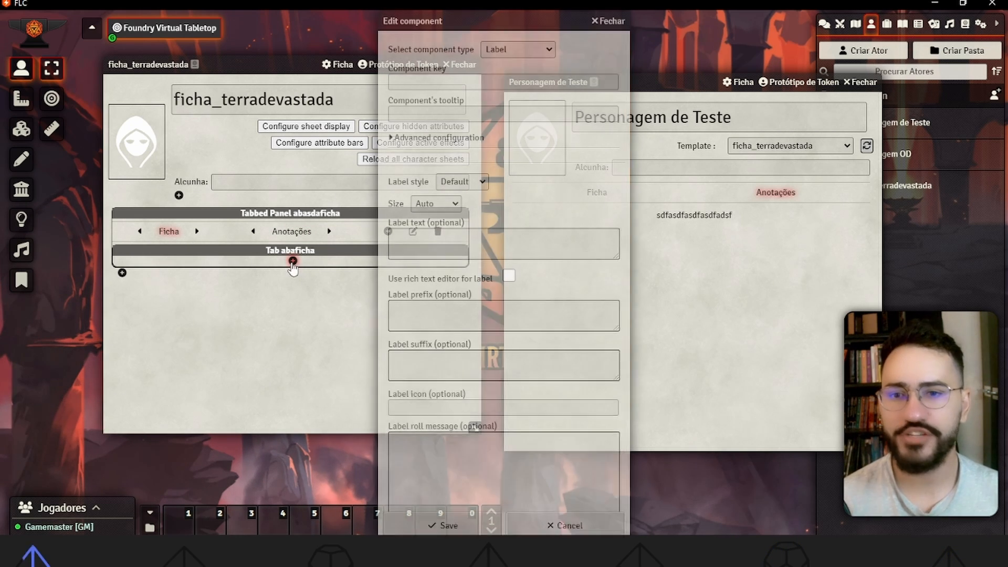
pyautogui.click(500, 48)
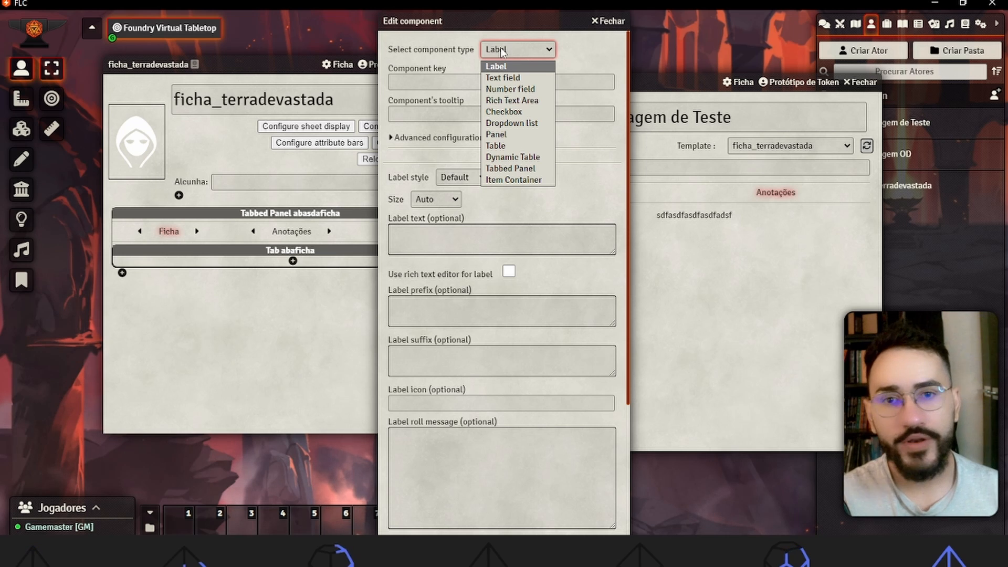
pyautogui.click(494, 134)
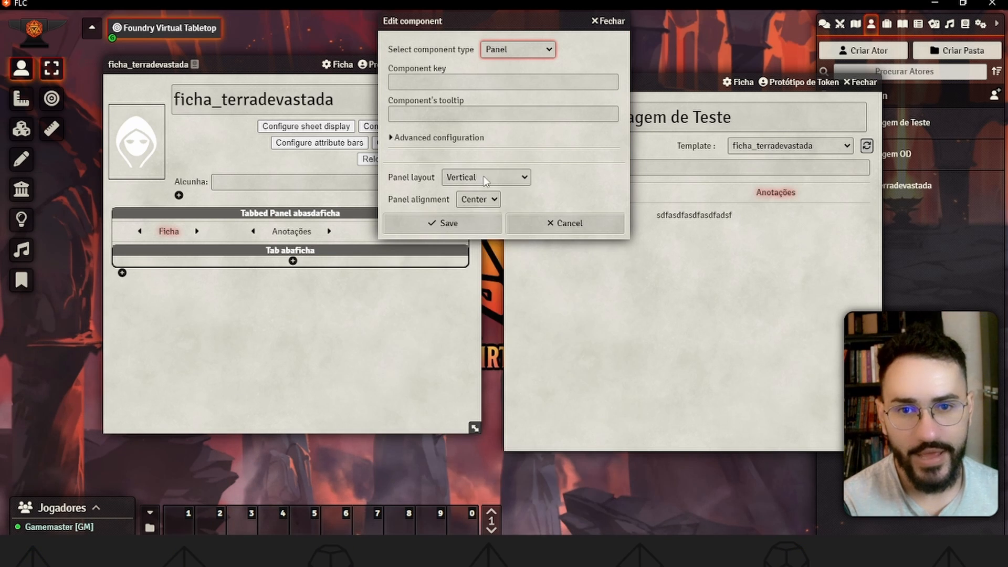
pyautogui.click(485, 179)
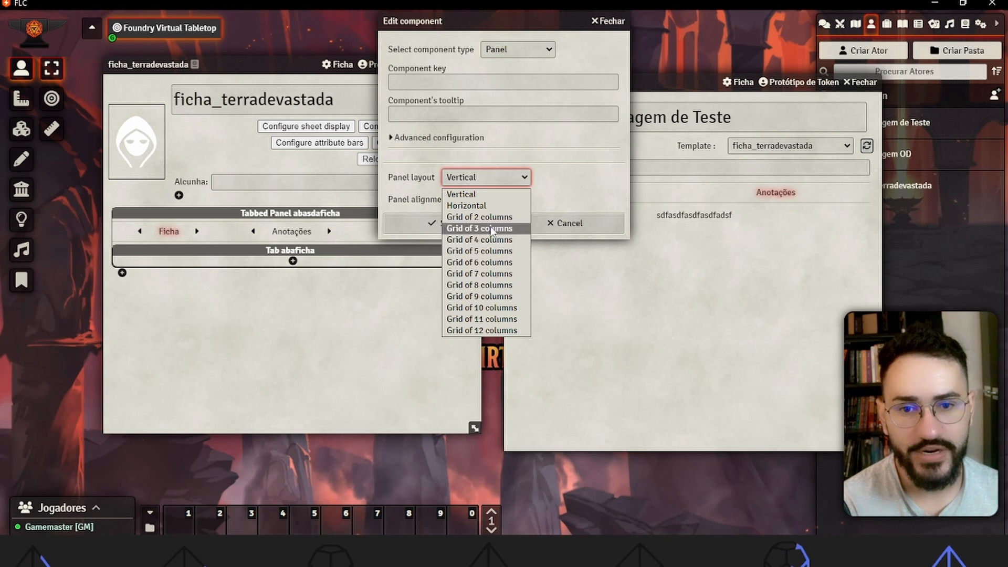
pyautogui.click(542, 188)
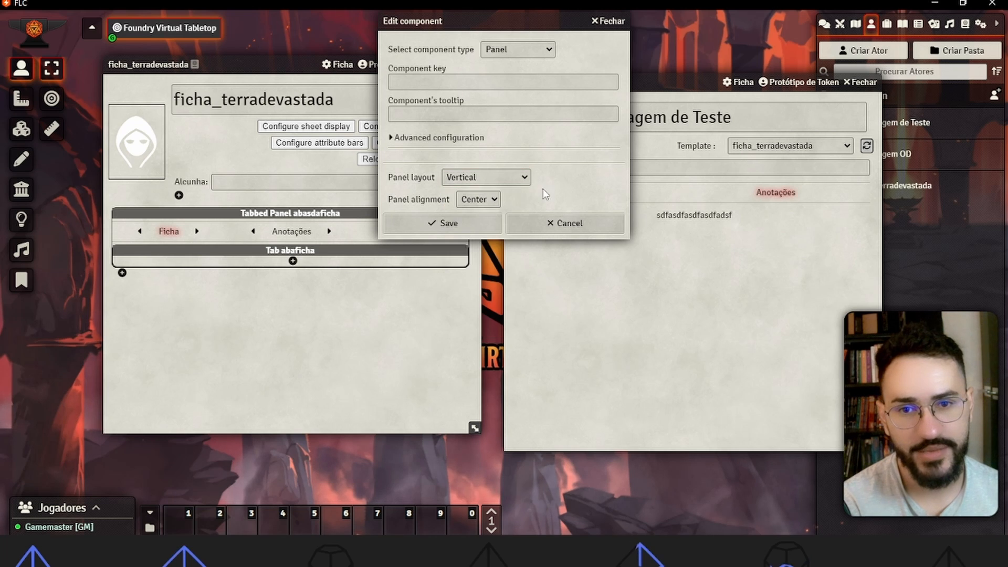
pyautogui.click(506, 175)
# Step: Try a Table with key "teste", 8 rows and 2 columns in the template's Ficha tab, and delete it
pyautogui.click(517, 49)
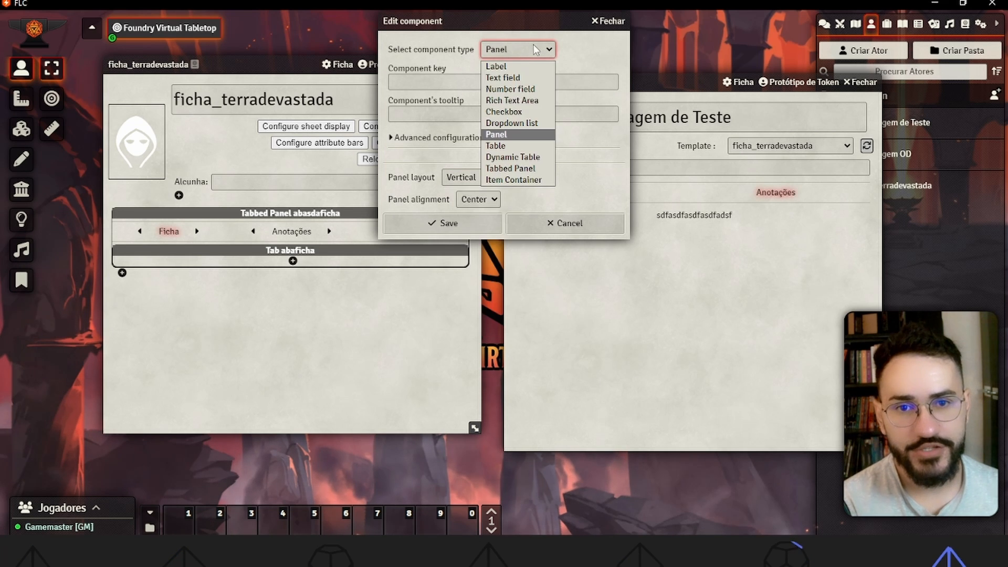
pyautogui.click(499, 151)
pyautogui.click(496, 190)
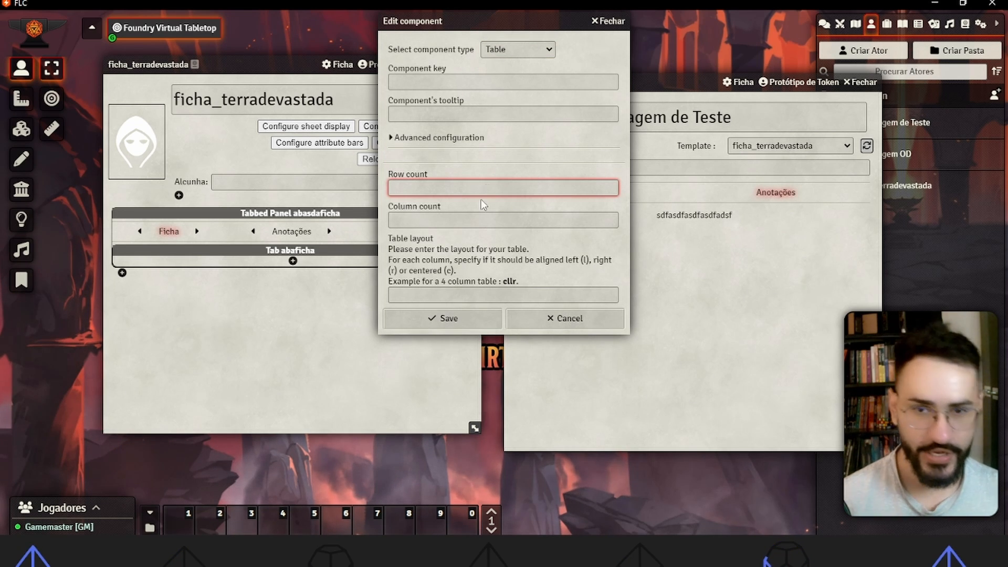
pyautogui.write('8')
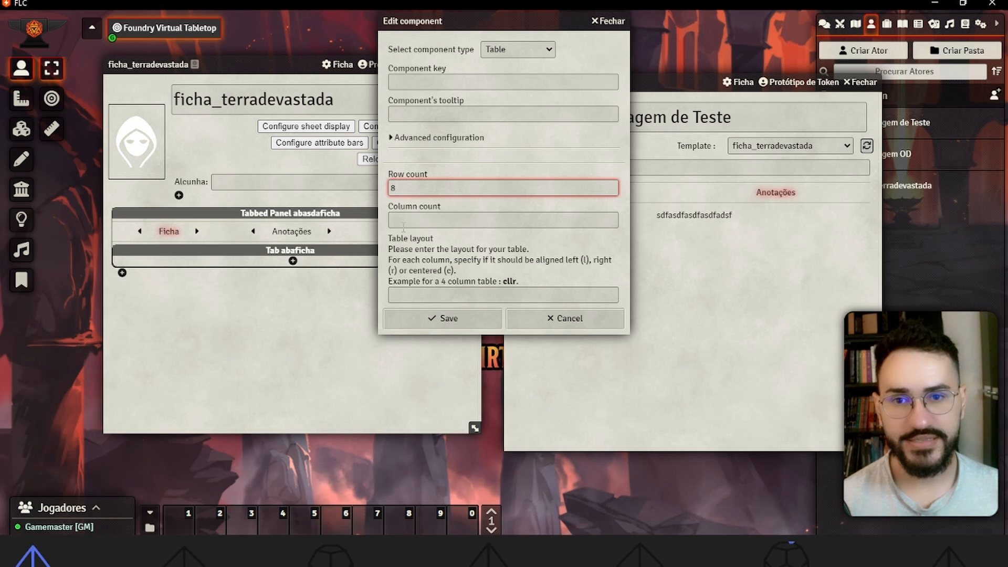
pyautogui.click(405, 221)
pyautogui.write('2')
pyautogui.press('Tab')
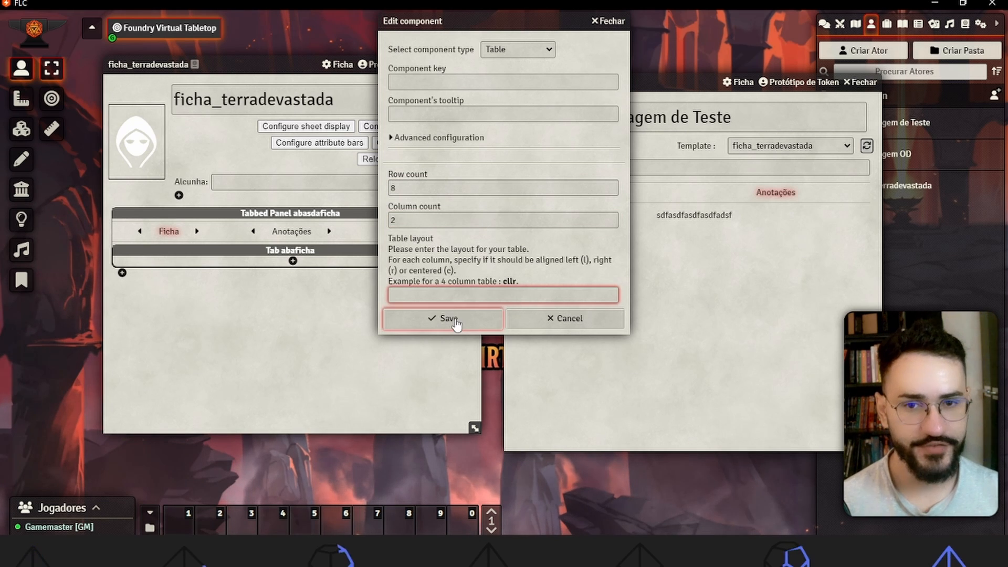
pyautogui.click(448, 82)
pyautogui.write('teste')
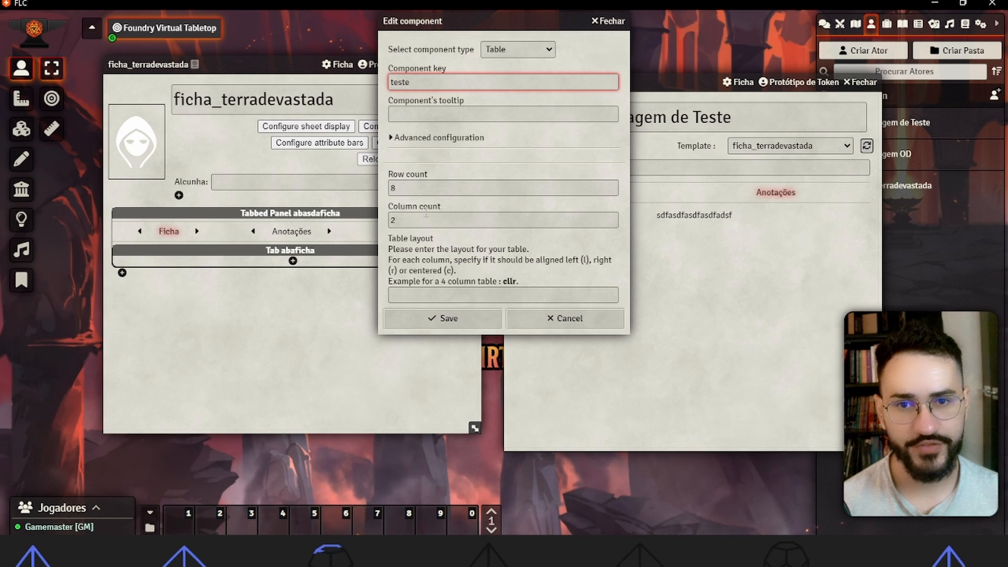
pyautogui.press('Return')
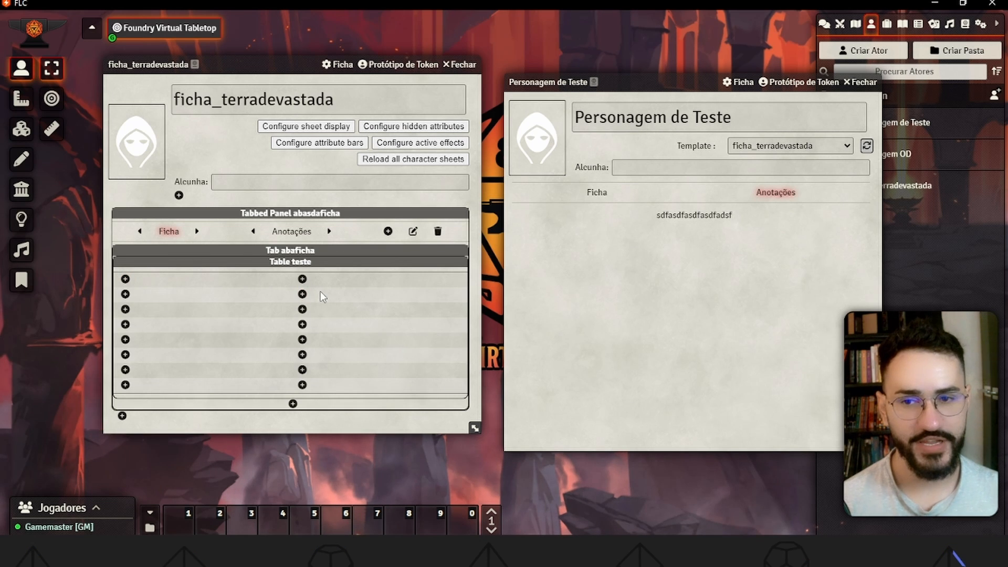
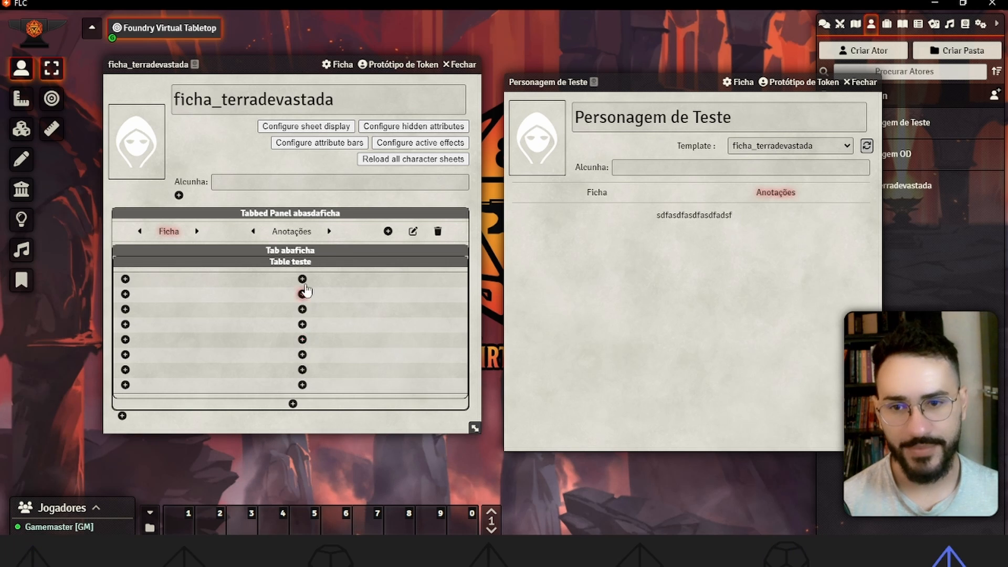
pyautogui.click(291, 263)
# Step: Add a Panel with a "Grid of 2 columns" layout and Center alignment to the template's Ficha tab
pyautogui.click(293, 261)
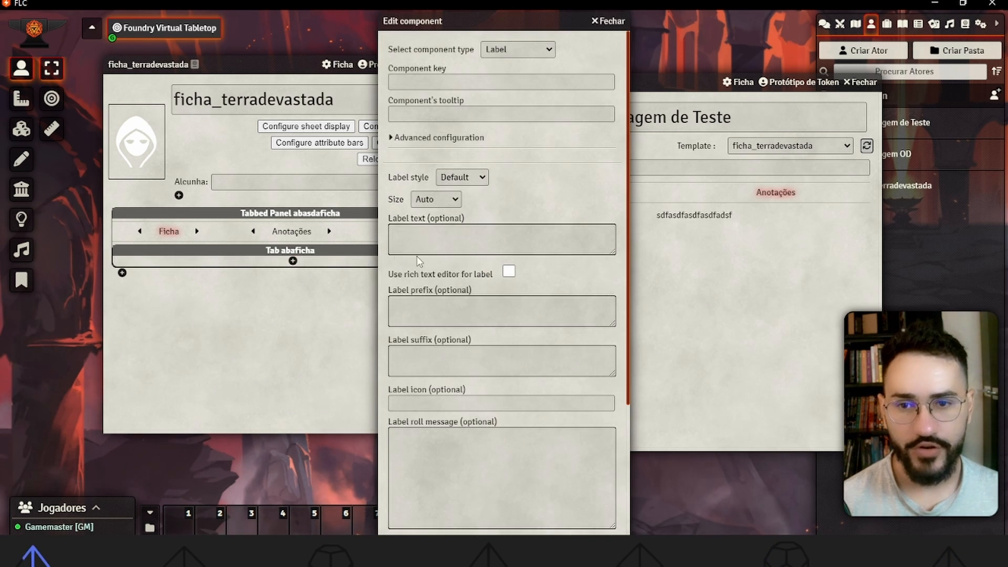
pyautogui.click(522, 52)
pyautogui.click(494, 131)
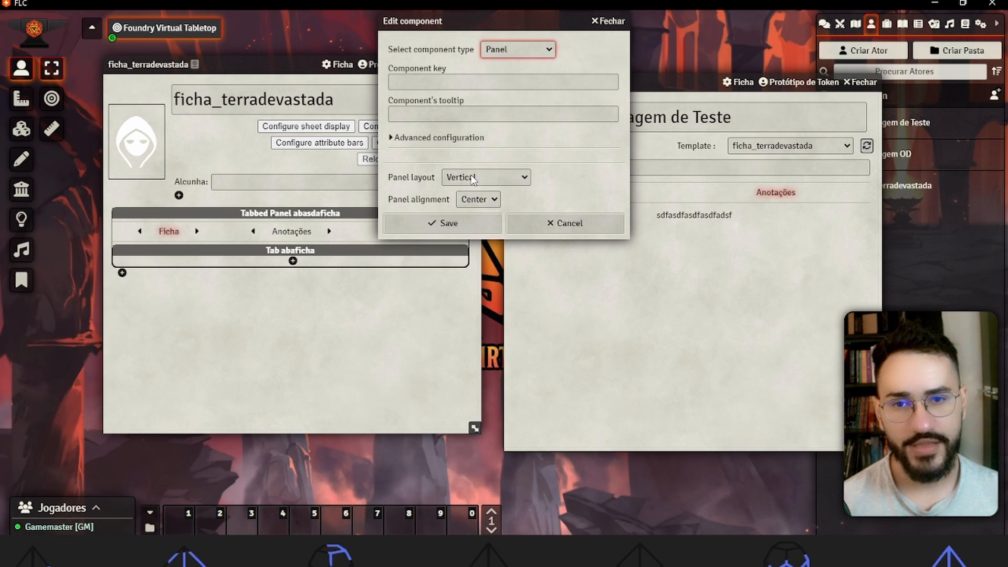
pyautogui.click(473, 177)
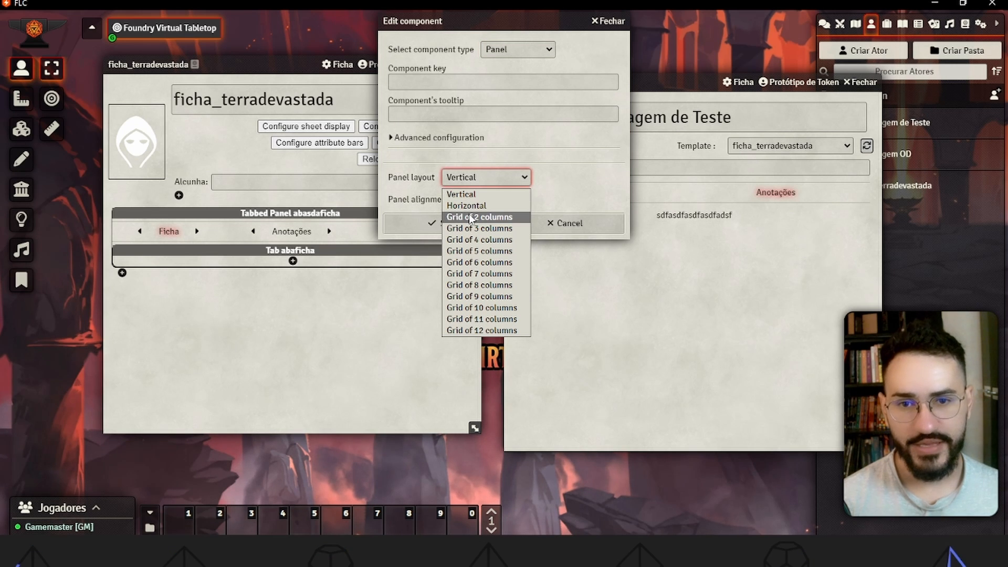
pyautogui.click(469, 216)
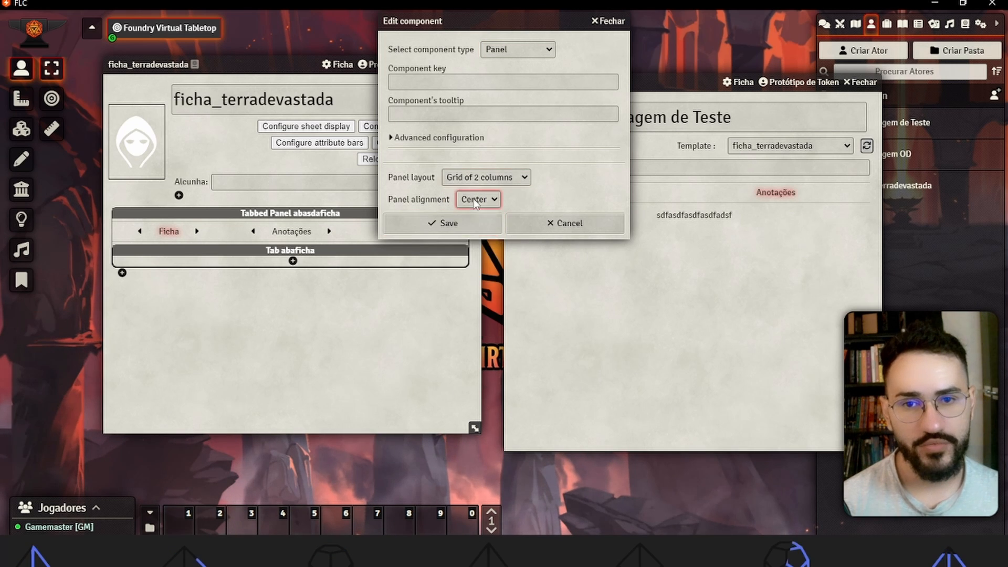
pyautogui.click(475, 202)
pyautogui.click(545, 200)
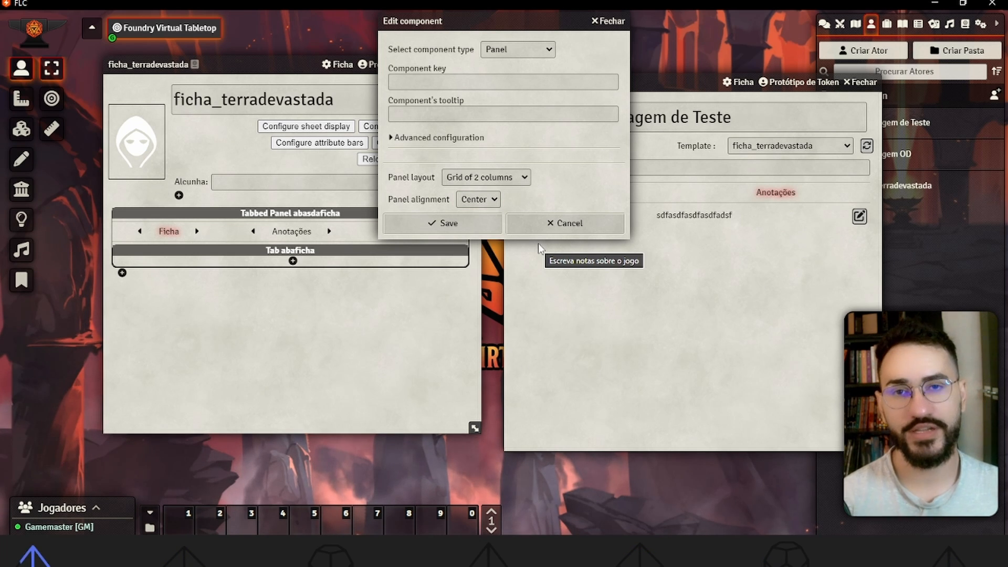
pyautogui.click(443, 223)
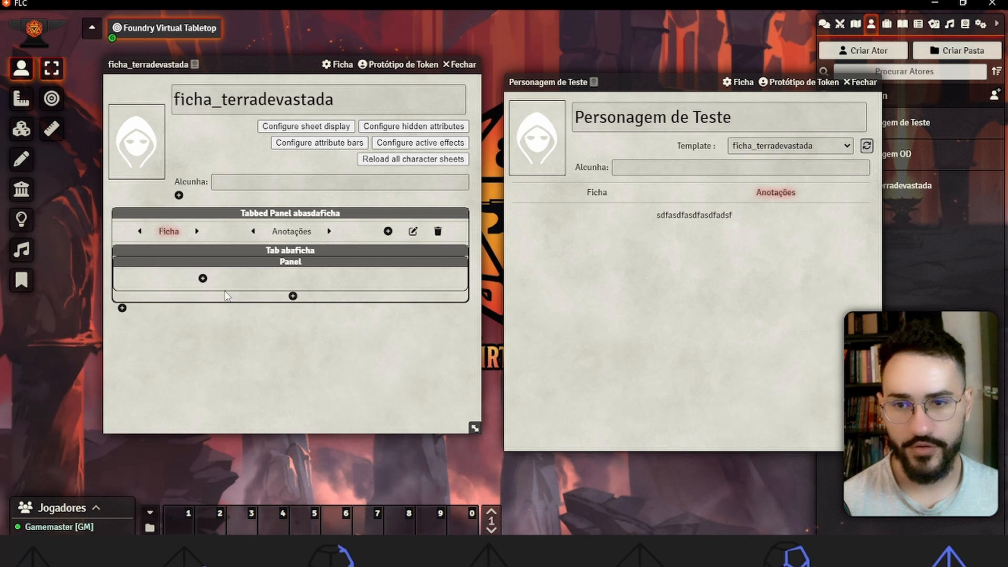
# Step: Check the section names in FichaTD.pdf and add a label with key "condicoes" and text "Condições:" to the Ficha tab's panel
pyautogui.click(202, 278)
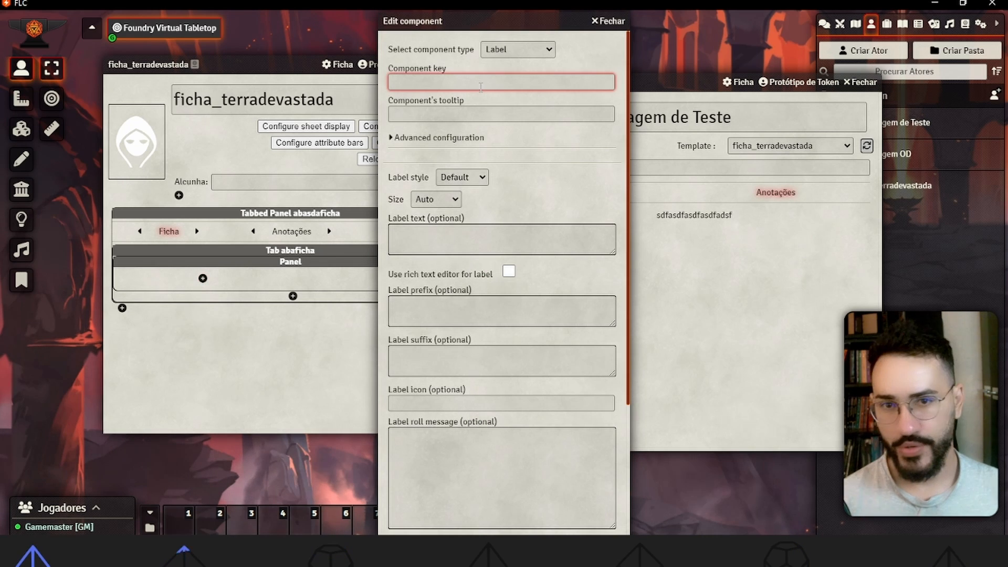
pyautogui.hotkey('alt', 'Tab')
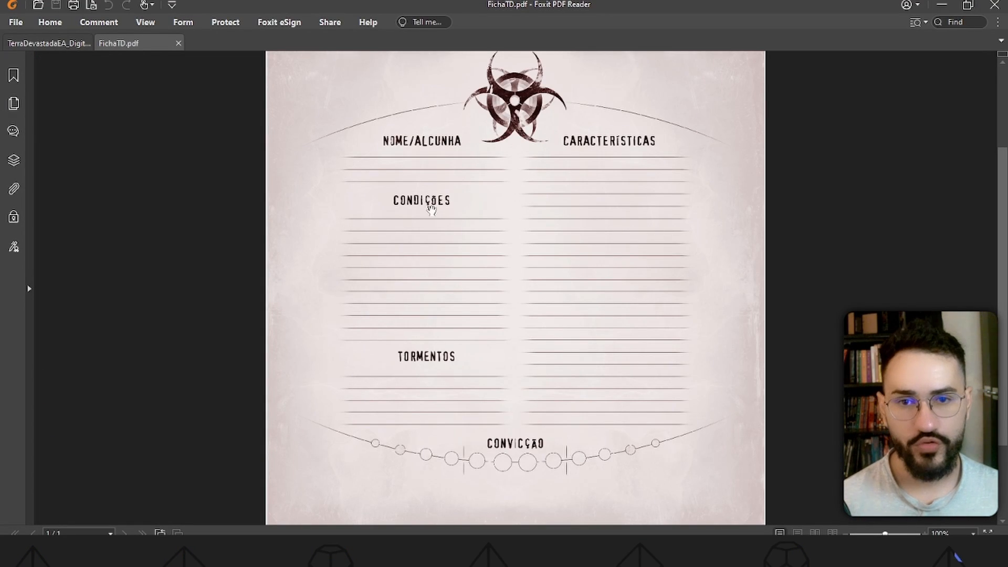
pyautogui.hotkey('alt', 'Tab')
pyautogui.write('c')
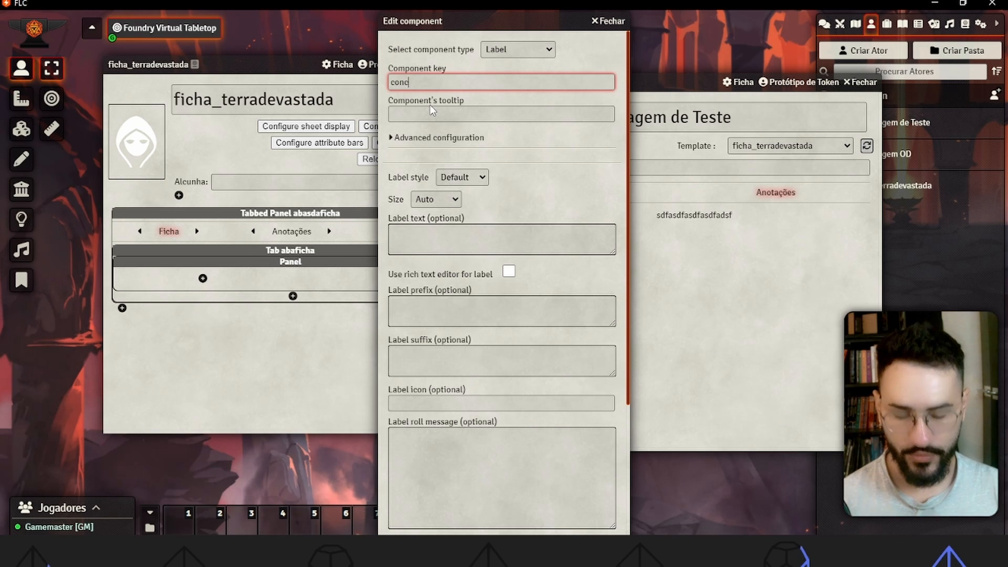
pyautogui.write('ondicoes')
pyautogui.click(511, 241)
pyautogui.write('Condi')
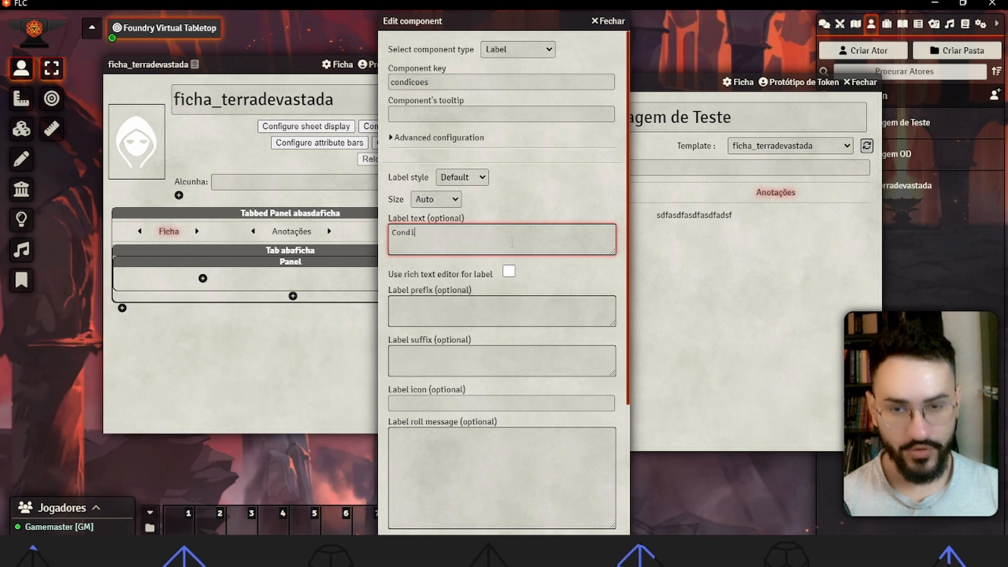
pyautogui.write('cões:')
pyautogui.scroll(-3, 521, 477)
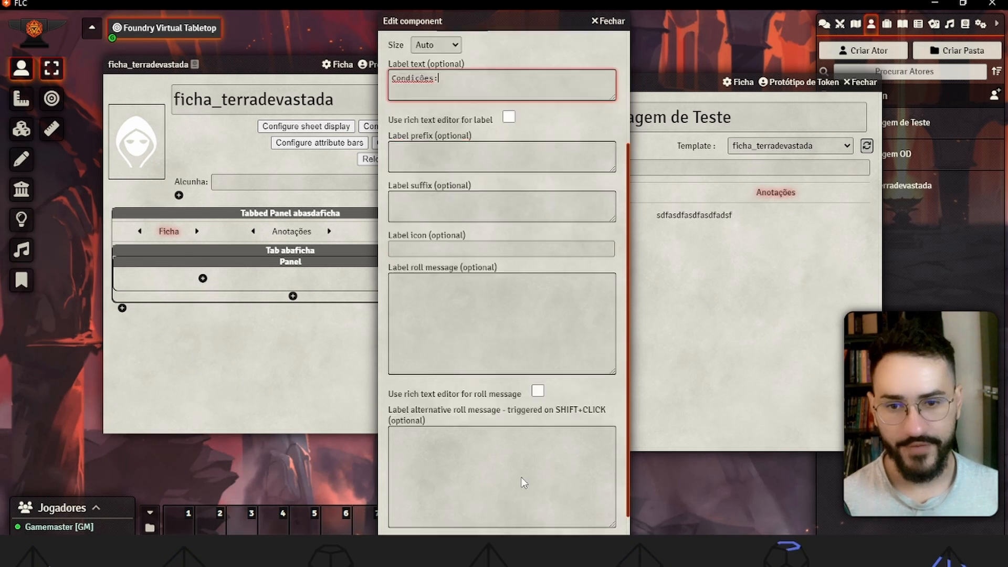
pyautogui.scroll(2, 499, 368)
pyautogui.click(441, 362)
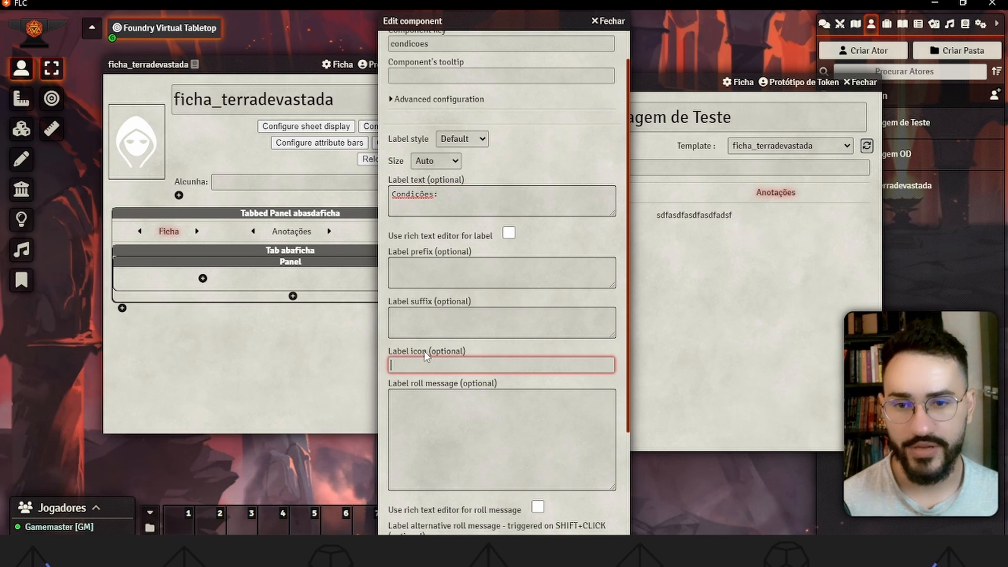
pyautogui.scroll(-2, 430, 362)
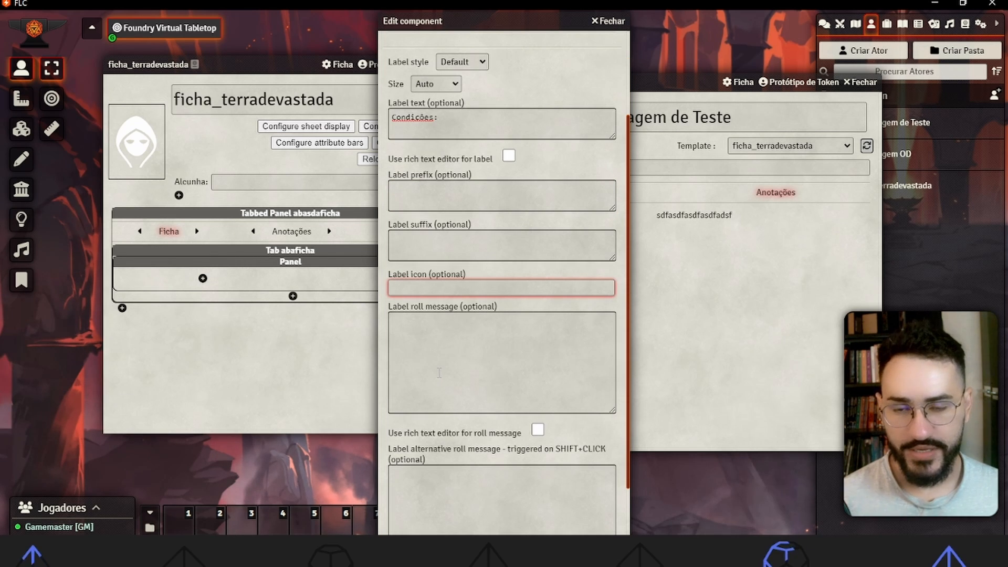
pyautogui.scroll(-2, 438, 364)
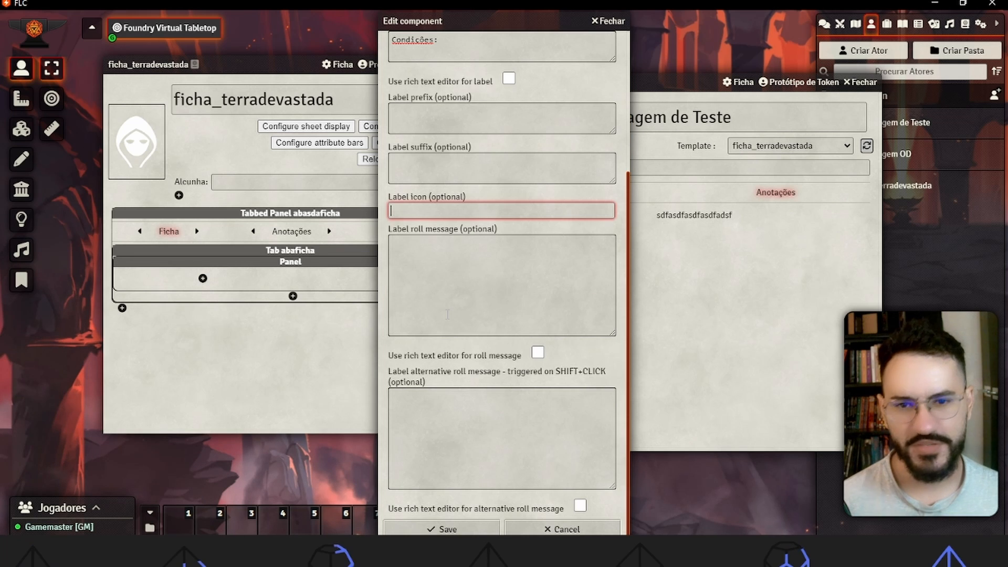
pyautogui.click(472, 528)
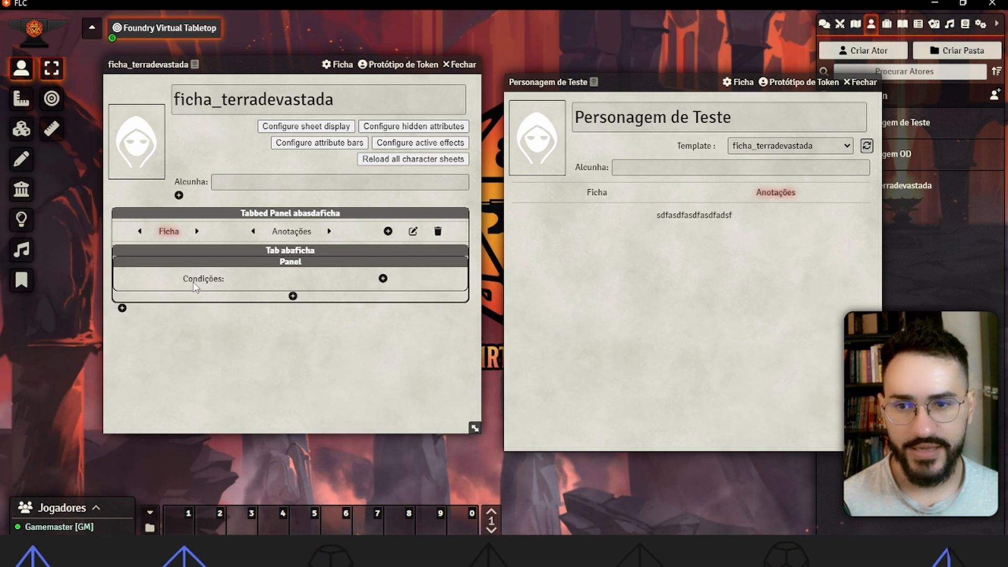
# Step: Add a label with key "caracteristicas" and text "Características:" beside the Condições label in the panel
pyautogui.click(292, 271)
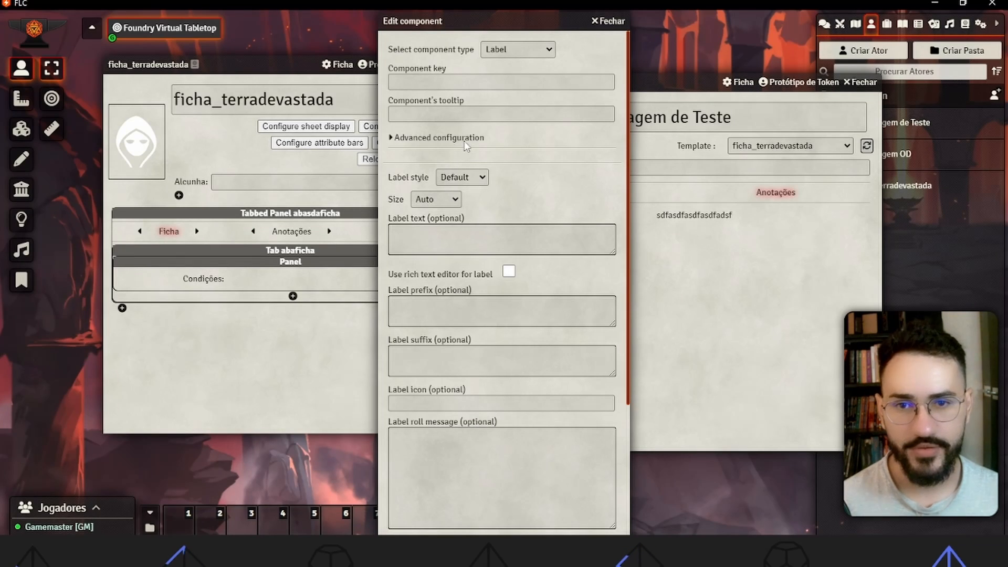
pyautogui.click(434, 78)
pyautogui.write('caracte')
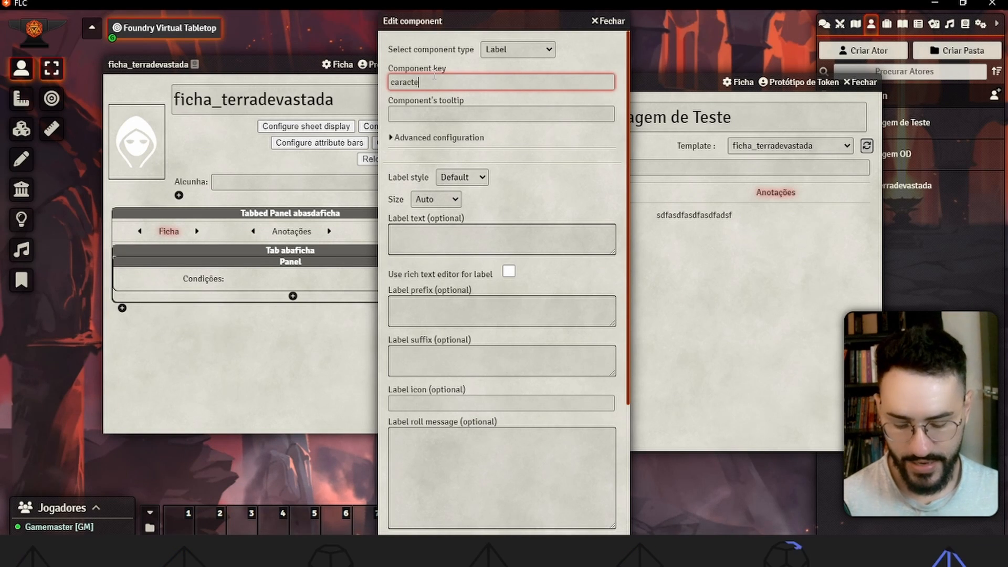
pyautogui.write('risticas')
pyautogui.click(489, 245)
pyautogui.write('Car')
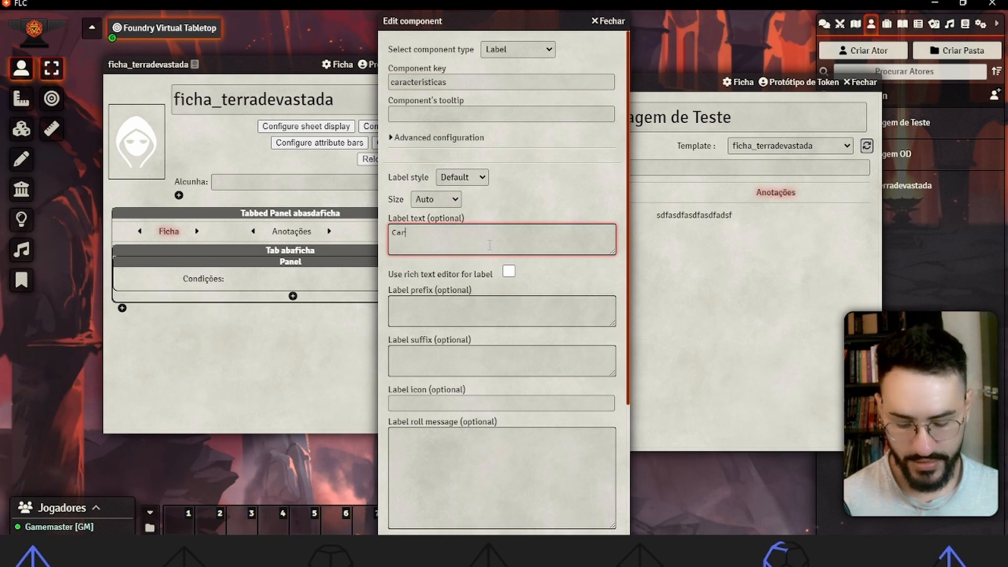
pyautogui.write('acteristicas:')
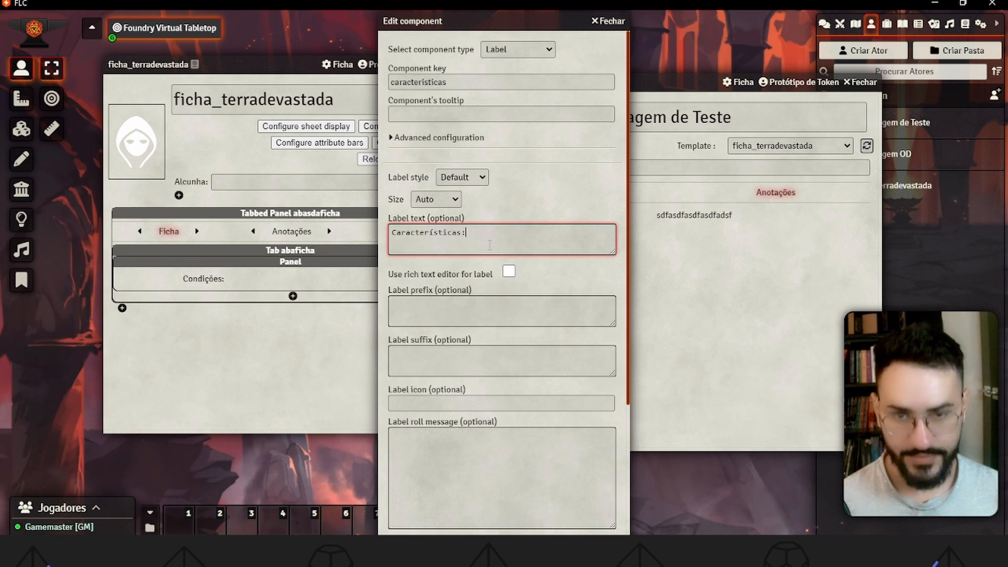
pyautogui.scroll(-4, 489, 368)
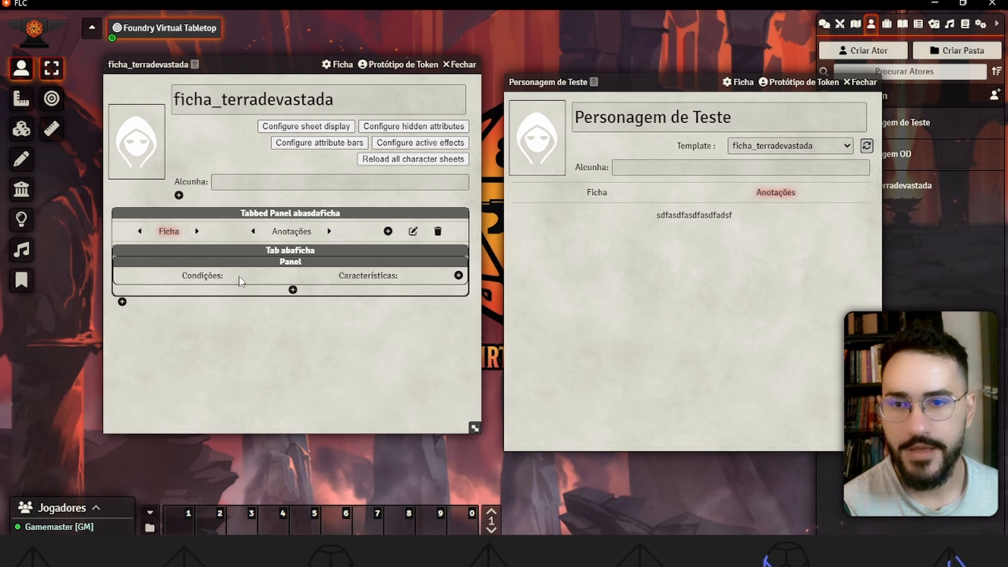
pyautogui.click(272, 272)
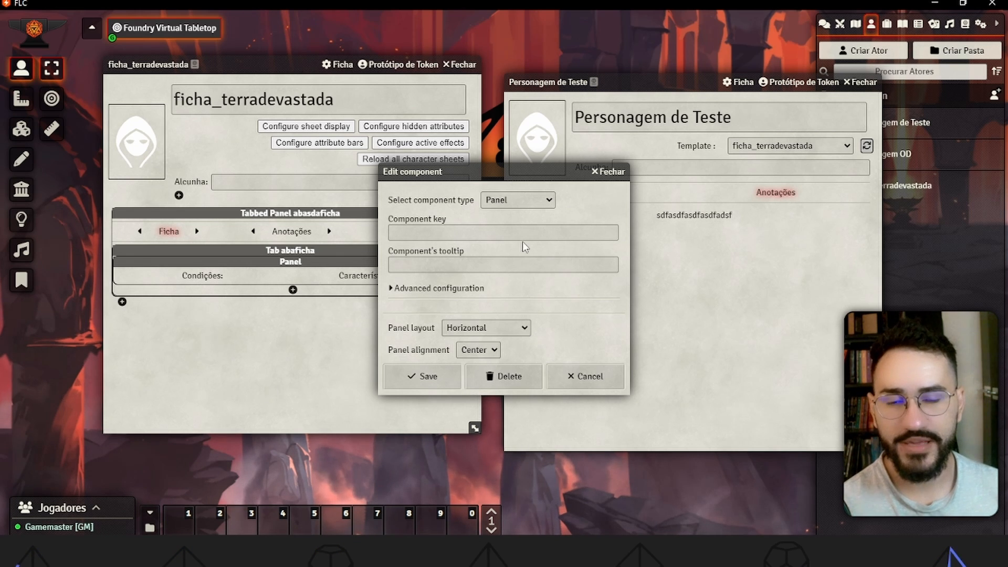
pyautogui.click(522, 201)
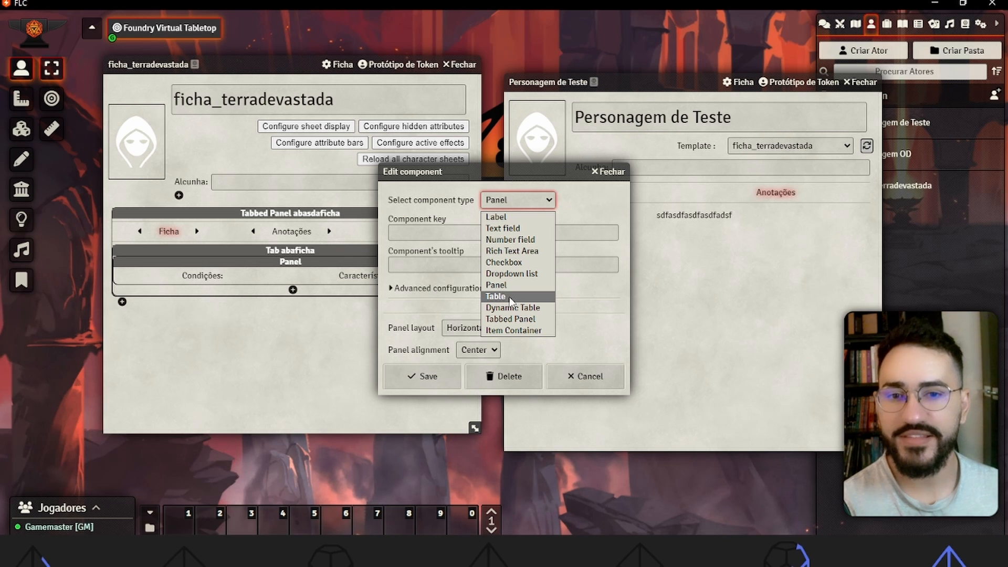
pyautogui.click(568, 311)
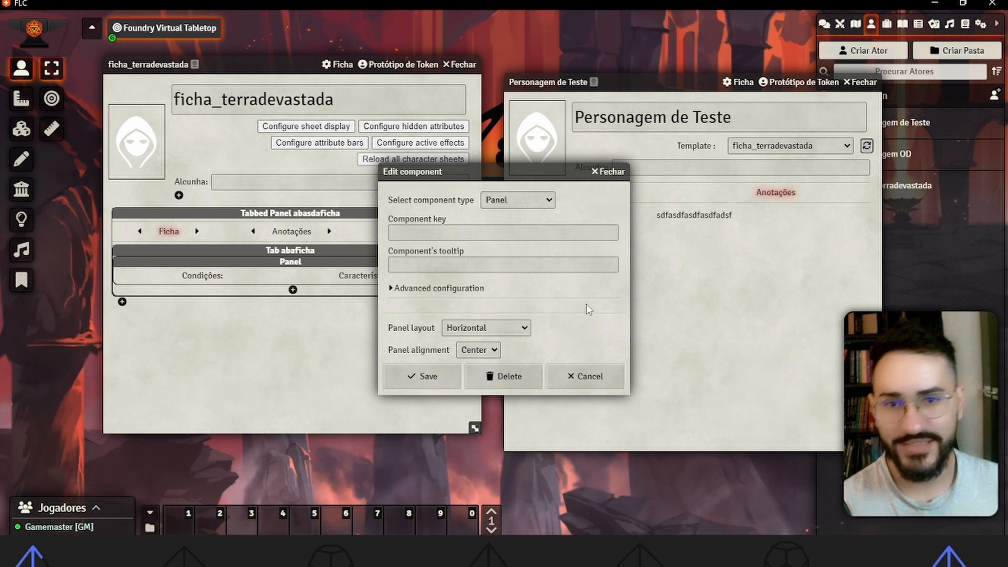
pyautogui.click(609, 172)
# Step: Try to reposition the Condições label within the panel and check the layout in the Ficha tab of Personagem de Teste
pyautogui.moveTo(204, 267)
pyautogui.mouseDown()
pyautogui.moveTo(205, 281)
pyautogui.moveTo(278, 291)
pyautogui.moveTo(210, 283)
pyautogui.mouseUp()
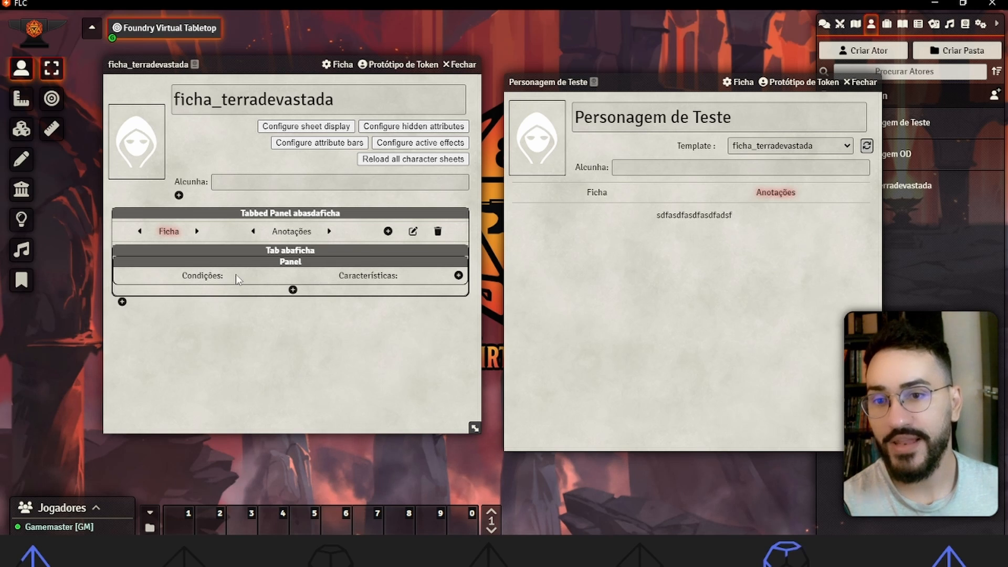
pyautogui.moveTo(379, 284); pyautogui.dragTo(268, 282)
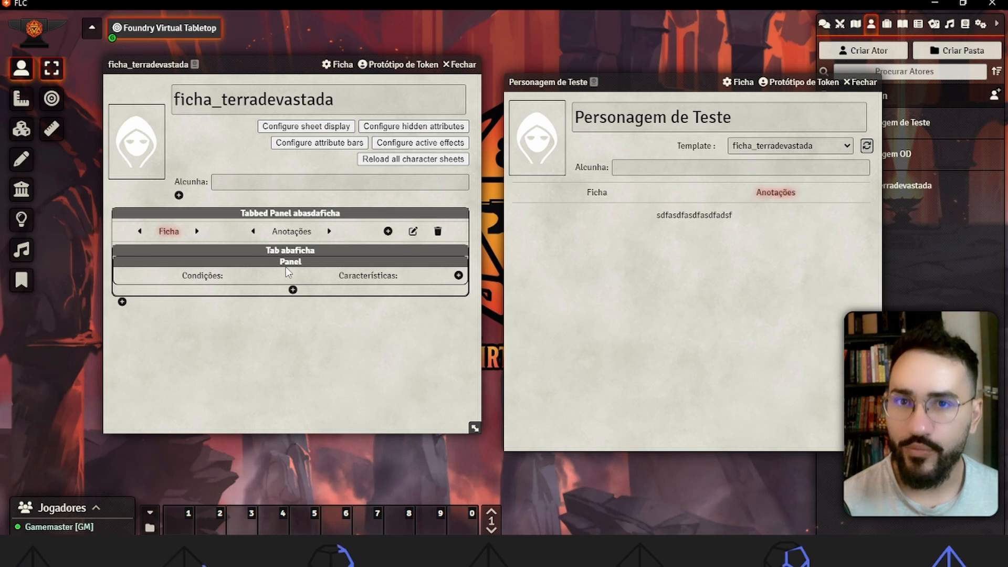
pyautogui.moveTo(216, 273); pyautogui.dragTo(358, 281)
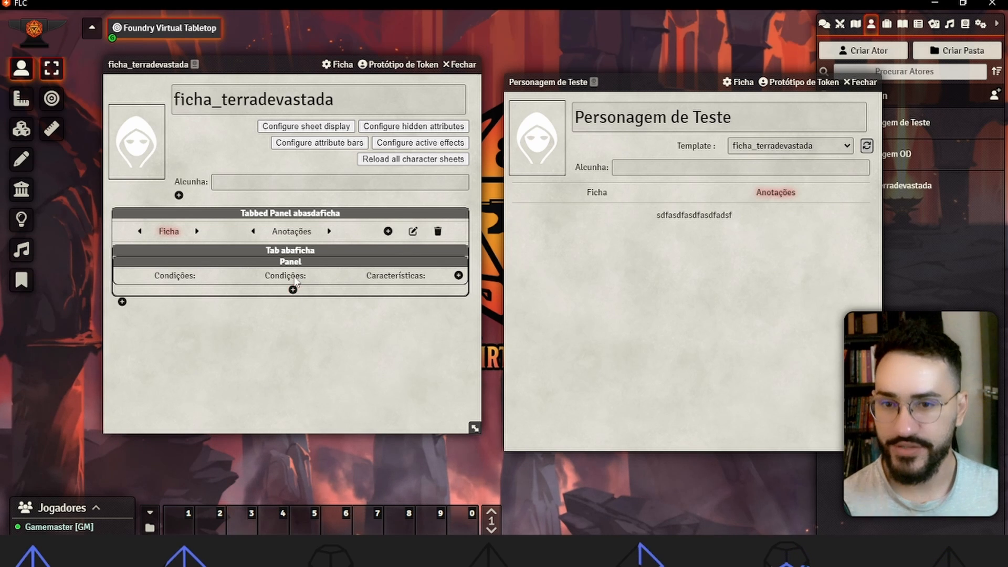
pyautogui.moveTo(297, 277); pyautogui.dragTo(330, 286)
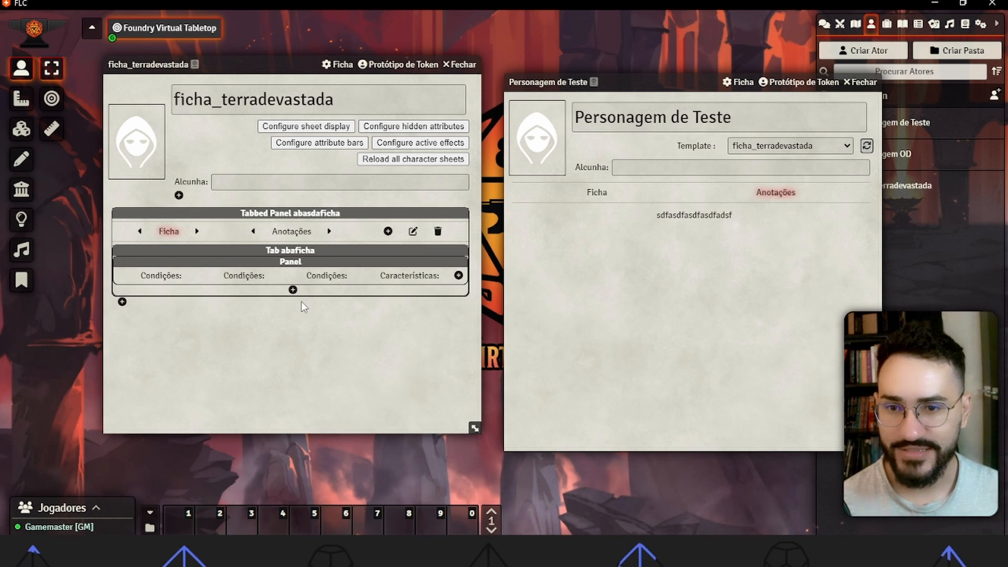
pyautogui.click(323, 277)
pyautogui.click(616, 21)
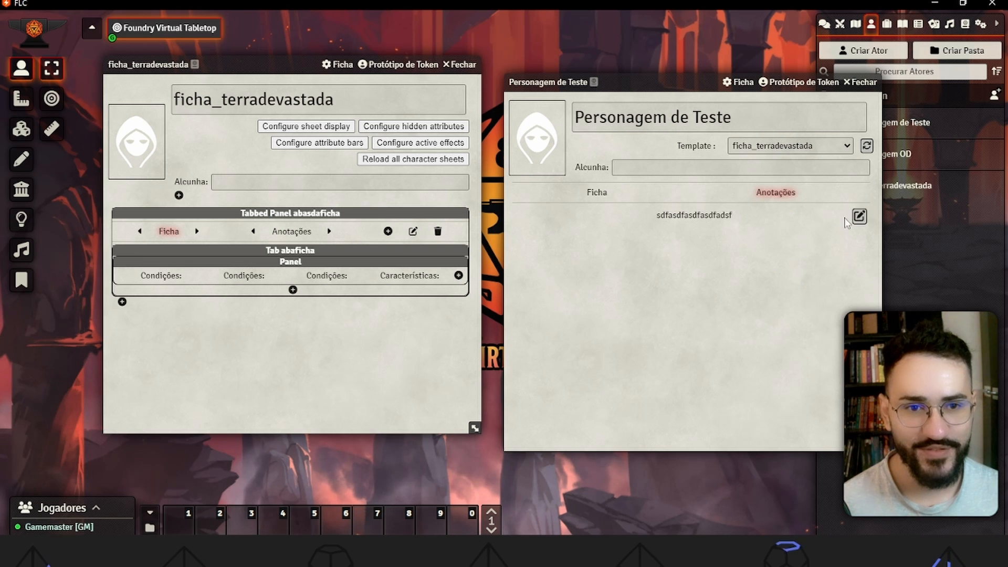
pyautogui.click(596, 192)
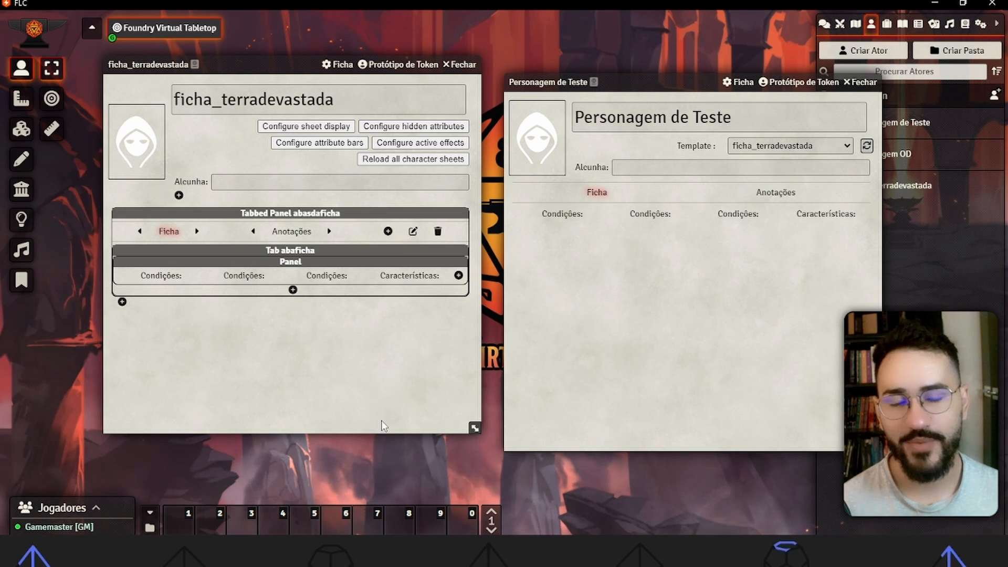
# Step: Delete the Ficha tab's panel and start a Table component in its place with 8 rows and 2 columns
pyautogui.click(293, 262)
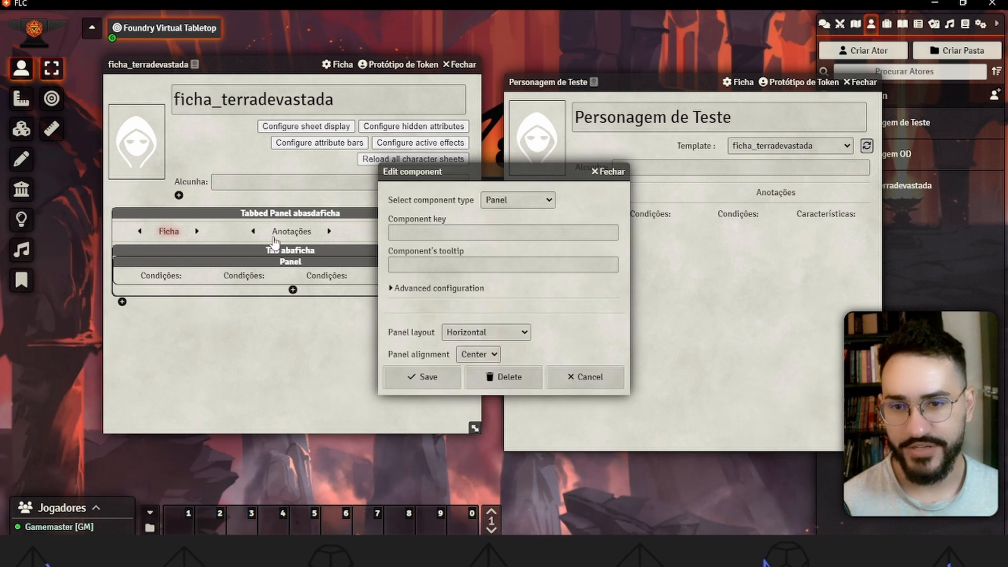
pyautogui.click(503, 376)
pyautogui.click(293, 260)
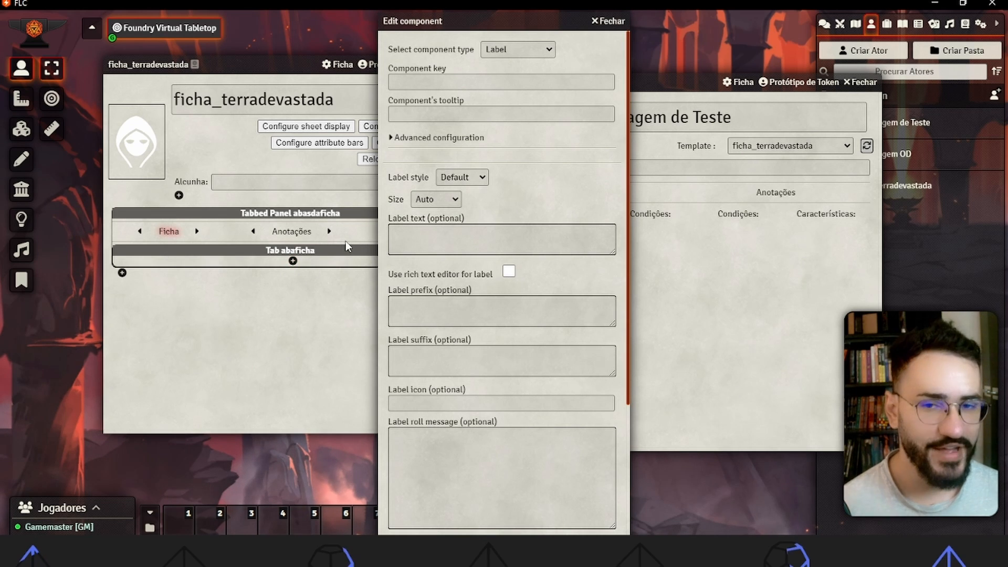
pyautogui.click(518, 49)
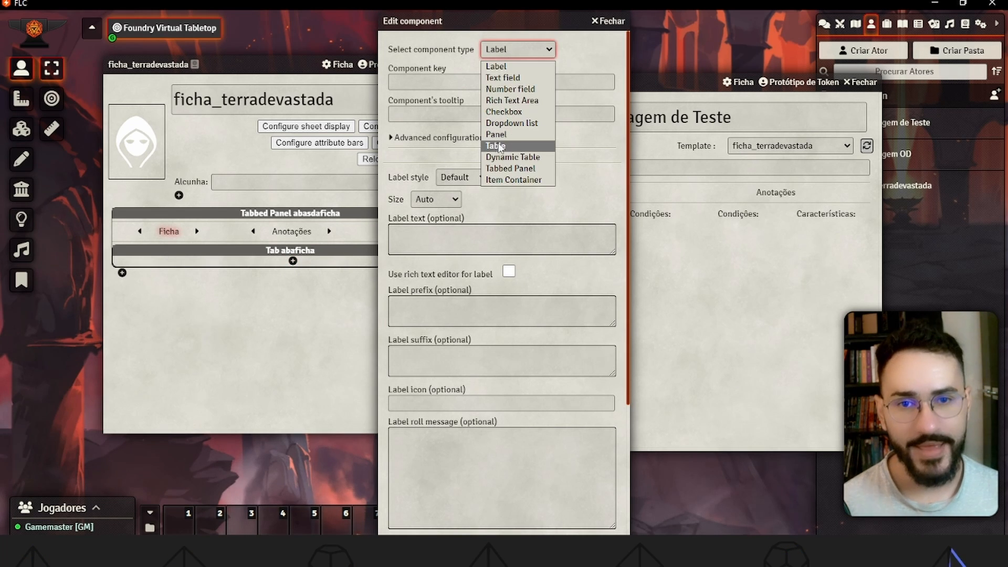
pyautogui.click(504, 148)
pyautogui.click(491, 192)
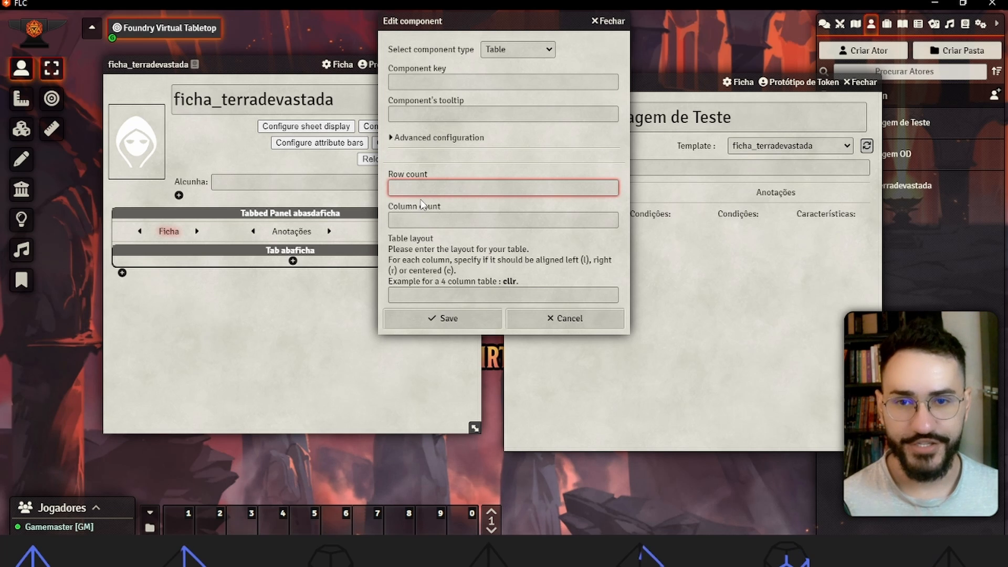
pyautogui.write('8')
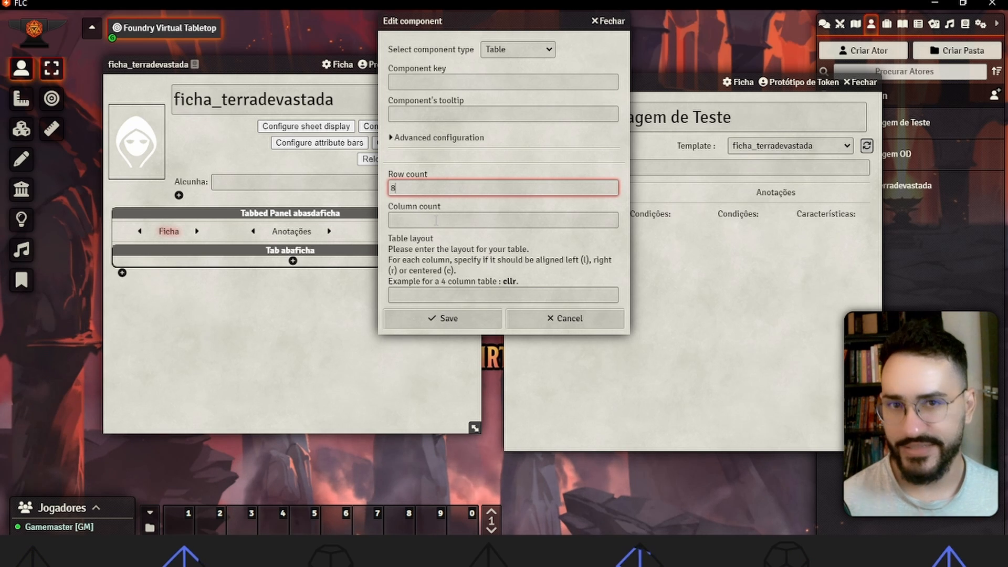
pyautogui.click(437, 221)
pyautogui.write('2')
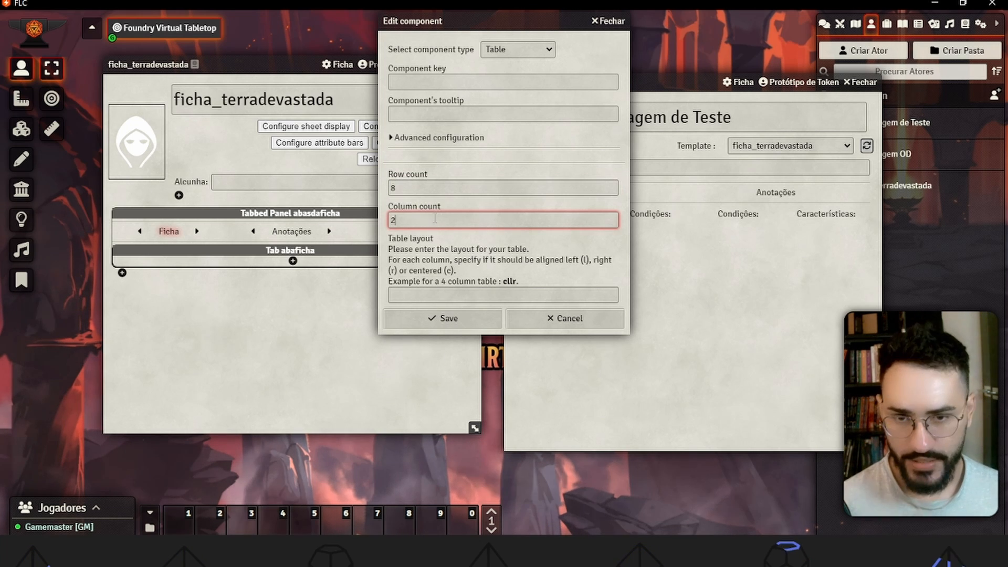
# Step: Try the layout "cl" for the new table and clear it again
pyautogui.click(444, 295)
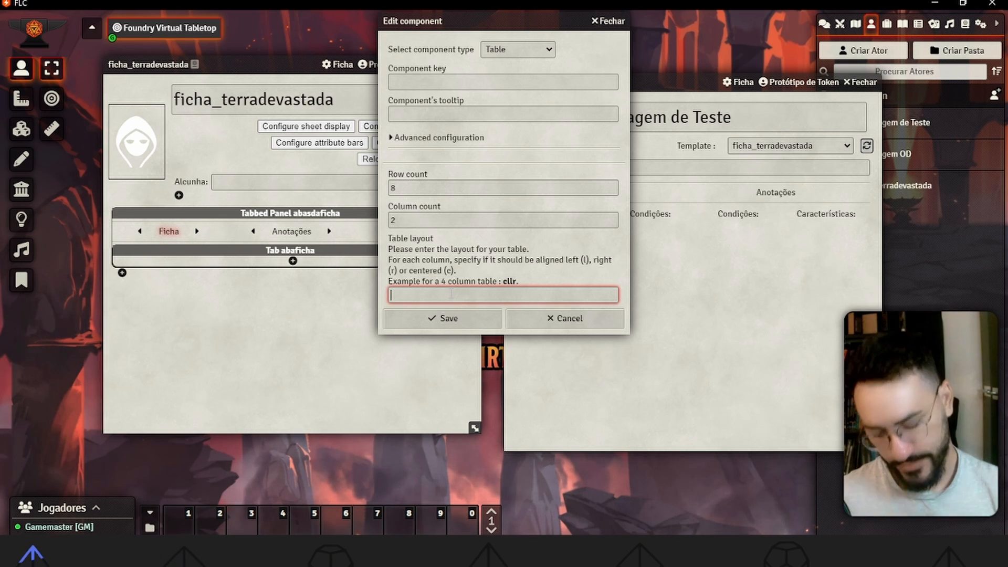
pyautogui.write('l')
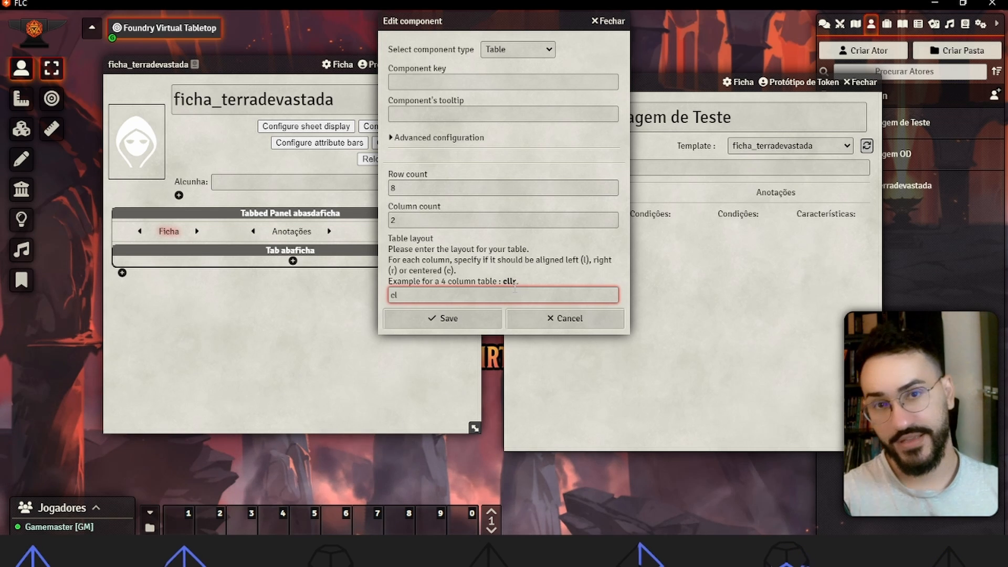
pyautogui.press('BackSpace')
pyautogui.press('BackSpace')
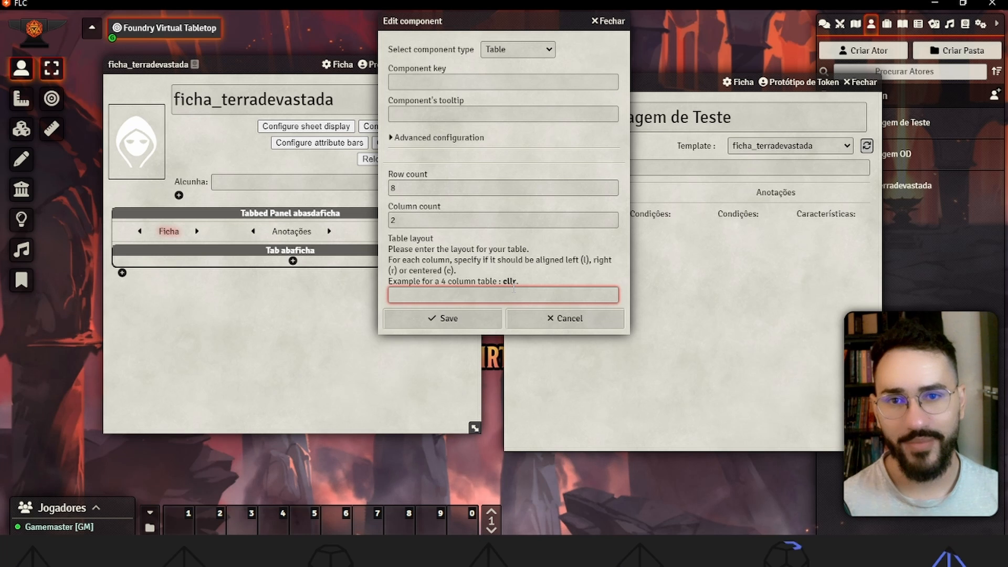
# Step: Give the new table the component key "tabelaficha" and save it
pyautogui.click(467, 82)
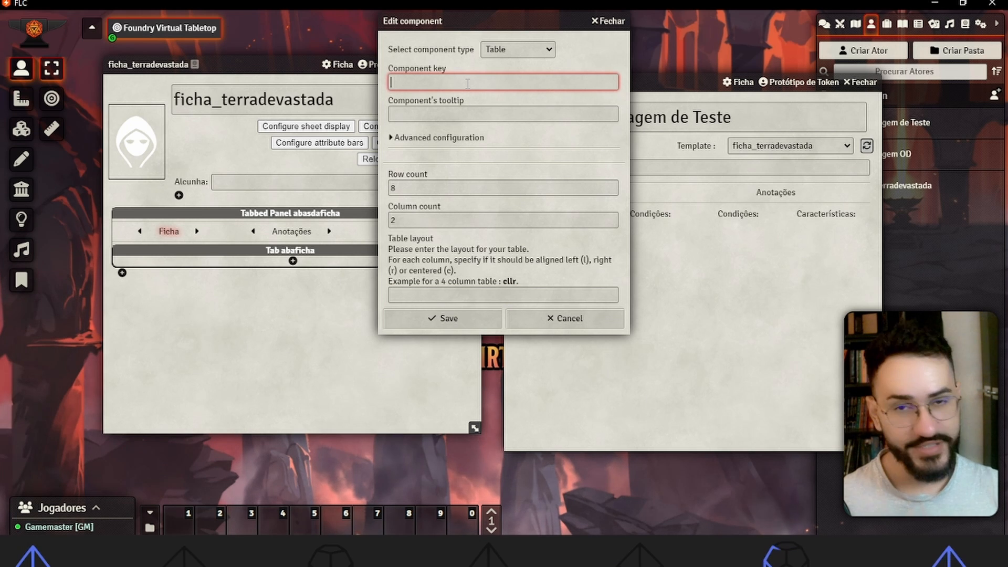
pyautogui.write('ta')
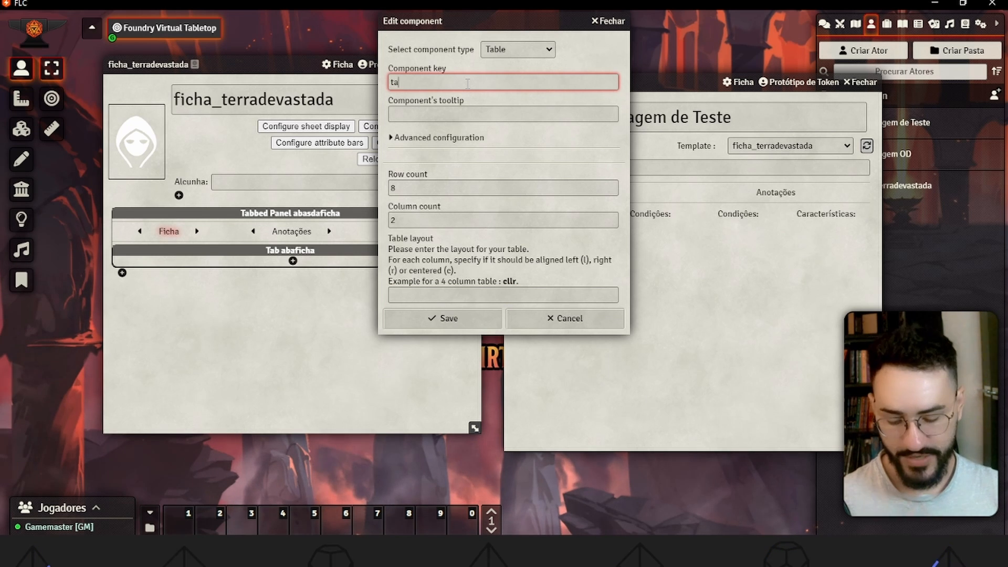
pyautogui.write('belaficha')
pyautogui.press('Tab')
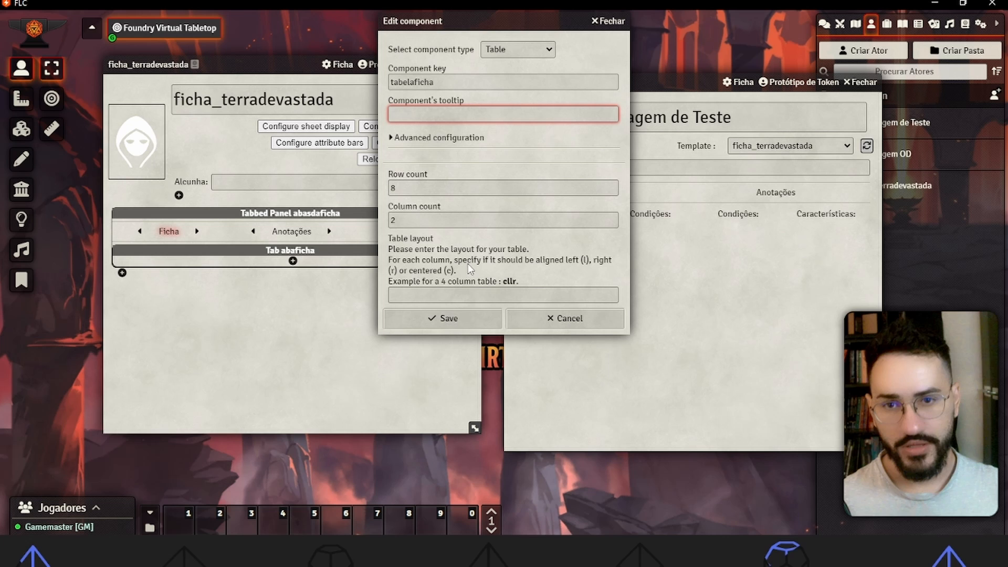
pyautogui.click(450, 318)
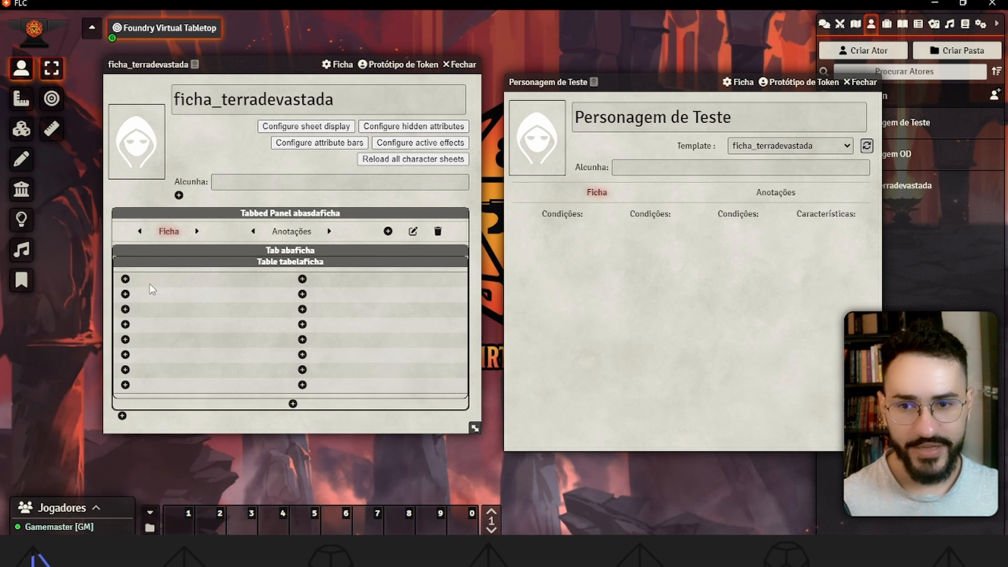
# Step: Add a label with key "rotulocondicoes" and text "Condições:" to the first column of the table's first row
pyautogui.click(125, 279)
pyautogui.click(463, 80)
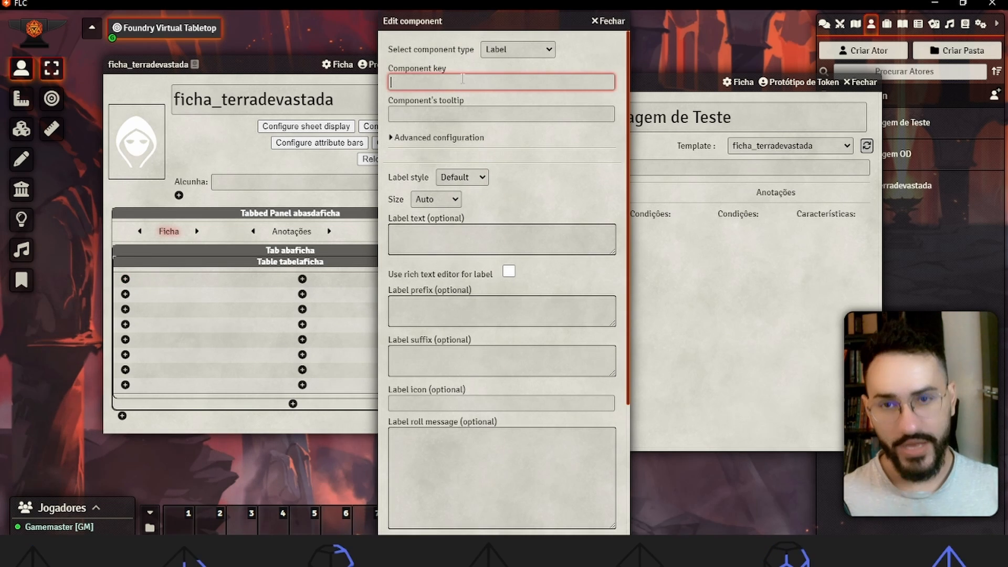
pyautogui.write('rotulocondicoes')
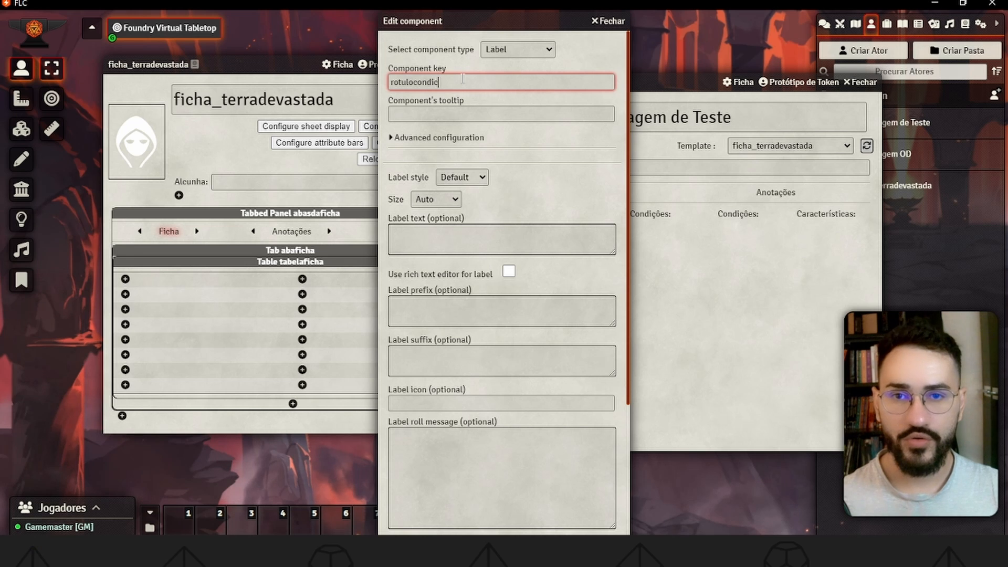
pyautogui.click(469, 240)
pyautogui.write('Condiçõ')
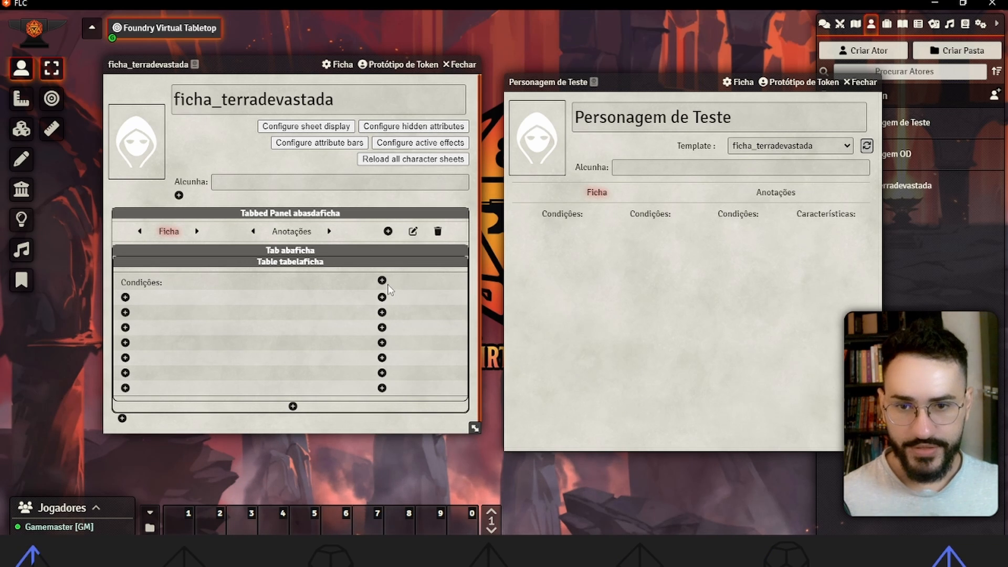
# Step: Add a label with key "rotulocaracteristicas" and text "Características:" to the first row's second column, and reload the template on Personagem de Teste
pyautogui.click(382, 281)
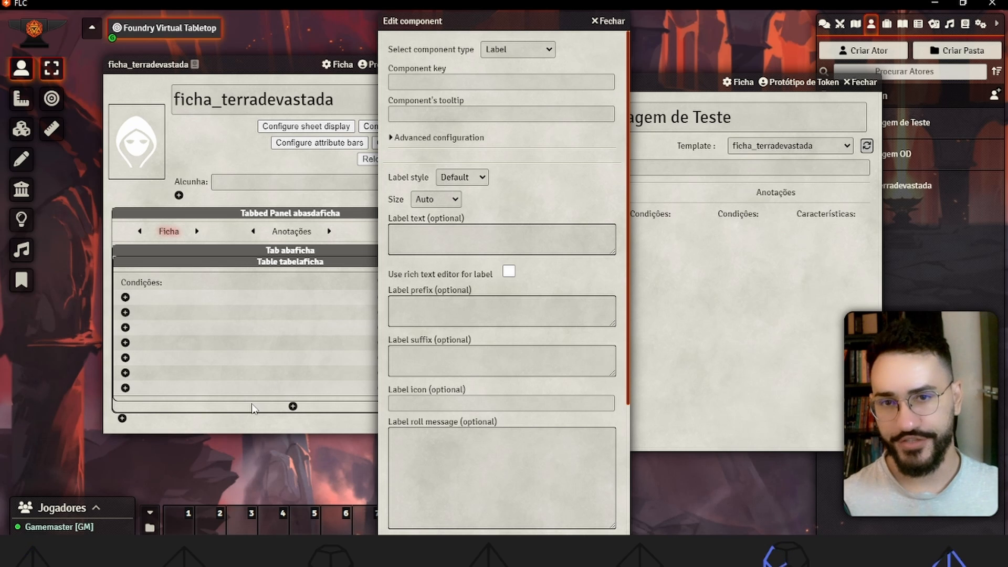
pyautogui.click(451, 83)
pyautogui.write('r')
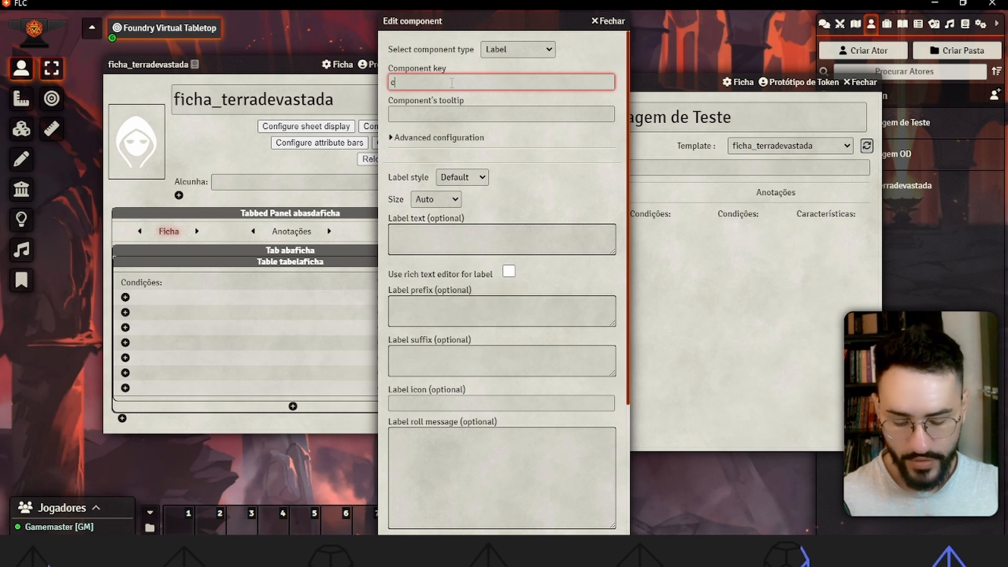
pyautogui.write('otulocaracteristicas')
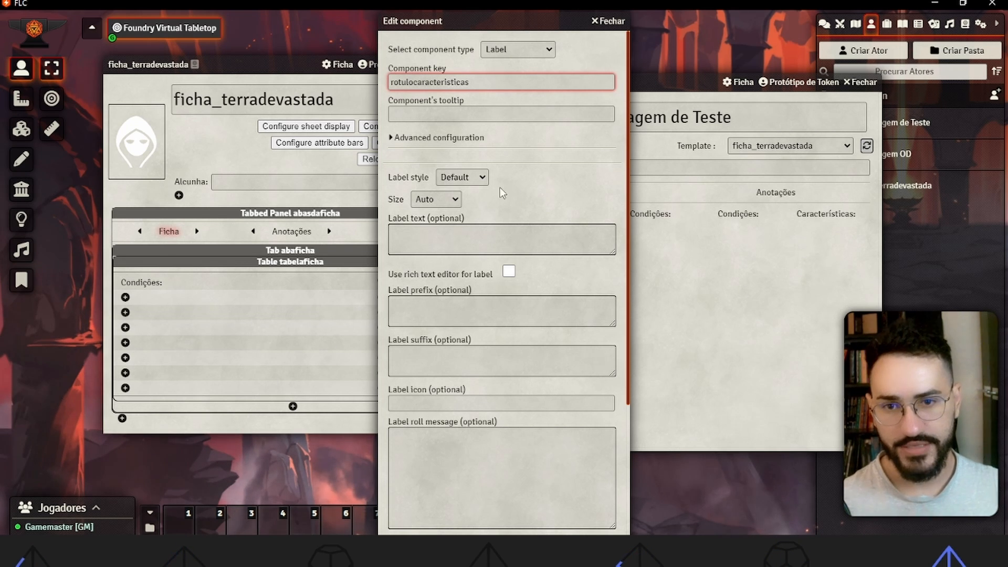
pyautogui.click(448, 245)
pyautogui.write('Cract')
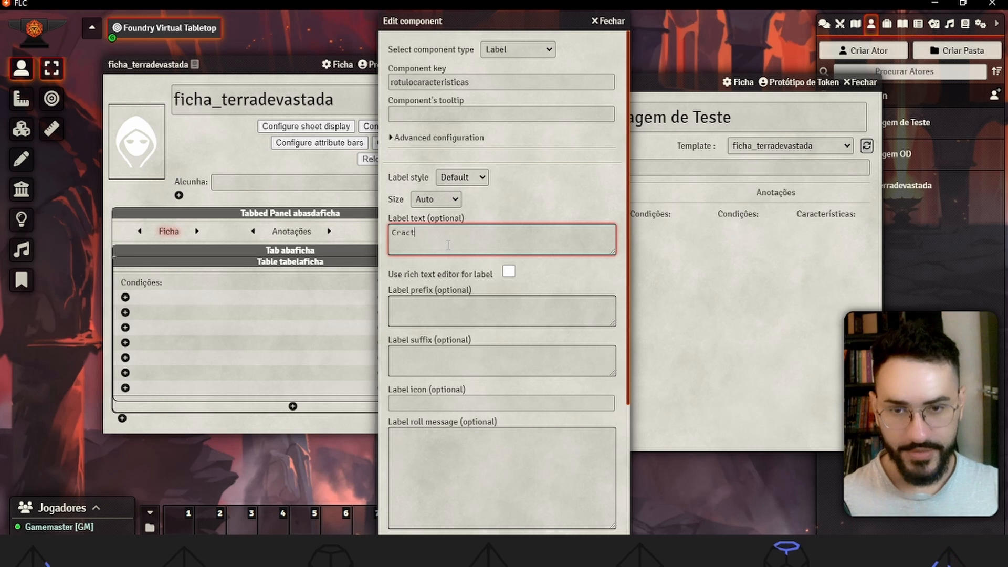
pyautogui.write('terísticas:')
pyautogui.scroll(-5, 448, 246)
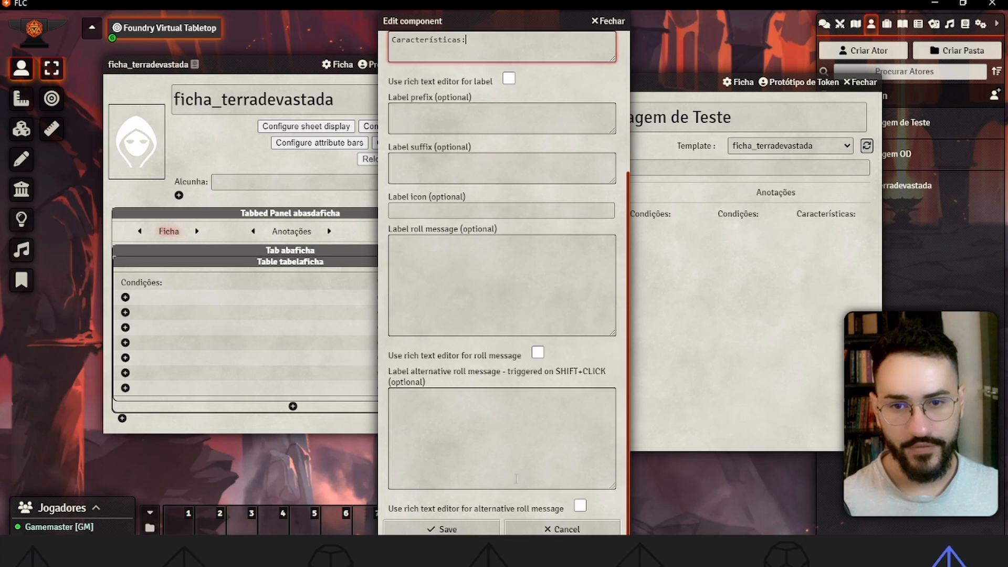
pyautogui.click(443, 528)
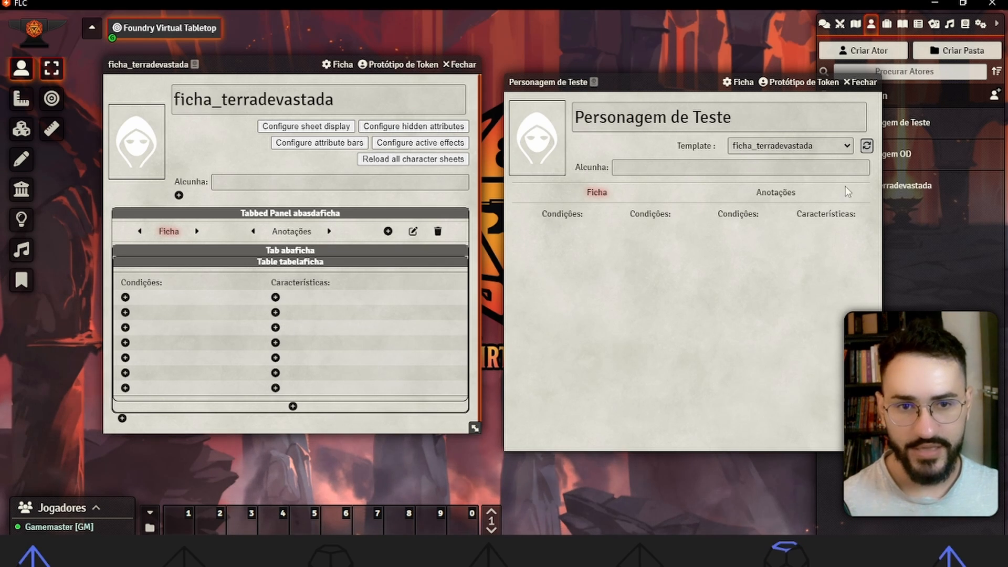
pyautogui.click(866, 146)
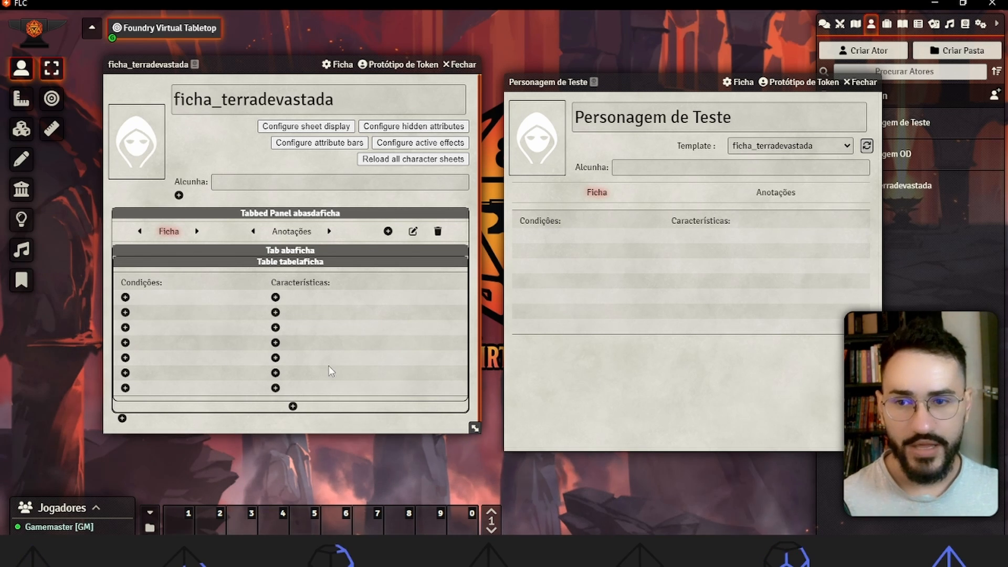
# Step: Center both columns of the tabelaficha table by setting its layout to "cc"
pyautogui.click(292, 264)
pyautogui.click(477, 400)
pyautogui.write('cc')
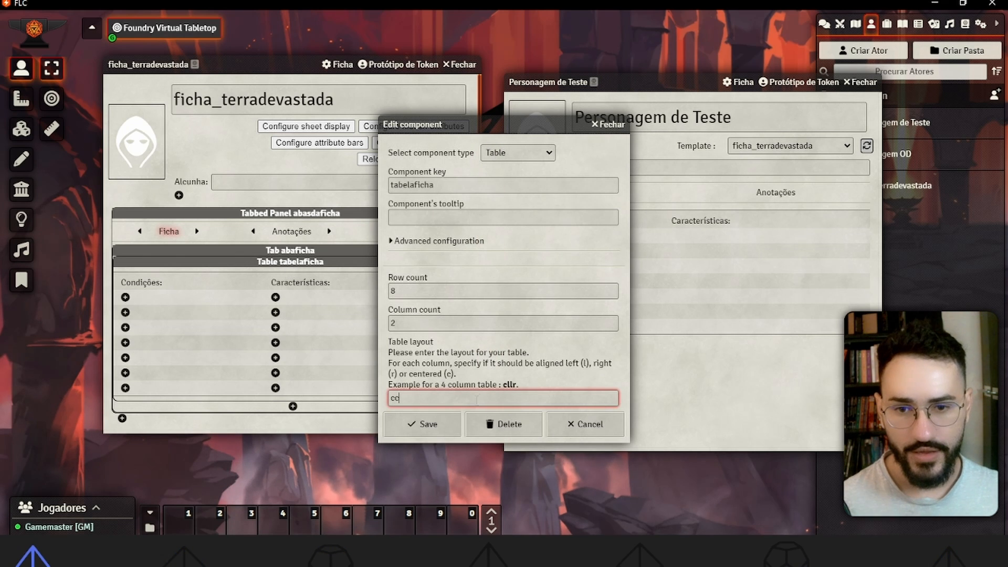
pyautogui.click(453, 430)
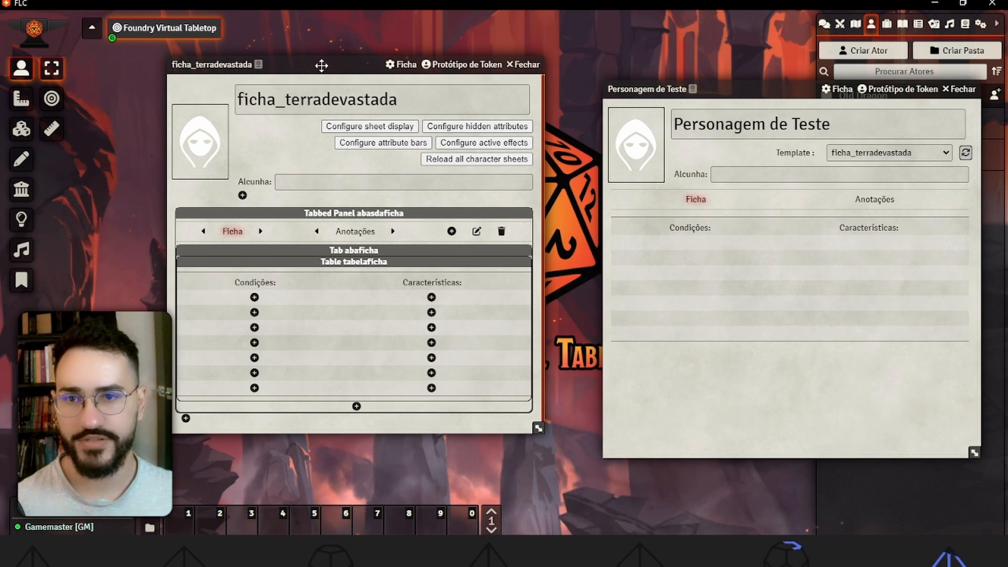
# Step: Move the ficha_terradevastada window closer to the test character's sheet and check the section layout in FichaTD.pdf in Foxit PDF Reader
pyautogui.moveTo(322, 65); pyautogui.dragTo(376, 74)
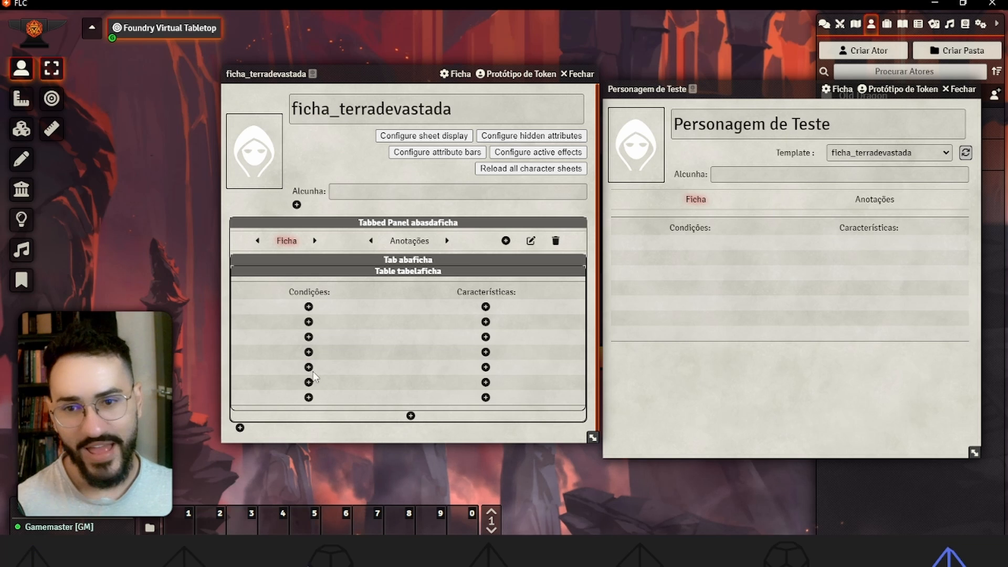
pyautogui.hotkey('alt', 'Tab')
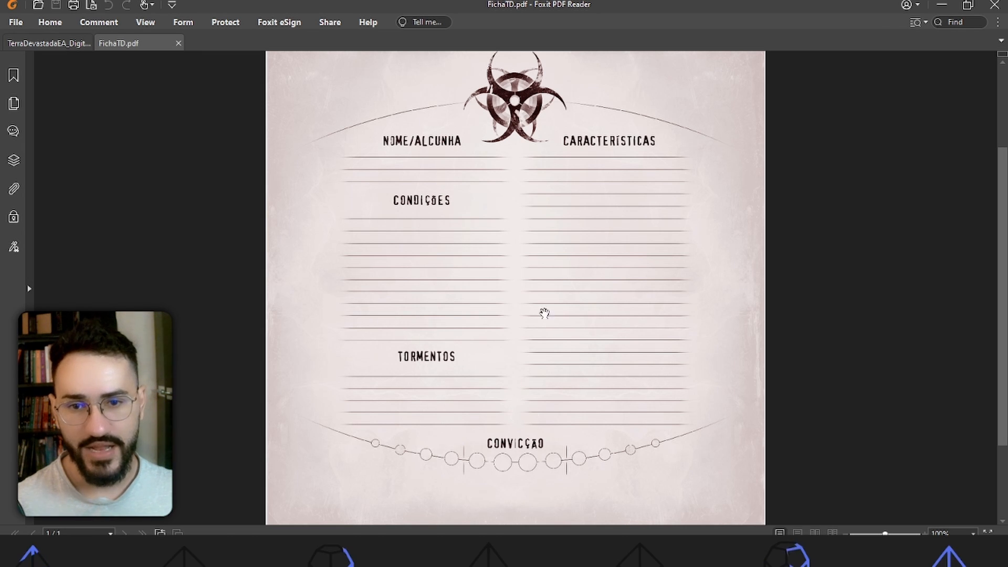
pyautogui.hotkey('alt', 'Tab')
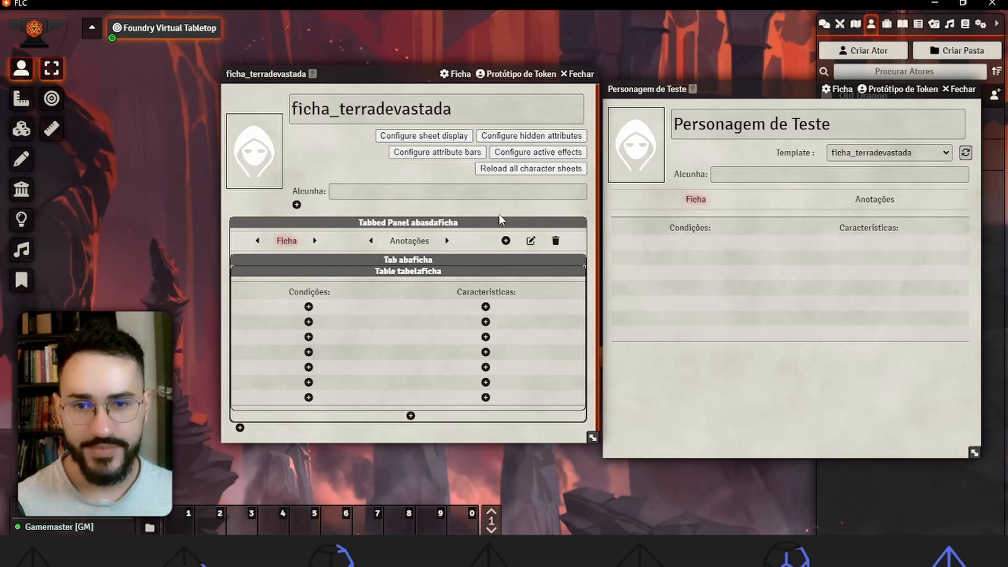
# Step: Add a dynamic table with key tabelacondicoes in the first cell under Condições in the template, and reload the test character's sheet
pyautogui.click(309, 306)
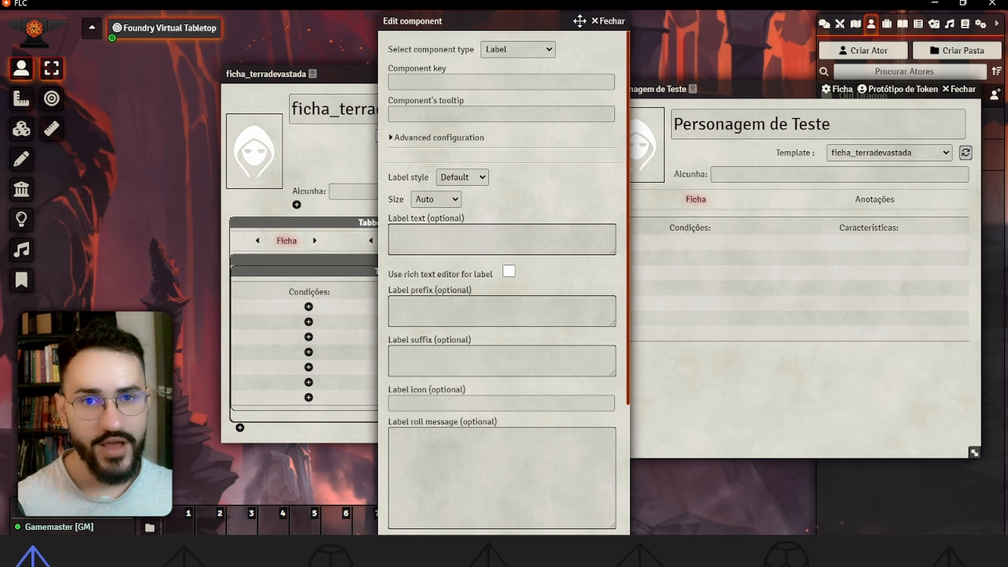
pyautogui.click(598, 22)
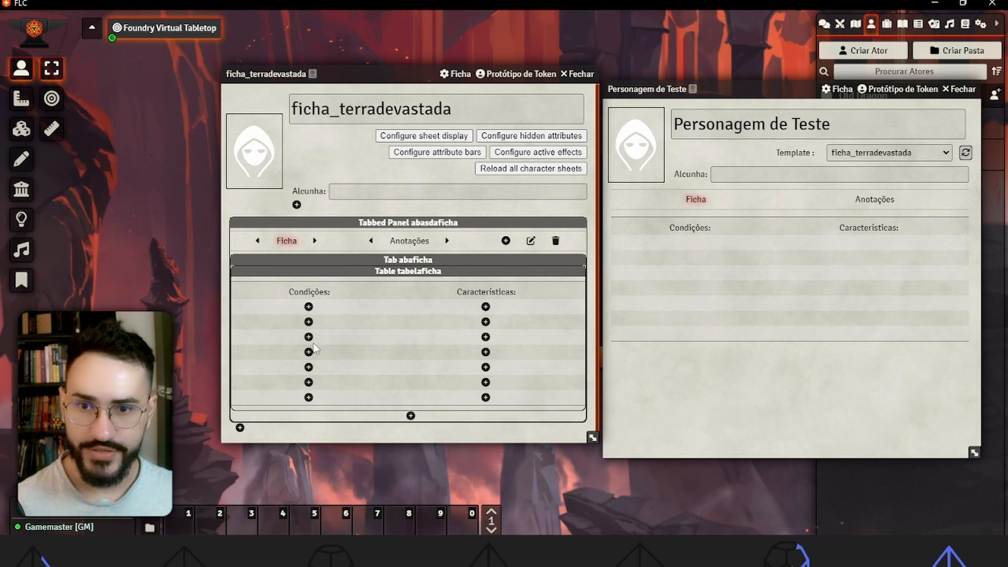
pyautogui.click(309, 306)
pyautogui.click(518, 49)
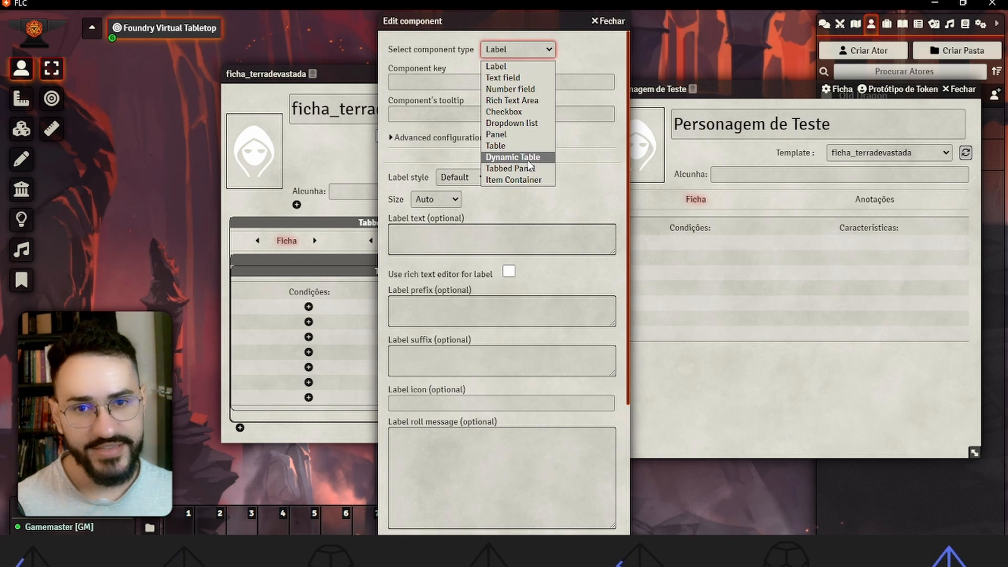
pyautogui.click(526, 162)
pyautogui.click(489, 79)
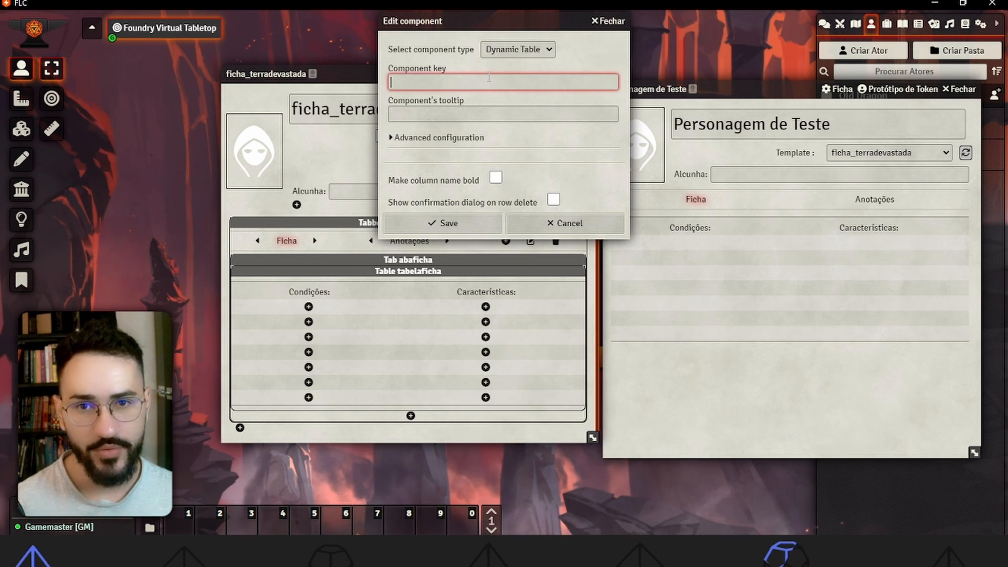
pyautogui.write('tabelacondicoes')
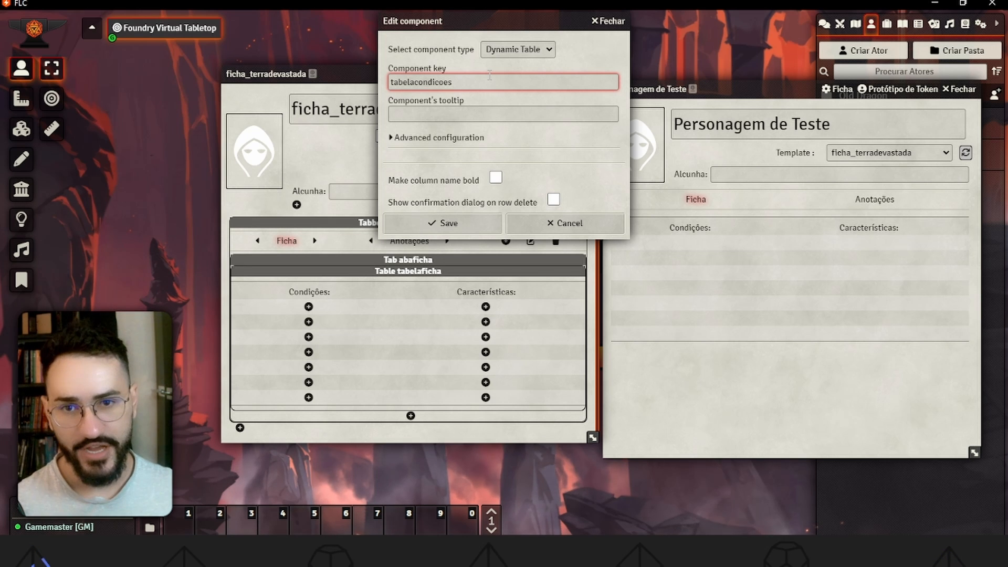
pyautogui.press('Tab')
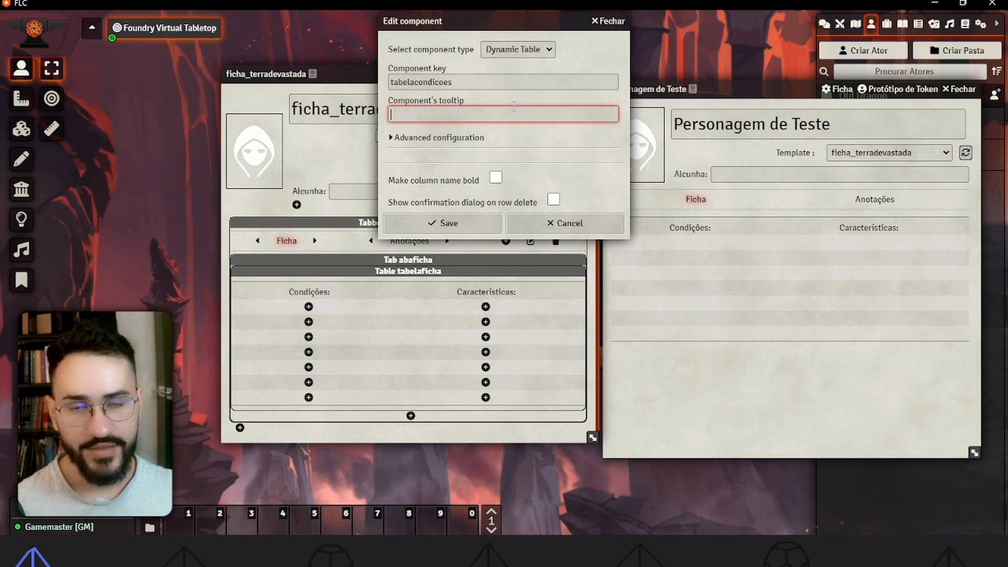
pyautogui.click(478, 223)
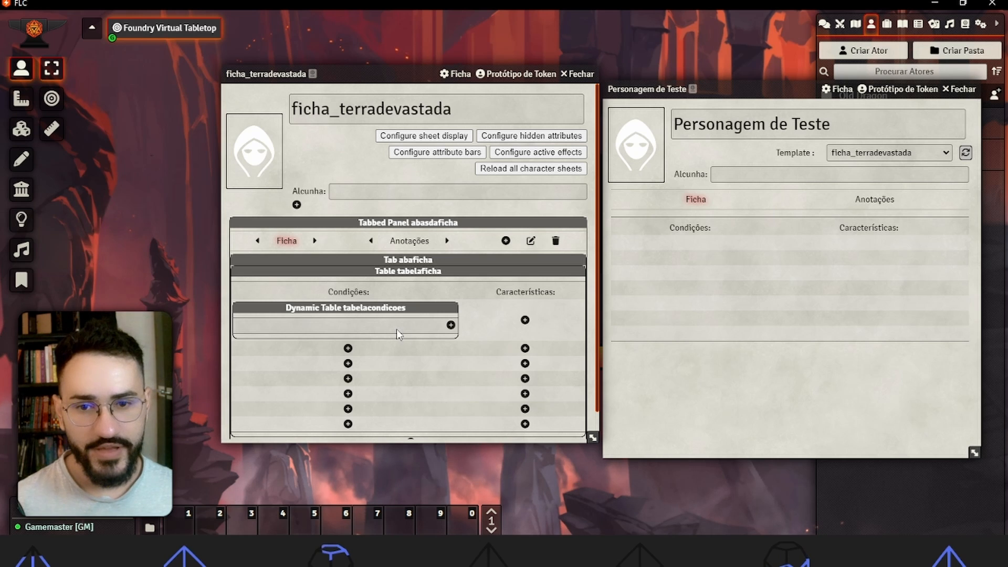
pyautogui.click(965, 153)
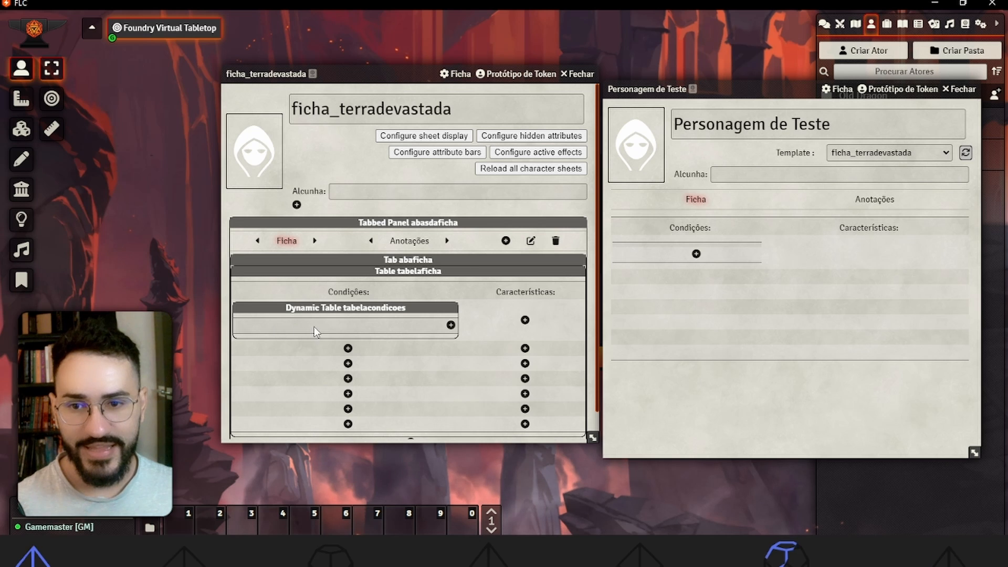
# Step: Add a text field with key condicao1 as a column of the tabelacondicoes table, and reload the test character's sheet
pyautogui.click(450, 325)
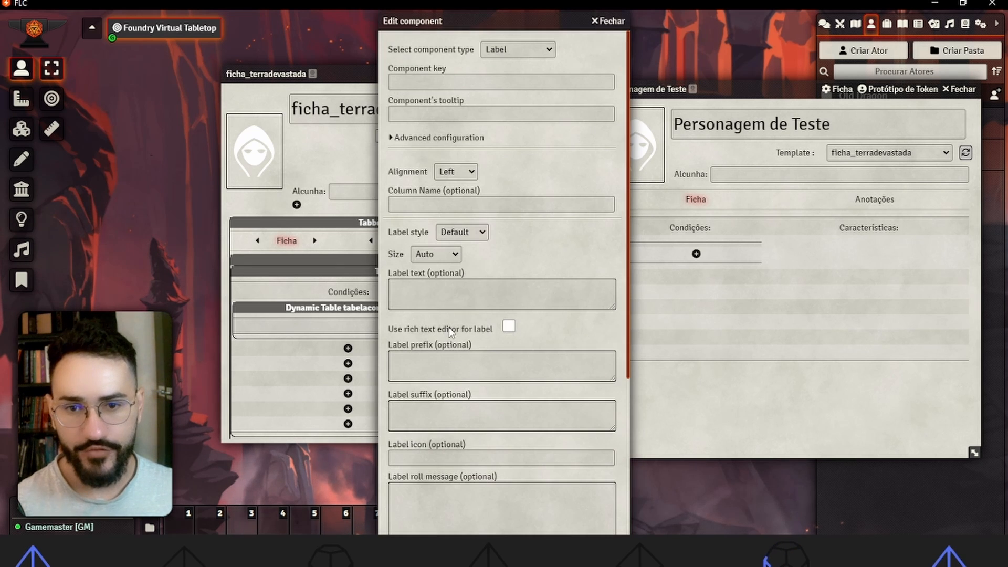
pyautogui.click(445, 84)
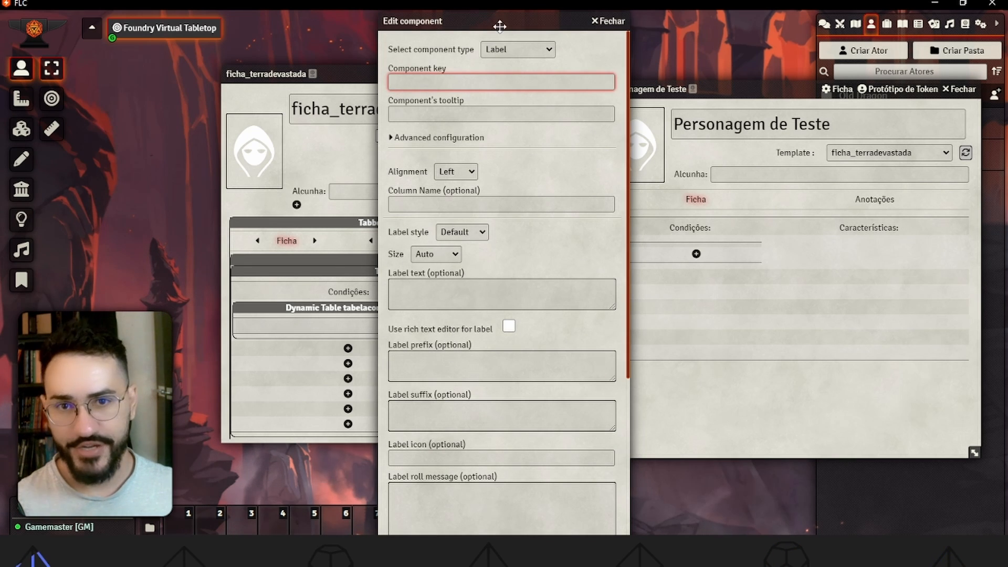
pyautogui.moveTo(507, 15); pyautogui.dragTo(524, 16)
pyautogui.click(538, 48)
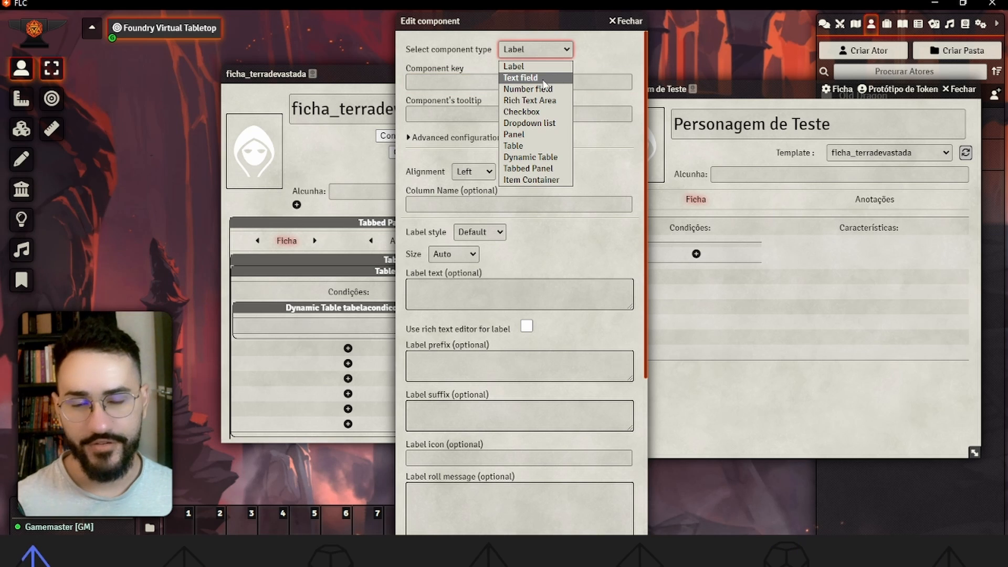
pyautogui.click(540, 78)
pyautogui.click(527, 82)
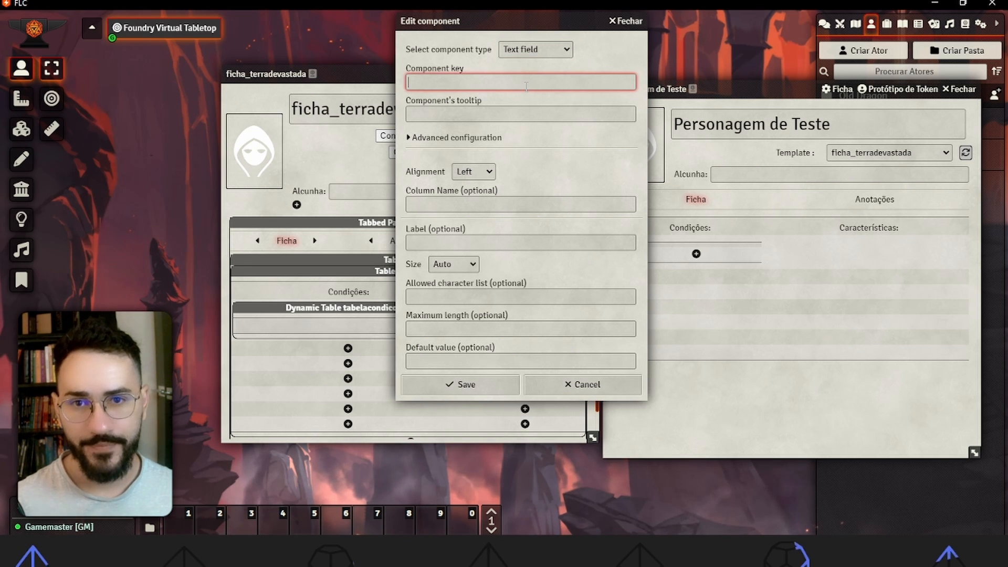
pyautogui.write('condicao')
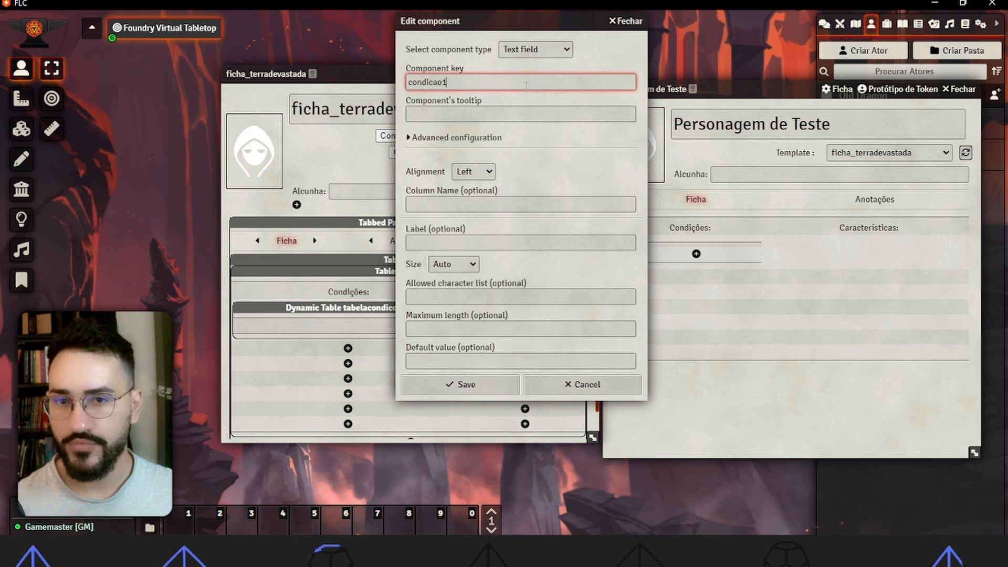
pyautogui.write('1')
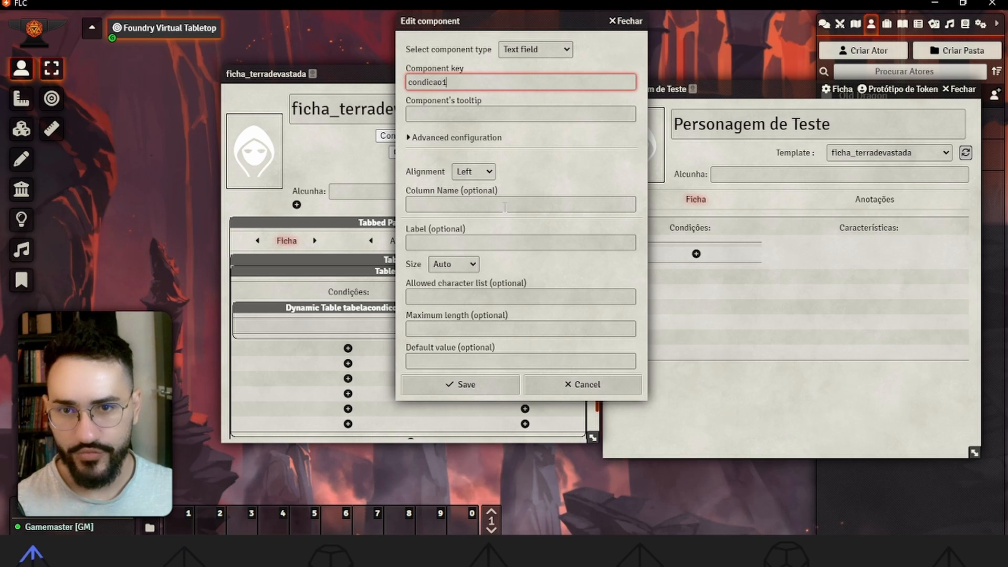
pyautogui.click(515, 135)
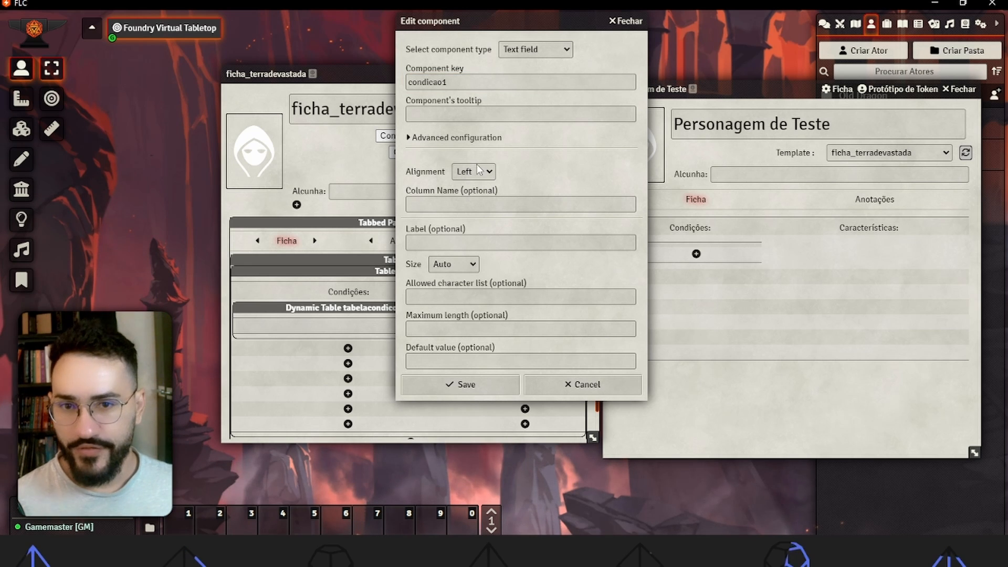
pyautogui.click(487, 206)
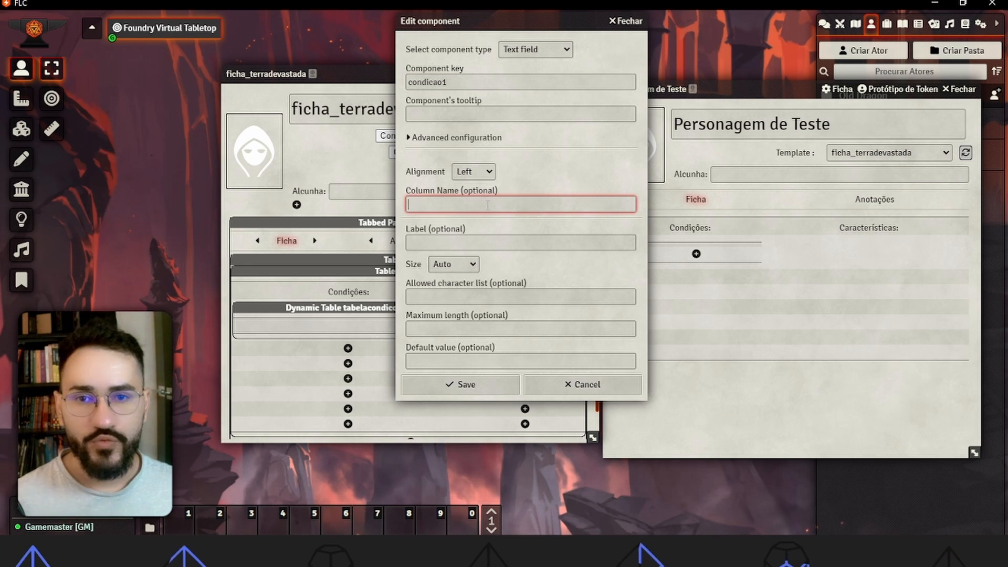
pyautogui.click(485, 243)
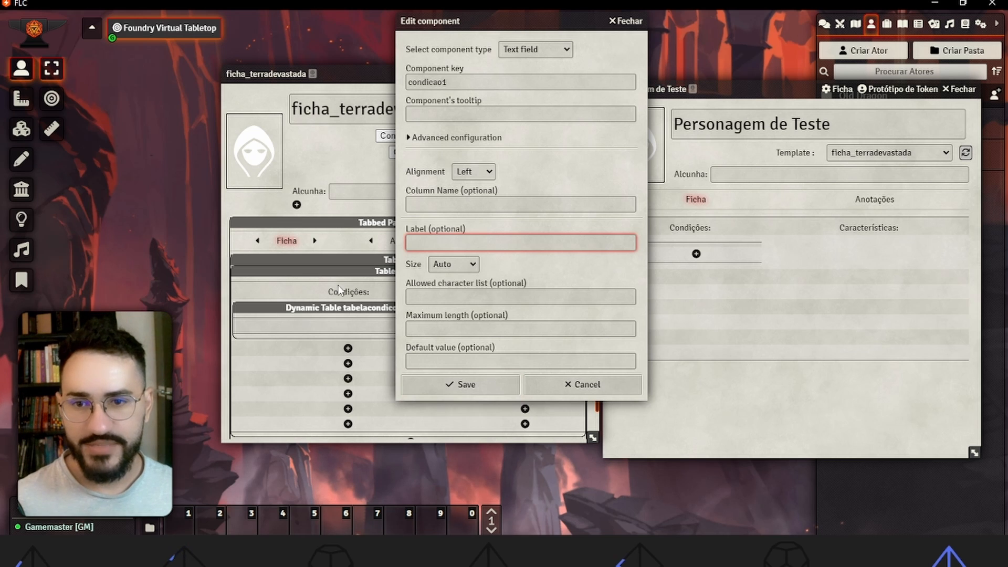
pyautogui.click(512, 386)
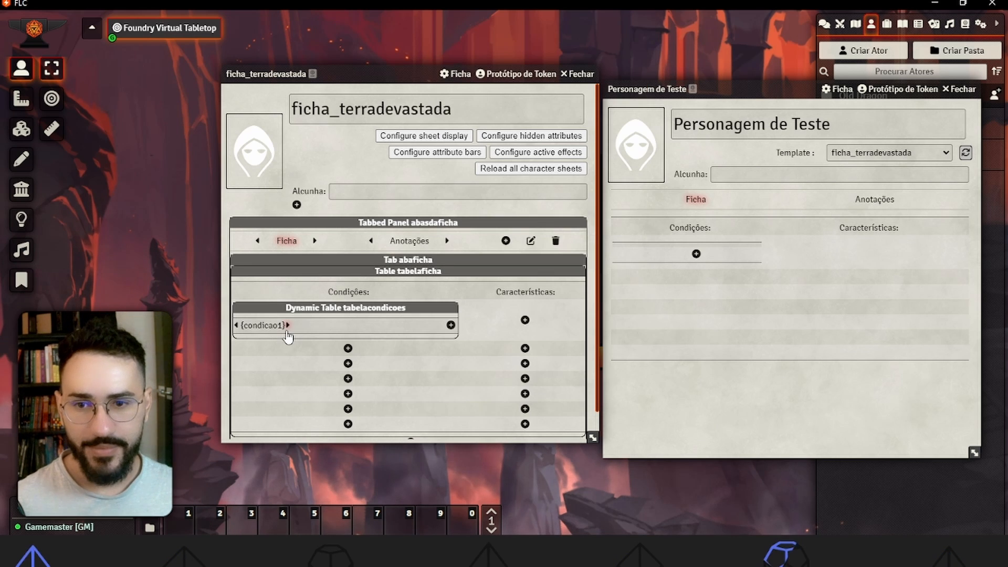
pyautogui.click(964, 153)
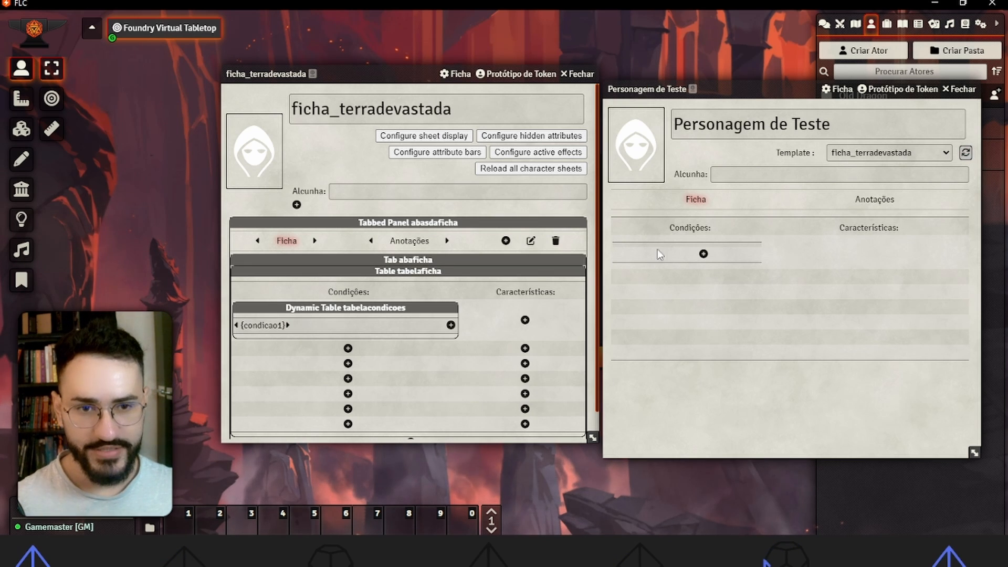
# Step: Add four blank rows to the Condições table on the Personagem de Teste sheet
pyautogui.click(703, 253)
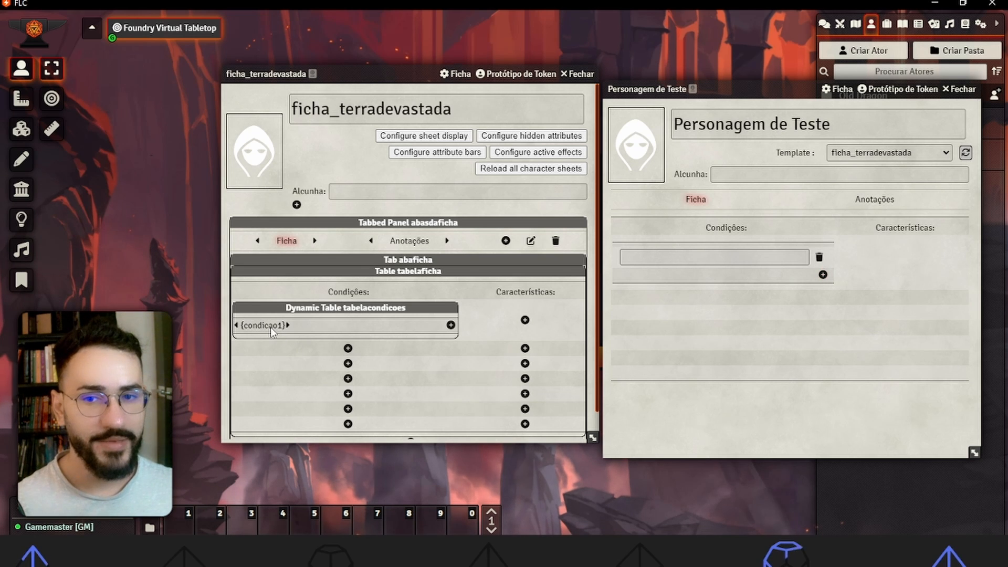
pyautogui.click(823, 275)
pyautogui.click(822, 295)
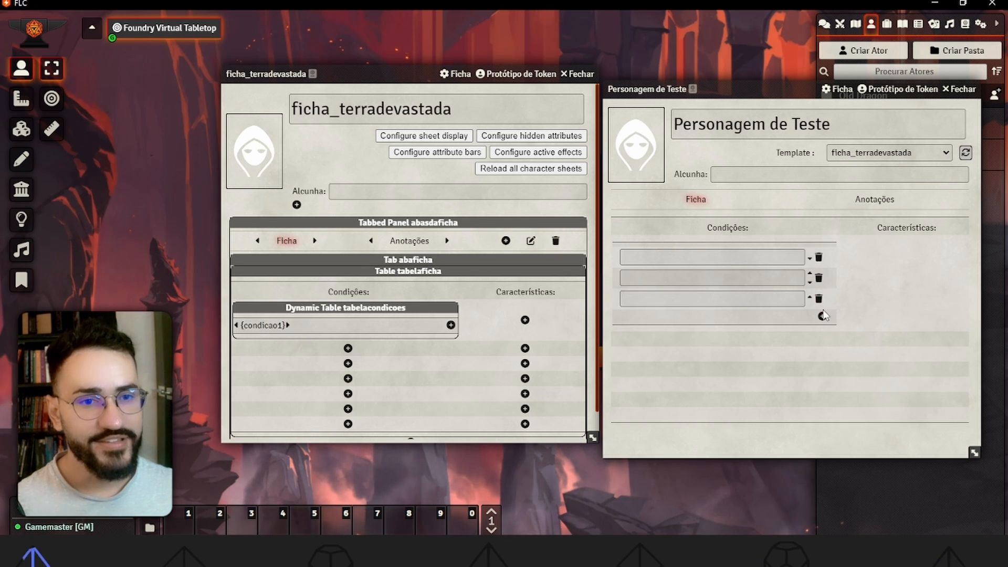
pyautogui.click(822, 315)
# Step: Fill the four Condições rows with the sample texts rasda, sdfas, asdfa and asdf
pyautogui.click(713, 256)
pyautogui.write('rasda')
pyautogui.click(715, 298)
pyautogui.write('asdfa')
pyautogui.hotkey('shift', 'Tab')
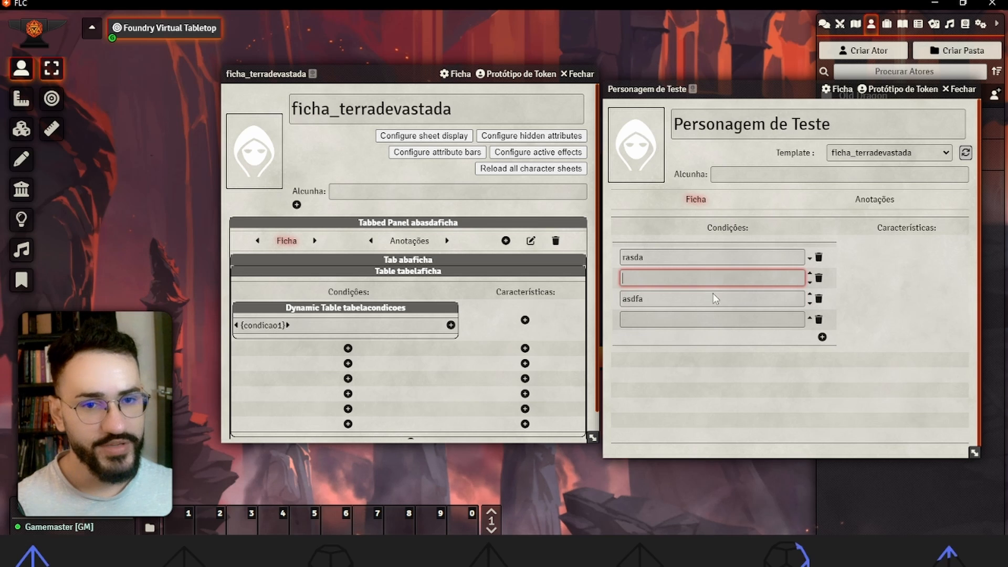
pyautogui.write('sdfas')
pyautogui.click(714, 326)
pyautogui.write('asdf')
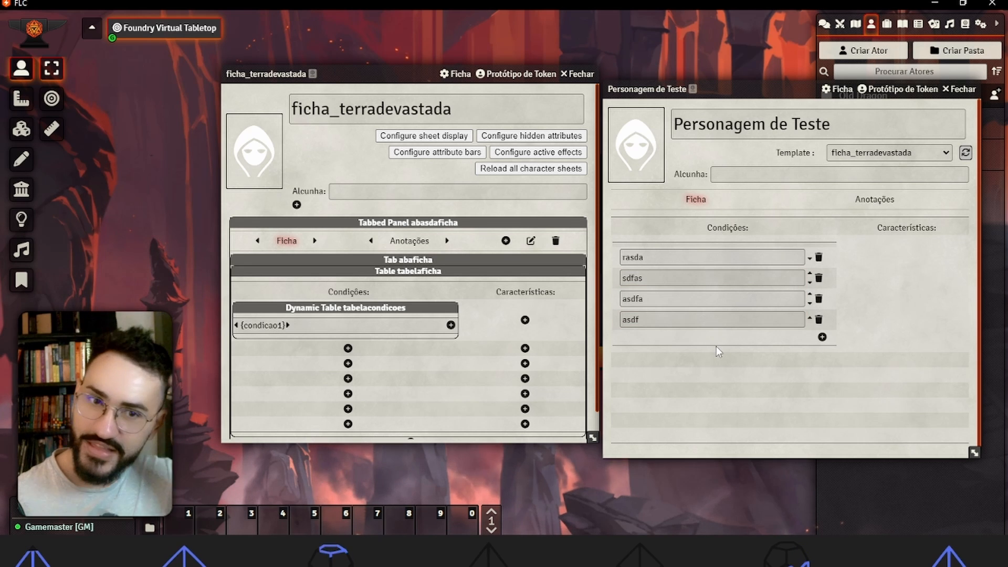
# Step: Add a fifth row to the test character's Condições table and delete all five rows
pyautogui.click(822, 336)
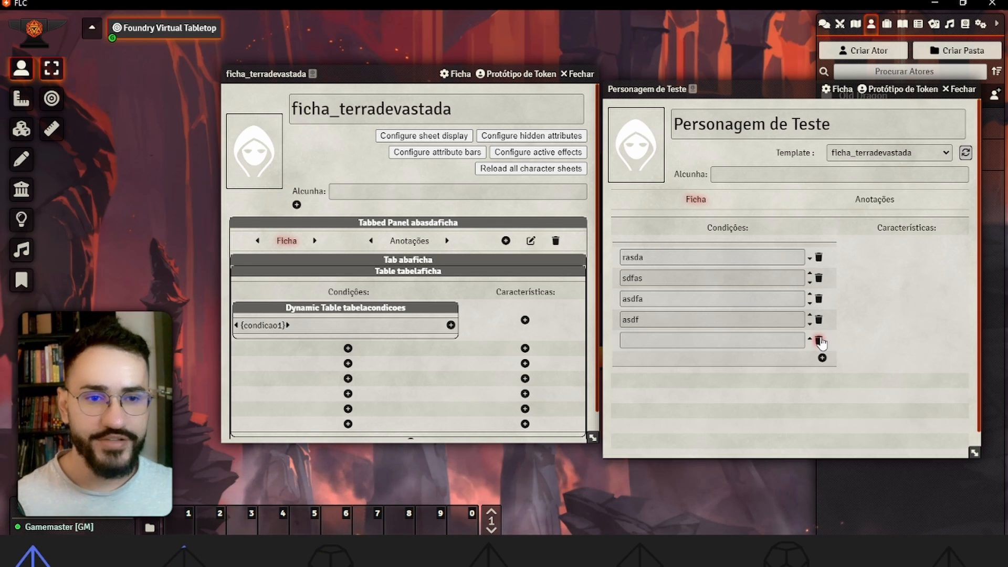
pyautogui.click(818, 340)
pyautogui.click(818, 319)
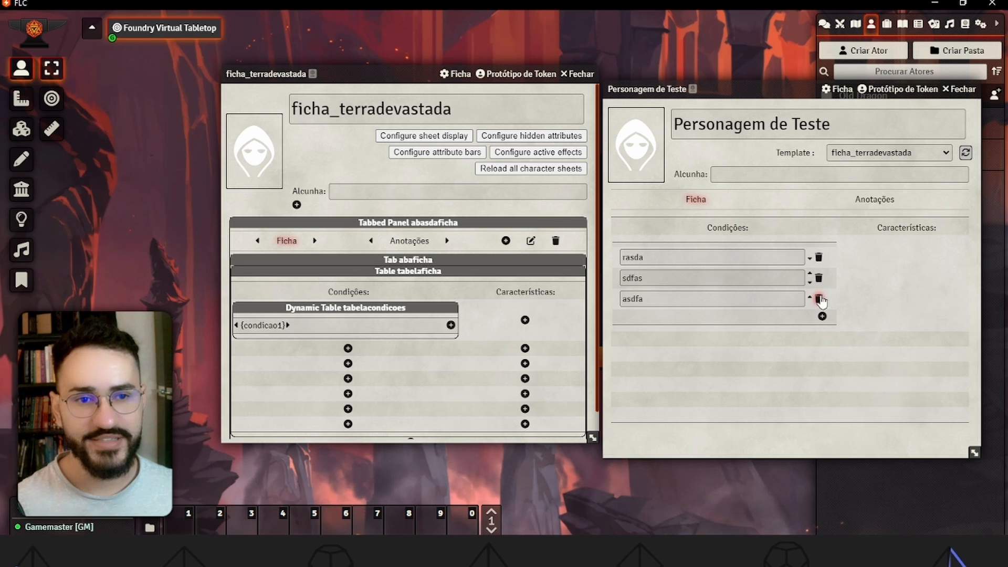
pyautogui.click(818, 299)
pyautogui.click(818, 277)
pyautogui.click(818, 256)
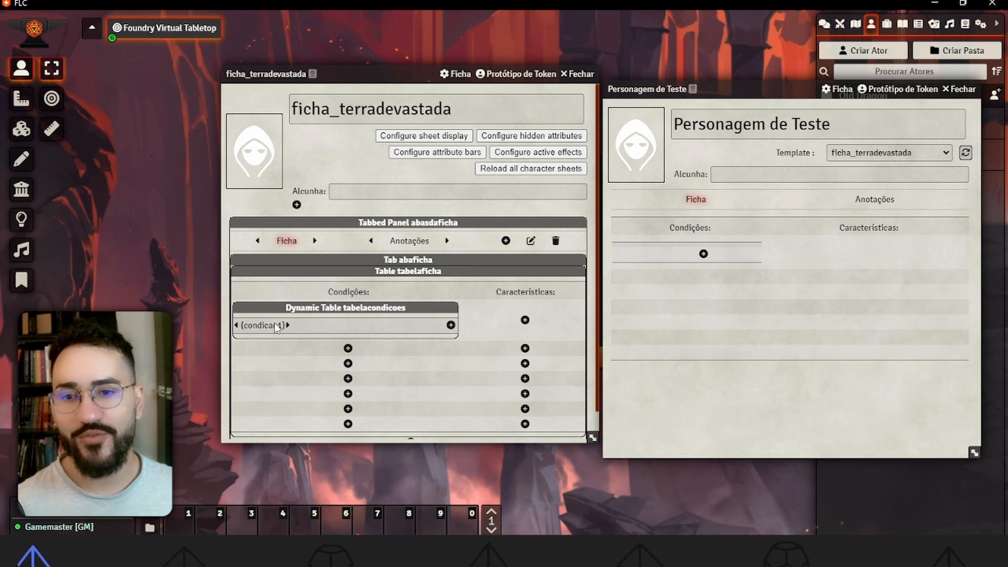
# Step: Start a new label component in the tabelacondicoes table and set its component key to rolarcondicoes
pyautogui.click(451, 325)
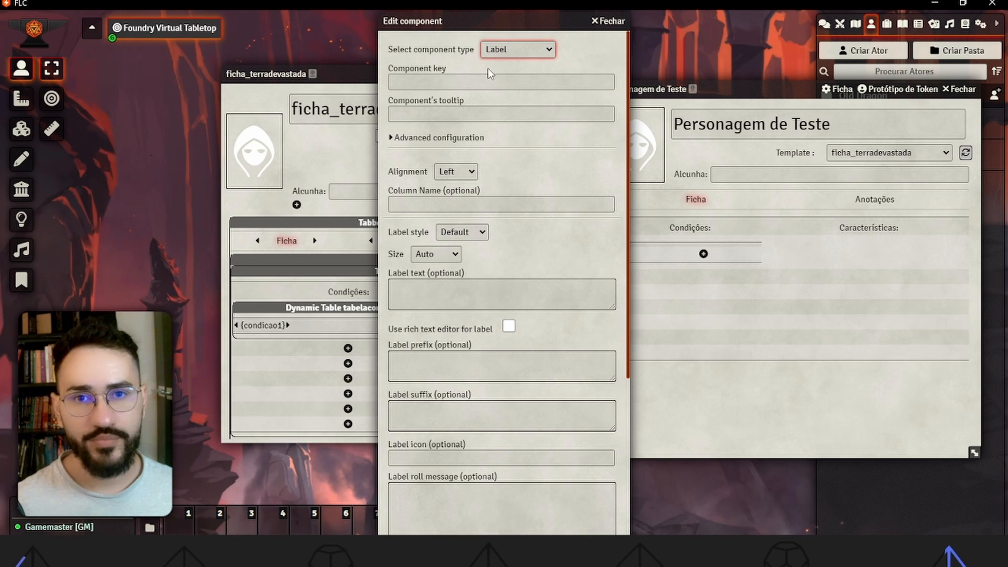
pyautogui.click(460, 83)
pyautogui.write('rolag')
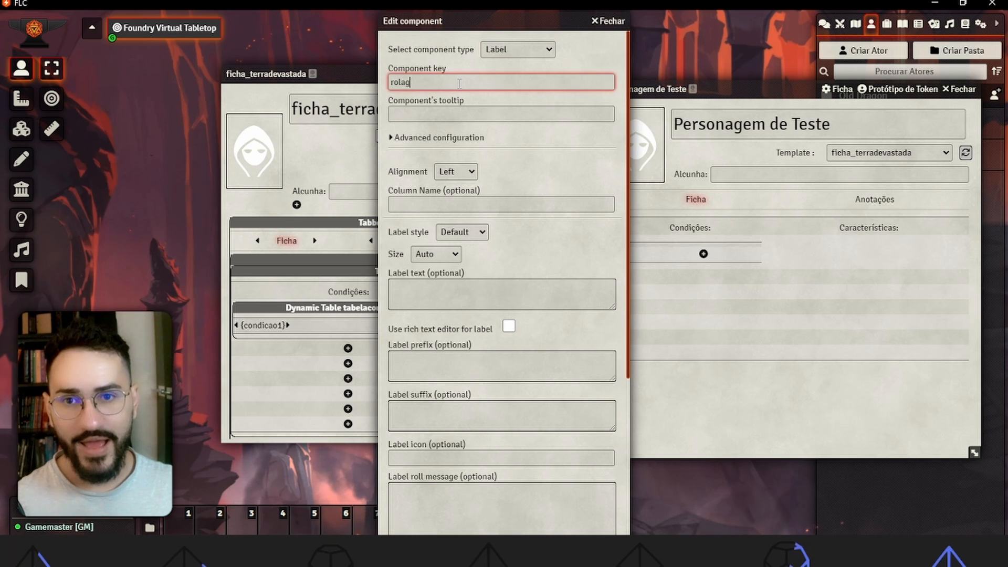
pyautogui.press('BackSpace')
pyautogui.write('r')
pyautogui.write('condicoes')
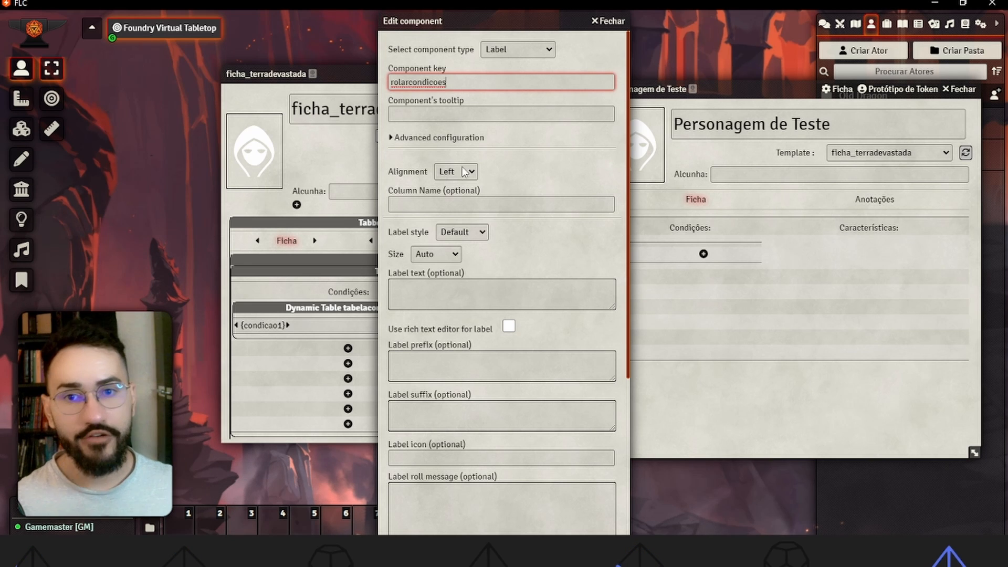
# Step: Set the new component's label text to Rolar and open its roll message for editing
pyautogui.click(445, 299)
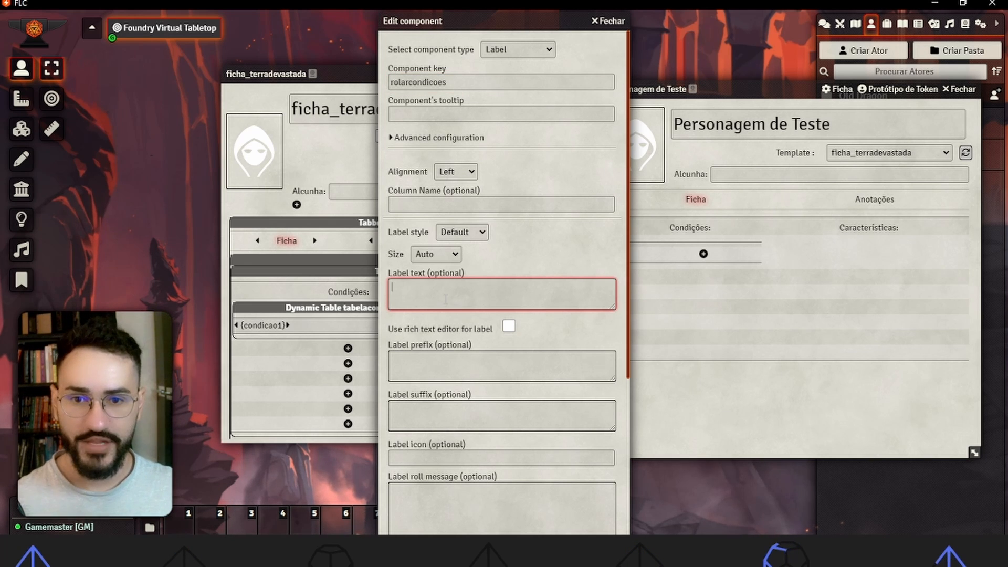
pyautogui.scroll(-2, 473, 359)
pyautogui.scroll(-4, 471, 242)
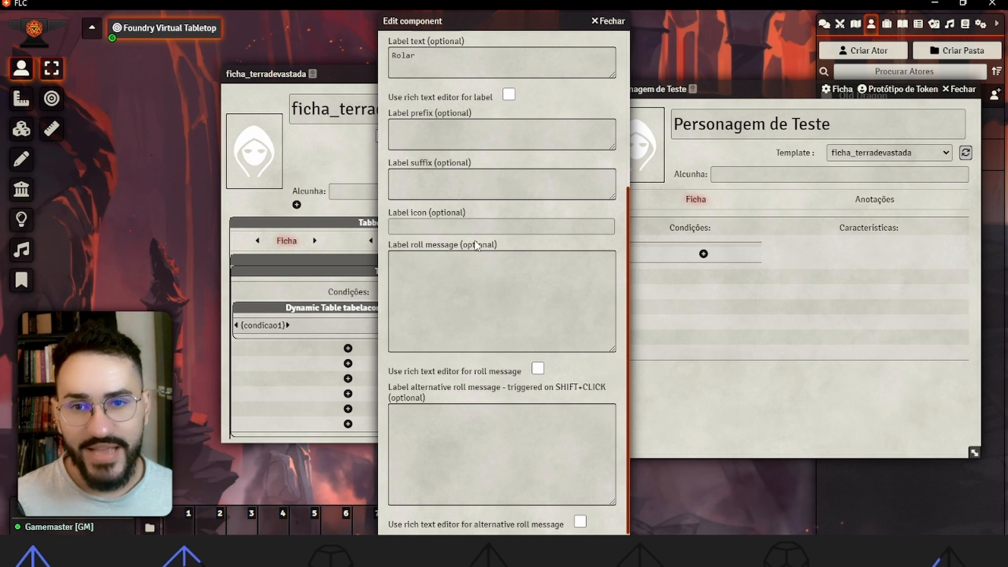
pyautogui.scroll(-1, 413, 255)
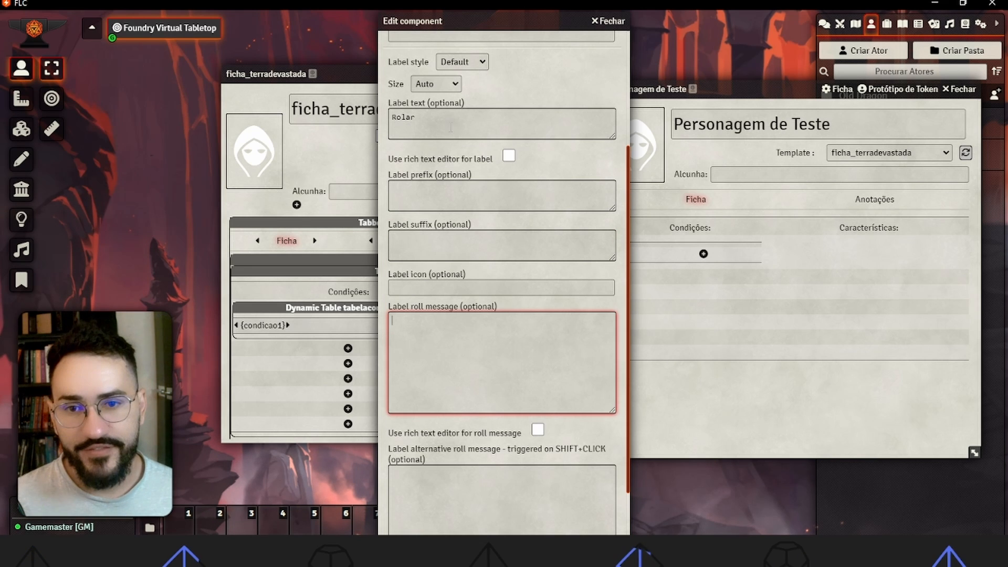
pyautogui.click(450, 127)
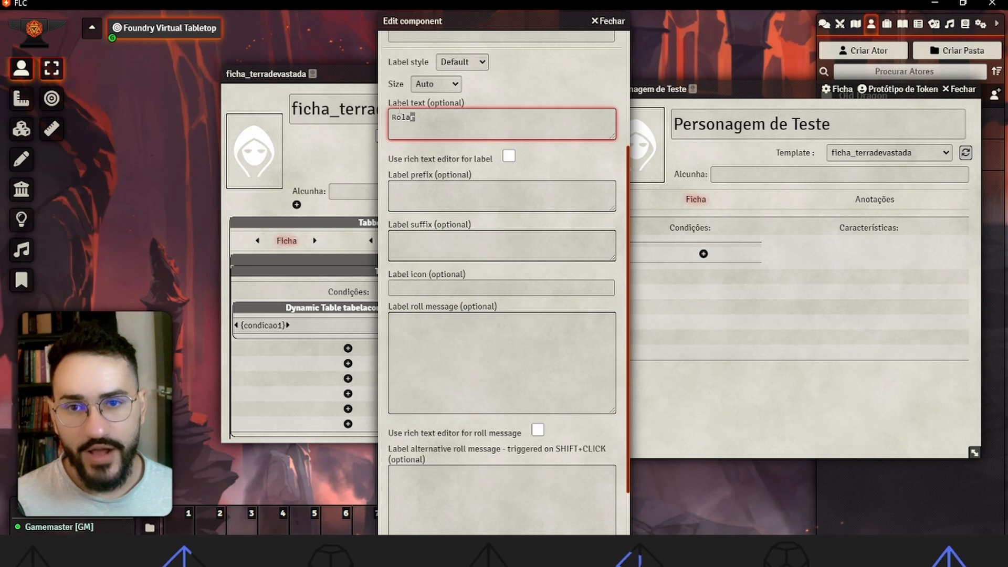
pyautogui.click(486, 287)
pyautogui.click(460, 330)
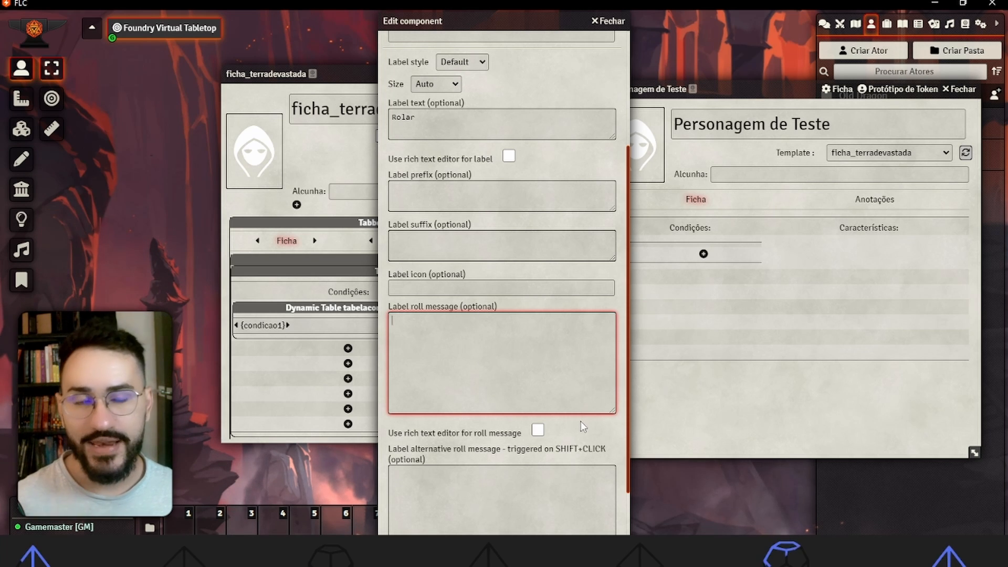
# Step: Switch to the Custom System Builder GitLab page and find section 4.5, Add rolls, in its documentation
pyautogui.hotkey('alt', 'Tab')
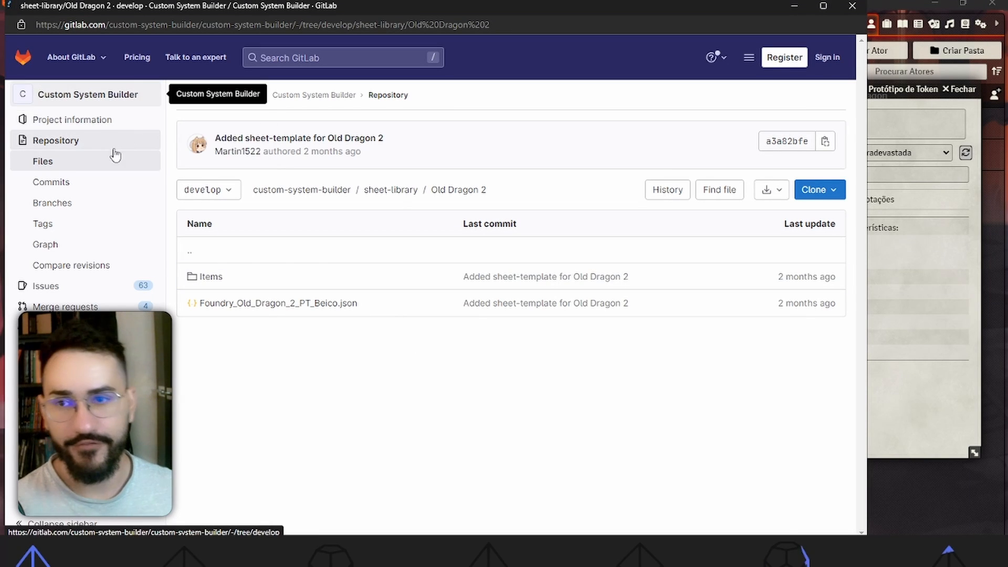
pyautogui.click(79, 94)
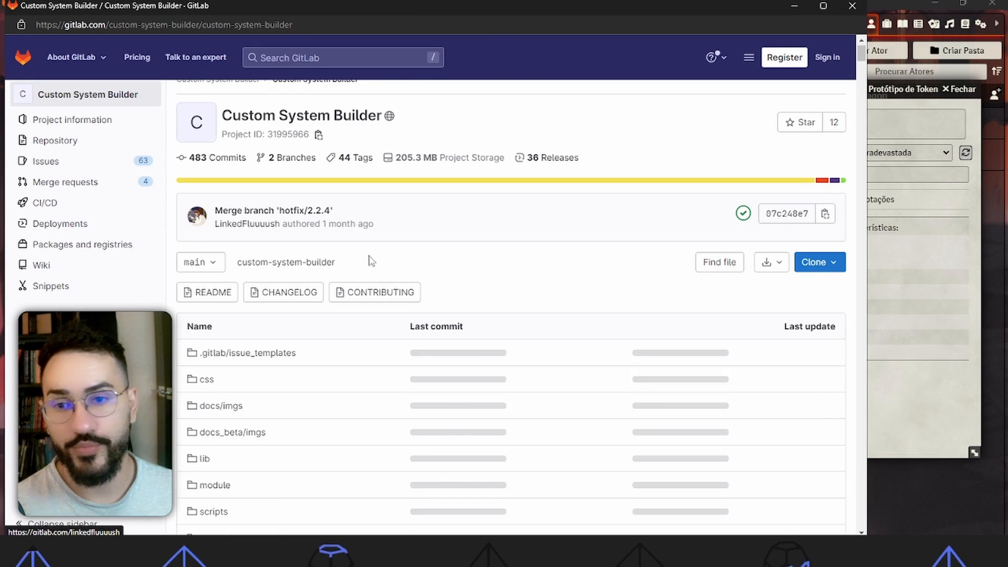
pyautogui.scroll(-10, 369, 259)
pyautogui.scroll(-15, 396, 329)
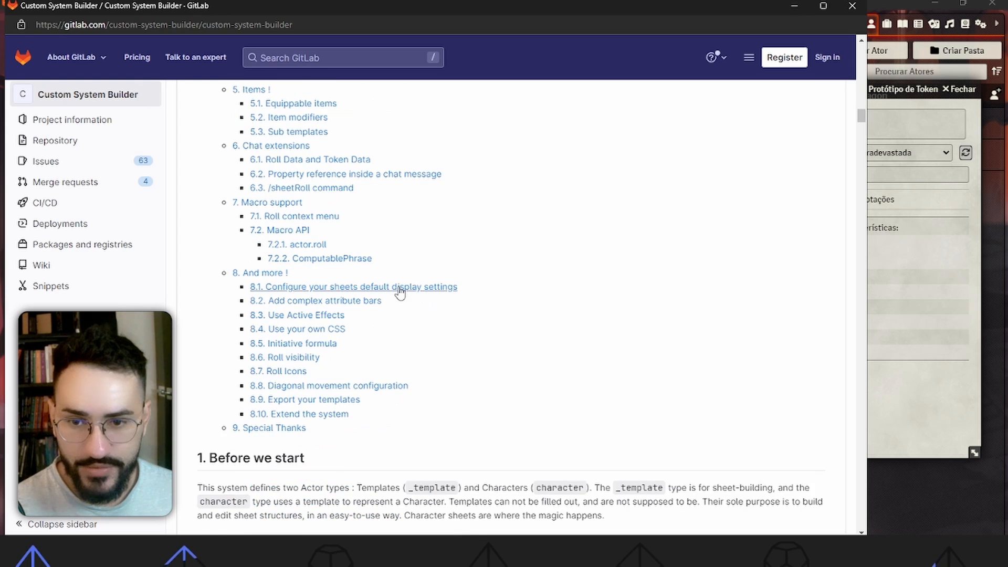
pyautogui.scroll(5, 401, 293)
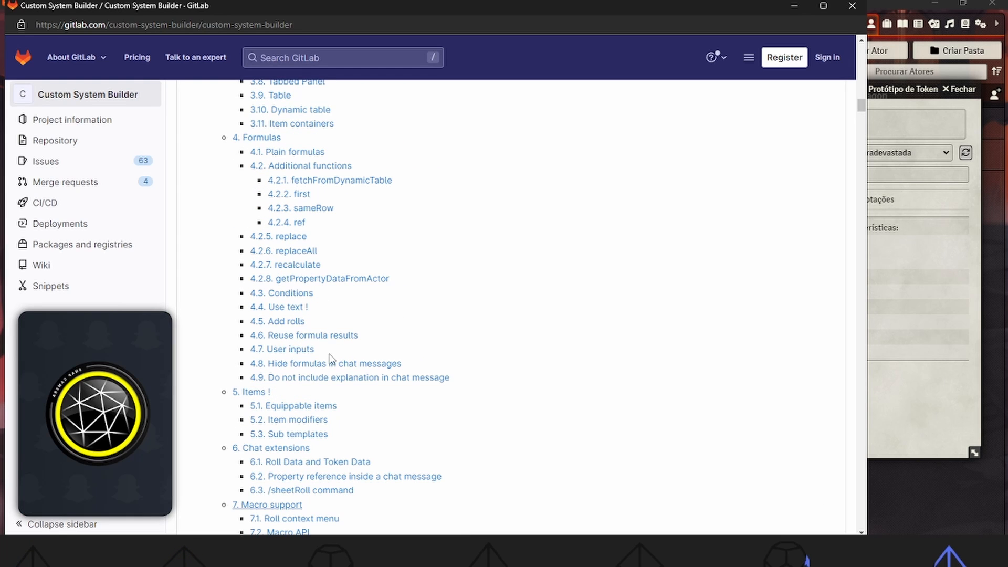
pyautogui.scroll(6, 651, 383)
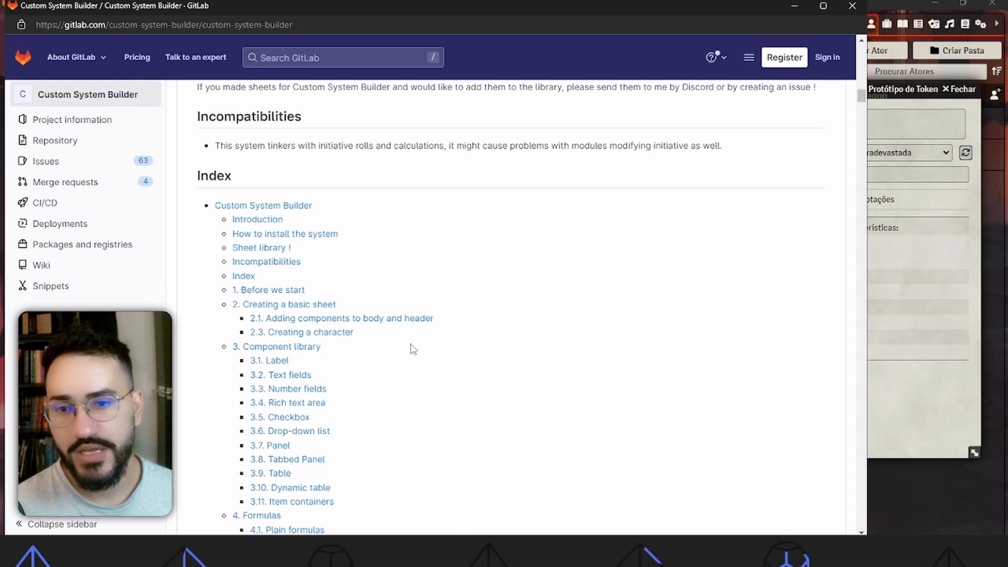
pyautogui.scroll(-10, 314, 360)
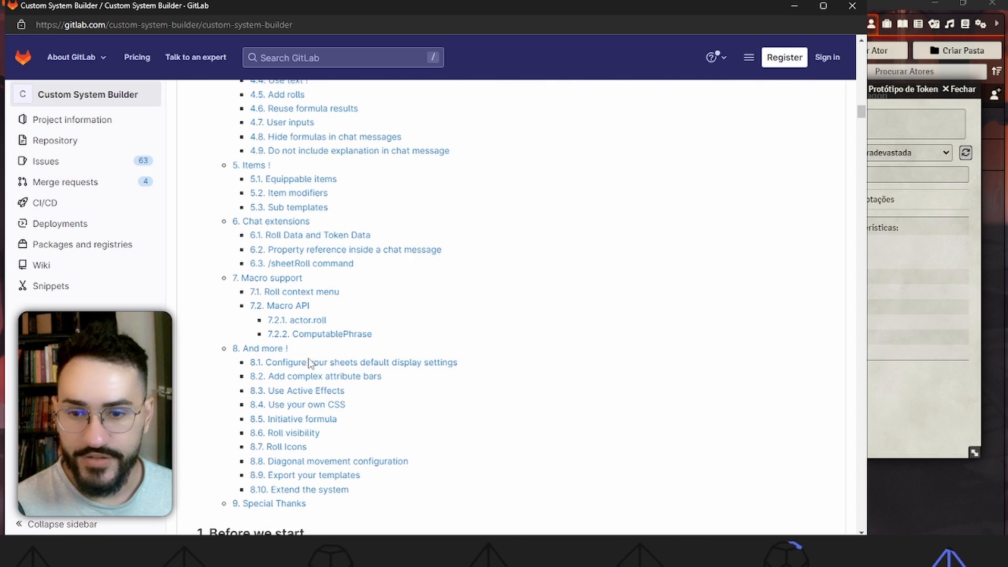
pyautogui.scroll(4, 294, 210)
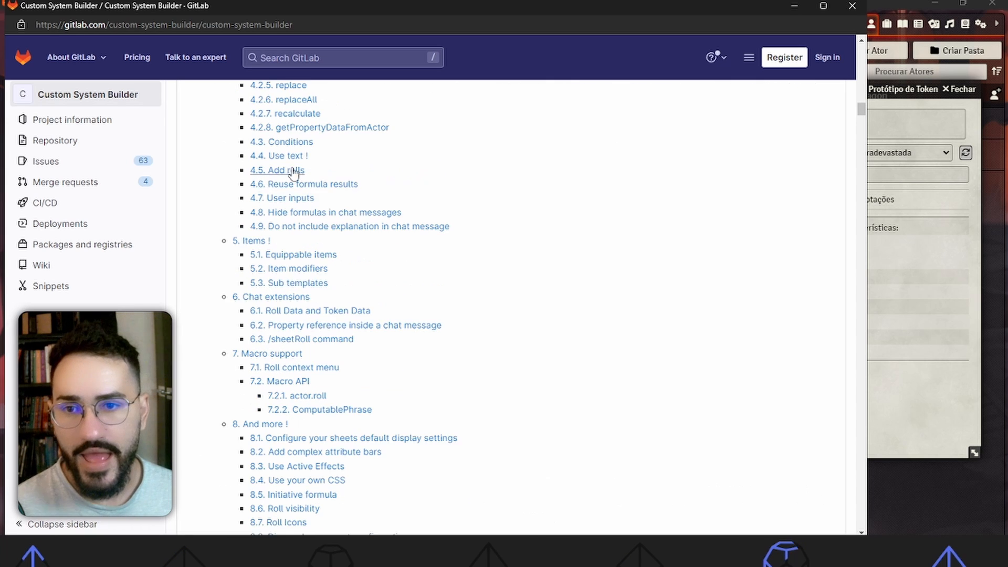
pyautogui.click(277, 246)
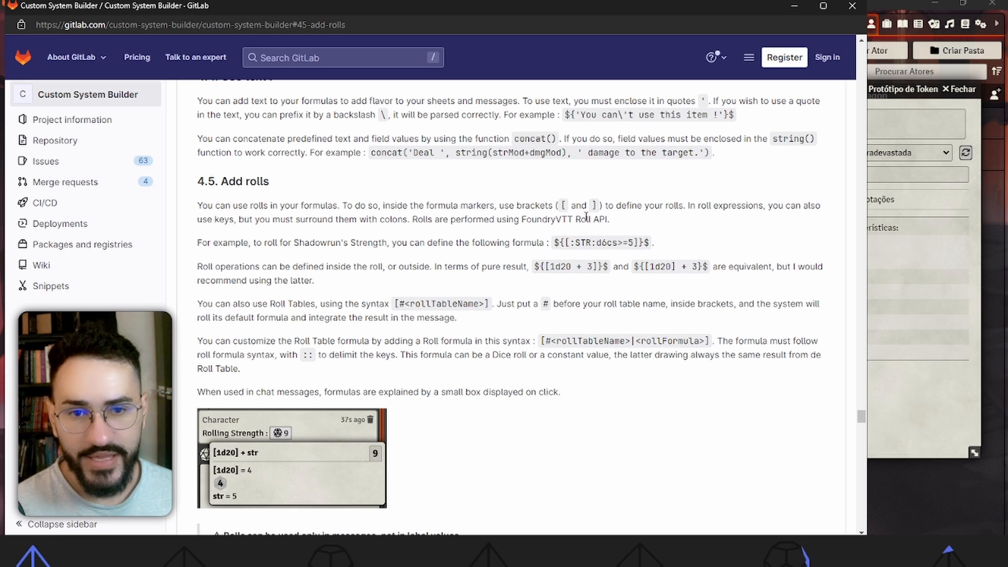
# Step: Examine the roll brackets and the opening and closing formula markers in the Shadowrun Strength example
pyautogui.moveTo(208, 205); pyautogui.dragTo(573, 205)
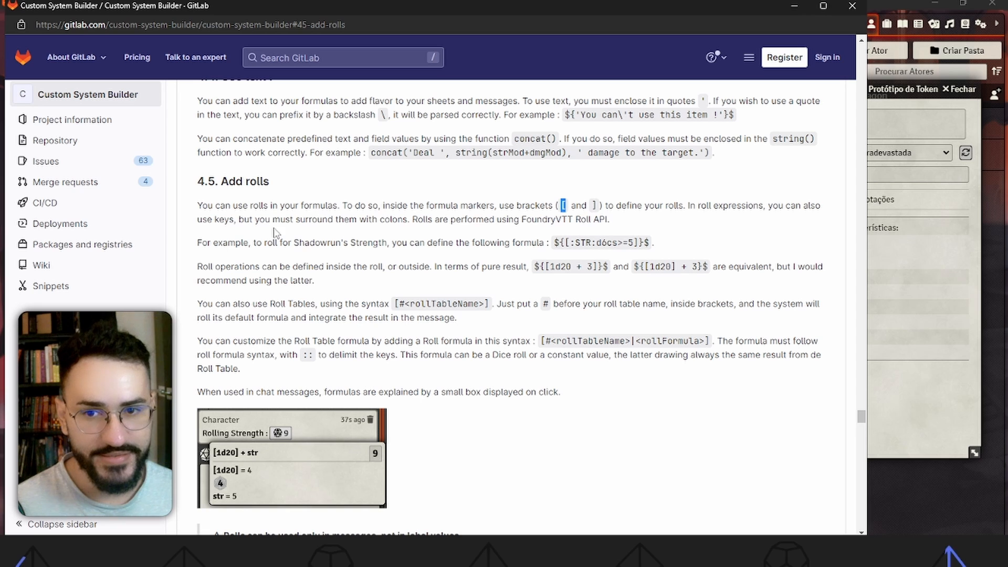
pyautogui.moveTo(565, 242); pyautogui.dragTo(555, 243)
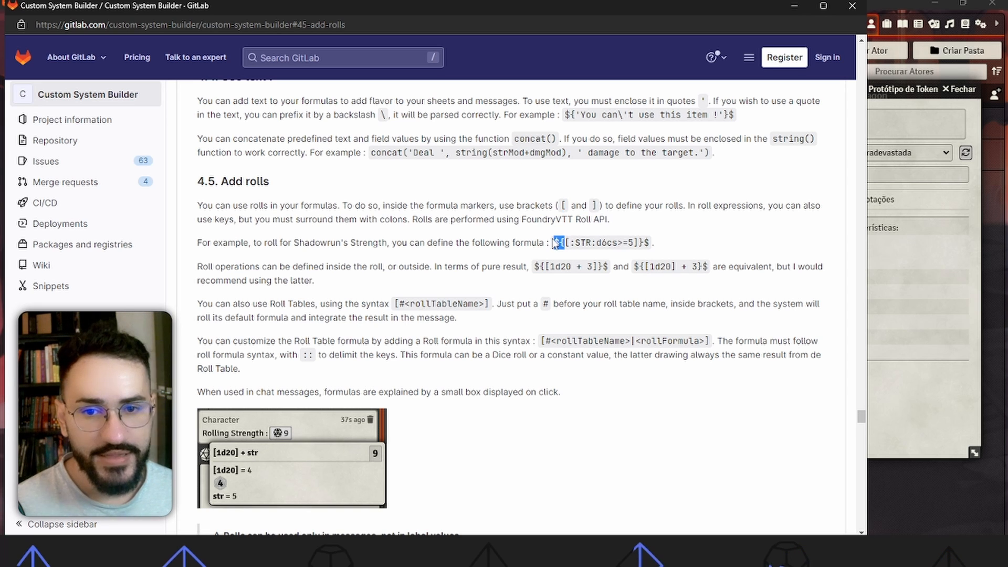
pyautogui.click(559, 242)
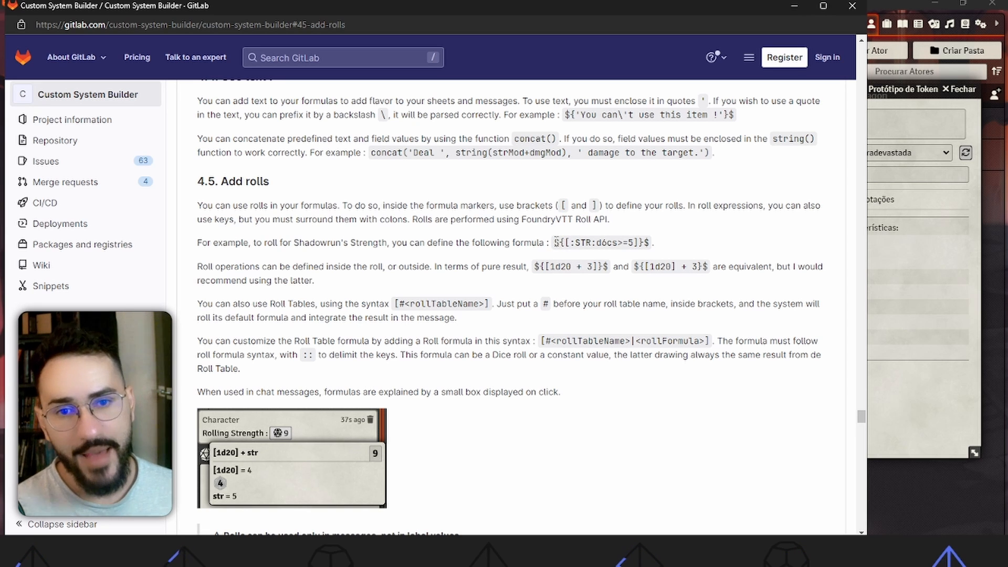
pyautogui.moveTo(558, 242); pyautogui.dragTo(565, 242)
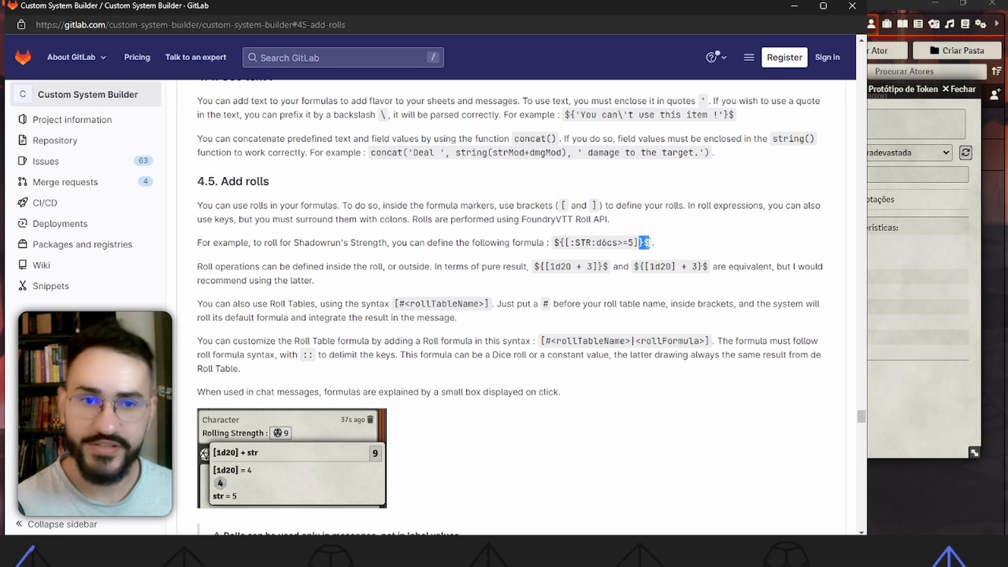
# Step: Switch back to Foundry VTT, set the Rolar label's roll message to ${[1d6]}$ and save the component
pyautogui.hotkey('alt', 'Tab')
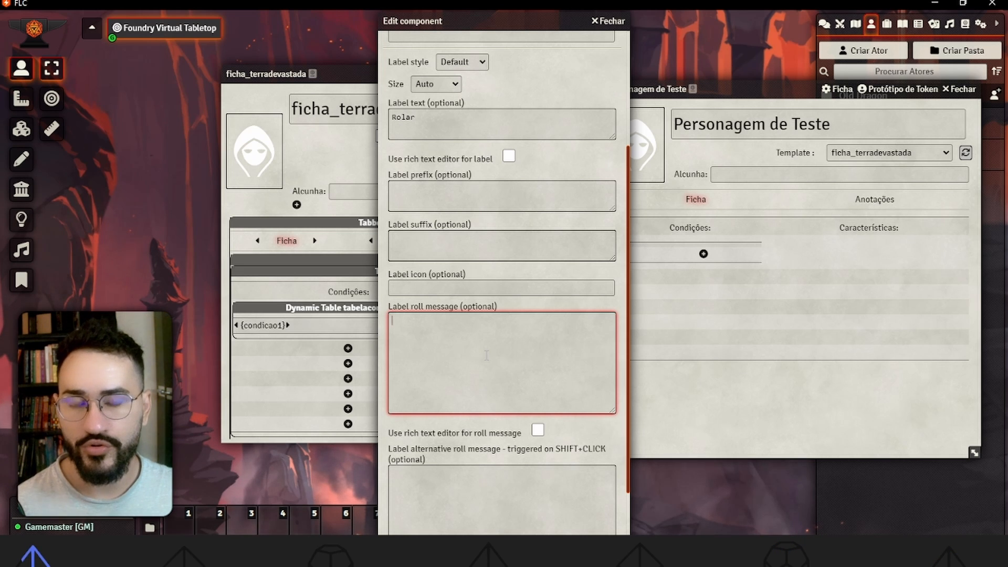
pyautogui.write('$')
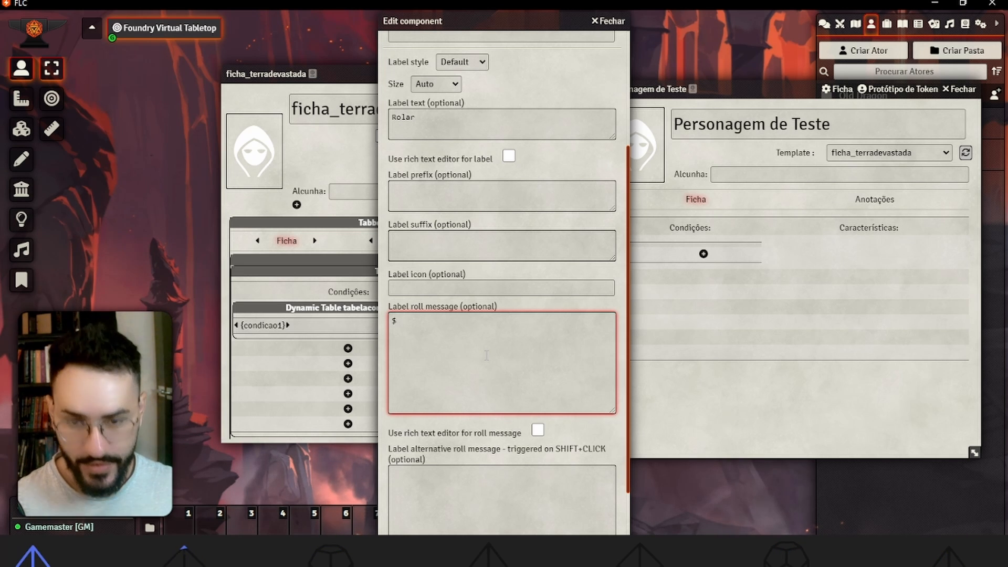
pyautogui.write('{[1d')
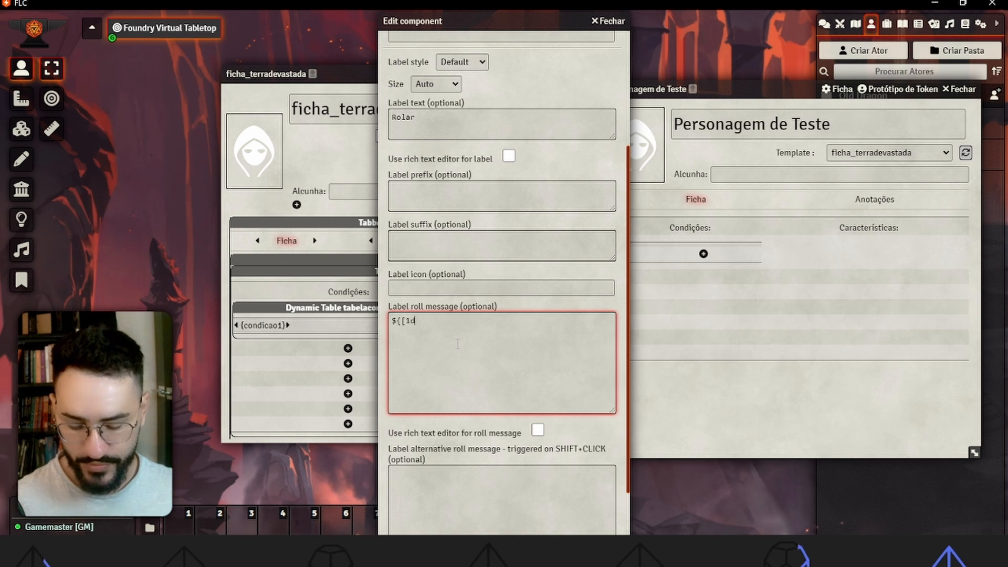
pyautogui.write('6]}')
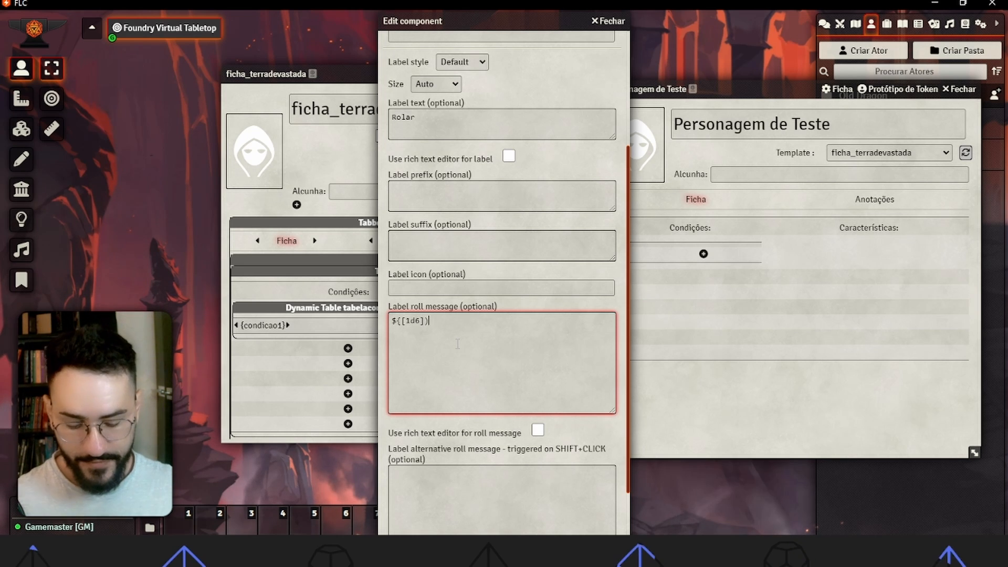
pyautogui.write('$')
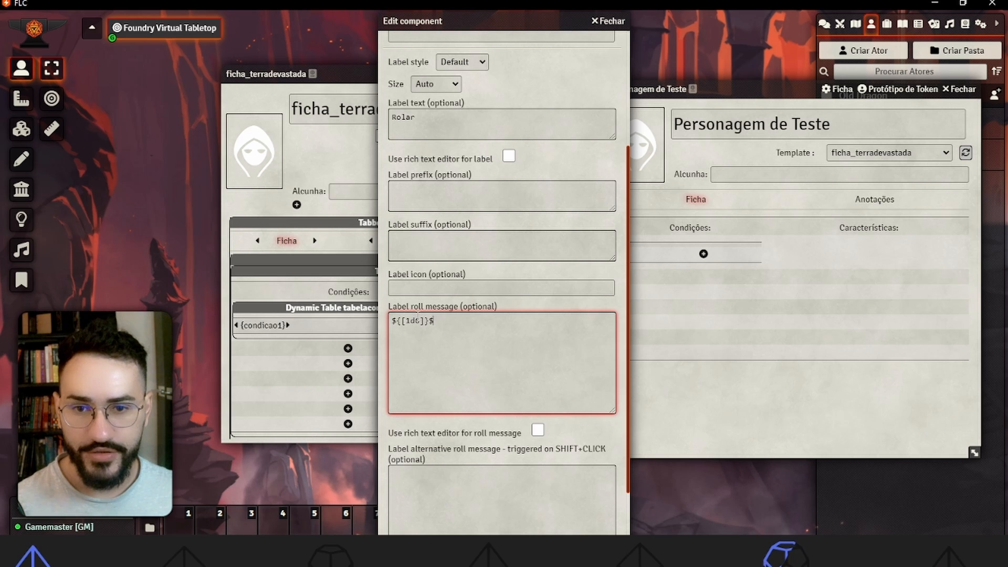
pyautogui.moveTo(442, 334); pyautogui.dragTo(374, 338)
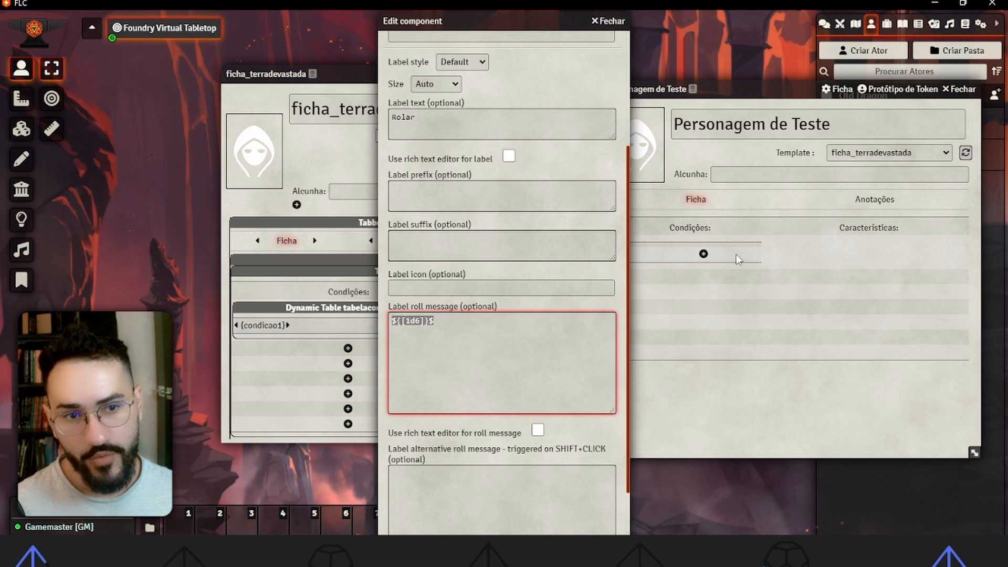
pyautogui.click(420, 286)
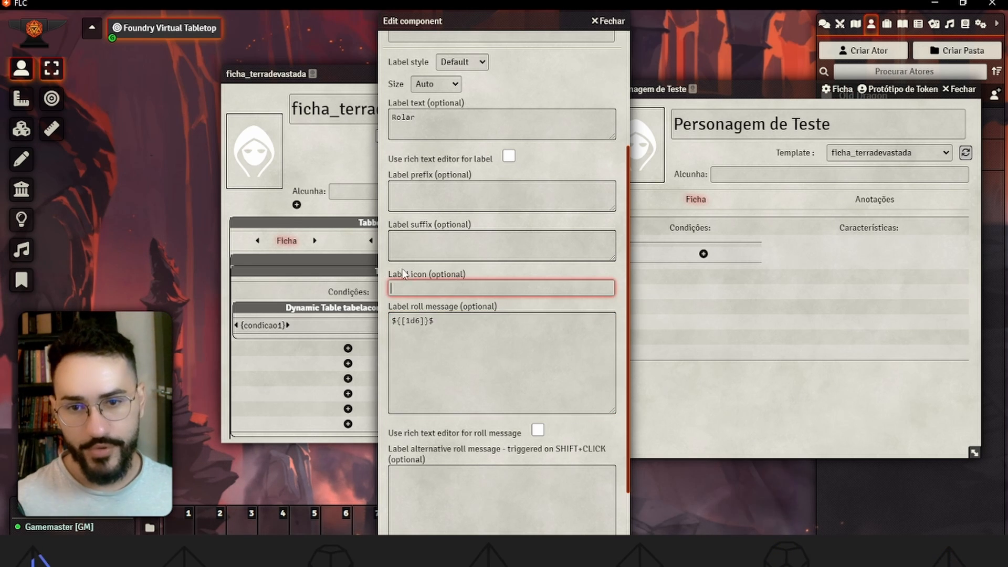
pyautogui.click(426, 320)
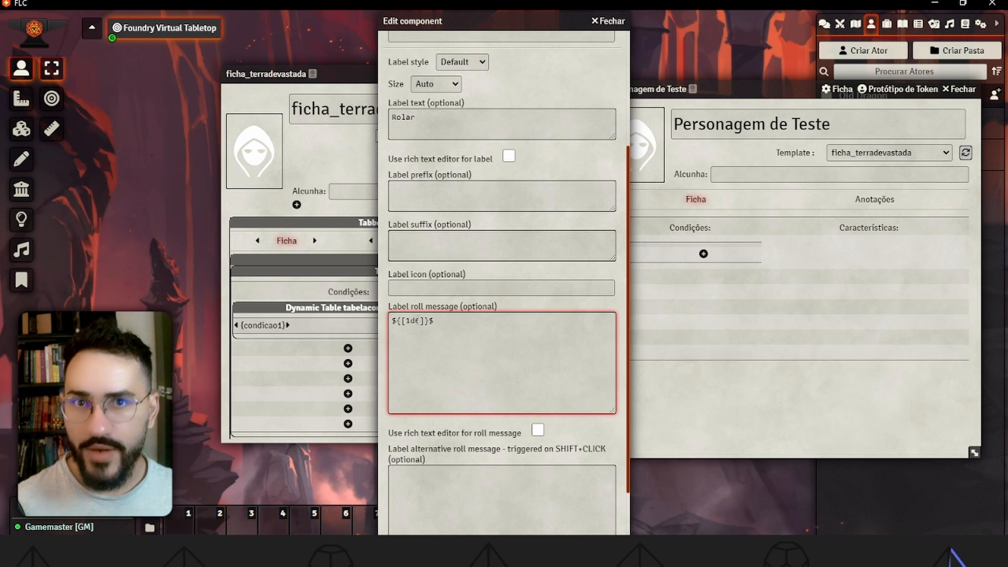
pyautogui.scroll(-2, 485, 473)
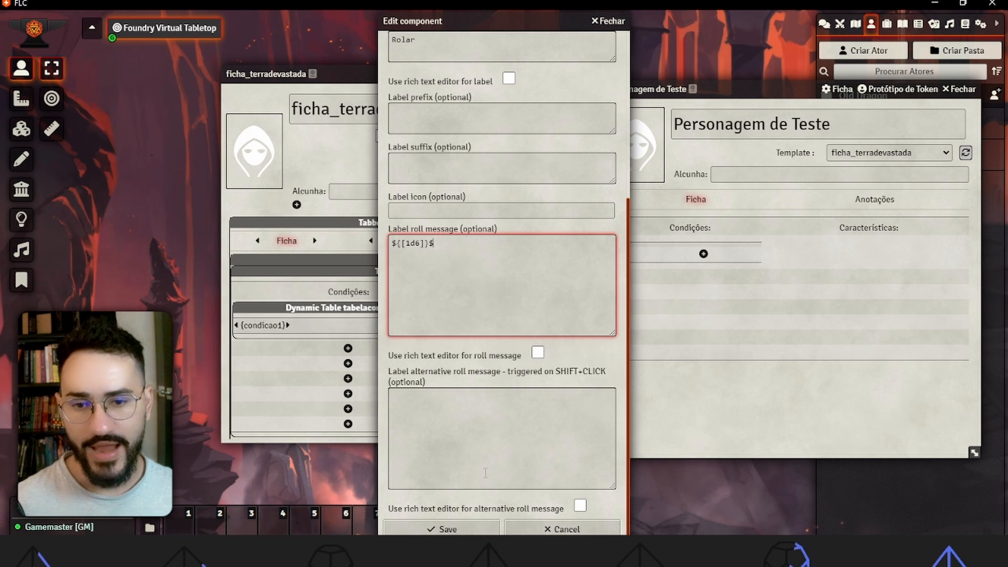
pyautogui.click(445, 529)
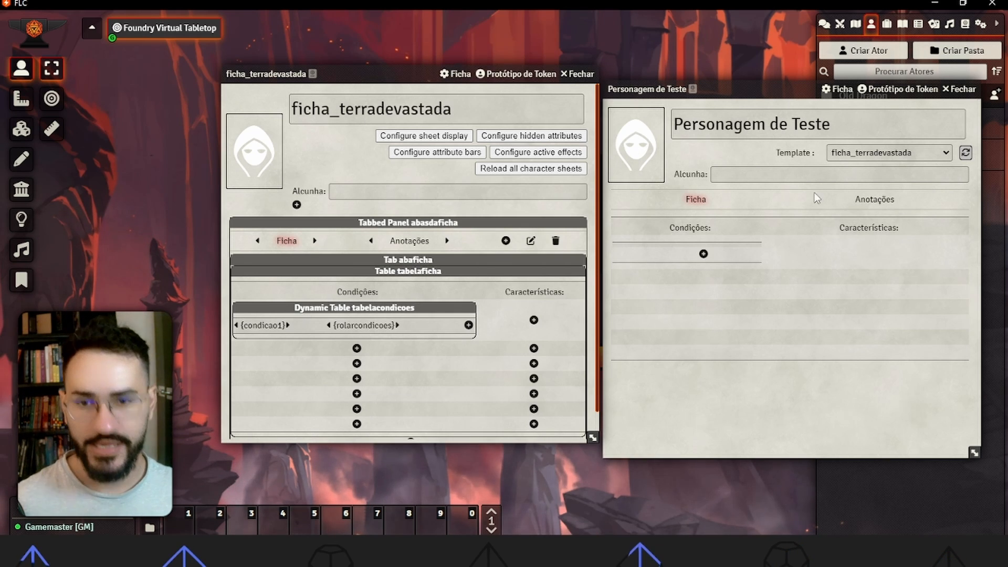
# Step: Add a row to the test character's Condições table and select its text field
pyautogui.click(704, 254)
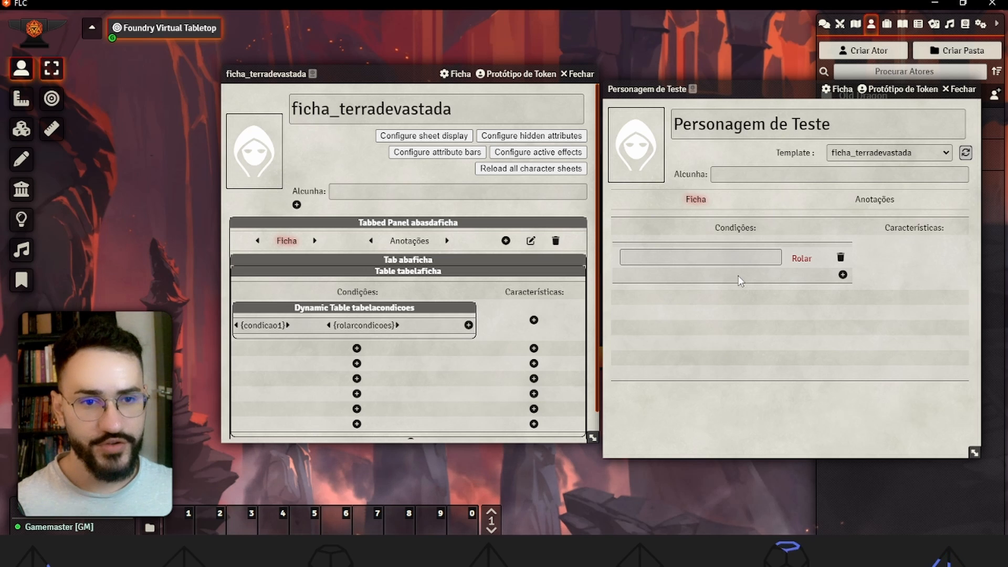
pyautogui.click(659, 261)
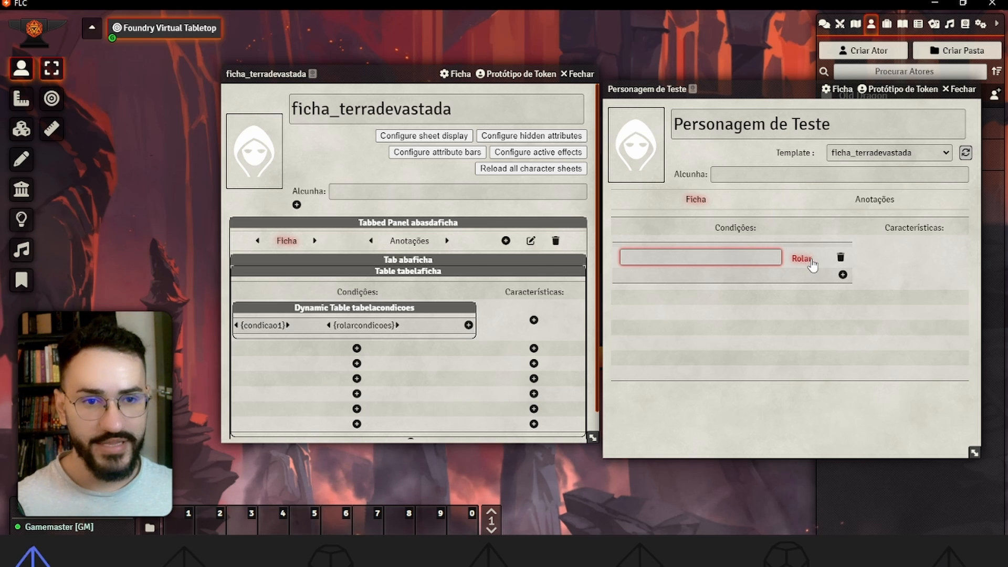
# Step: Place the rolarcondicoes label before condicao1 in the tabelacondicoes table and reload the test character's sheet
pyautogui.click(328, 325)
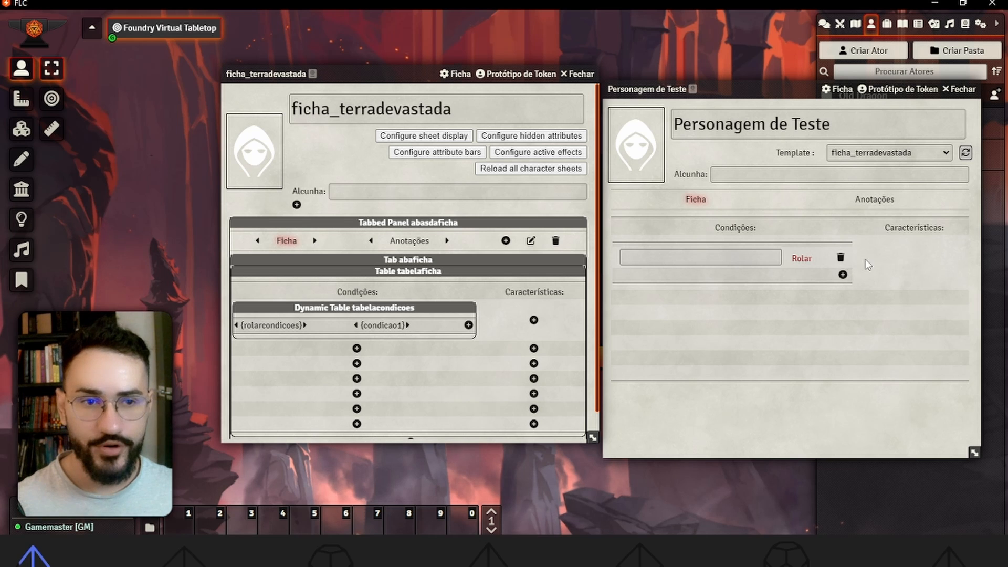
pyautogui.click(965, 152)
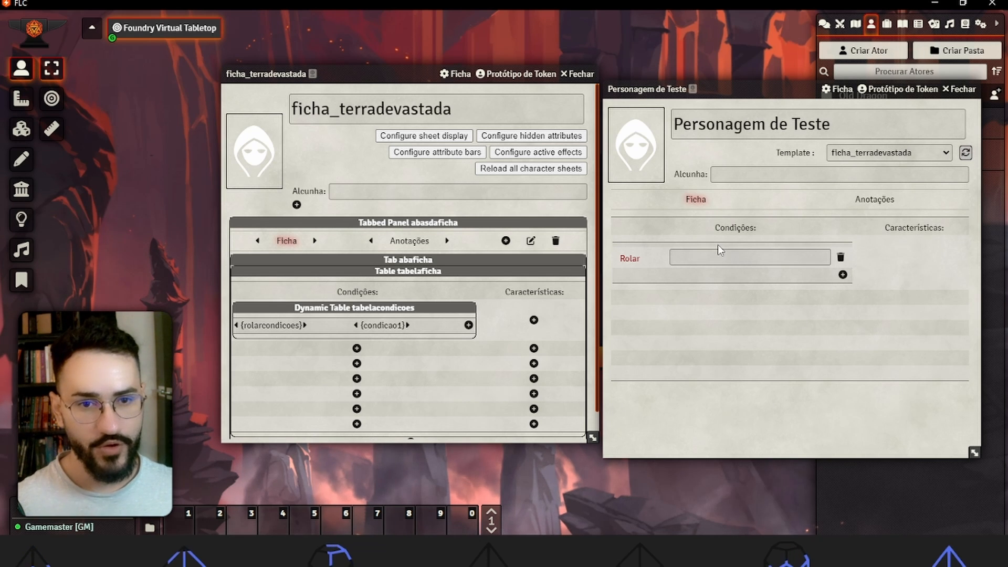
pyautogui.click(756, 257)
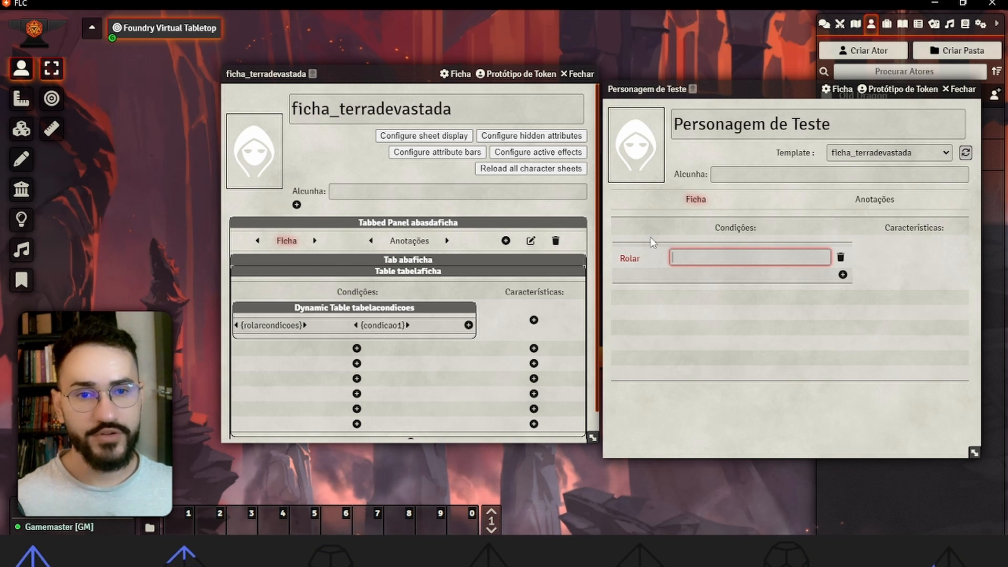
# Step: Move the test character's sheet beside the chat log and roll the die from its Rolar label
pyautogui.moveTo(721, 89); pyautogui.dragTo(545, 84)
pyautogui.click(824, 23)
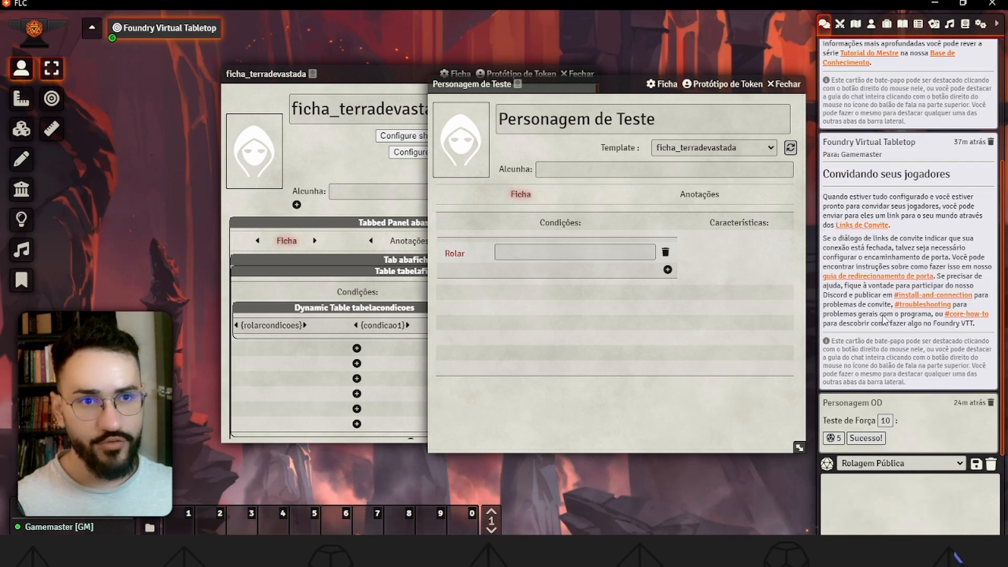
pyautogui.click(454, 253)
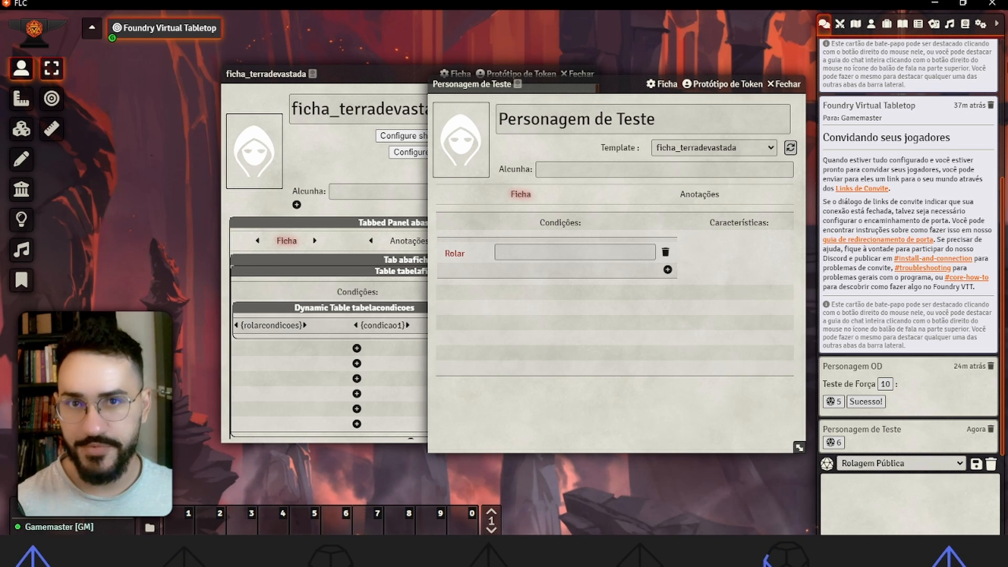
# Step: Enable the Dice So Nice! module for the world and save the module configuration
pyautogui.click(980, 23)
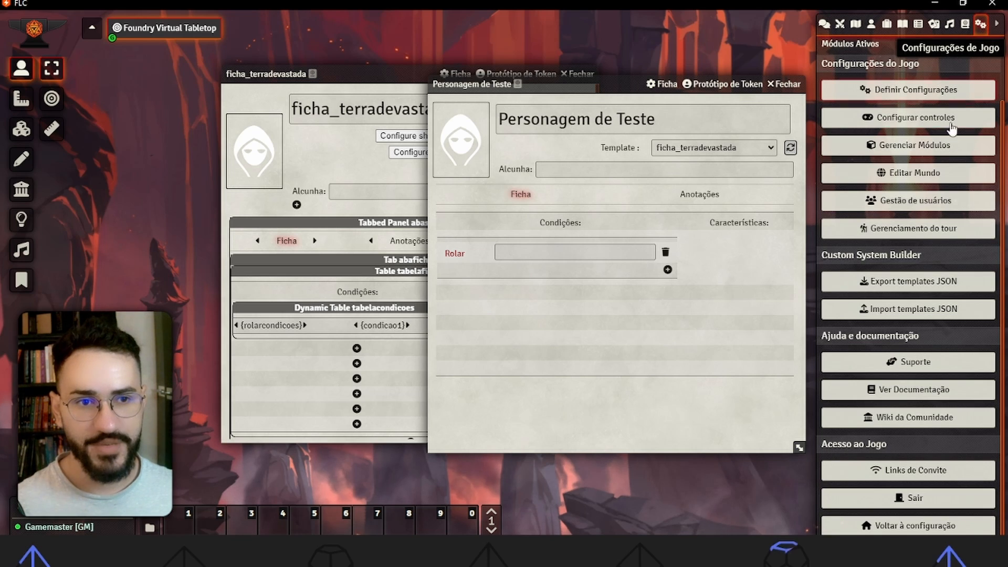
pyautogui.click(943, 150)
pyautogui.click(301, 122)
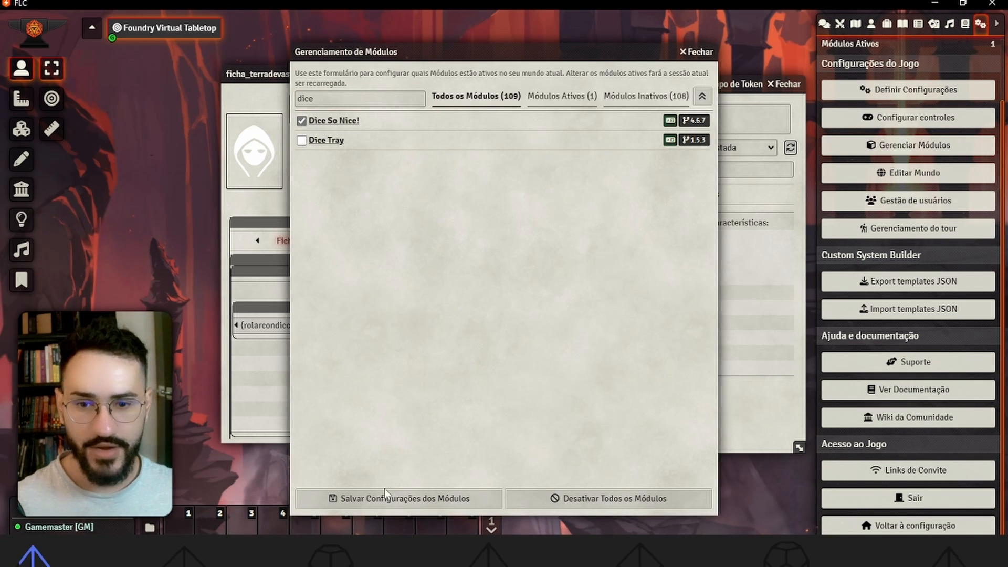
pyautogui.click(404, 496)
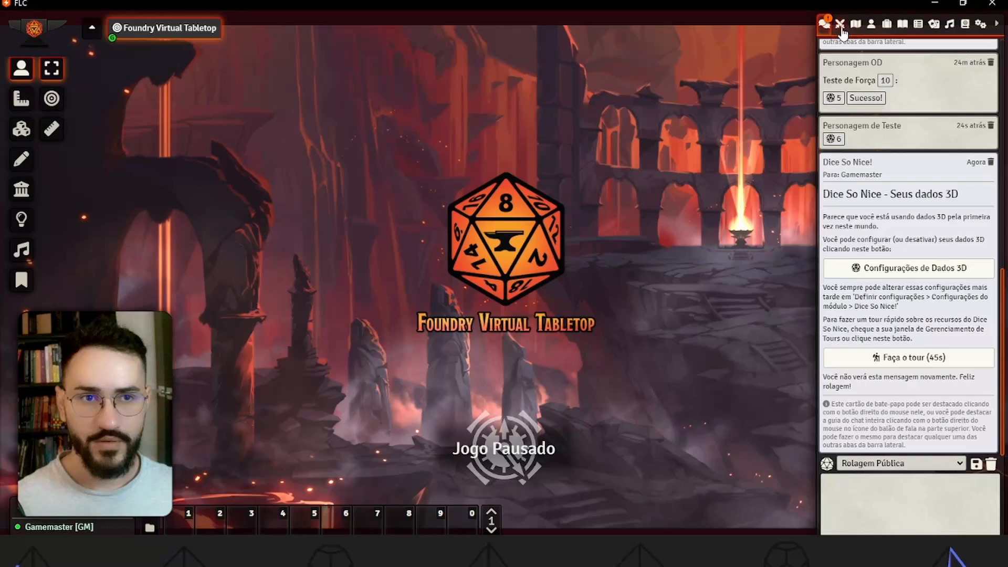
# Step: Reopen the Personagem de Teste and ficha_terradevastada sheets and arrange them side by side
pyautogui.click(871, 24)
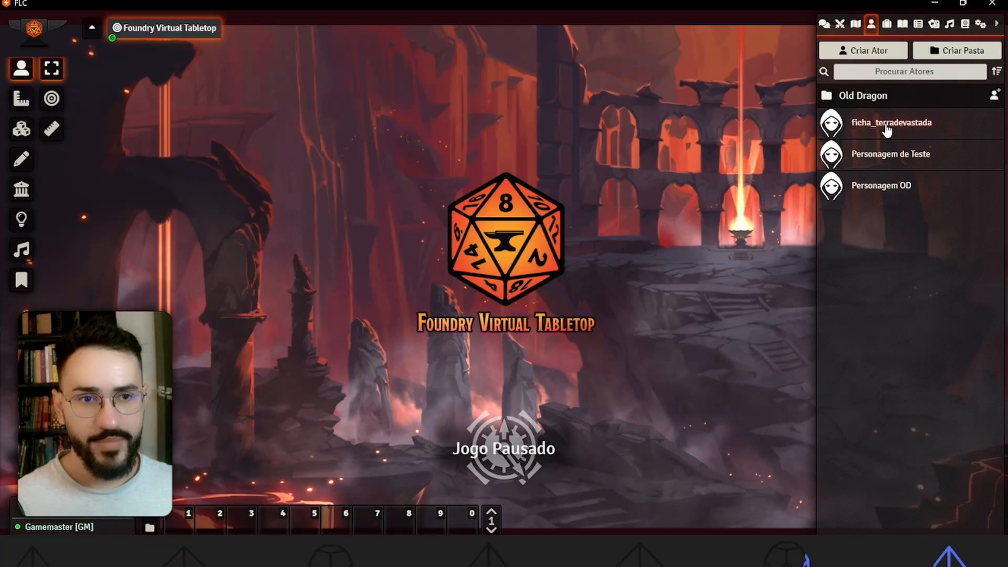
pyautogui.click(890, 154)
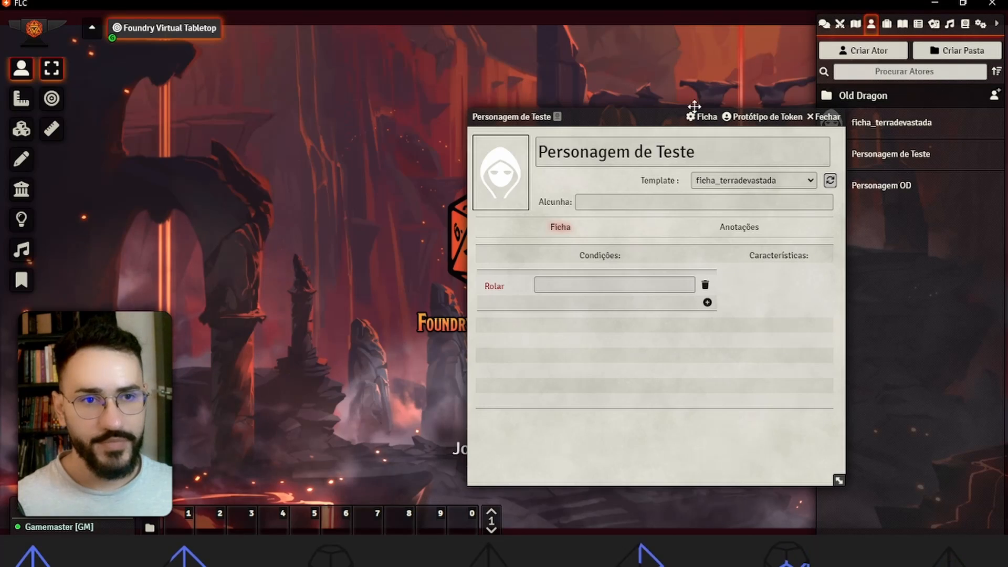
pyautogui.click(897, 134)
pyautogui.moveTo(445, 104); pyautogui.dragTo(212, 97)
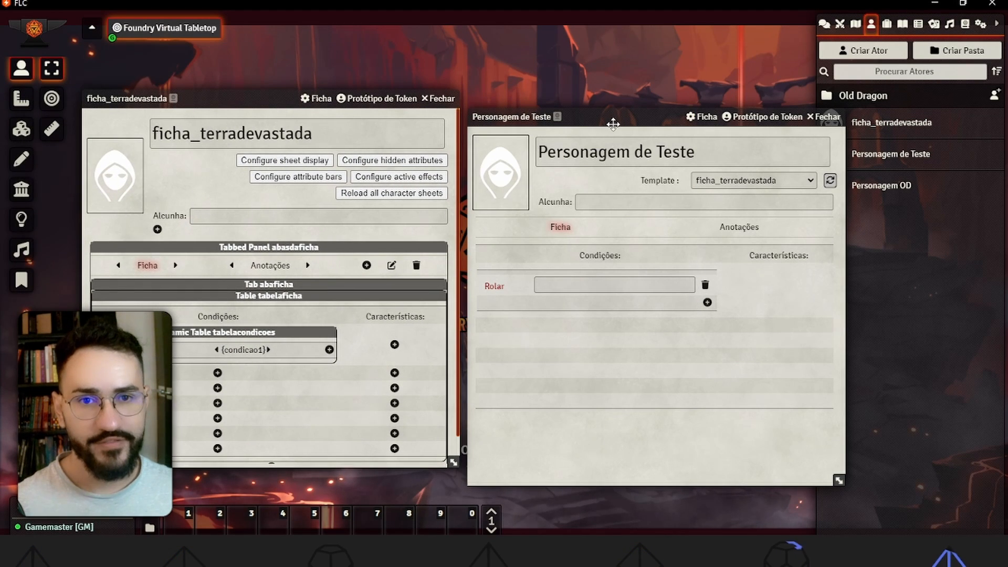
# Step: Roll the condition's die from the test character's sheet beside the chat log, and add two more rows to its conditions table
pyautogui.click(824, 24)
pyautogui.moveTo(654, 115); pyautogui.dragTo(641, 86)
pyautogui.click(490, 254)
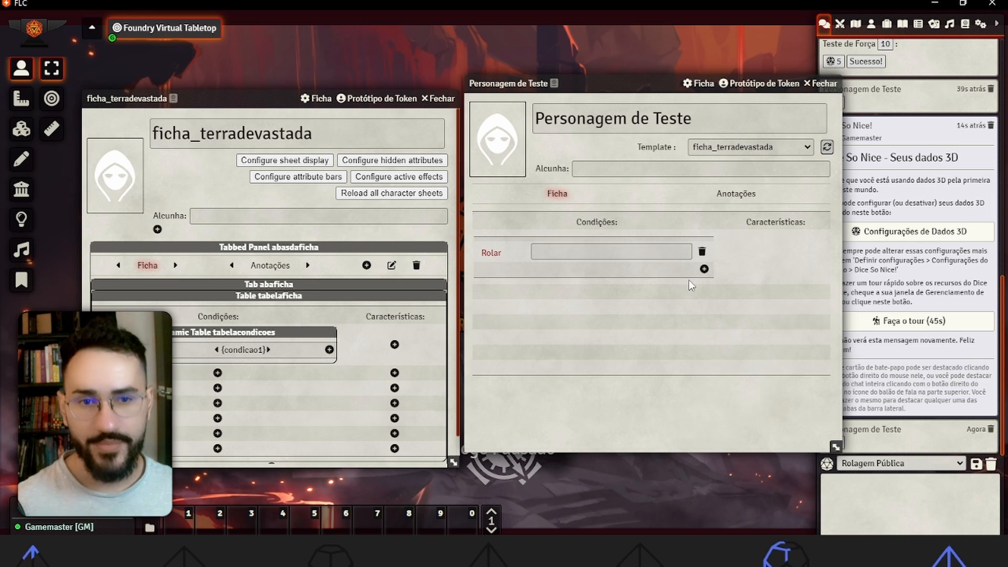
pyautogui.click(704, 268)
pyautogui.click(703, 289)
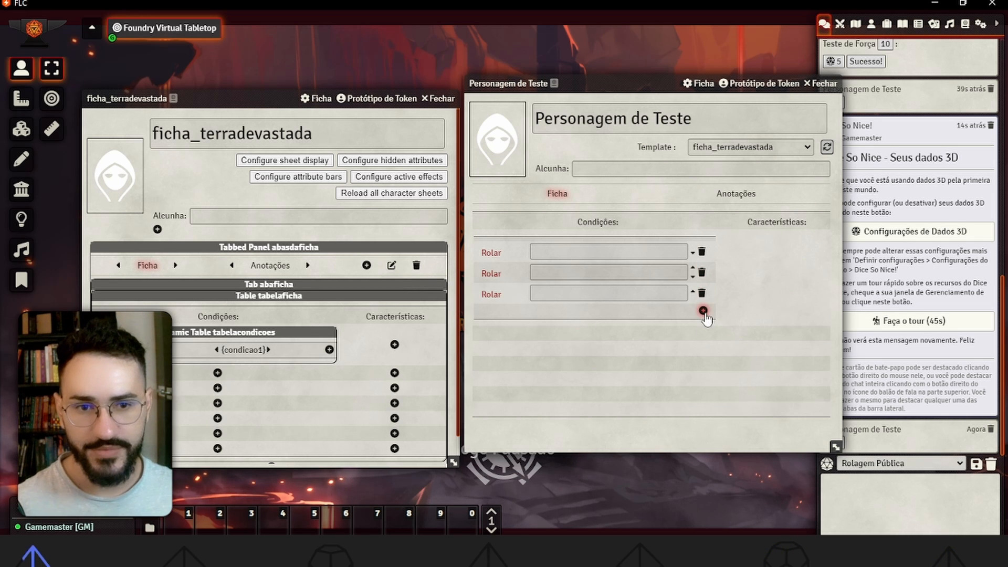
# Step: Add a Dynamic Table component with the key tabelacaract under Características in the ficha_terradevastada template
pyautogui.click(394, 344)
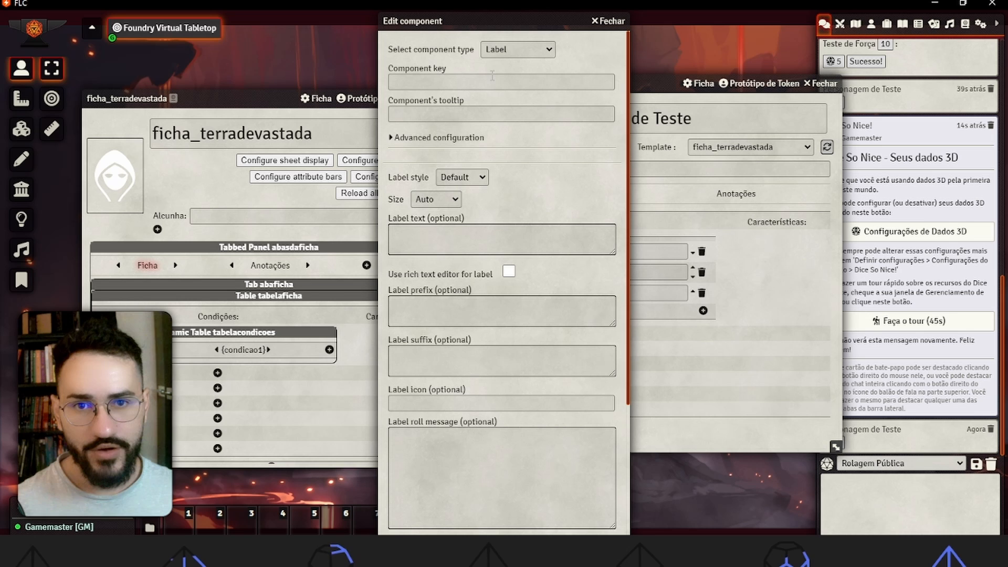
pyautogui.click(511, 50)
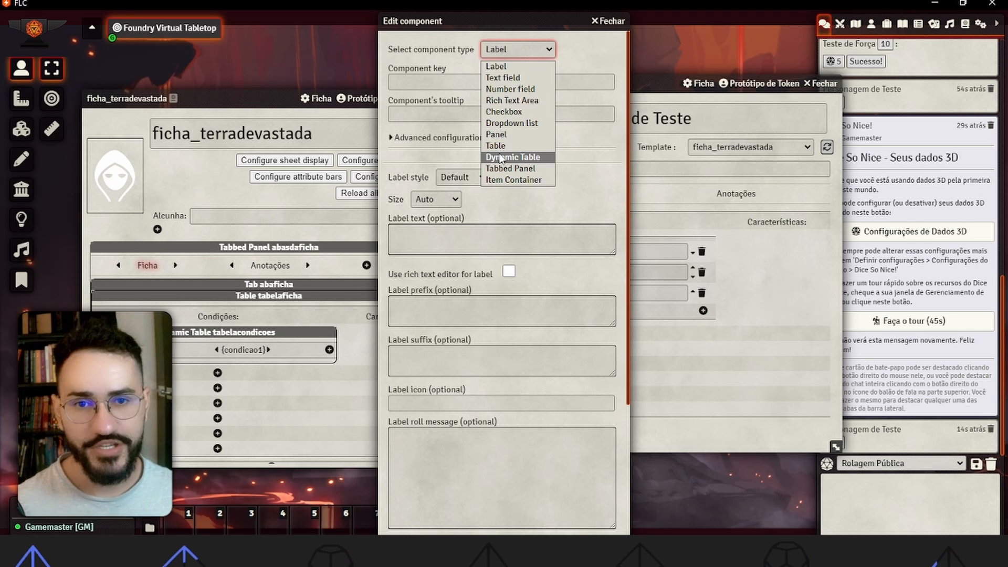
pyautogui.click(513, 156)
pyautogui.click(459, 84)
pyautogui.write('tabelacaract')
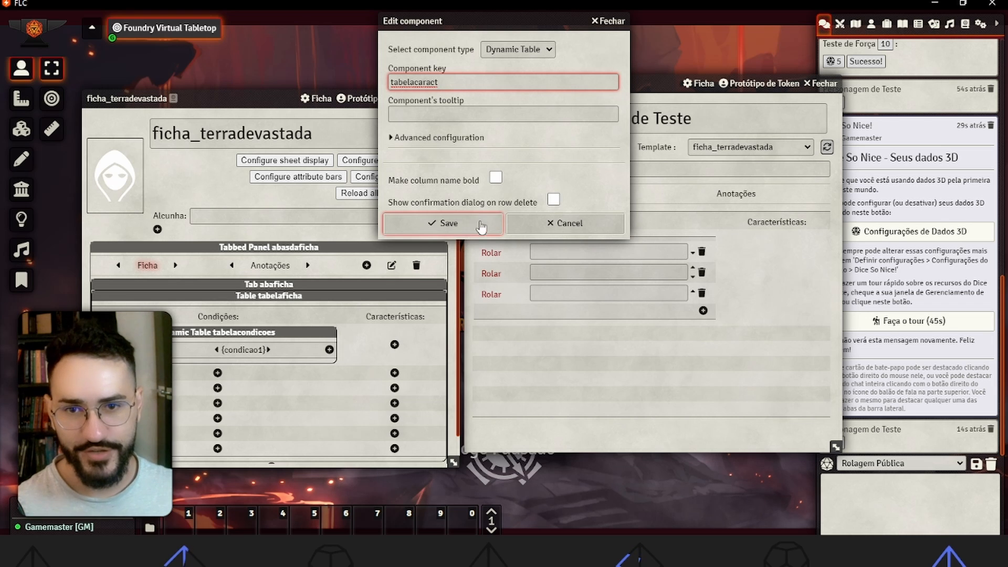
pyautogui.click(479, 224)
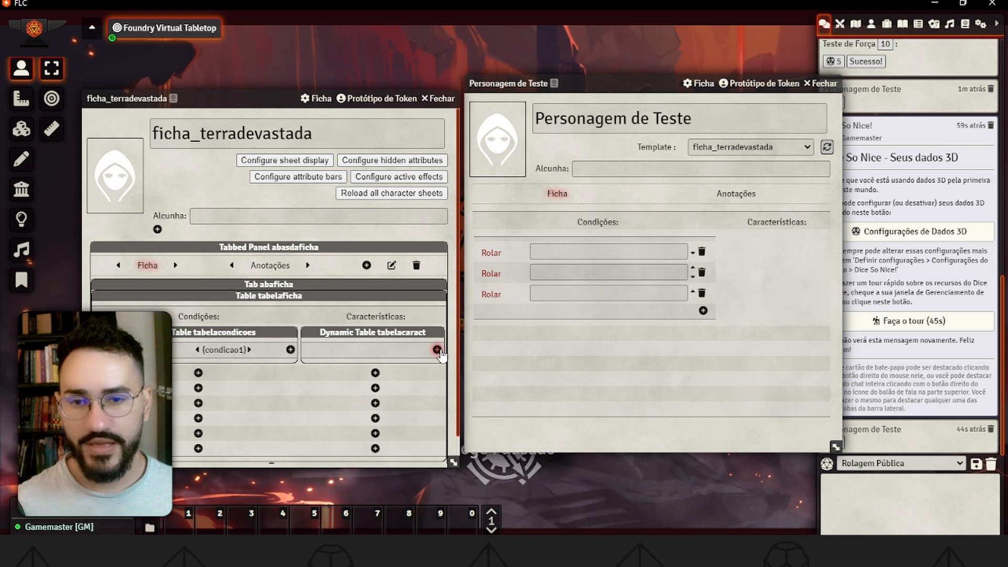
# Step: Create a label component in tabelacaract with the key rolarcaract and the label text Rolar
pyautogui.click(436, 350)
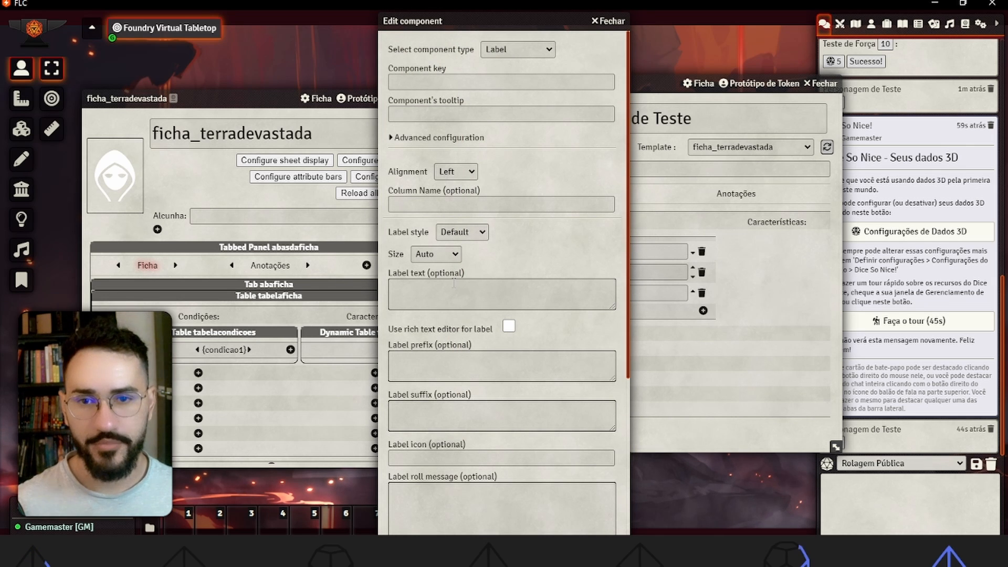
pyautogui.write('rolarcaract')
pyautogui.press('Tab')
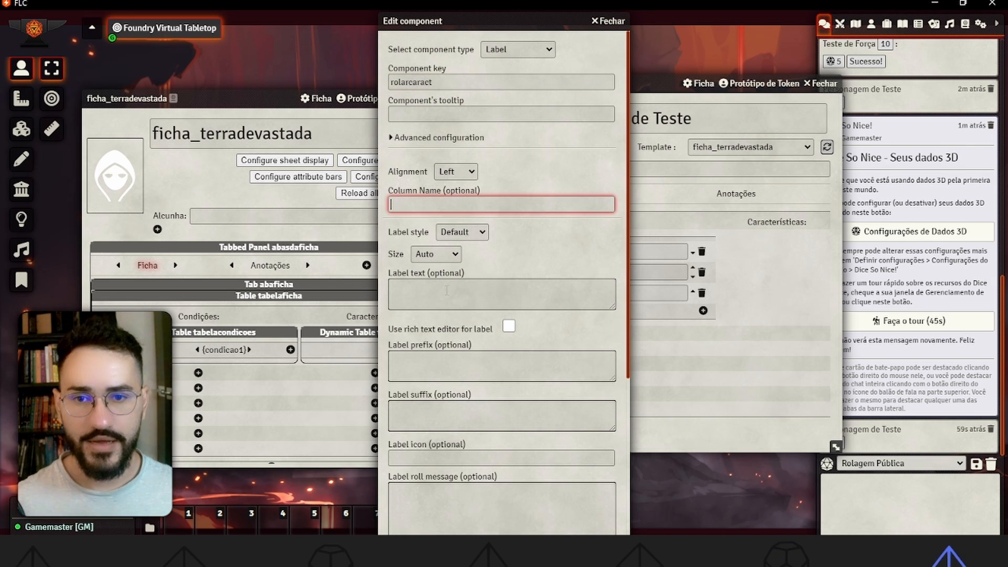
pyautogui.click(585, 297)
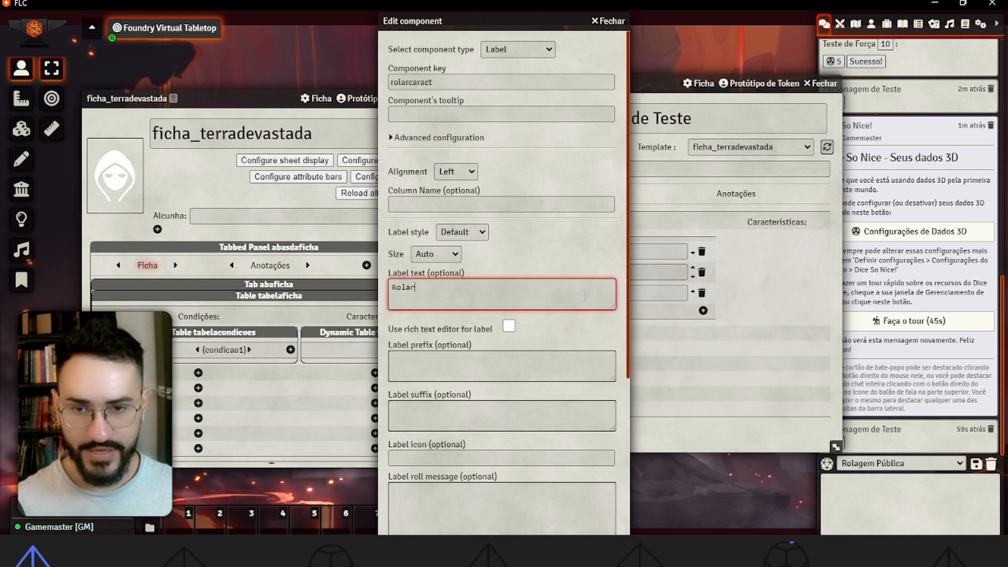
pyautogui.write('Rolar')
# Step: Enter a 1d6 roll formula as the rolarcaract label's roll message and save the component
pyautogui.click(475, 367)
pyautogui.scroll(-3, 475, 391)
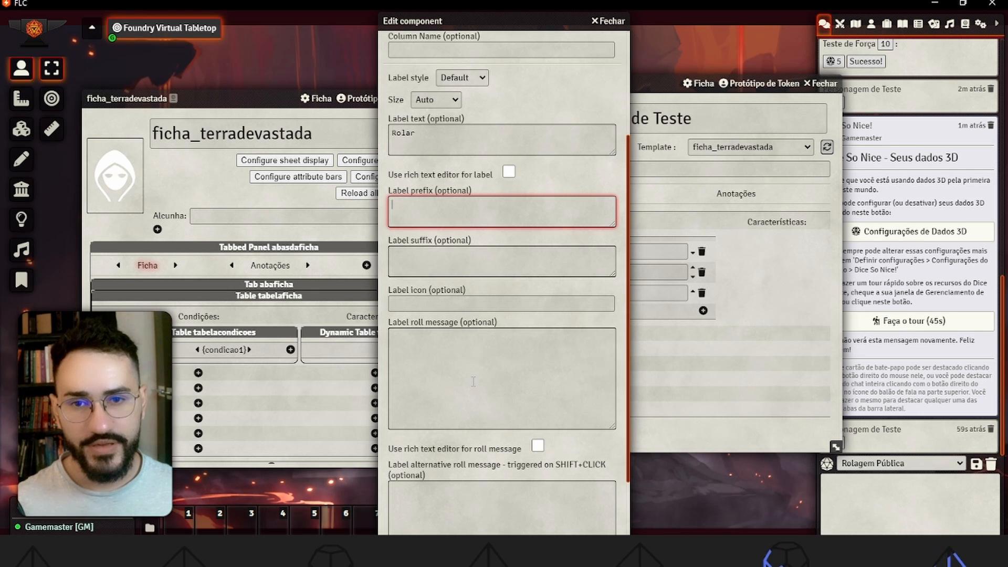
pyautogui.click(477, 381)
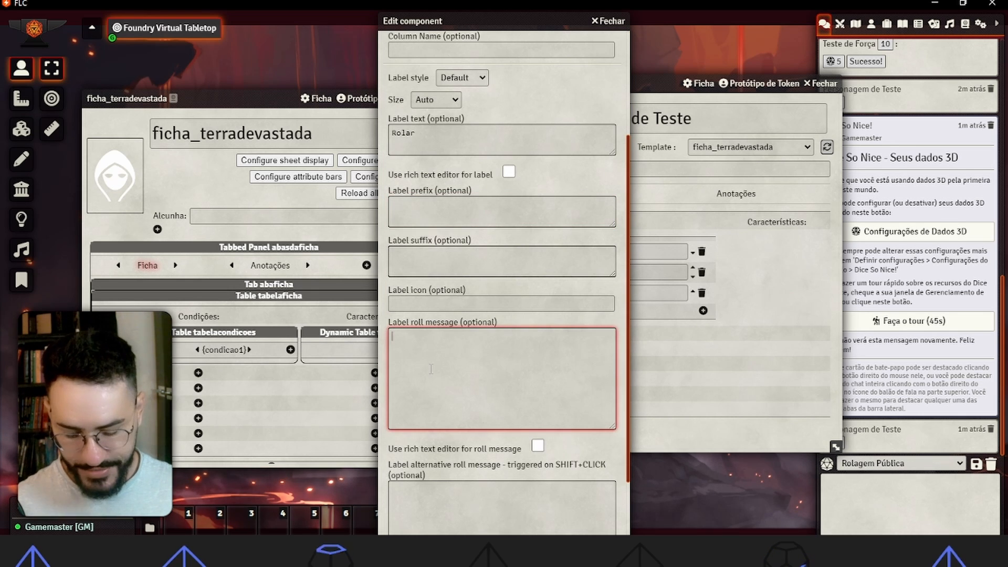
pyautogui.write('$')
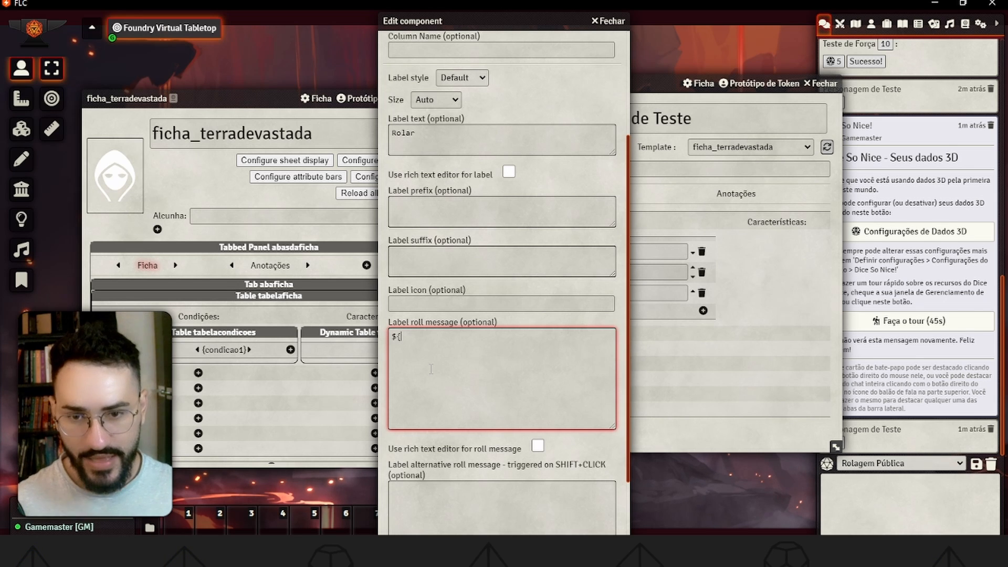
pyautogui.write('{[1d6')
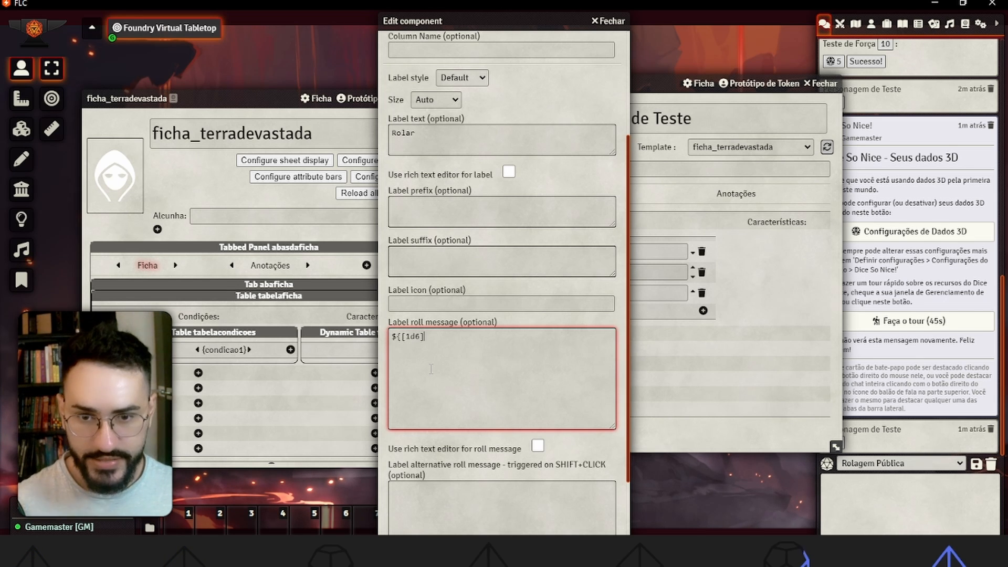
pyautogui.write(']}')
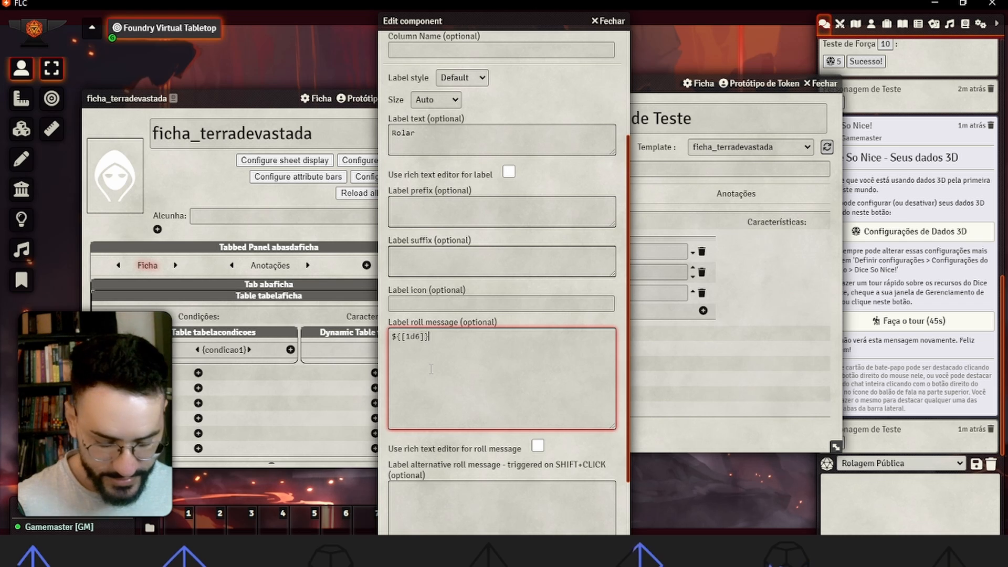
pyautogui.scroll(-5, 431, 369)
pyautogui.click(443, 526)
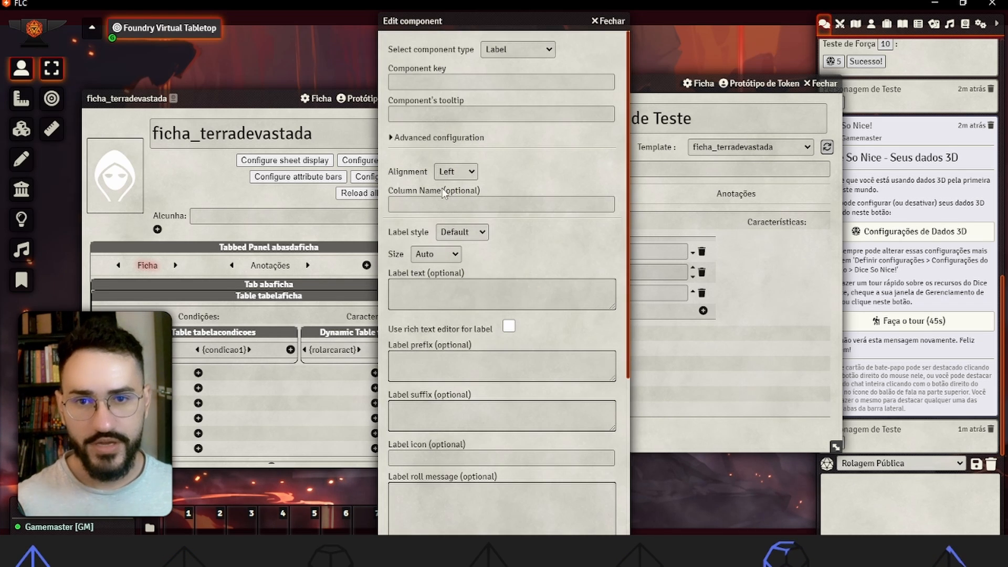
# Step: Add a text field component with the key caracteristica1 after rolarcaract in the tabelacaract table
pyautogui.click(520, 51)
pyautogui.click(517, 79)
pyautogui.click(466, 82)
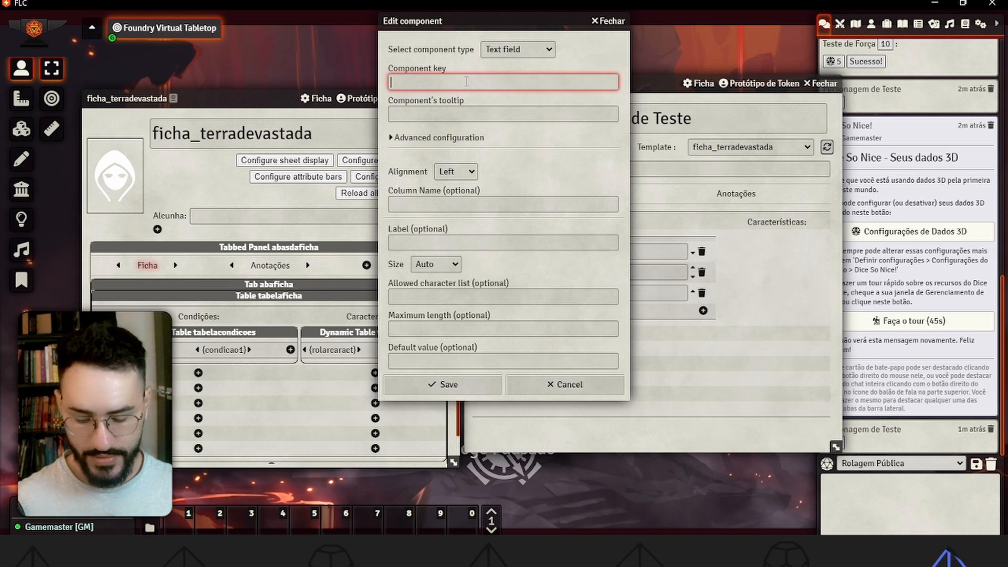
pyautogui.write('caracteristica1')
pyautogui.press('Tab')
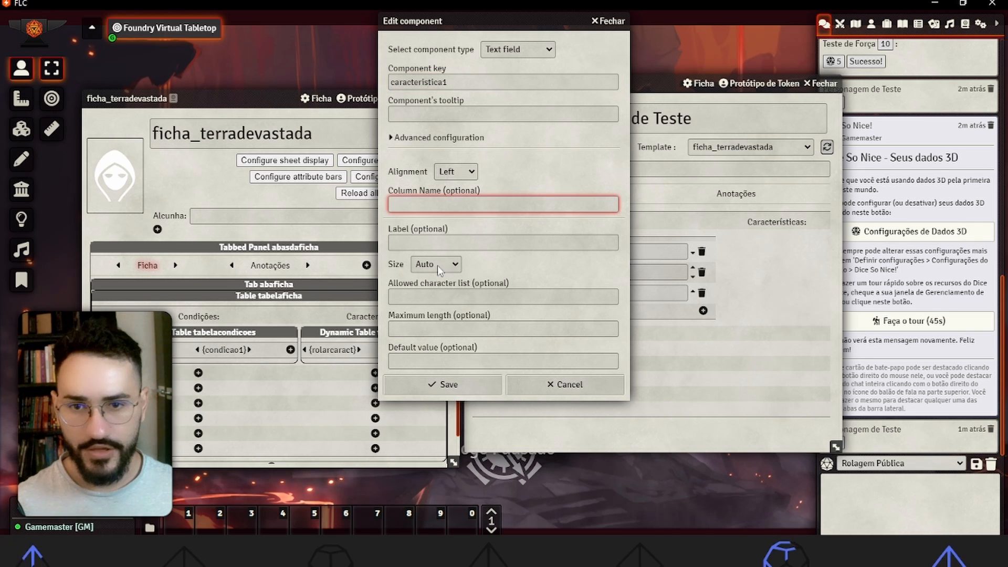
pyautogui.click(450, 383)
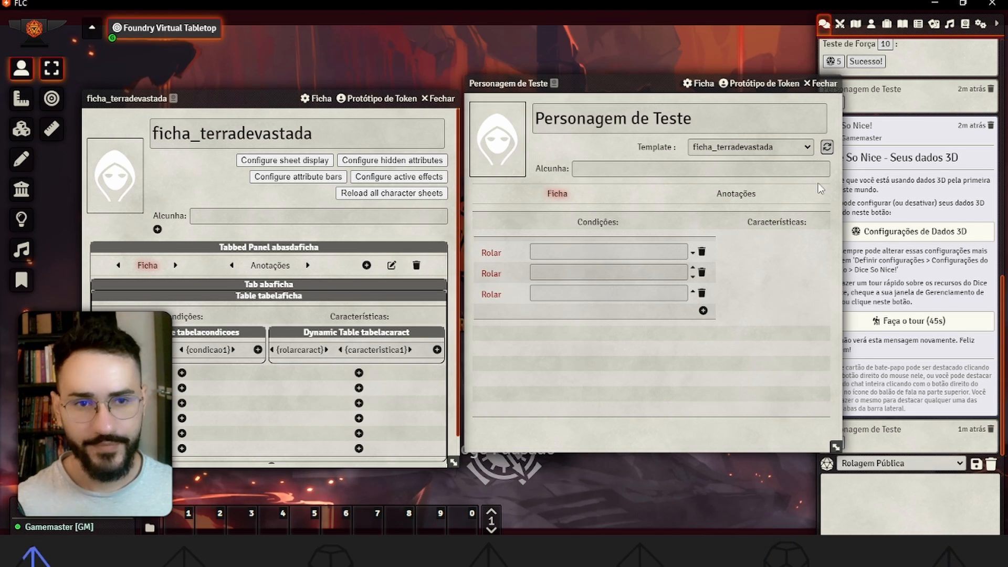
# Step: Fill three Características rows on the test sheet with asdfasd, dafsdfas and asdfasdfa, add an empty fourth and roll its die
pyautogui.click(792, 281)
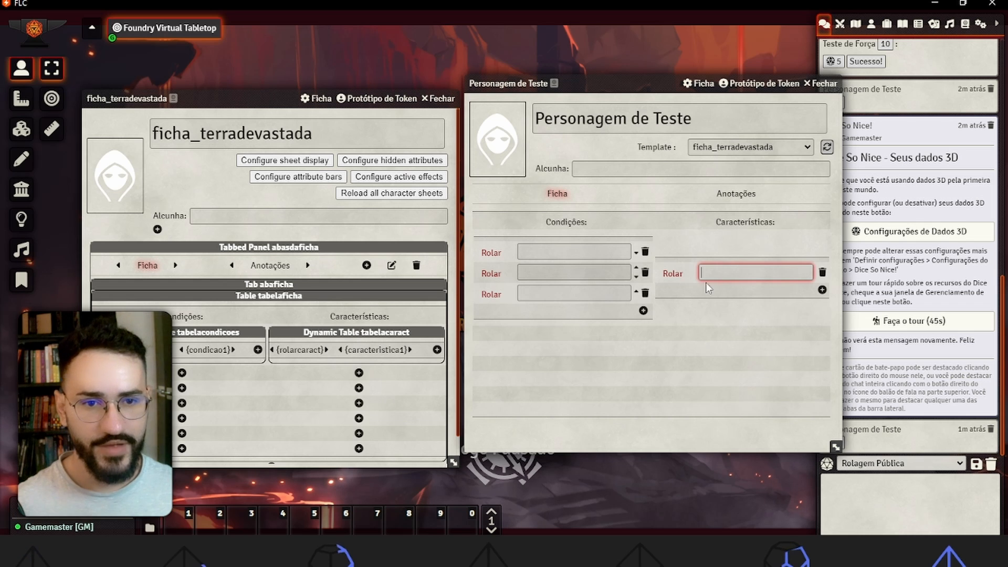
pyautogui.write('asdfasd')
pyautogui.click(822, 289)
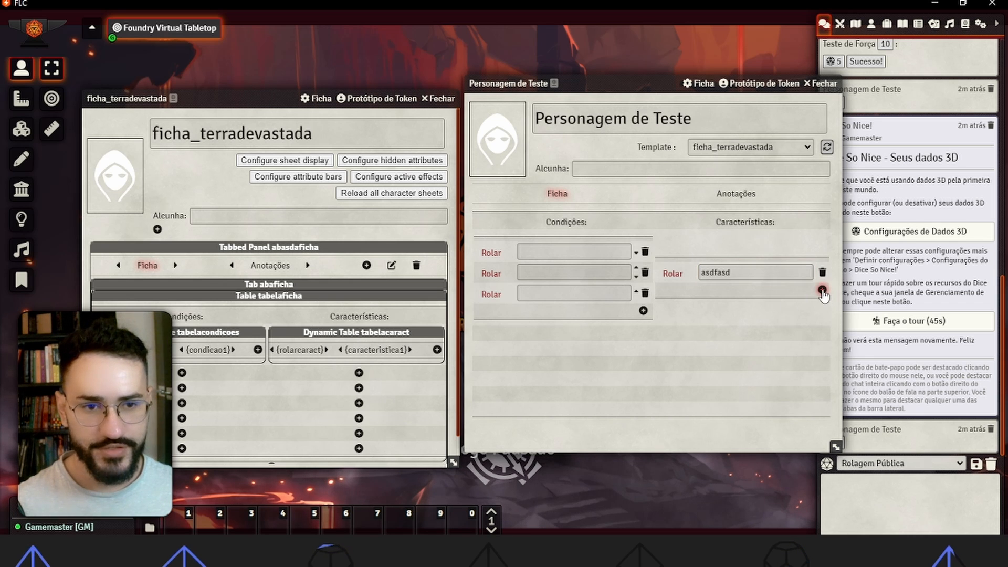
pyautogui.write('dafsdfas')
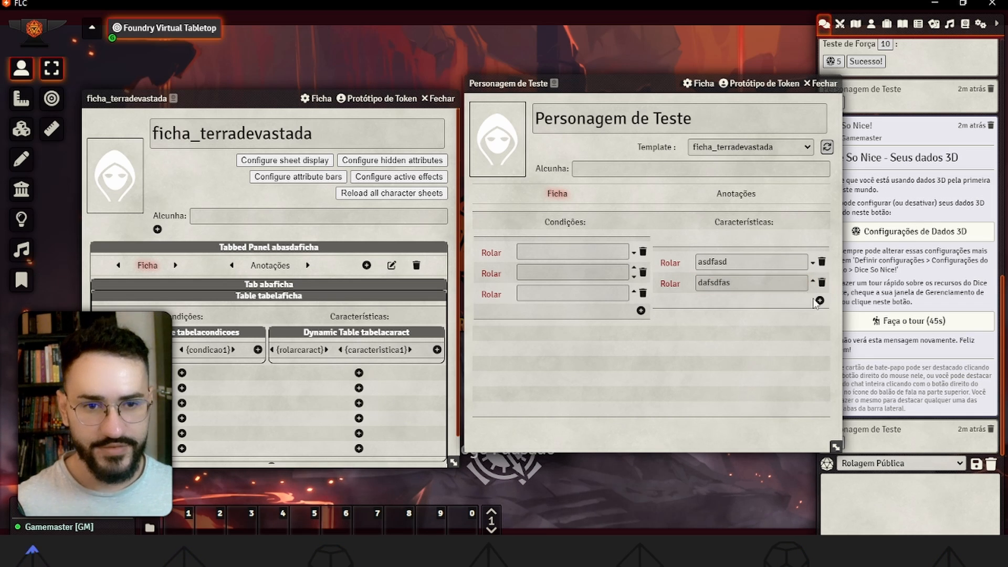
pyautogui.click(819, 300)
pyautogui.write('asdfasdfa')
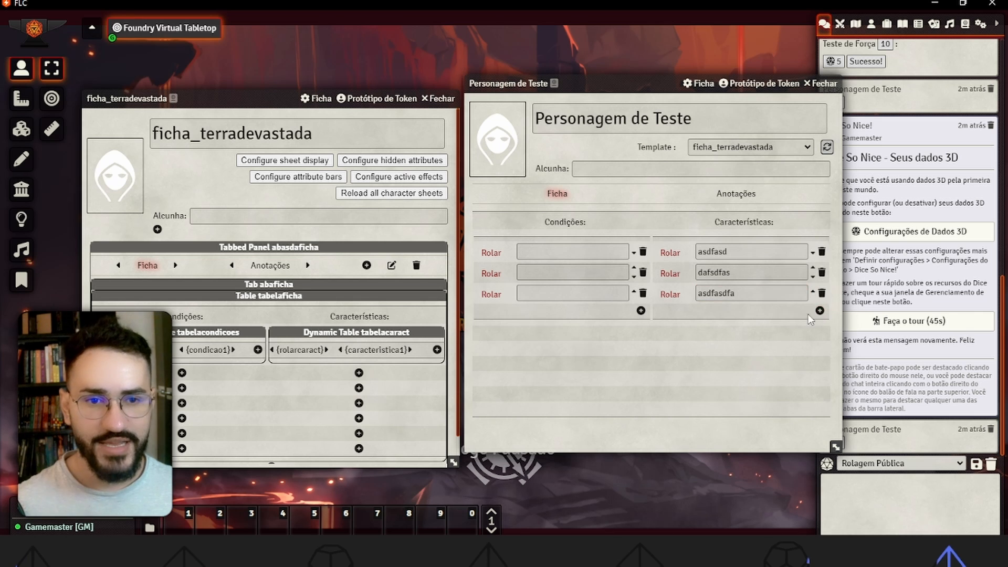
pyautogui.click(819, 311)
pyautogui.click(668, 316)
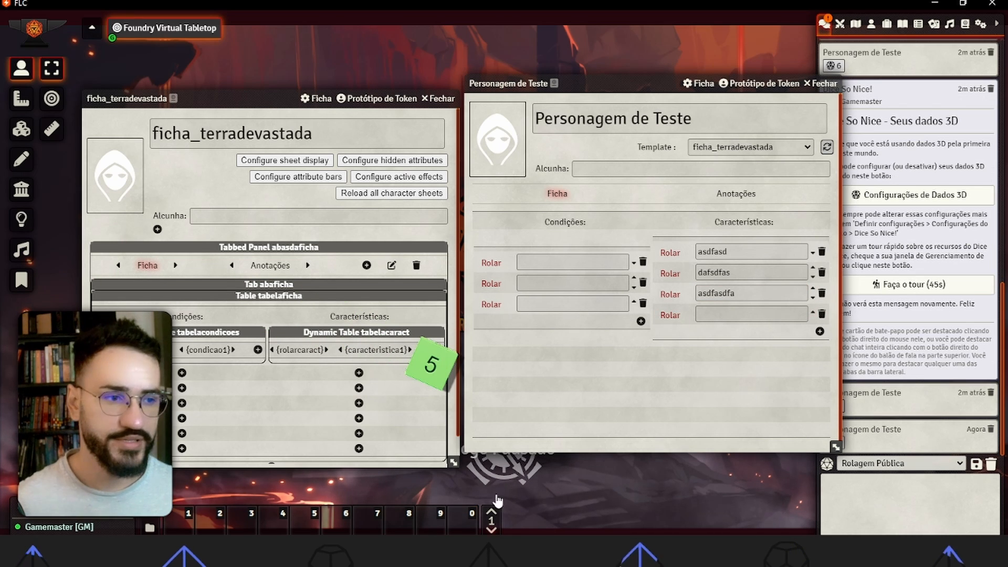
# Step: Delete the first row of the test character's conditions table and add two new empty rows
pyautogui.click(642, 261)
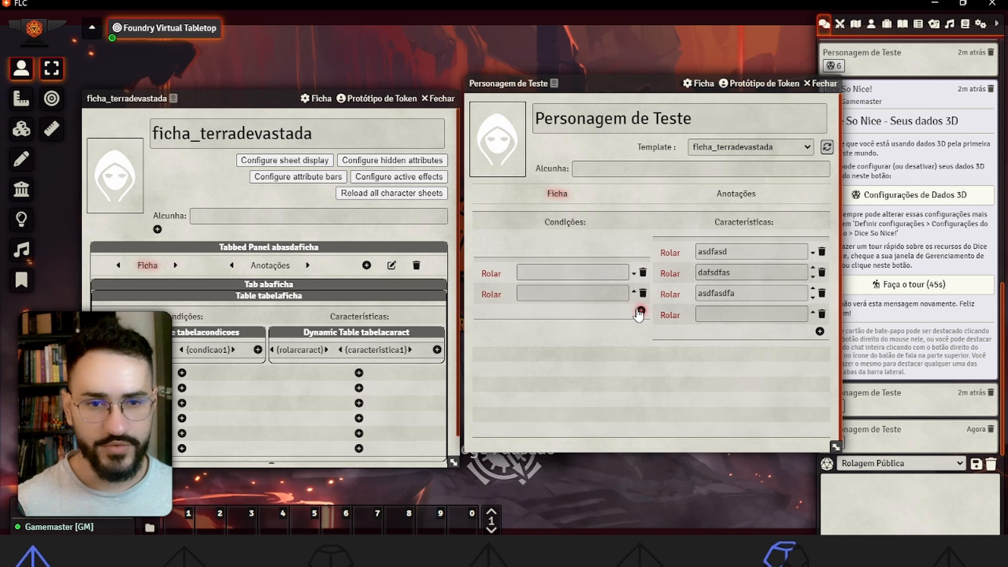
pyautogui.click(640, 310)
pyautogui.click(642, 329)
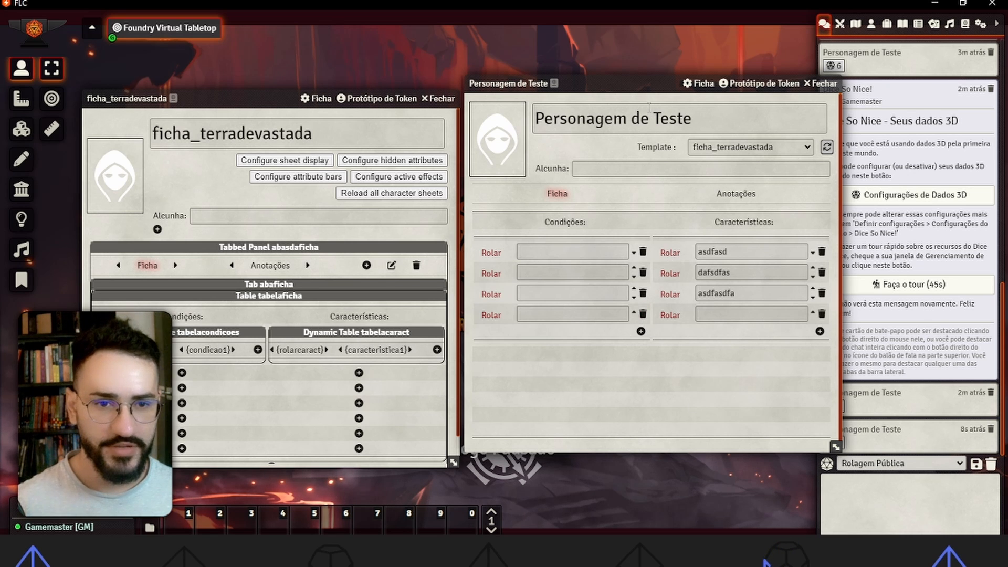
# Step: Set the default sheet width to 900 in the ficha_terradevastada template's display settings and save them
pyautogui.moveTo(576, 80); pyautogui.dragTo(418, 36)
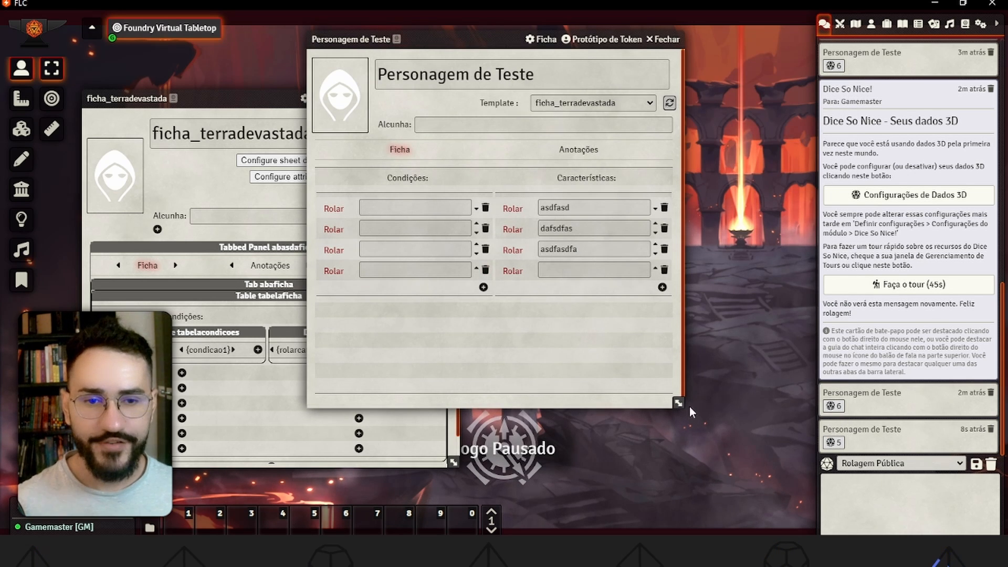
pyautogui.click(216, 188)
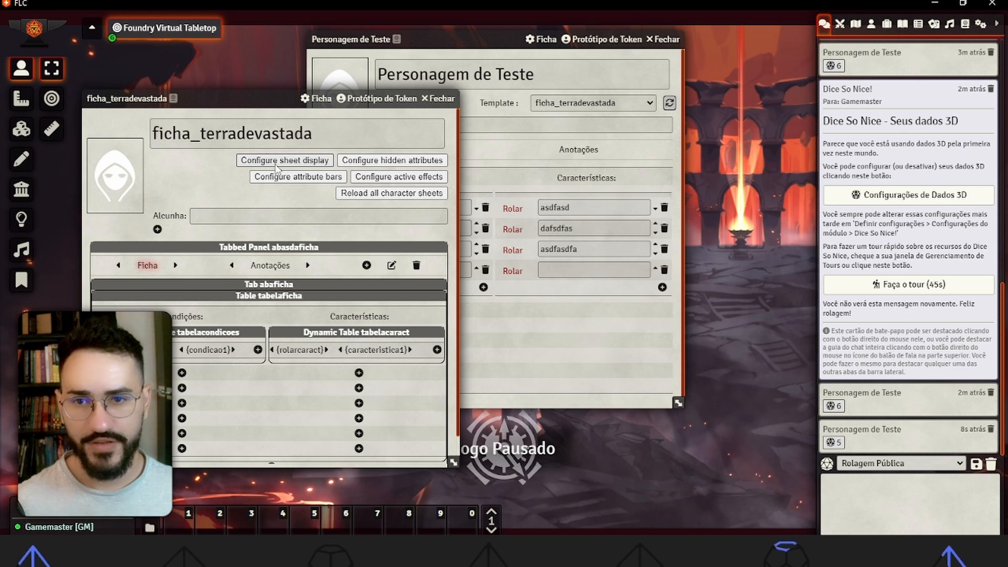
pyautogui.click(276, 163)
pyautogui.doubleClick(427, 234)
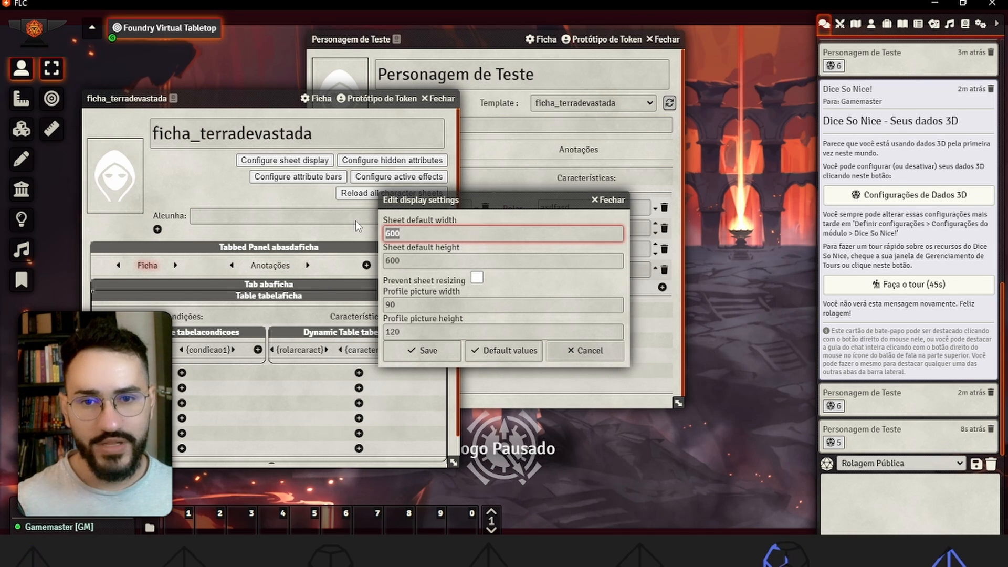
pyautogui.write('900')
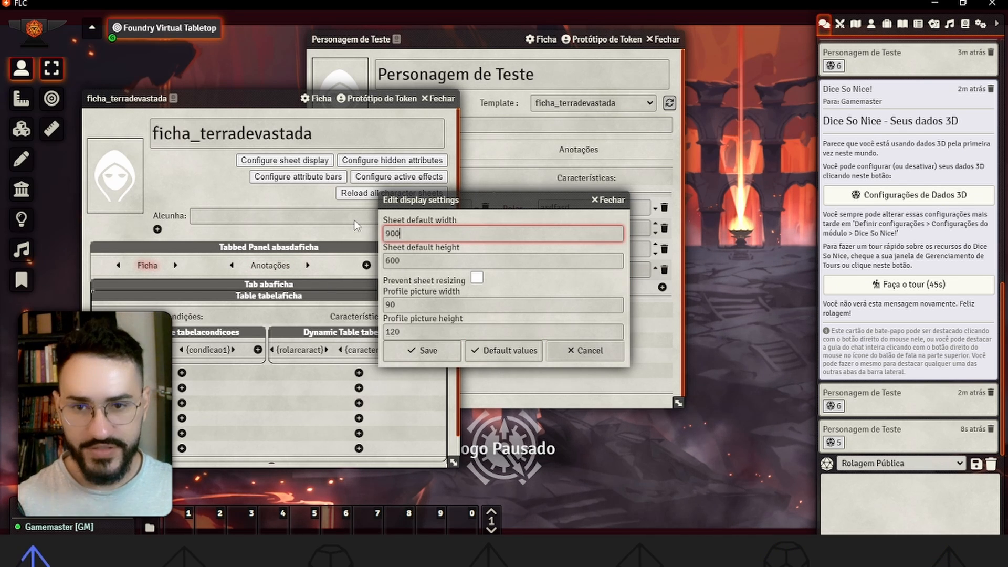
pyautogui.click(407, 261)
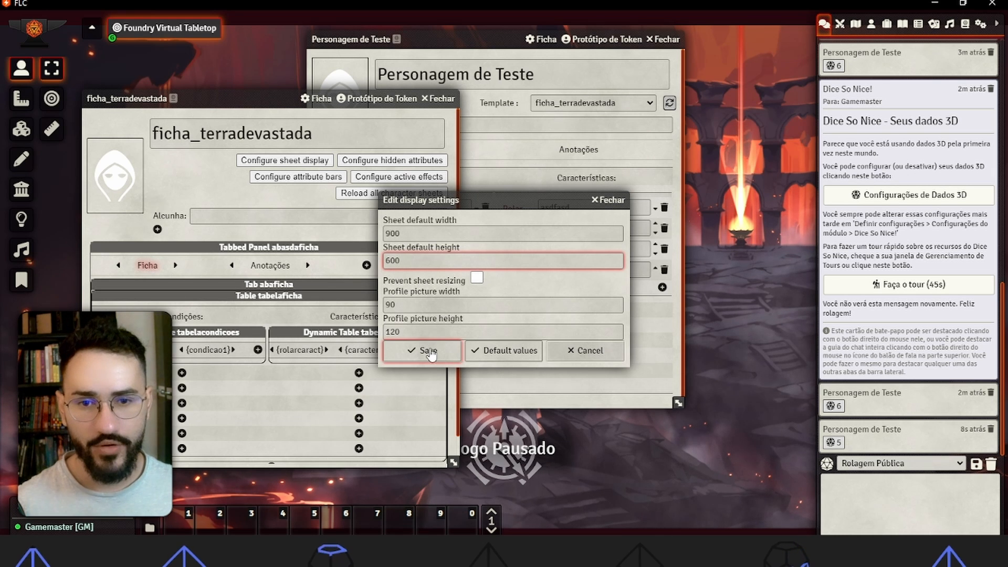
pyautogui.click(426, 350)
# Step: Reopen the Personagem de Teste sheet from the actors list and reposition its window
pyautogui.click(870, 24)
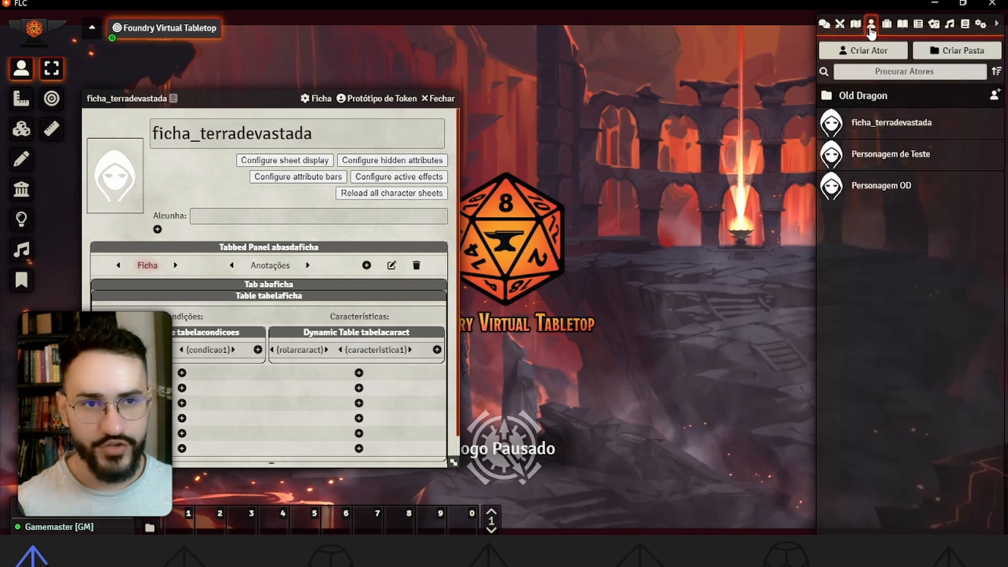
pyautogui.click(891, 165)
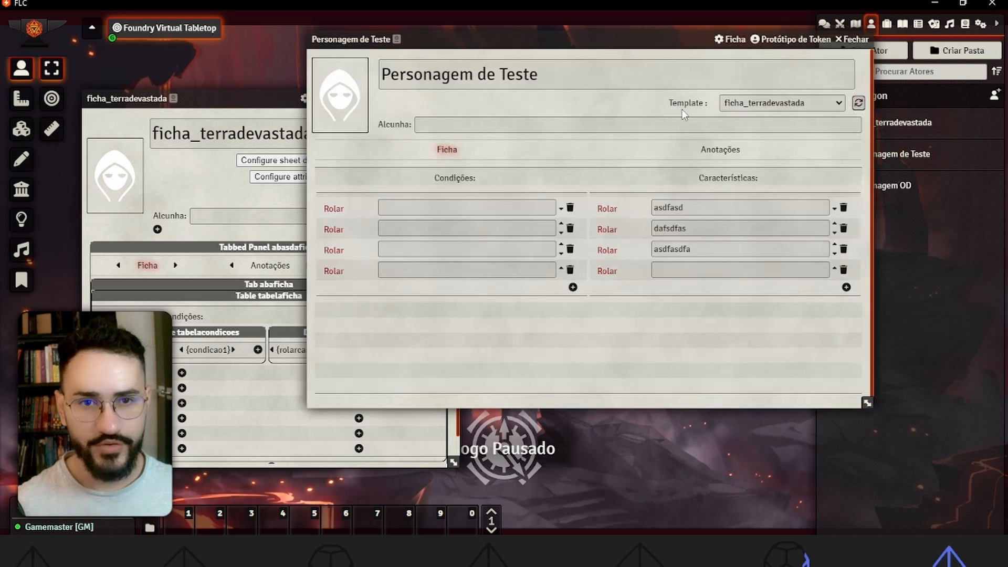
pyautogui.moveTo(595, 33); pyautogui.dragTo(591, 59)
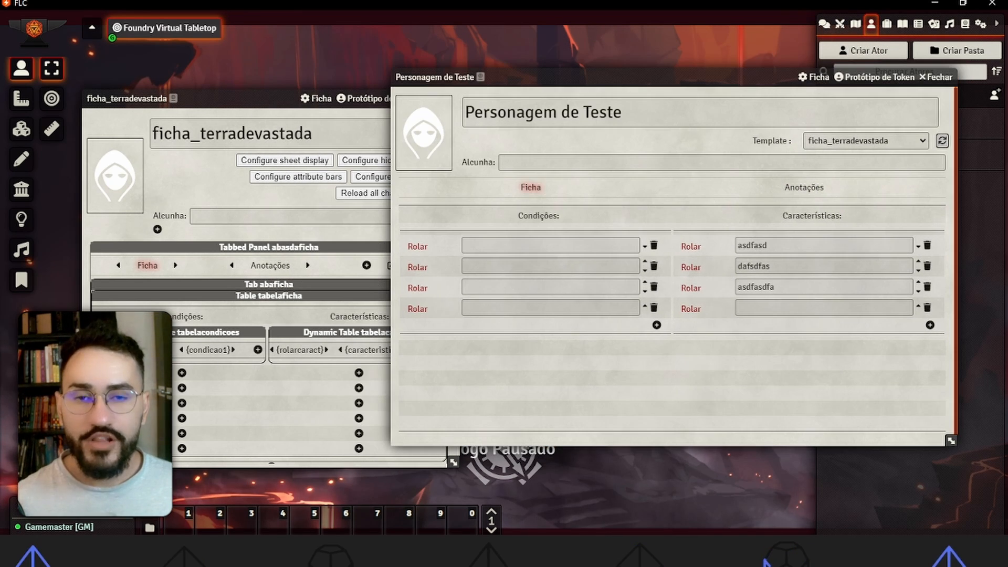
# Step: Switch to FichaTD.pdf in Foxit PDF Reader and examine the layout of the Tormentos and Convicção sections
pyautogui.hotkey('alt', 'Tab')
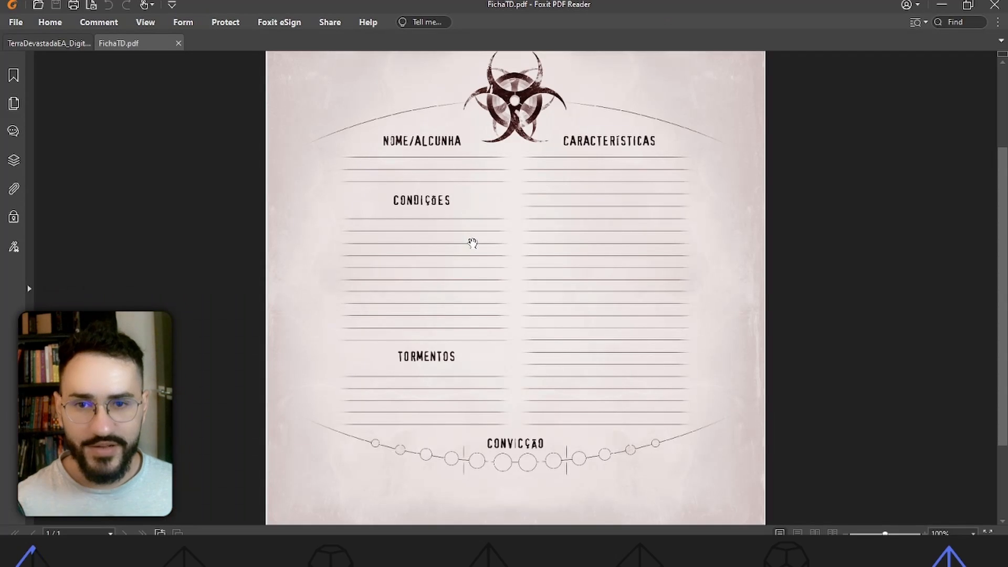
pyautogui.scroll(-1, 491, 286)
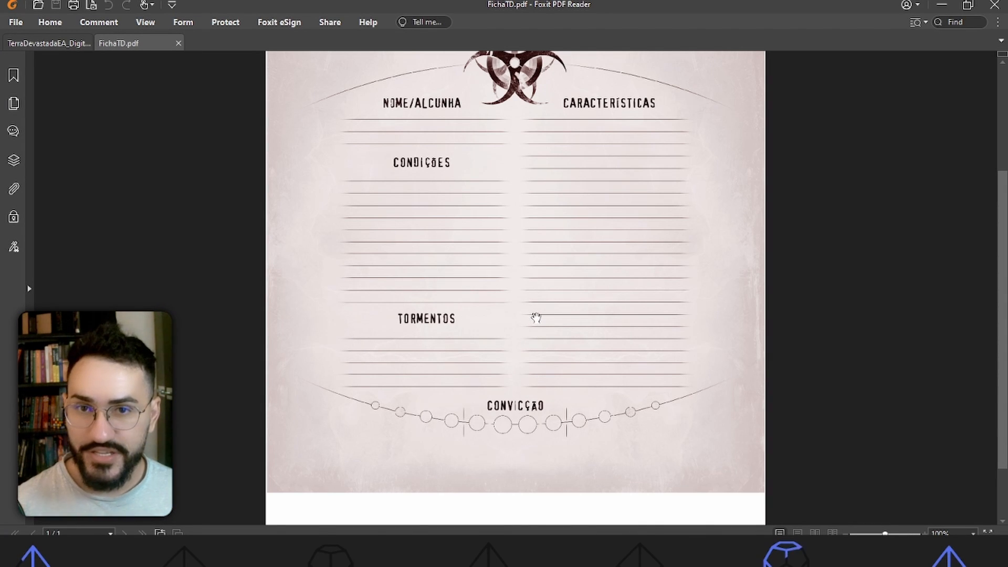
# Step: Return to Foundry VTT, reload the Personagem de Teste sheet's template, and enter "sdafsadfa" in the first Tormentos row
pyautogui.hotkey('alt', 'Tab')
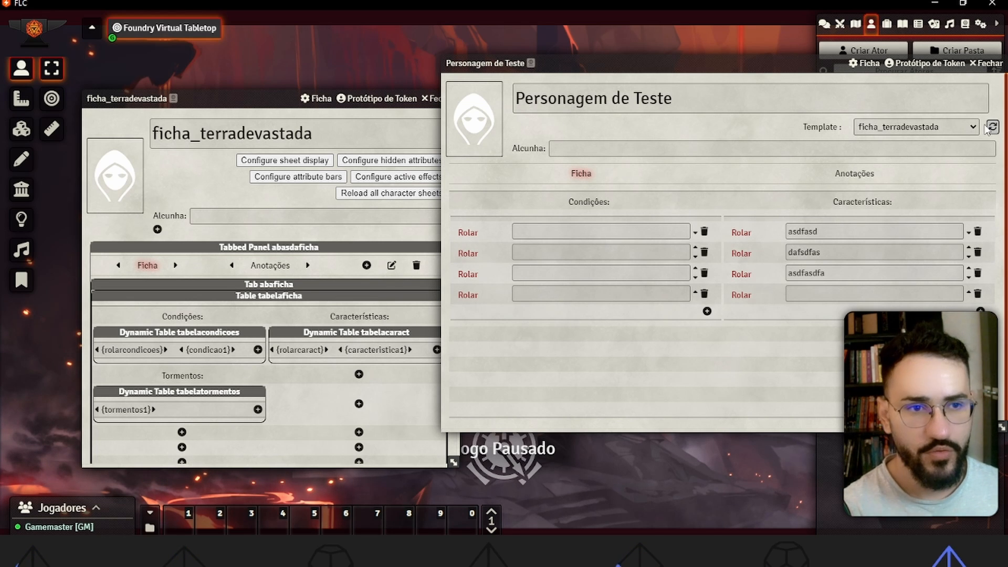
pyautogui.click(990, 128)
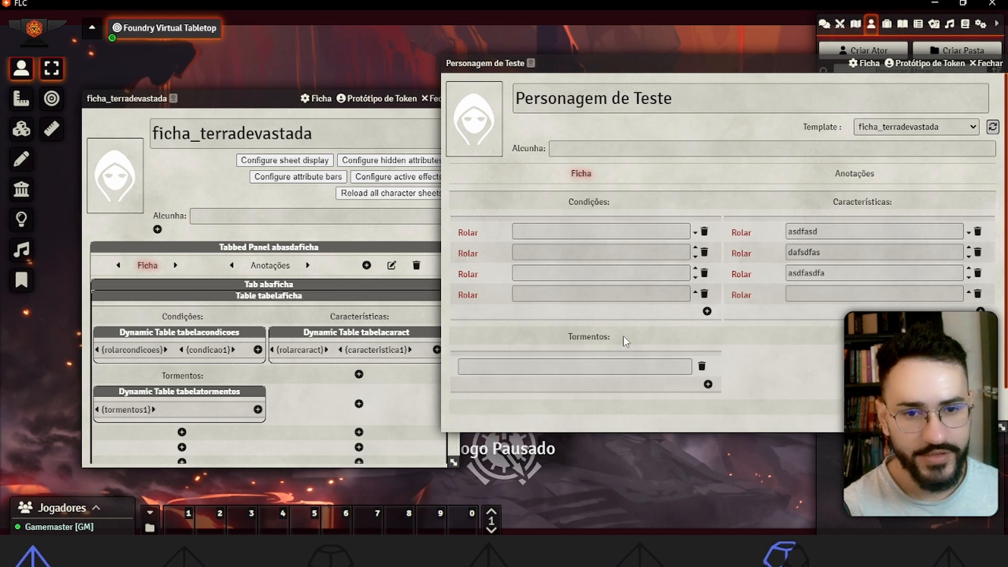
pyautogui.scroll(-1, 625, 341)
pyautogui.click(651, 323)
pyautogui.write('sdafsadfa')
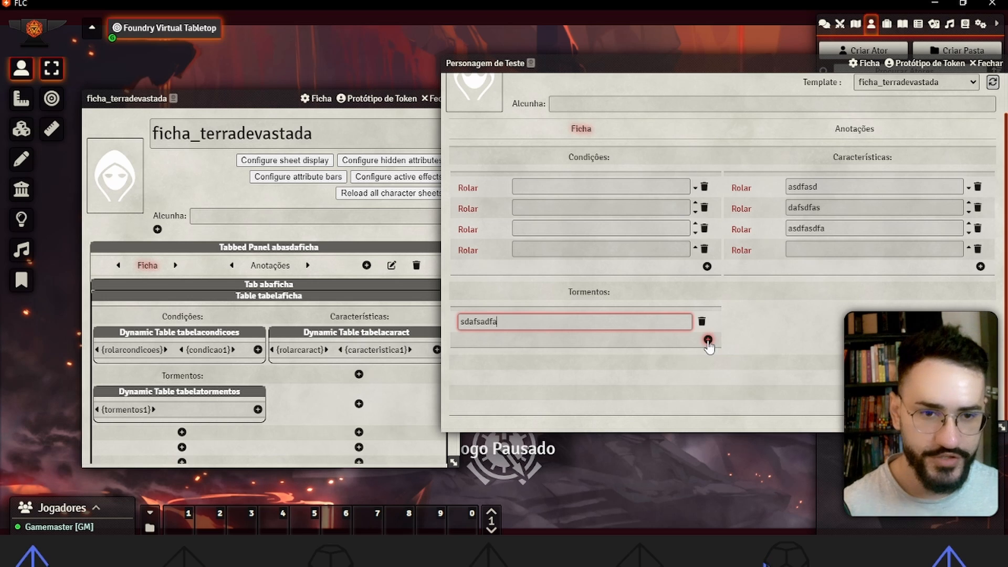
# Step: Add two more Tormentos rows, entering "asdfasdf" in the second and "sdf" in the third
pyautogui.click(708, 340)
pyautogui.click(655, 343)
pyautogui.write('a')
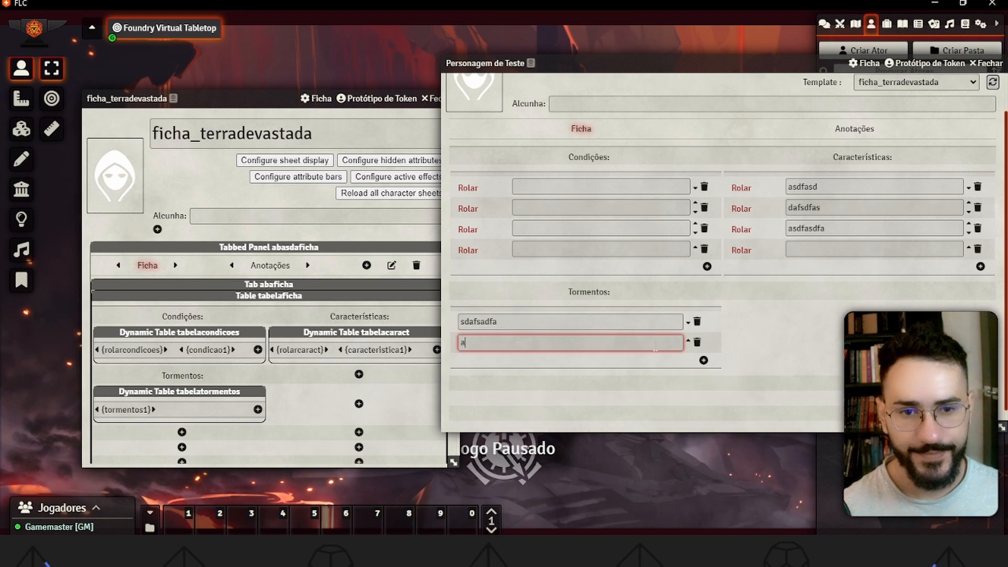
pyautogui.write('sdfasdf')
pyautogui.click(703, 360)
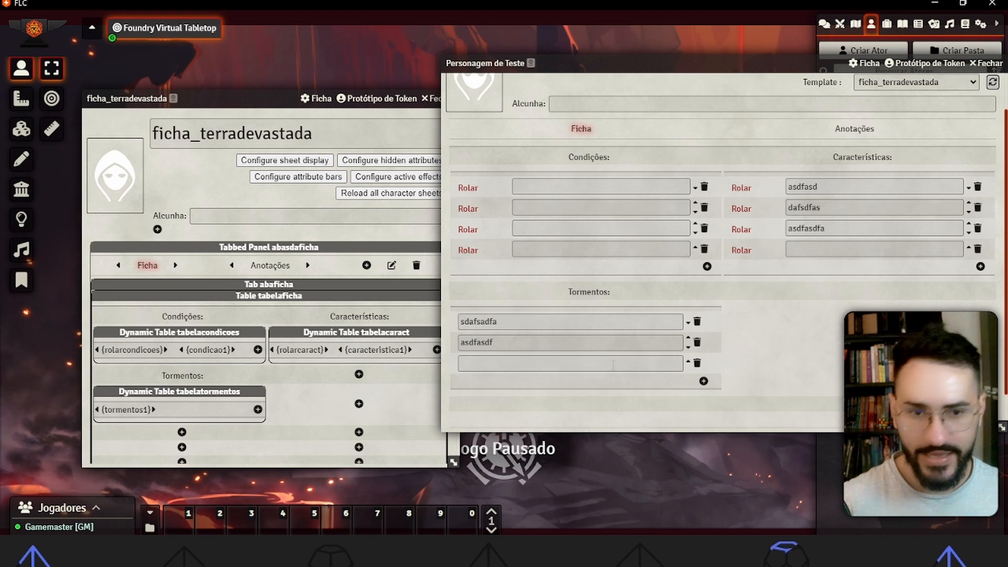
pyautogui.click(603, 362)
pyautogui.write('sd')
# Step: Clear the sample text from all three Tormentos rows, keeping the rows
pyautogui.press('BackSpace')
pyautogui.press('BackSpace')
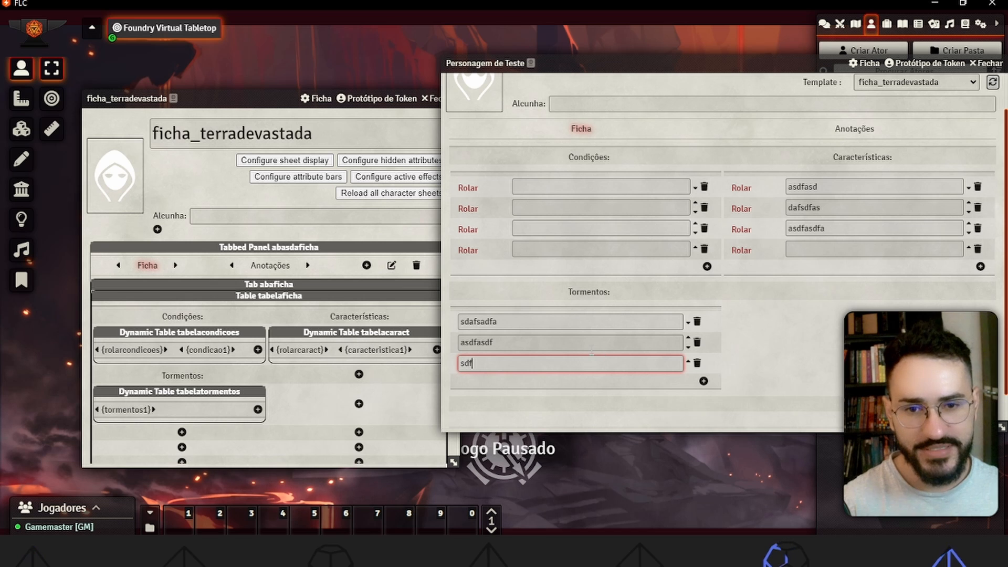
pyautogui.click(584, 340)
pyautogui.press('BackSpace')
pyautogui.press('BackSpace')
pyautogui.press('BackSpace')
pyautogui.press('BackSpace')
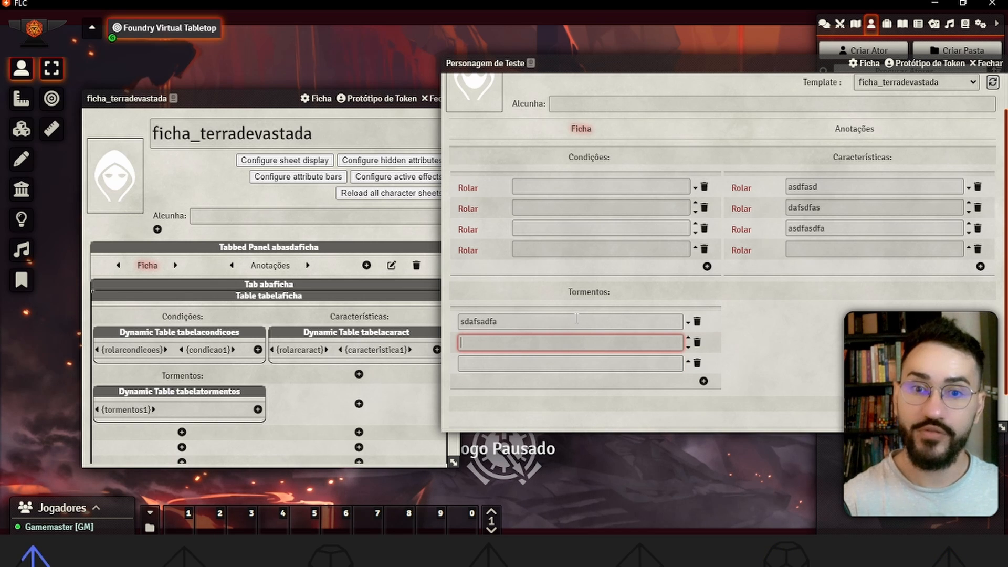
pyautogui.click(575, 317)
pyautogui.hotkey('ctrl', 'a')
pyautogui.press('BackSpace')
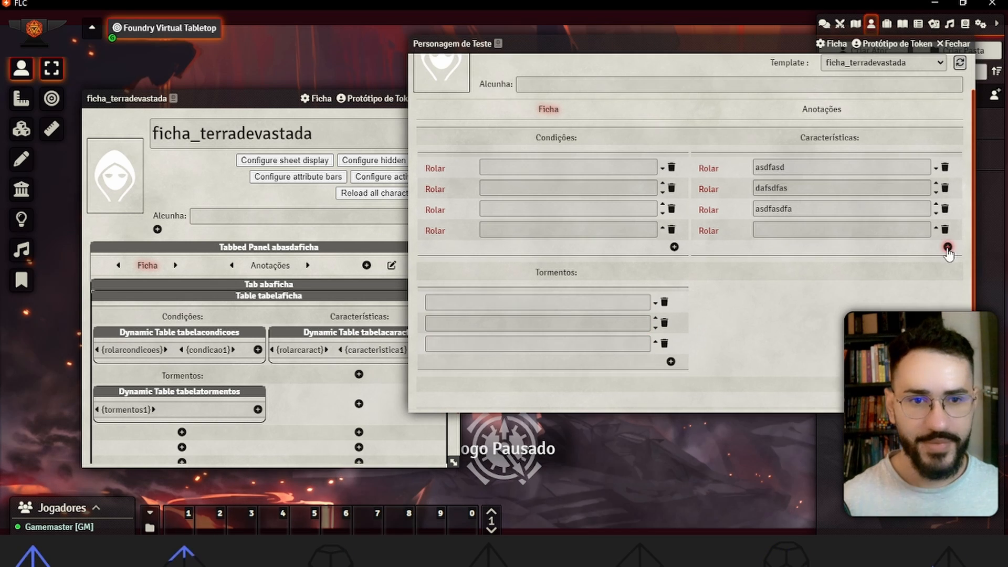
# Step: Add six empty rows to the test character's Características table
pyautogui.click(947, 246)
pyautogui.click(947, 269)
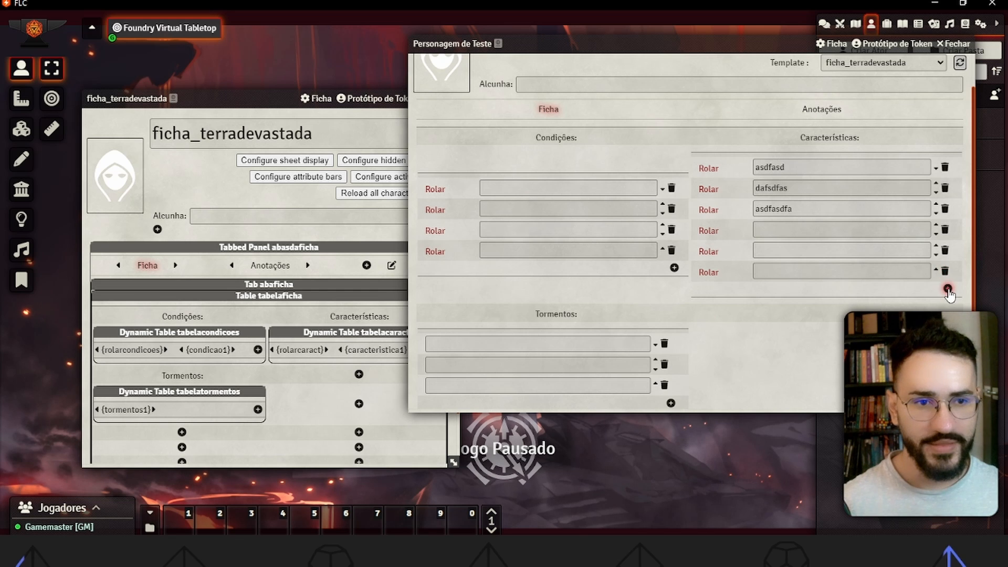
pyautogui.click(946, 288)
pyautogui.scroll(-2, 602, 376)
pyautogui.scroll(1, 873, 287)
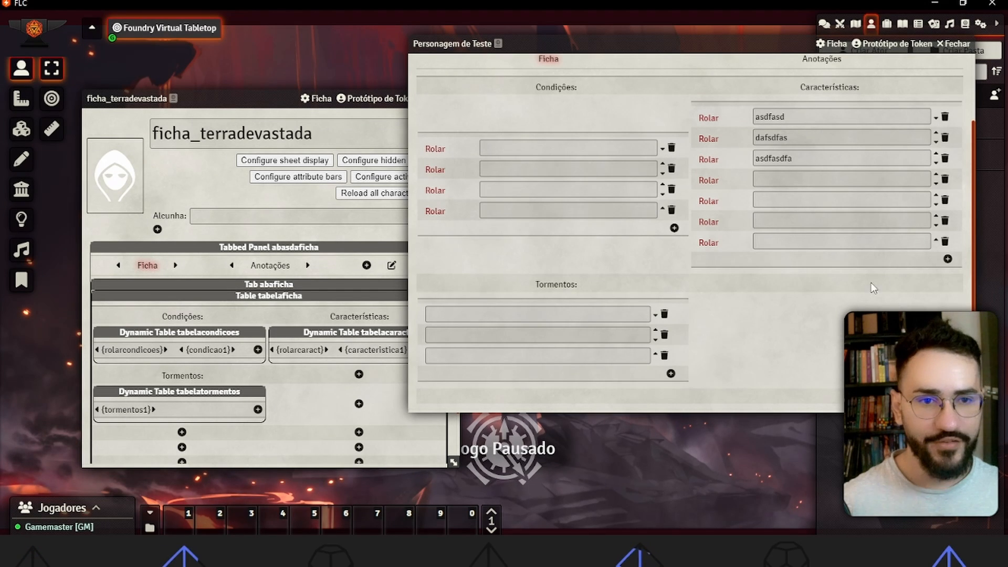
pyautogui.click(947, 259)
pyautogui.click(947, 280)
pyautogui.click(947, 299)
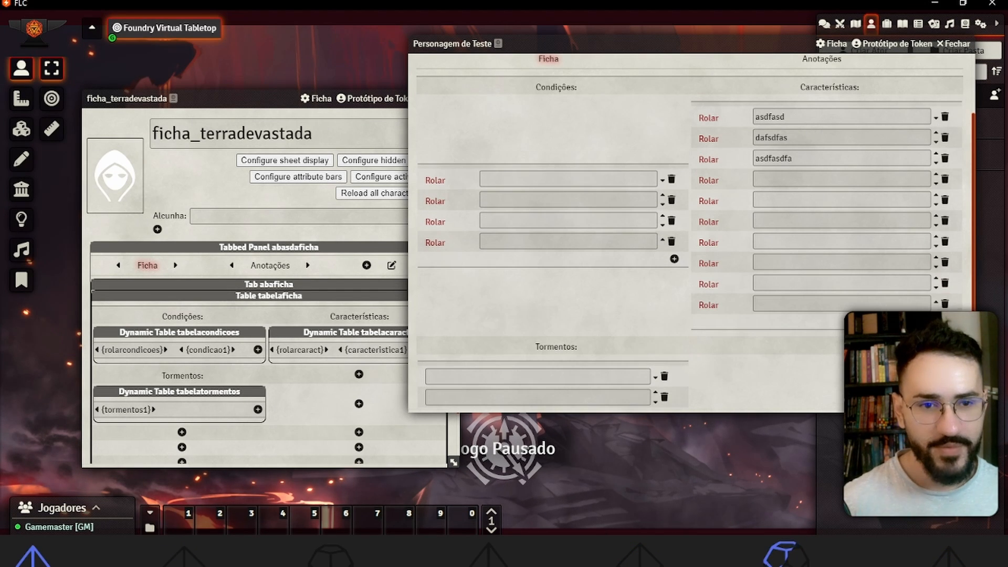
# Step: Add a Panel with key painelesquerda, Vertical layout and Center alignment below the Tormentos table in the ficha_terradevastada template
pyautogui.scroll(-1, 337, 334)
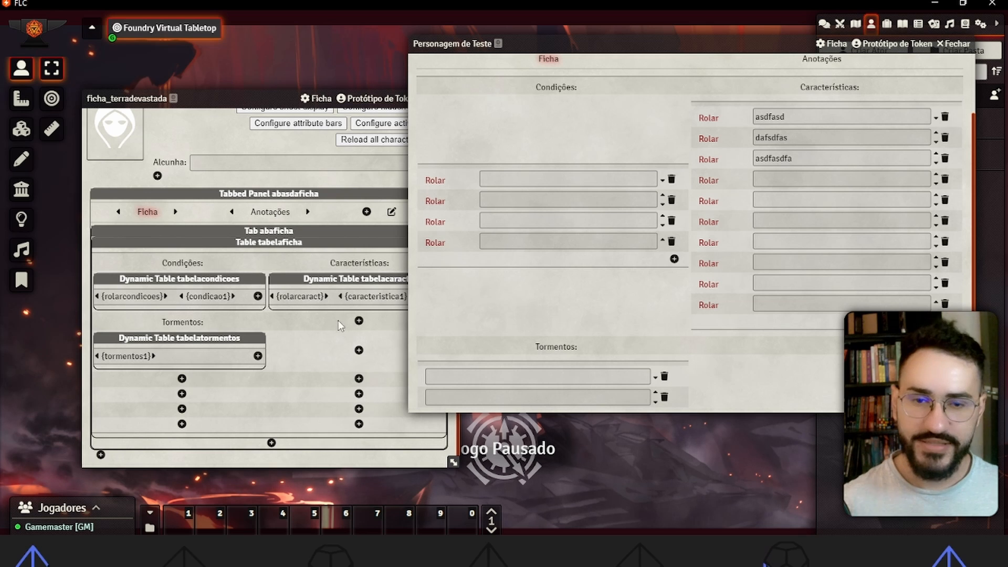
pyautogui.moveTo(457, 39); pyautogui.dragTo(481, 47)
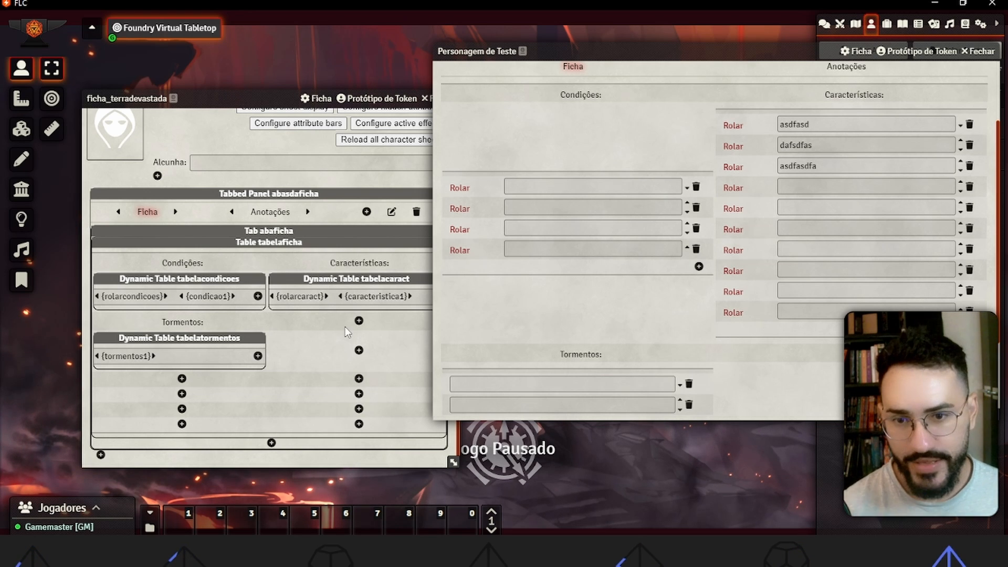
pyautogui.click(181, 379)
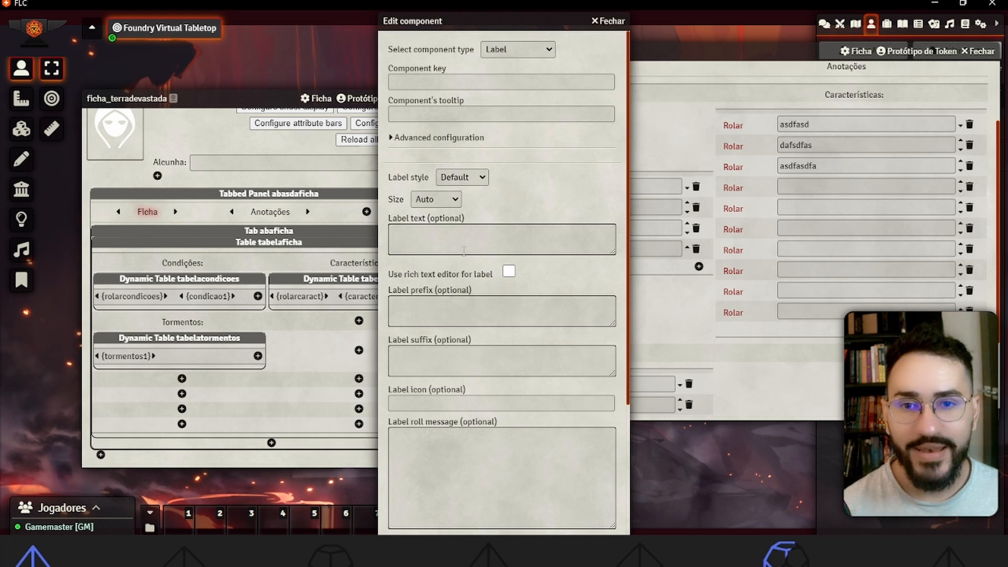
pyautogui.click(518, 50)
pyautogui.click(501, 134)
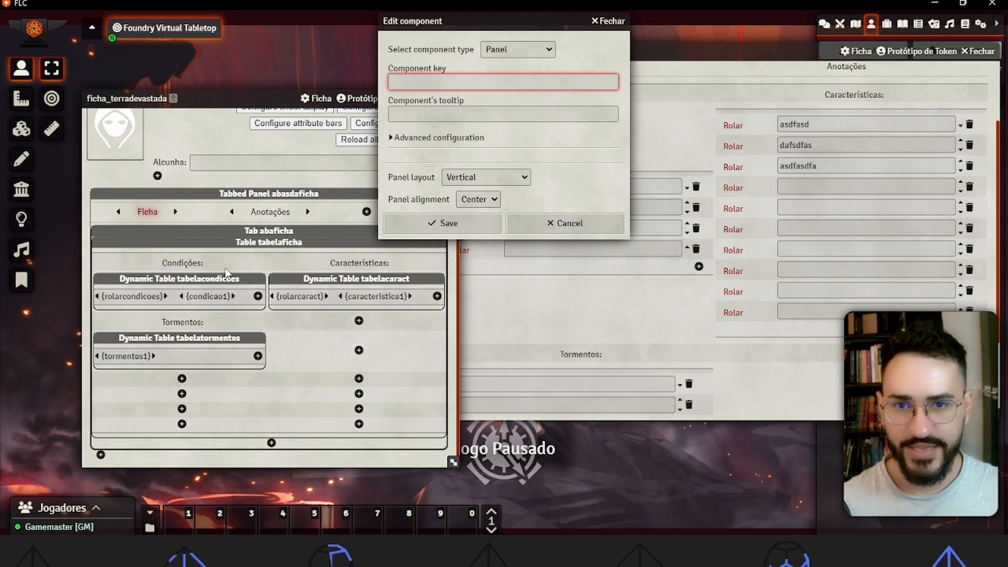
pyautogui.write('painelcon')
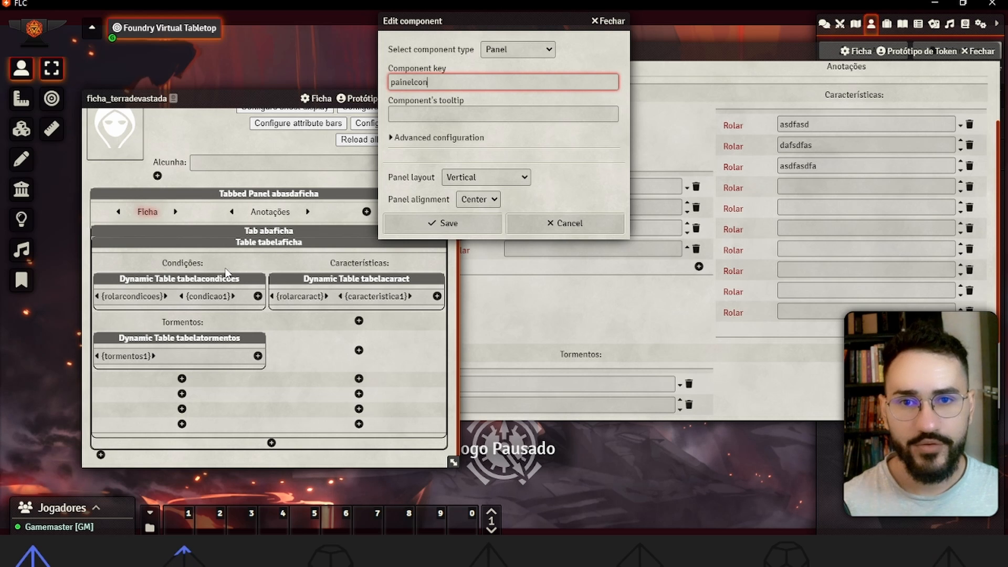
pyautogui.write('d')
pyautogui.hotkey('ctrl', 'a')
pyautogui.write('Pai')
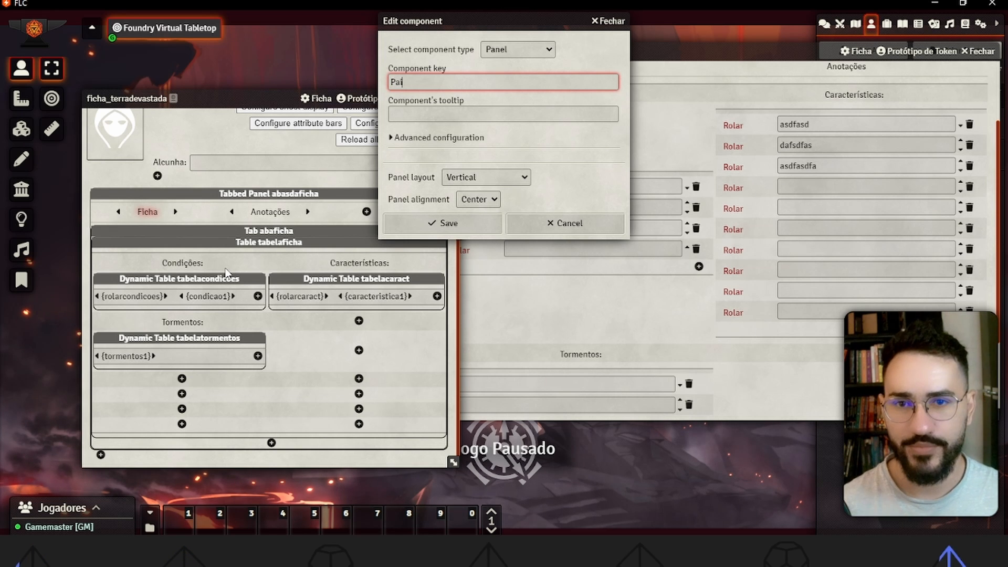
pyautogui.write('nelesqu')
pyautogui.hotkey('ctrl', 'a')
pyautogui.write('painelesquerda')
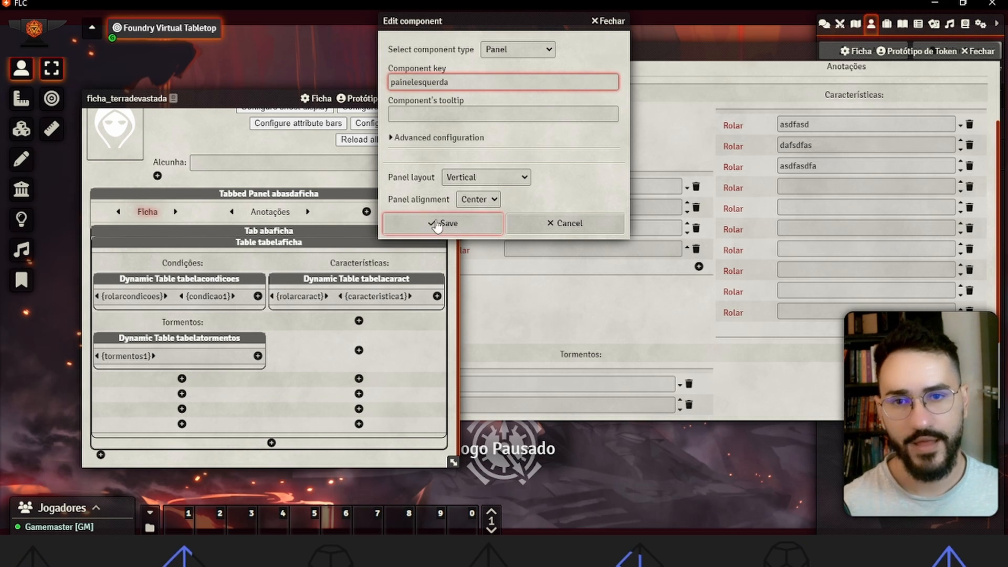
pyautogui.click(478, 179)
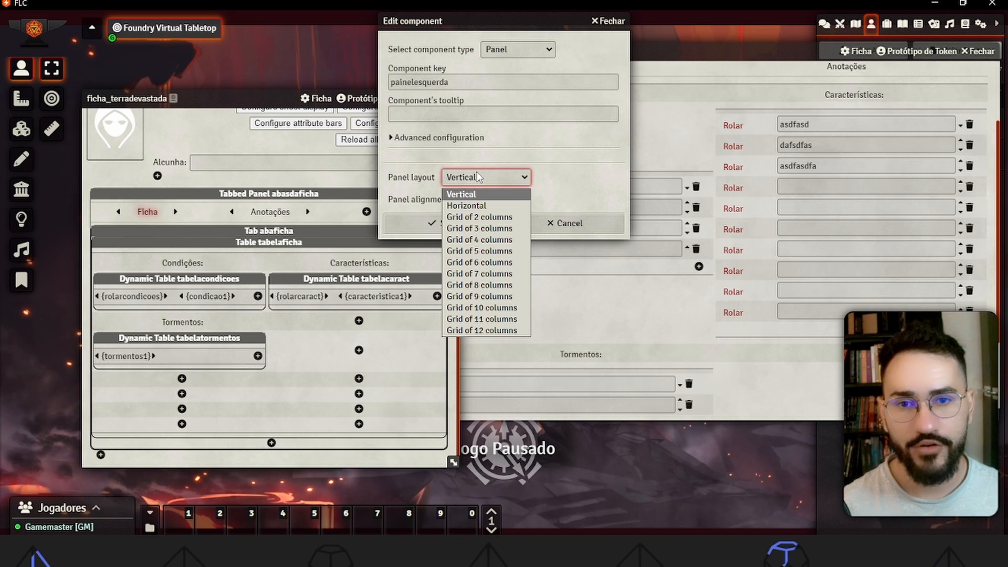
pyautogui.click(478, 193)
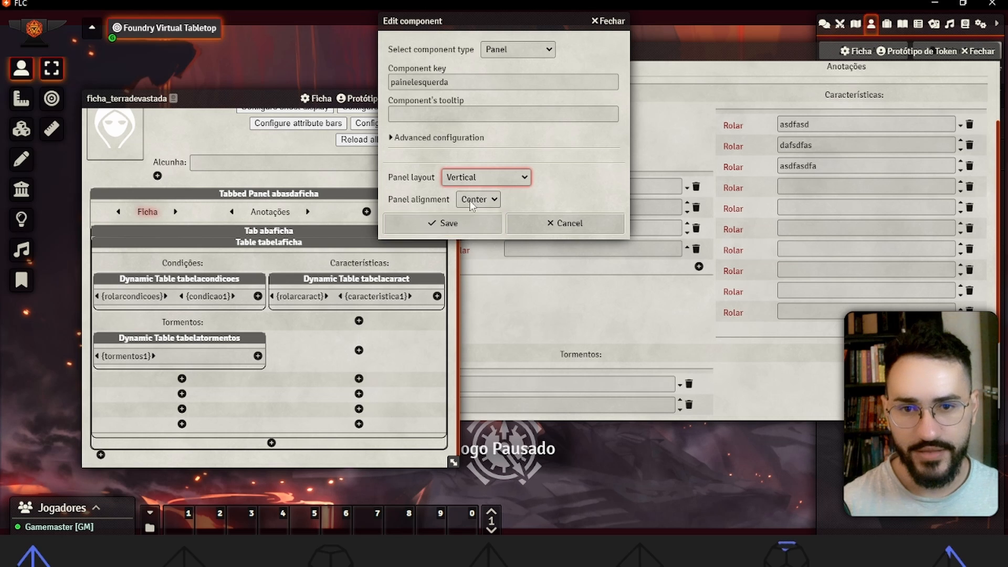
pyautogui.click(471, 223)
# Step: Relocate the Condições label and tabelacondicoes to empty right-column cells, and put the painelesquerda panel in tabelaficha's first left-column cell
pyautogui.moveTo(176, 379); pyautogui.dragTo(216, 286)
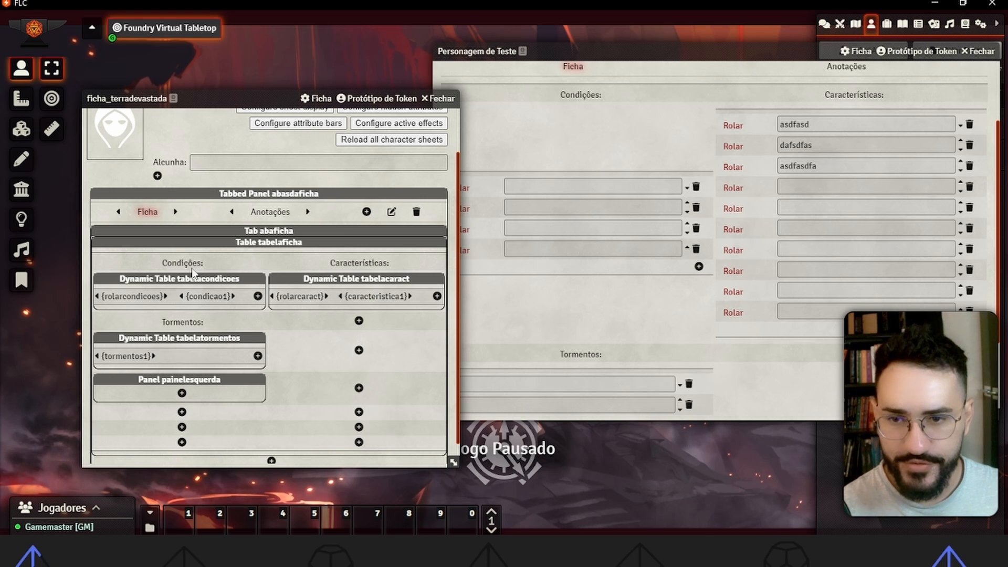
pyautogui.scroll(-1, 198, 309)
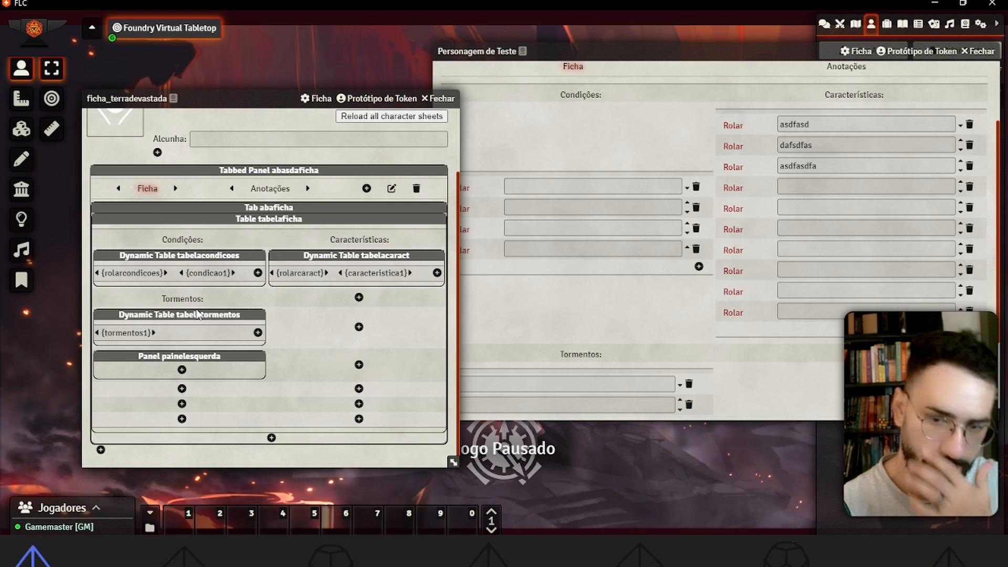
pyautogui.moveTo(201, 242); pyautogui.dragTo(357, 329)
pyautogui.moveTo(168, 256); pyautogui.dragTo(315, 368)
pyautogui.moveTo(180, 365); pyautogui.dragTo(193, 250)
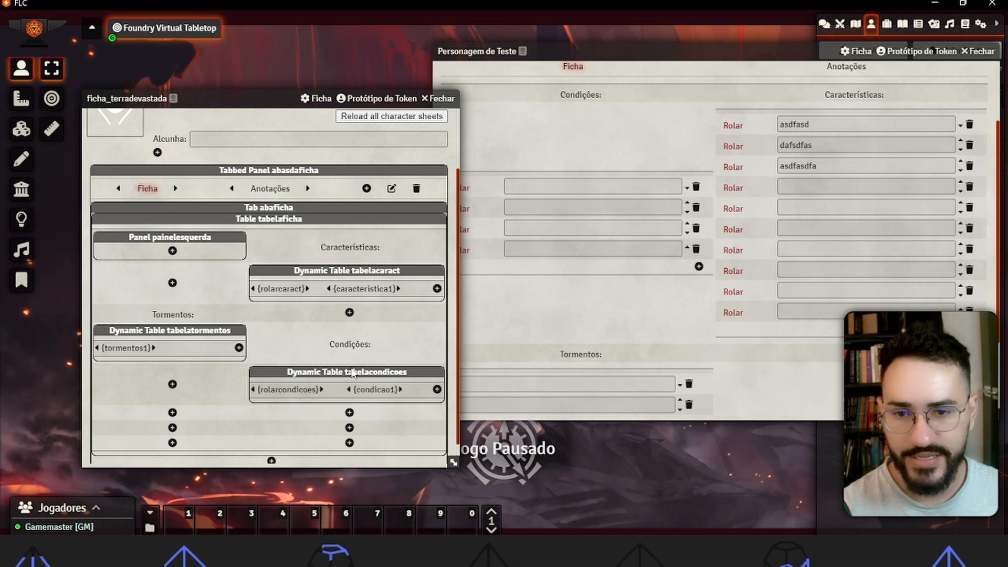
# Step: Move the Condições label, tabelacondicoes, the Tormentos label and tabelatormentos into the painelesquerda panel in that order
pyautogui.moveTo(336, 346); pyautogui.dragTo(195, 258)
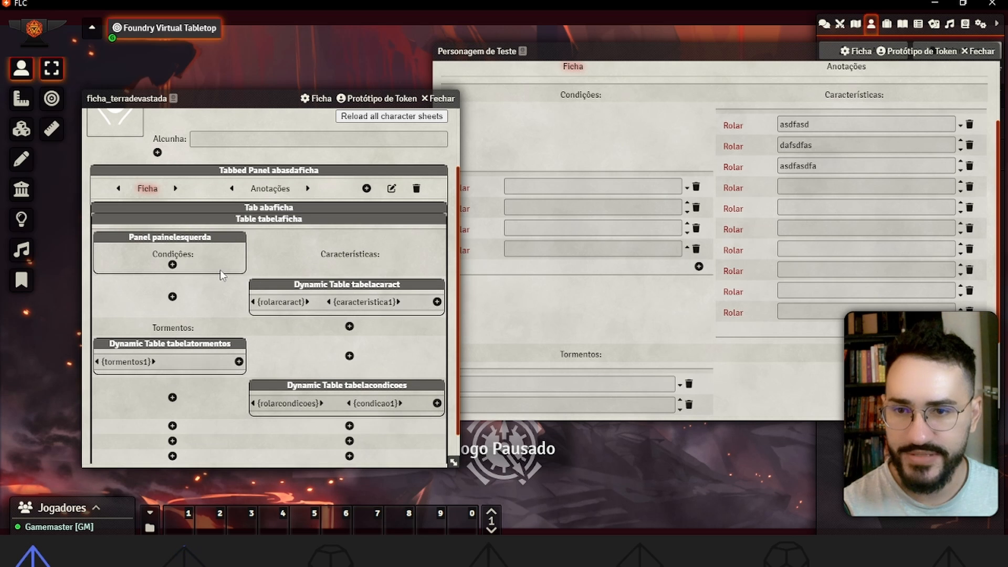
pyautogui.moveTo(385, 389); pyautogui.dragTo(175, 266)
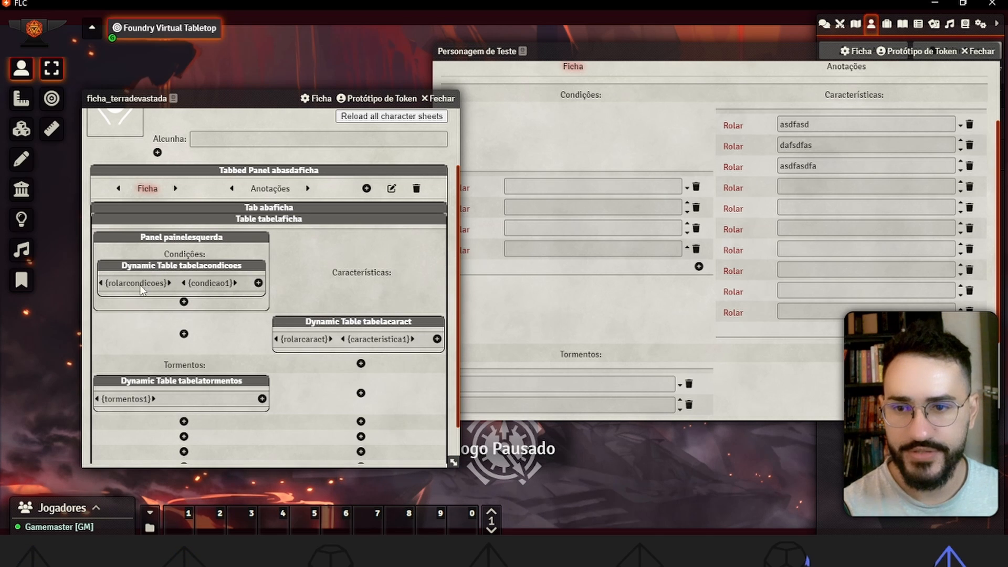
pyautogui.moveTo(193, 371); pyautogui.dragTo(192, 307)
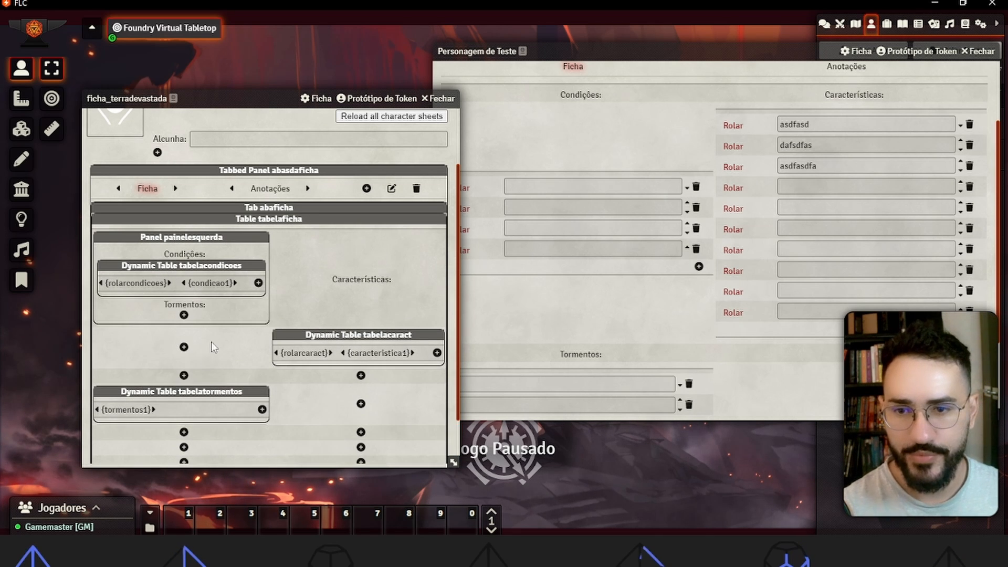
pyautogui.moveTo(204, 397); pyautogui.dragTo(219, 319)
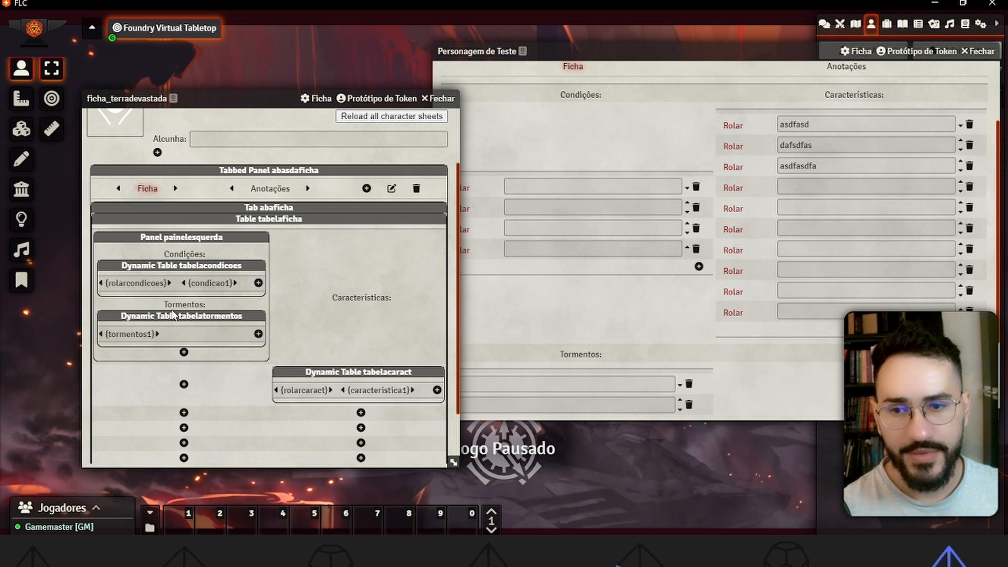
# Step: Add a Panel with key paineldireita, Vertical layout and Center alignment in an empty left-column cell of tabelaficha
pyautogui.scroll(-1, 175, 315)
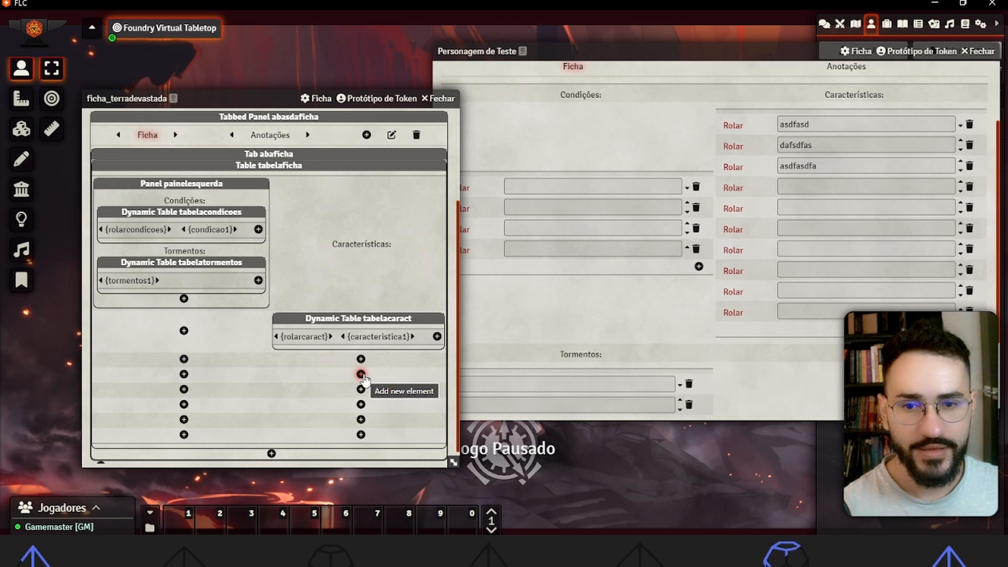
pyautogui.click(184, 405)
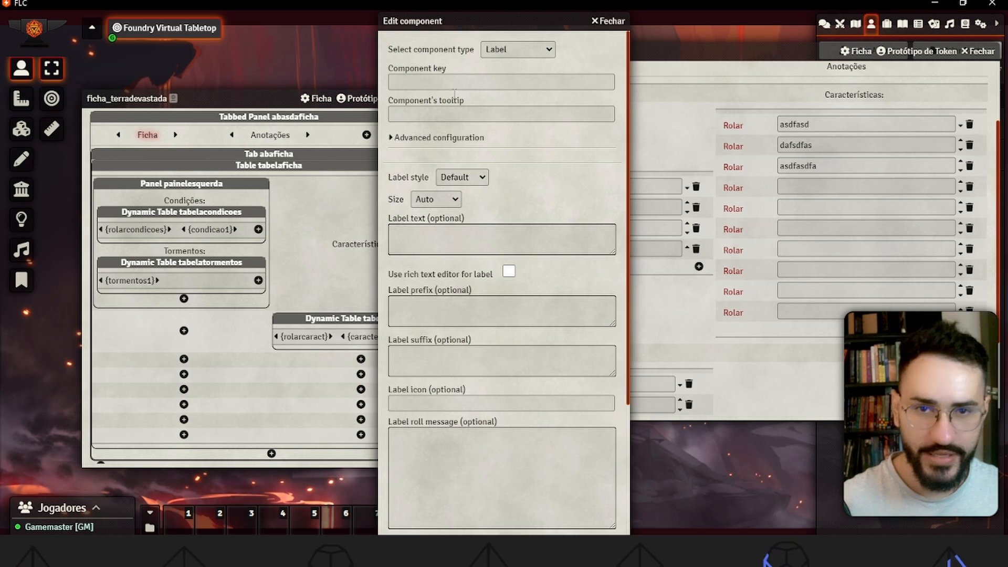
pyautogui.click(517, 49)
pyautogui.click(513, 140)
pyautogui.click(418, 82)
pyautogui.write('paine')
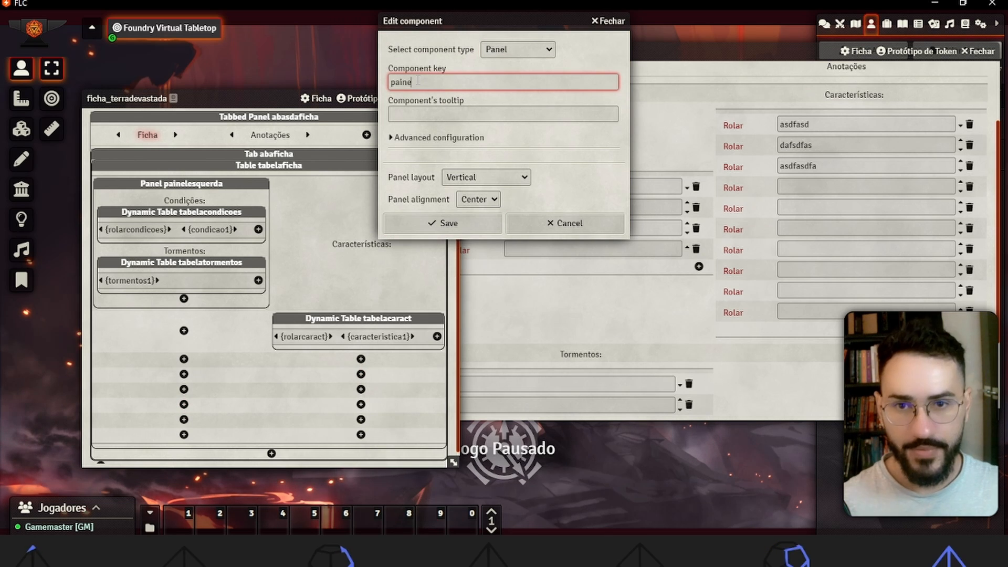
pyautogui.write('ldireita')
pyautogui.press('Return')
# Step: Move the Características label to a lower right-column cell and put the paineldireita panel in the cell beside painelesquerda
pyautogui.moveTo(184, 405); pyautogui.dragTo(207, 399)
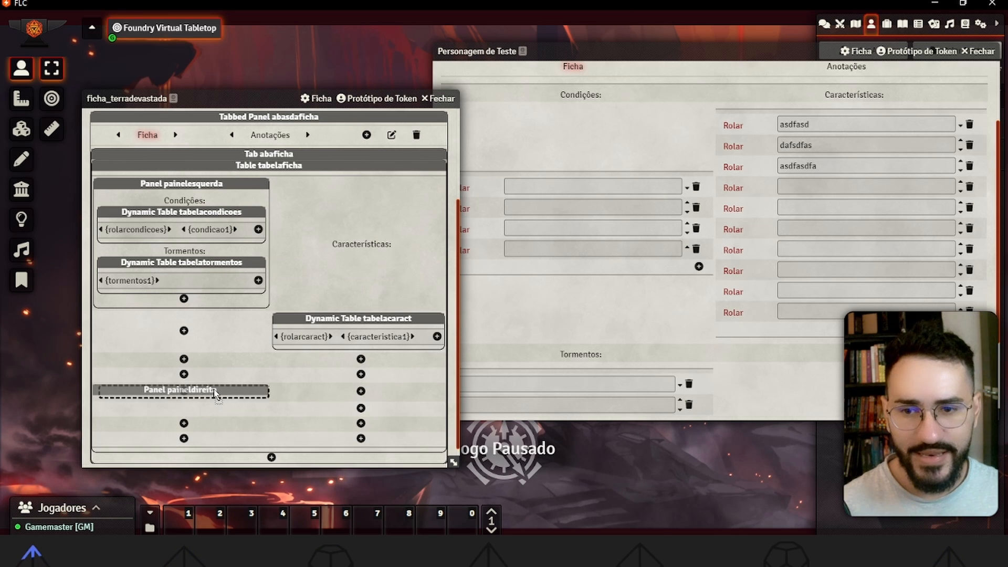
pyautogui.moveTo(355, 258); pyautogui.dragTo(362, 377)
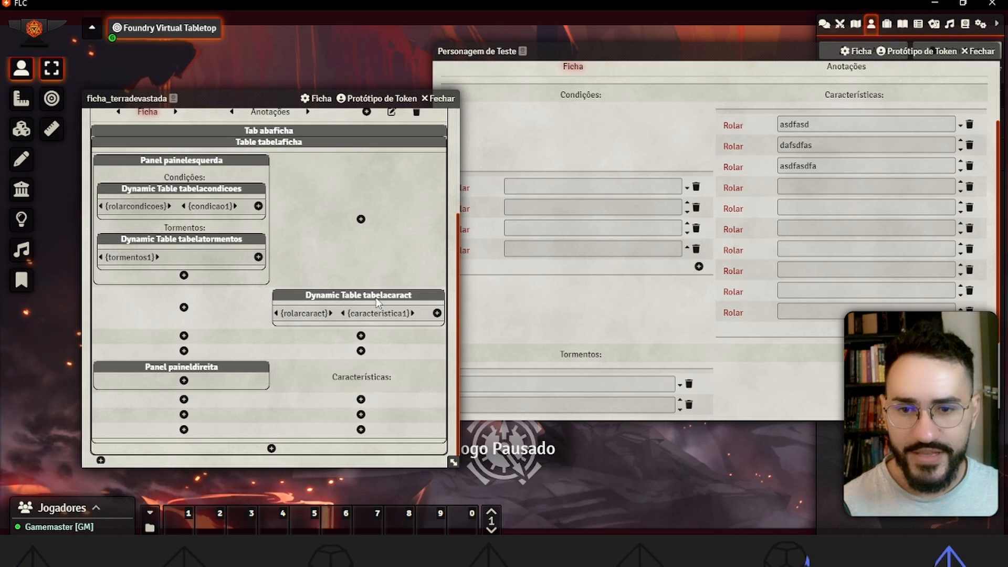
pyautogui.moveTo(147, 370); pyautogui.dragTo(348, 229)
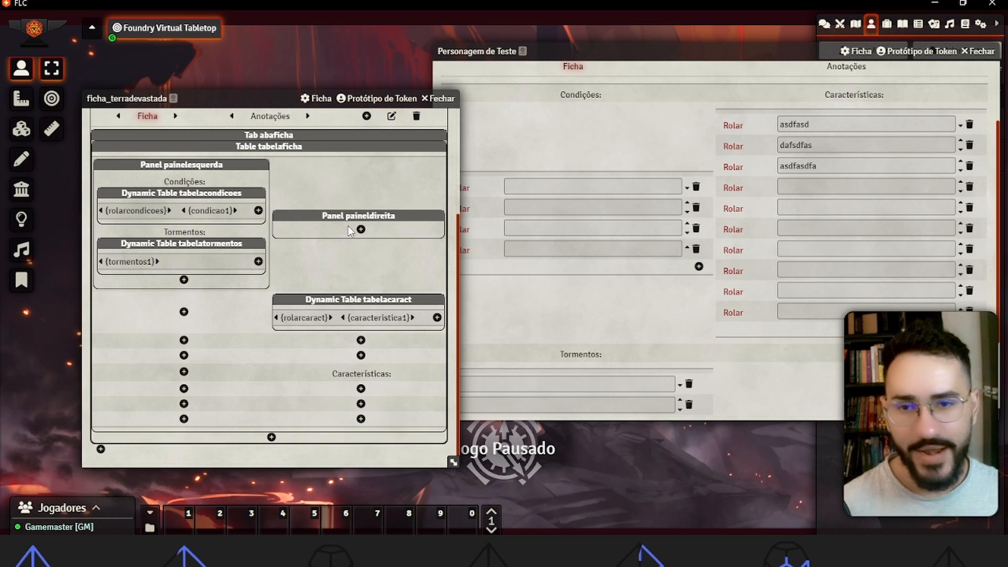
# Step: Move the Características label and tabelacaract into the paineldireita panel, with the label above the table
pyautogui.scroll(2, 336, 246)
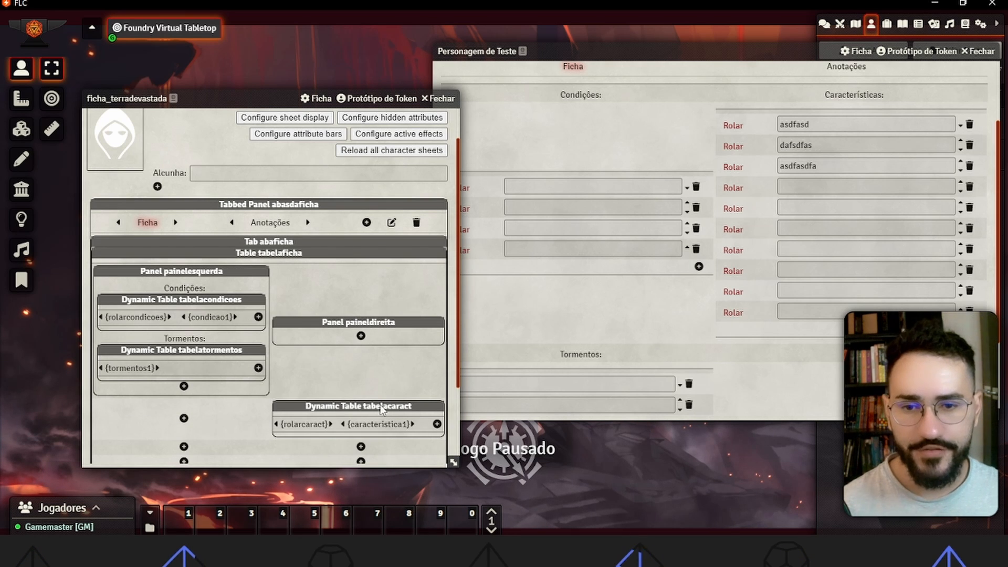
pyautogui.moveTo(381, 409); pyautogui.dragTo(367, 291)
pyautogui.scroll(-1, 414, 408)
pyautogui.moveTo(350, 368); pyautogui.dragTo(381, 288)
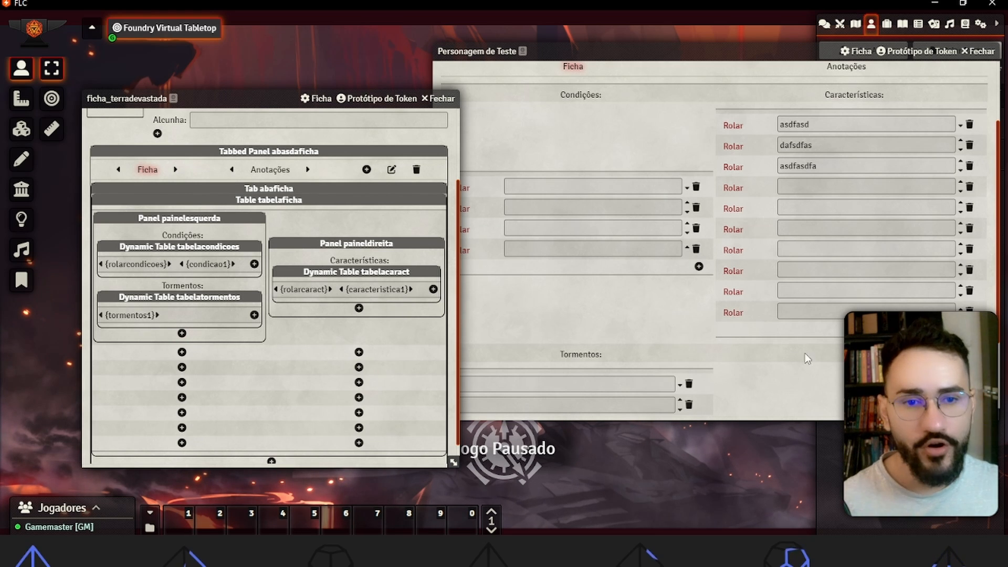
# Step: Reload the Personagem de Teste sheet and add three empty rows to its Tormentos table
pyautogui.scroll(2, 813, 357)
pyautogui.click(984, 114)
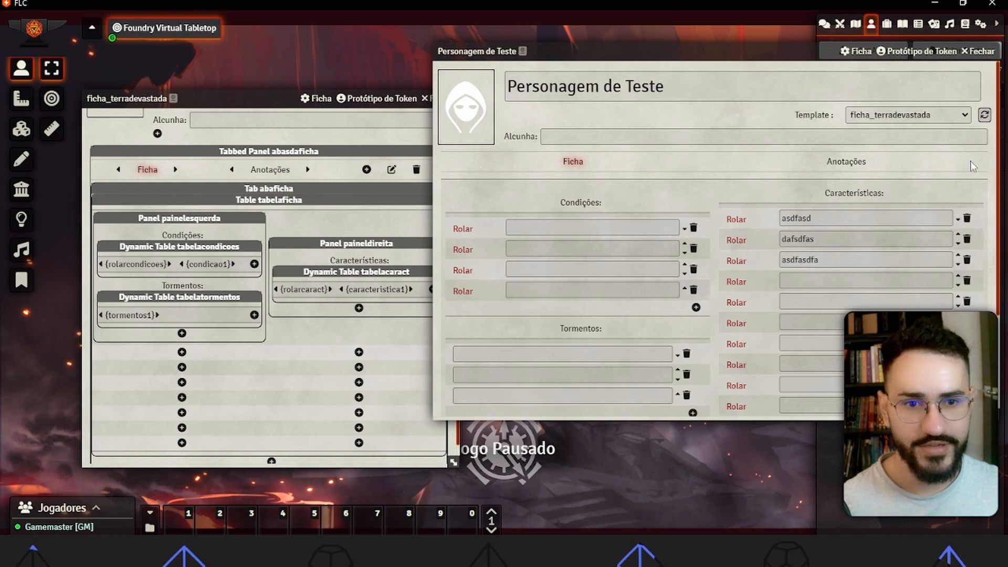
pyautogui.scroll(-2, 715, 246)
pyautogui.scroll(2, 715, 246)
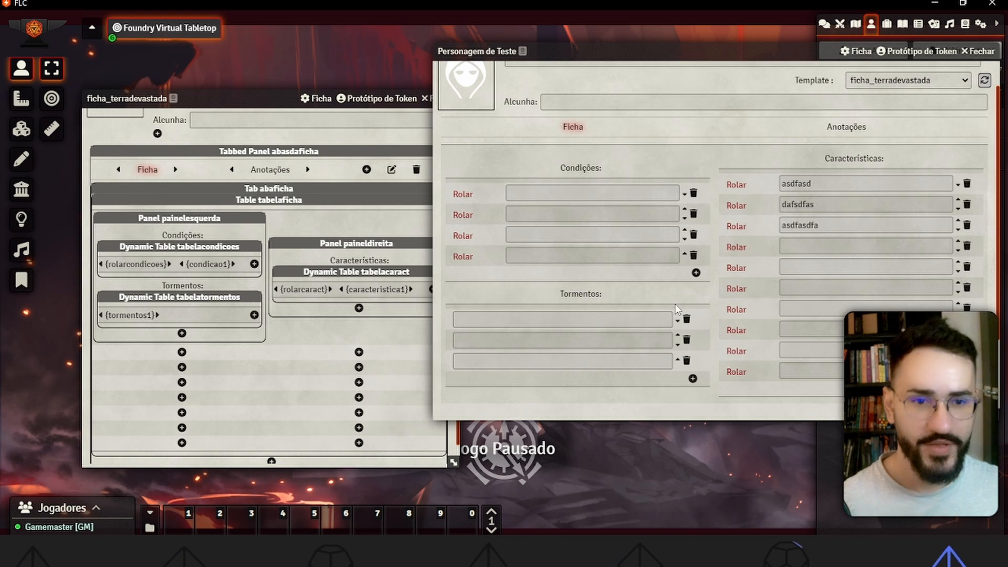
pyautogui.click(693, 369)
pyautogui.click(692, 384)
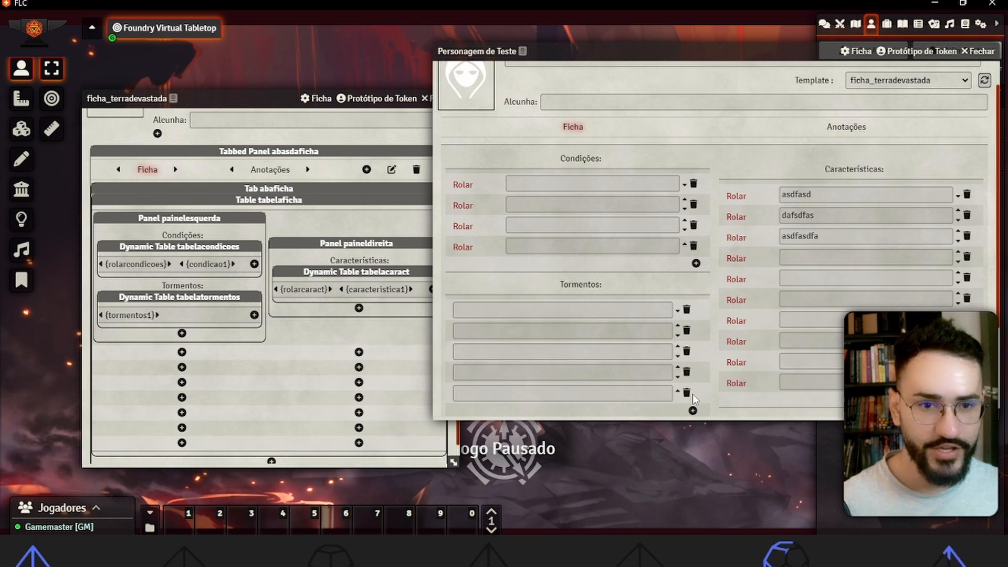
pyautogui.scroll(-1, 556, 236)
pyautogui.click(691, 360)
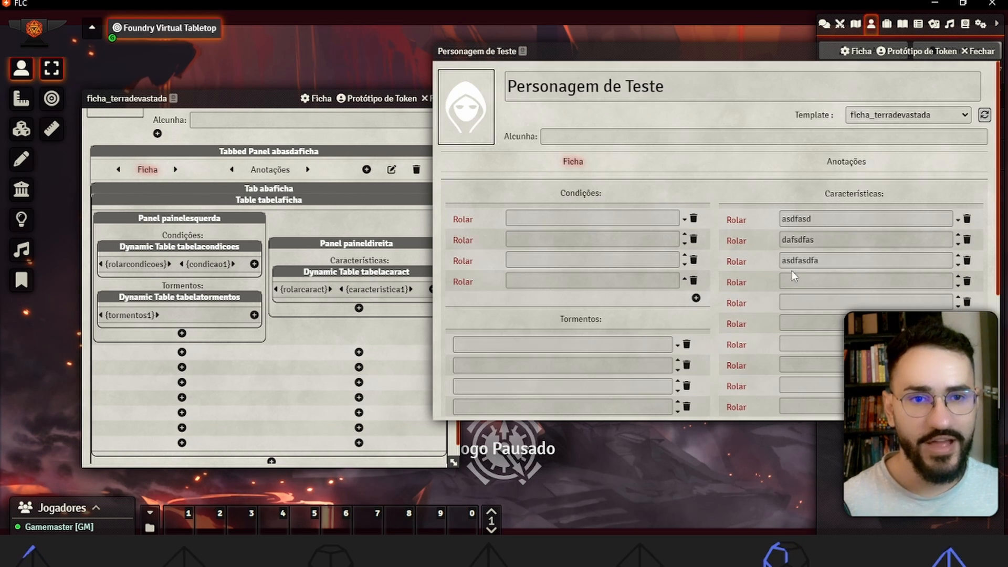
pyautogui.scroll(-4, 849, 153)
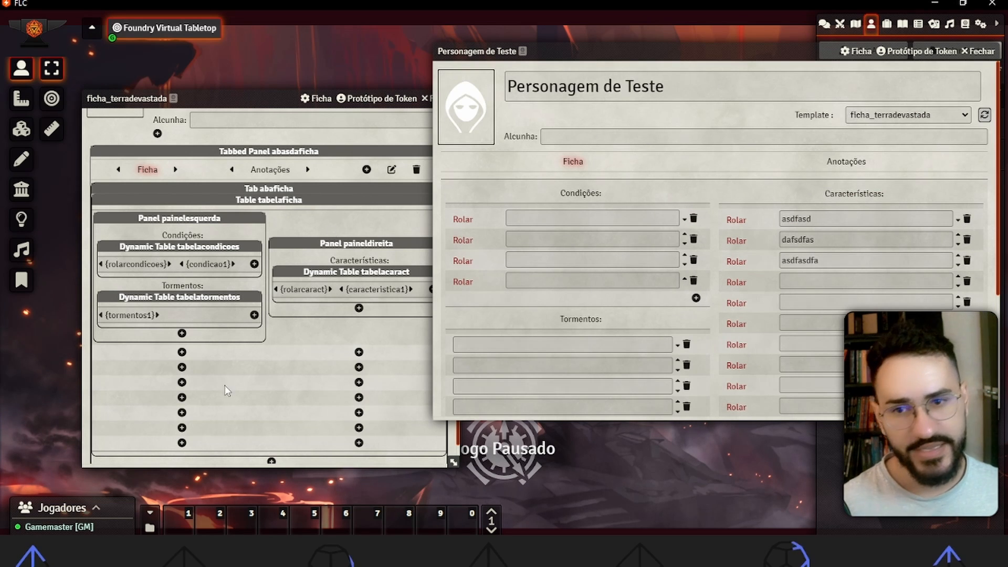
# Step: Reduce the row count of the tabelaficha table so that only the row holding the two panels remains
pyautogui.click(353, 336)
pyautogui.scroll(-1, 334, 318)
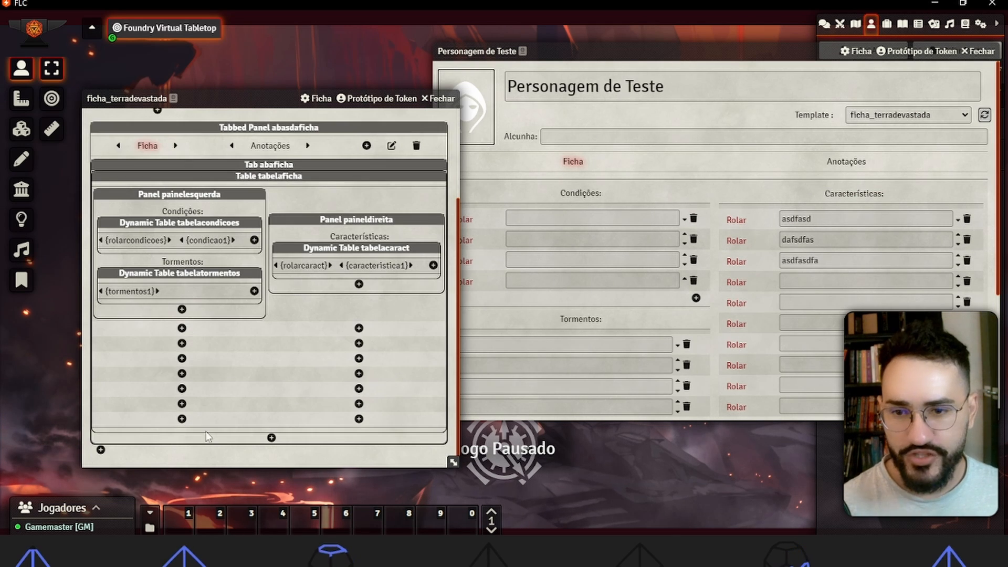
pyautogui.scroll(1, 213, 344)
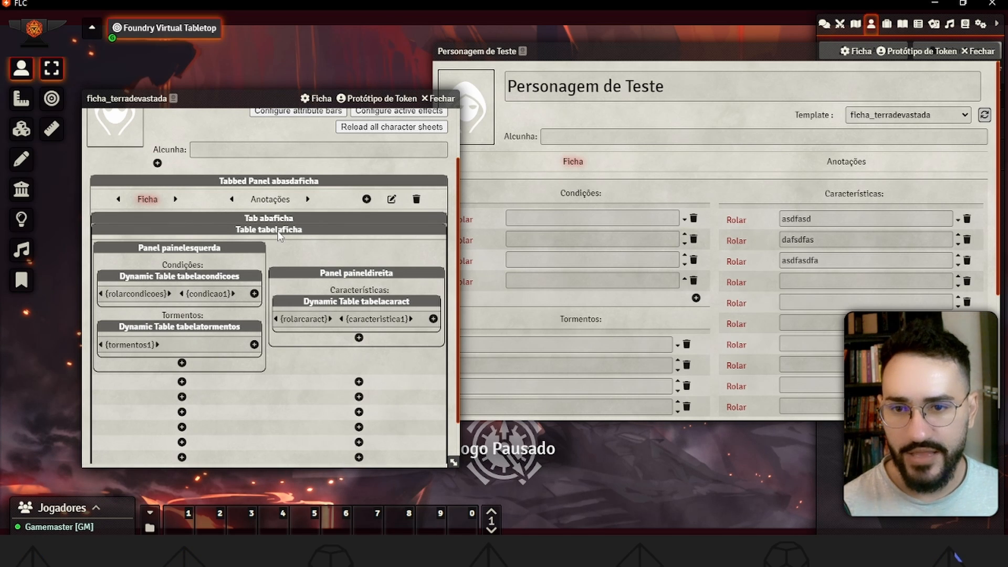
pyautogui.click(278, 232)
pyautogui.doubleClick(409, 321)
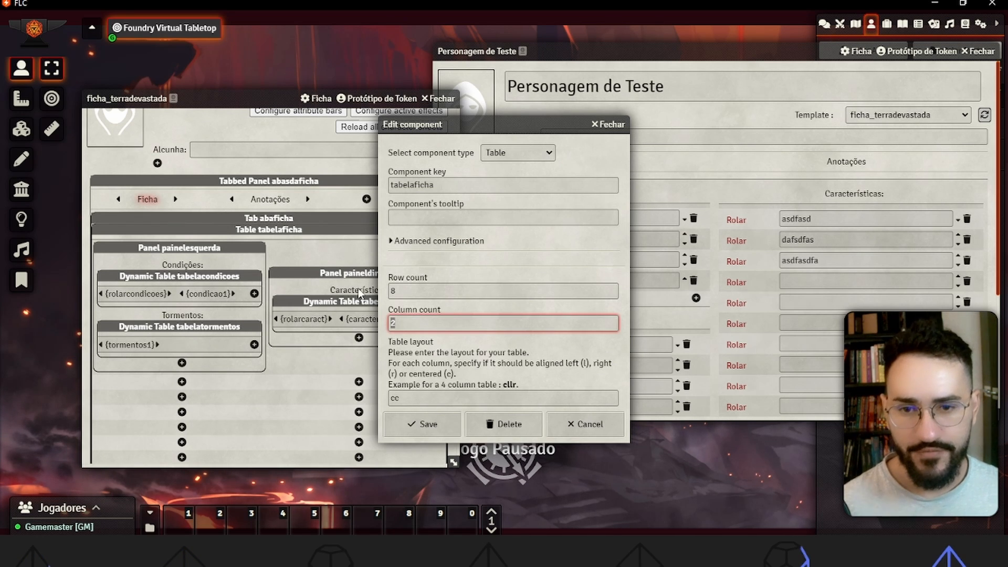
pyautogui.hotkey('shift', 'Tab')
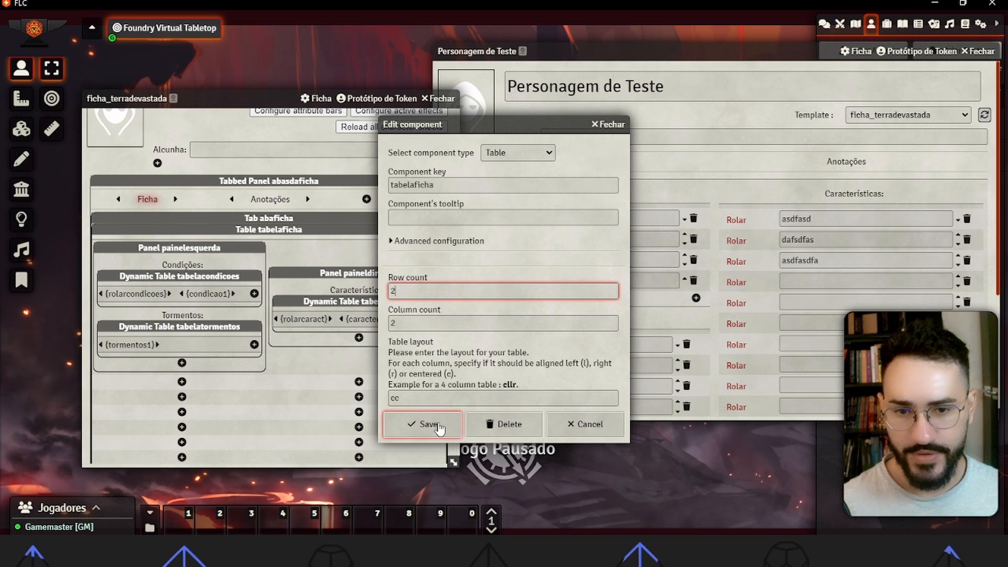
pyautogui.click(414, 424)
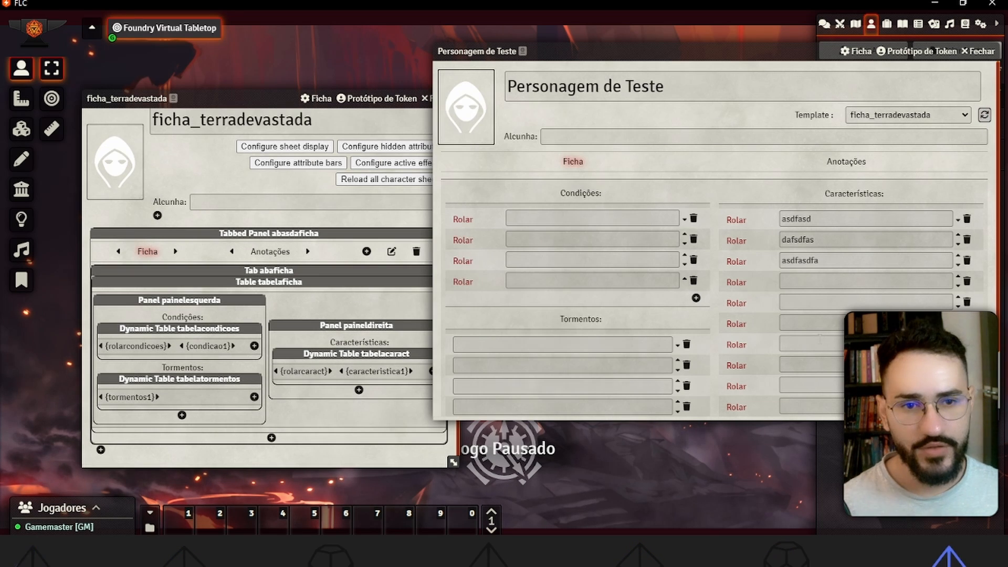
# Step: Move the Personagem de Teste window clear of the actors list and review its Ficha and Anotações tabs
pyautogui.scroll(-2, 816, 338)
pyautogui.scroll(2, 755, 385)
pyautogui.scroll(-2, 755, 376)
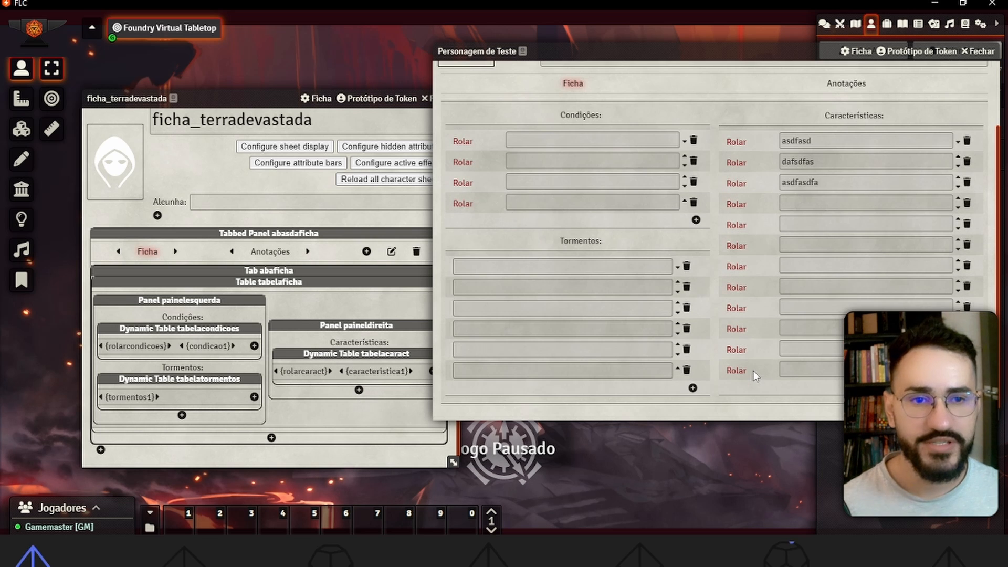
pyautogui.scroll(2, 719, 360)
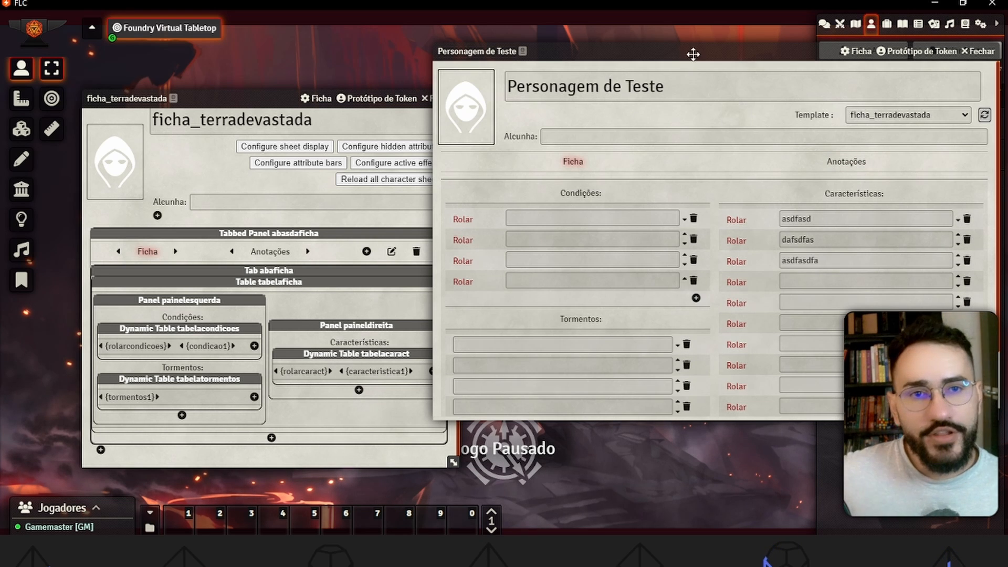
pyautogui.moveTo(693, 54); pyautogui.dragTo(473, 41)
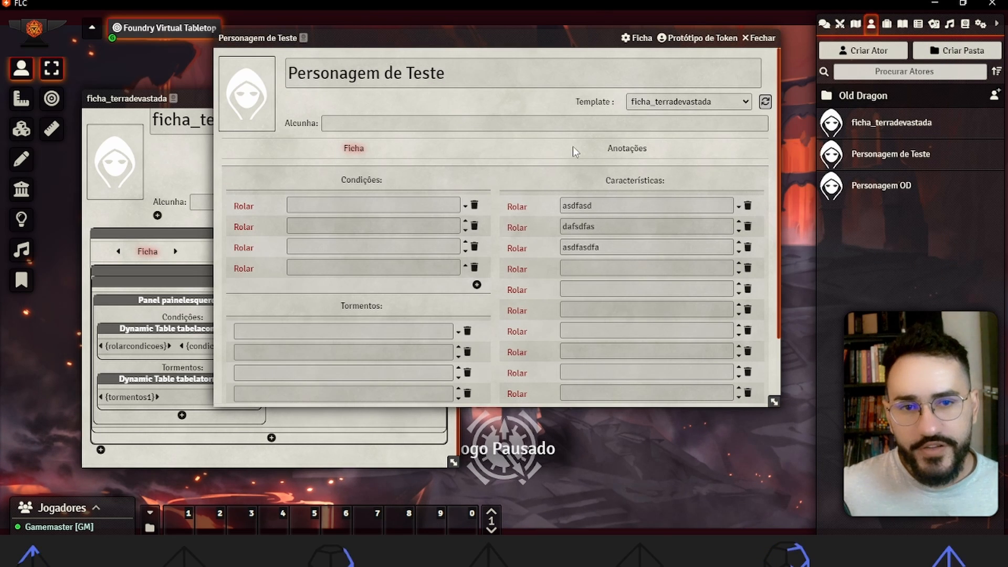
pyautogui.click(601, 153)
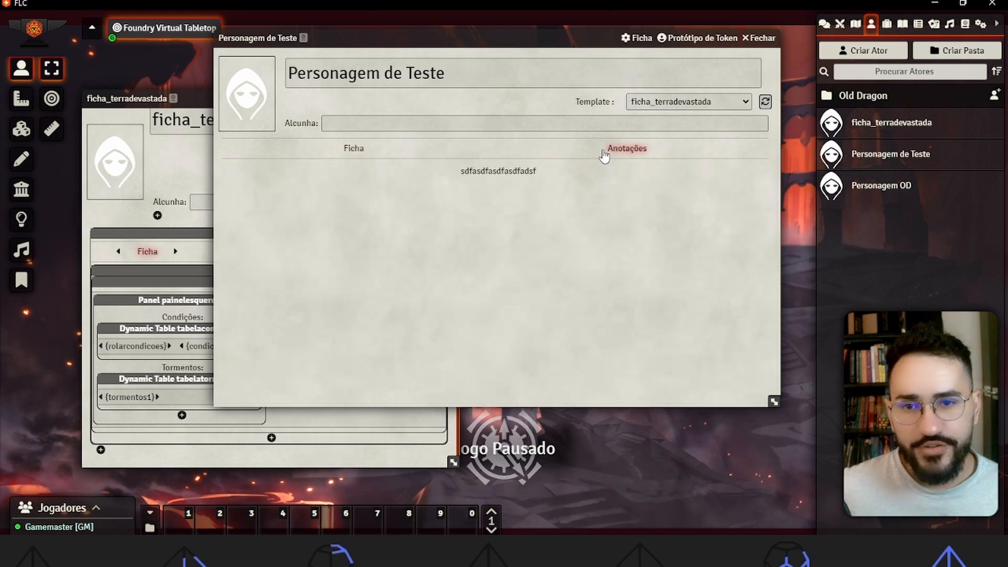
pyautogui.click(355, 149)
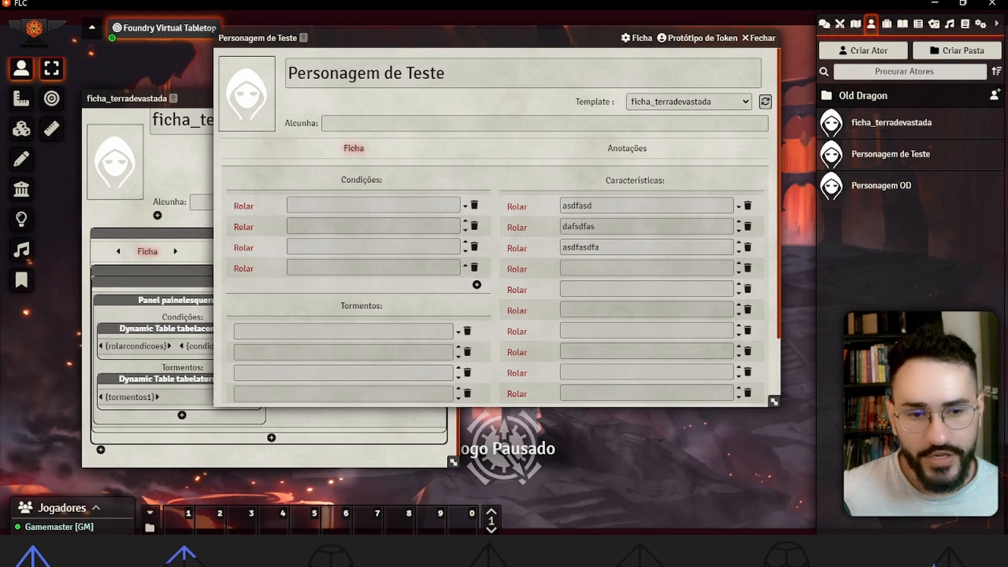
# Step: Check the Convicção track in FichaTD.pdf in Foxit PDF Reader and return to the Personagem de Teste sheet in Foundry
pyautogui.hotkey('alt', 'Tab')
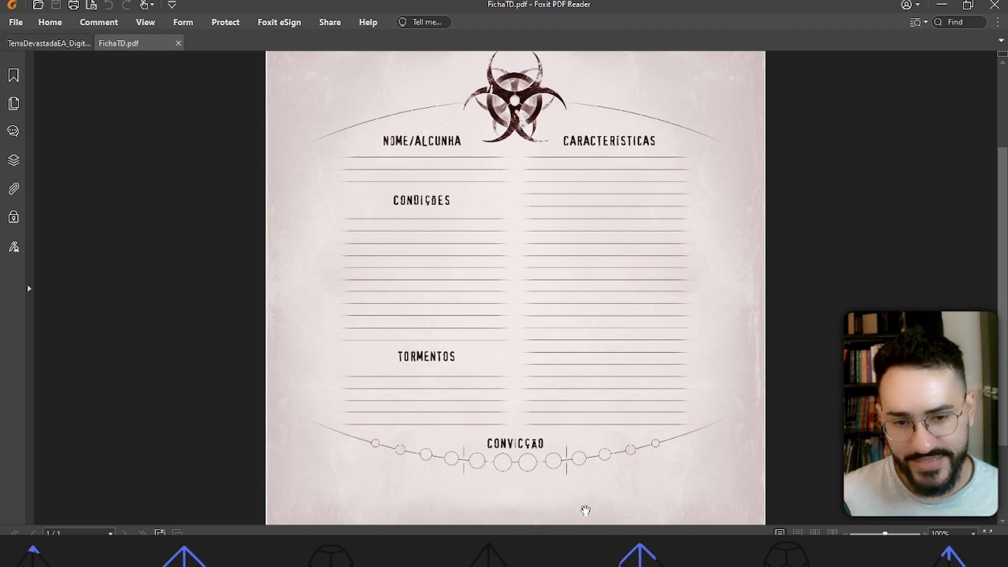
pyautogui.click(530, 551)
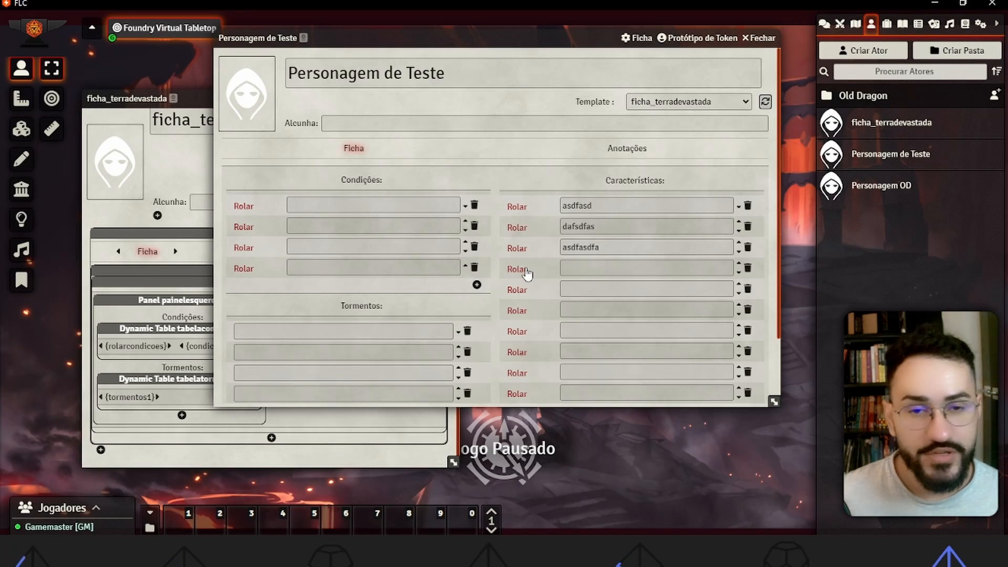
pyautogui.scroll(-2, 526, 273)
pyautogui.click(176, 171)
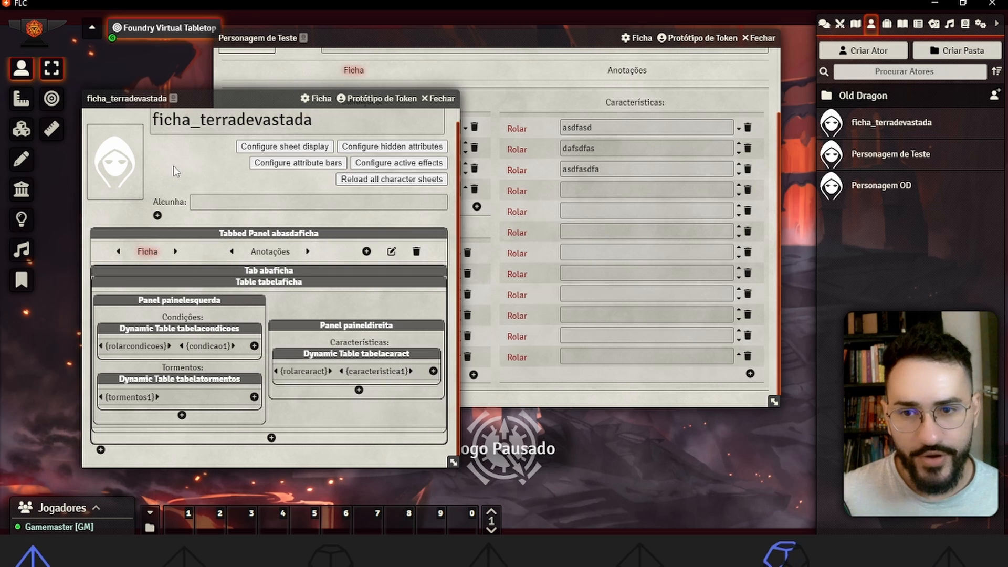
pyautogui.click(101, 450)
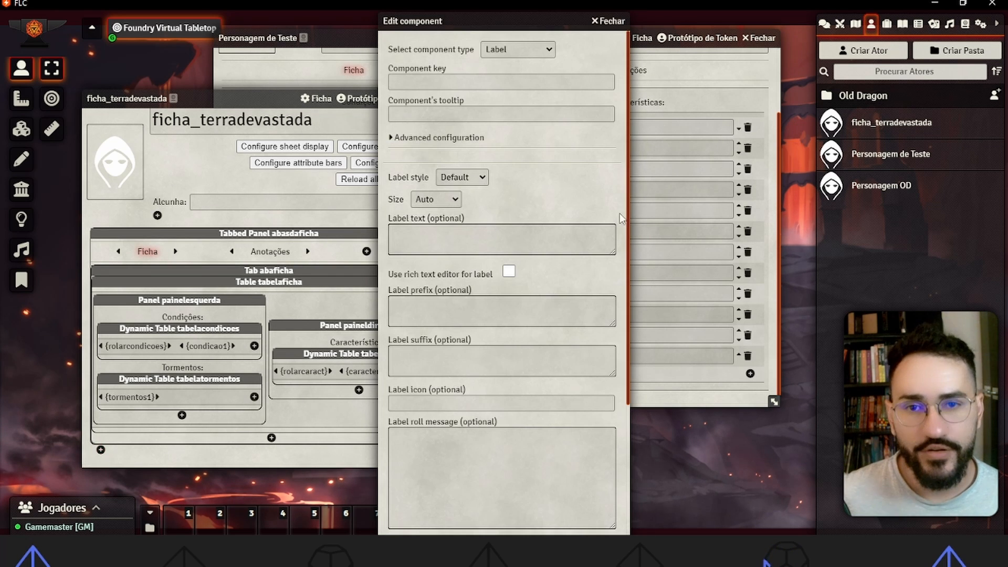
pyautogui.click(503, 50)
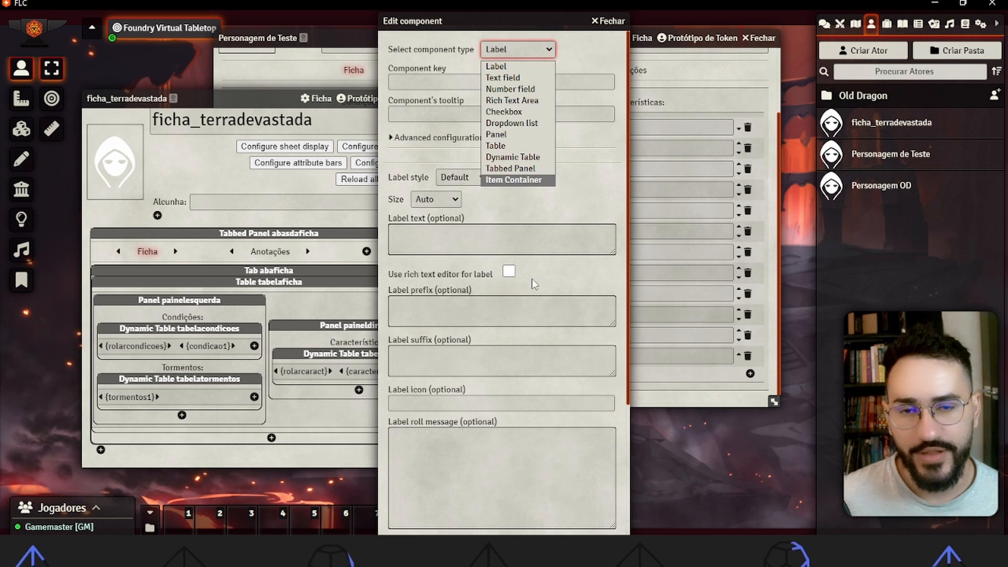
pyautogui.click(318, 466)
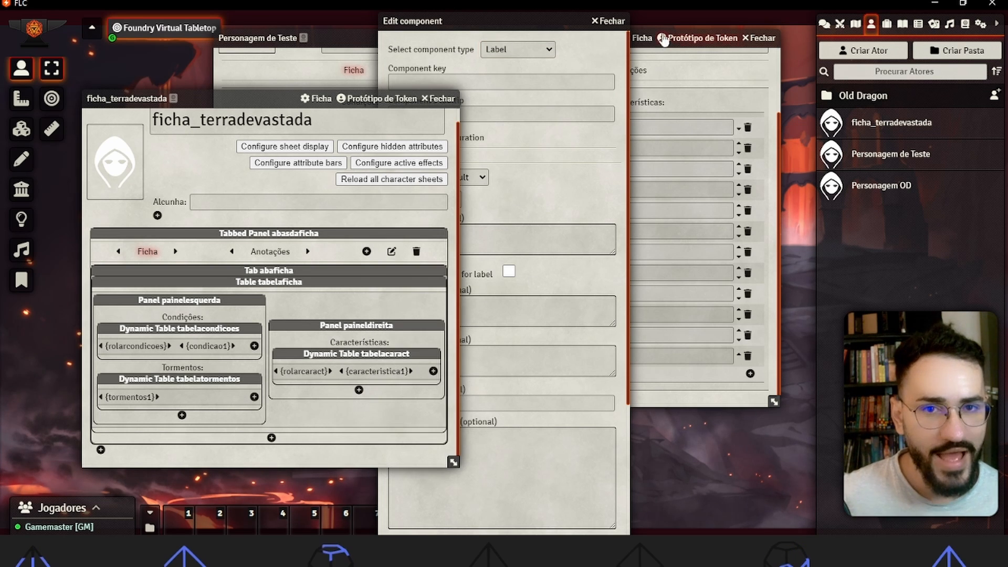
pyautogui.click(612, 21)
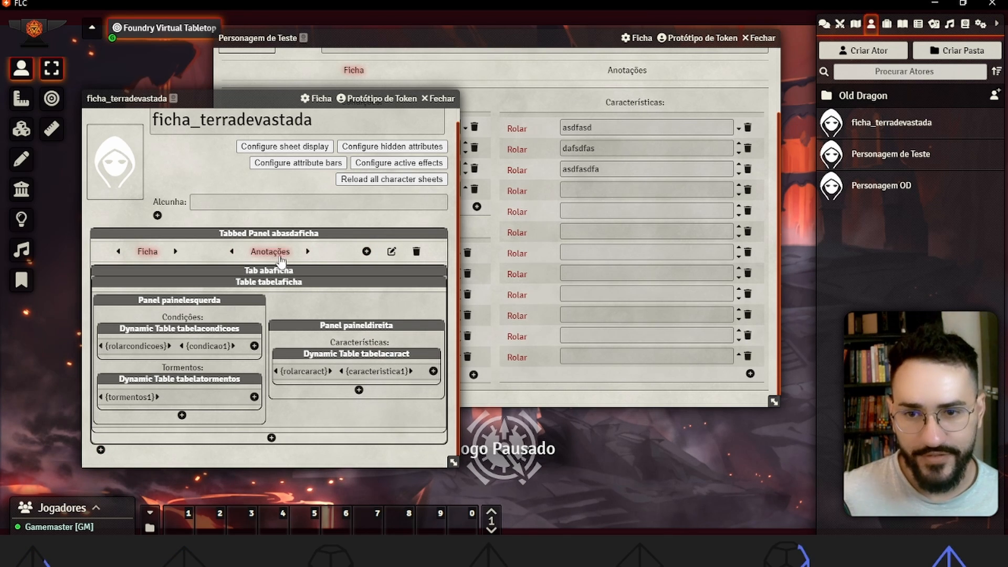
# Step: Compare the Ficha and Anotações tabs in the ficha_terradevastada template and in the Personagem de Teste sheet
pyautogui.click(280, 259)
pyautogui.click(147, 253)
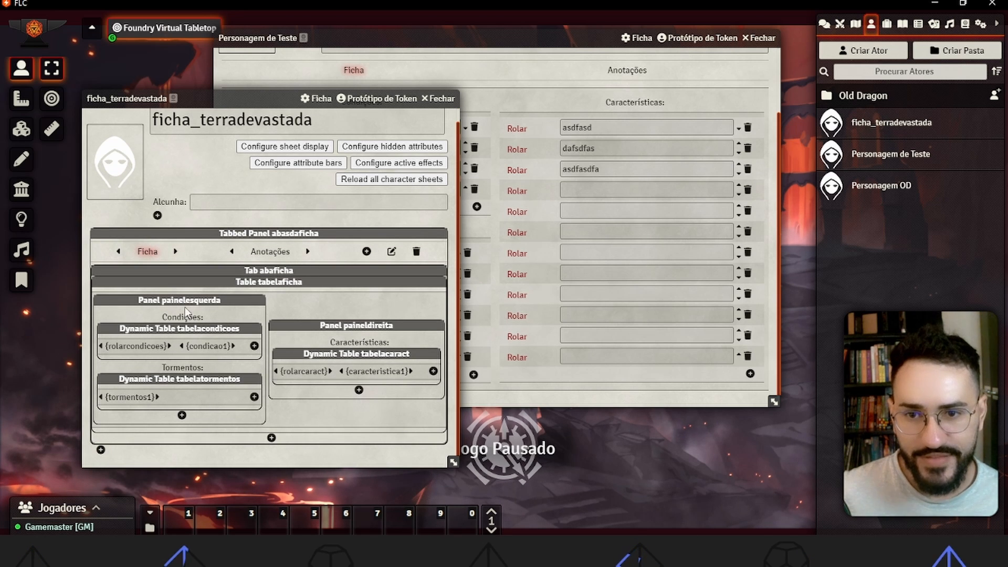
pyautogui.click(639, 70)
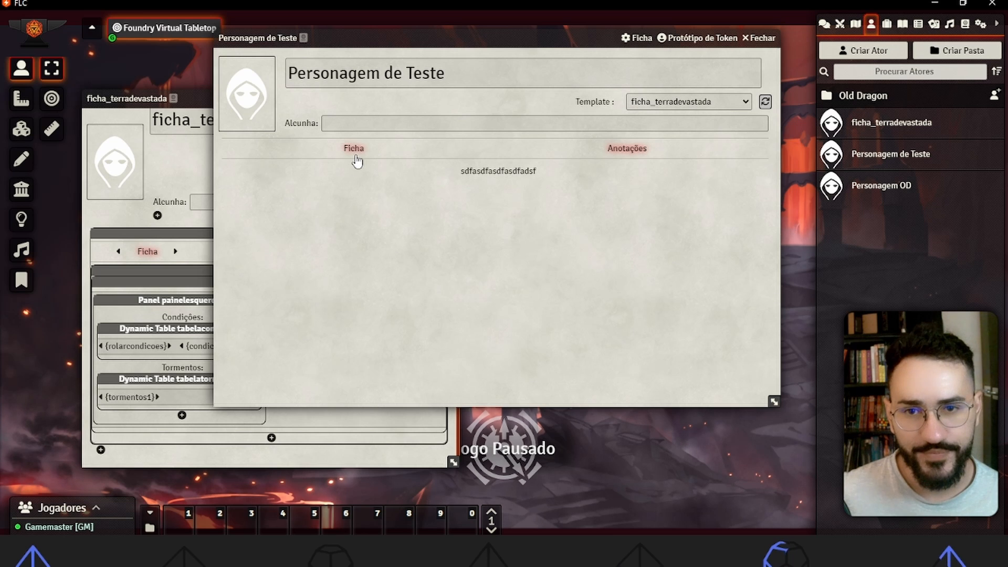
pyautogui.click(350, 149)
# Step: Add a Panel with key painelconvicao, Horizontal layout and Center alignment below the abasdaficha tabbed panel of the template
pyautogui.click(192, 162)
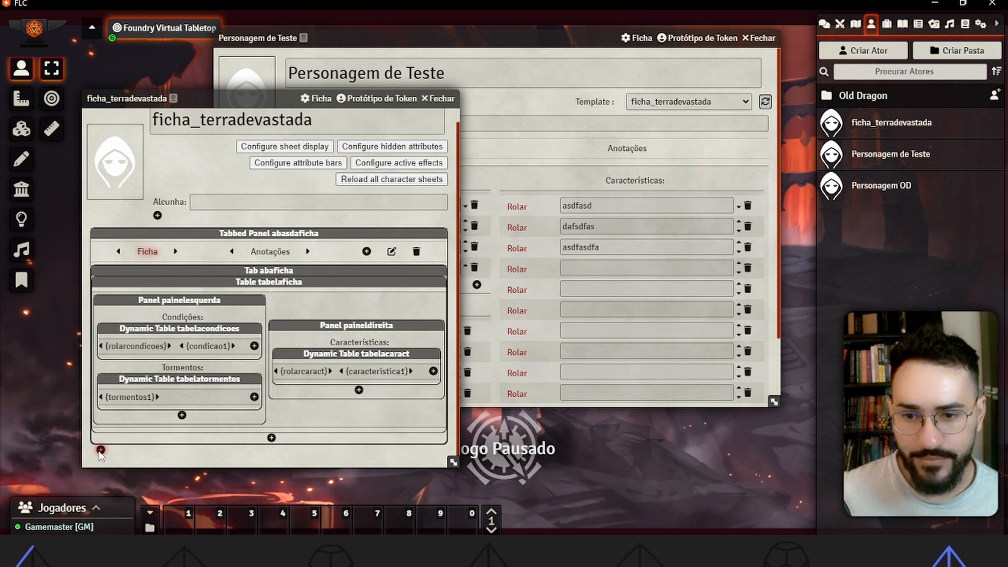
pyautogui.click(101, 450)
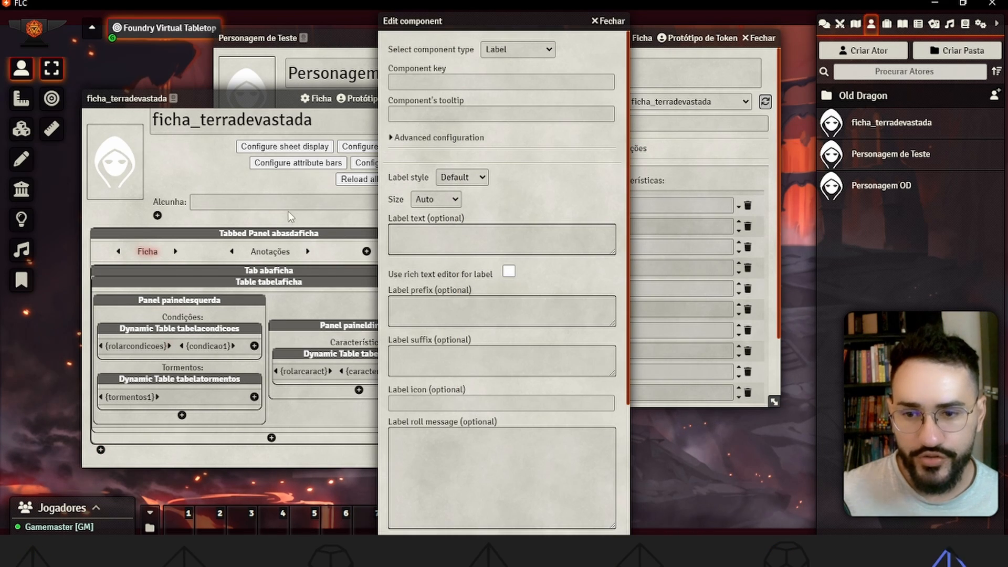
pyautogui.click(520, 50)
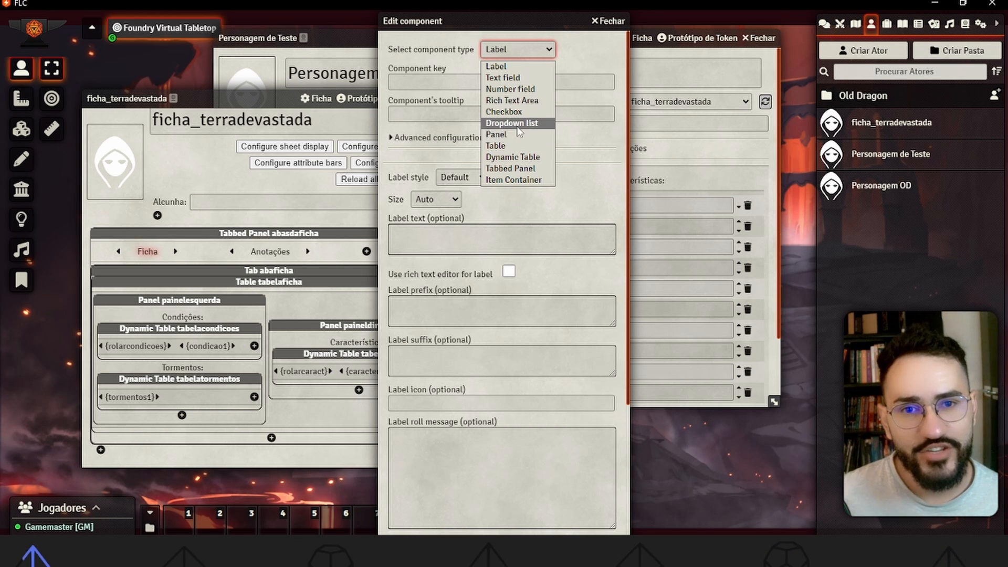
pyautogui.click(495, 134)
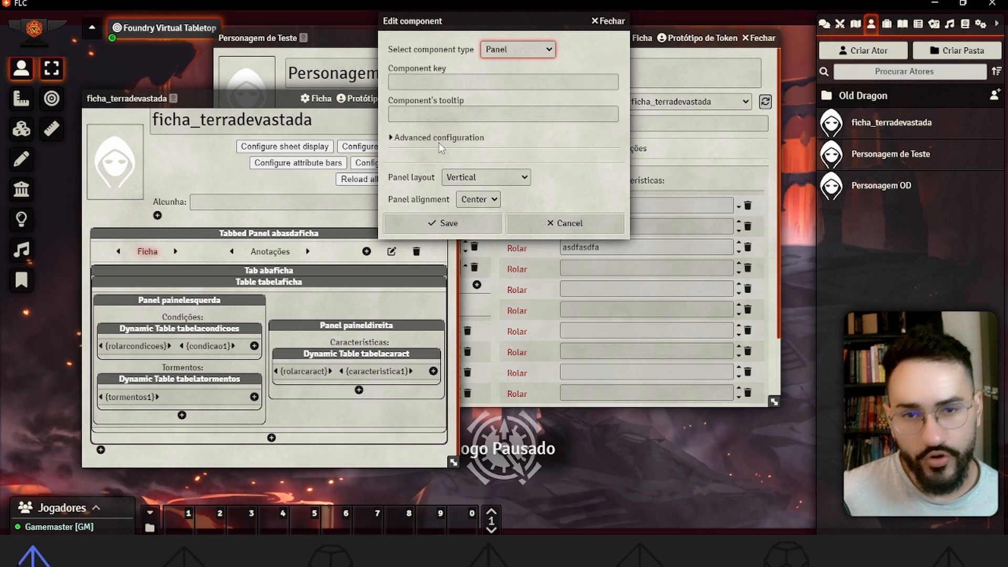
pyautogui.click(467, 179)
pyautogui.click(500, 200)
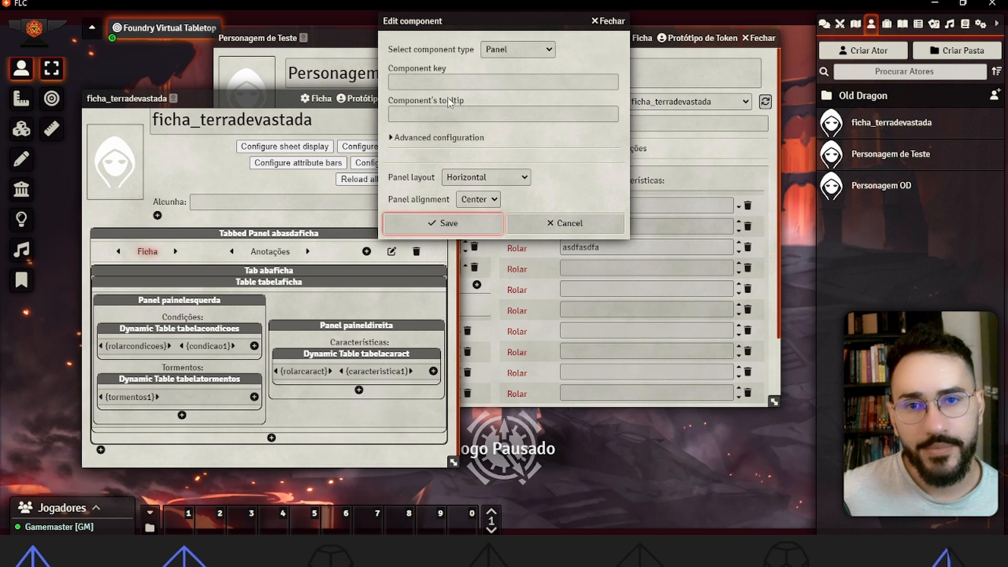
pyautogui.click(449, 78)
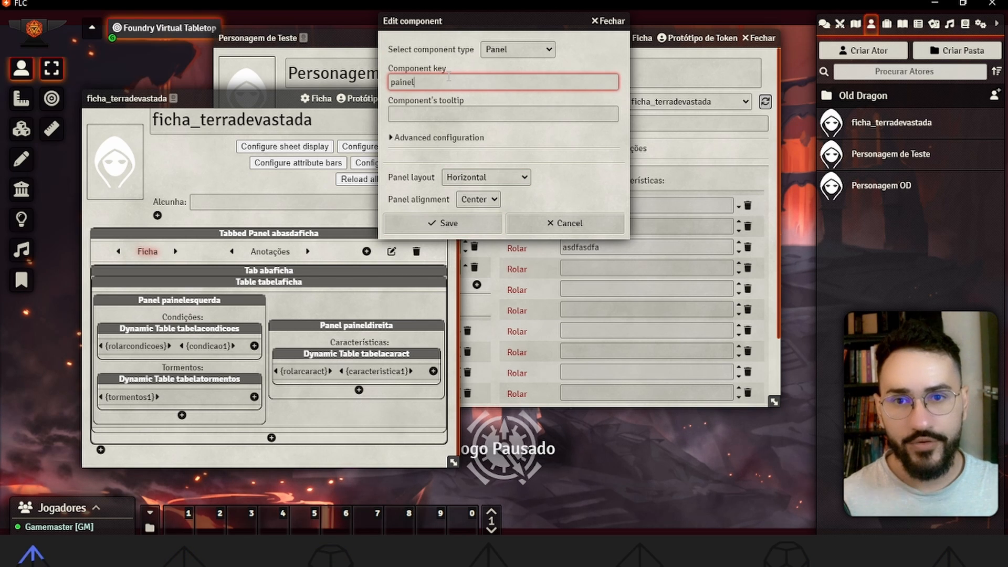
pyautogui.write('painelconvicao')
pyautogui.press('Return')
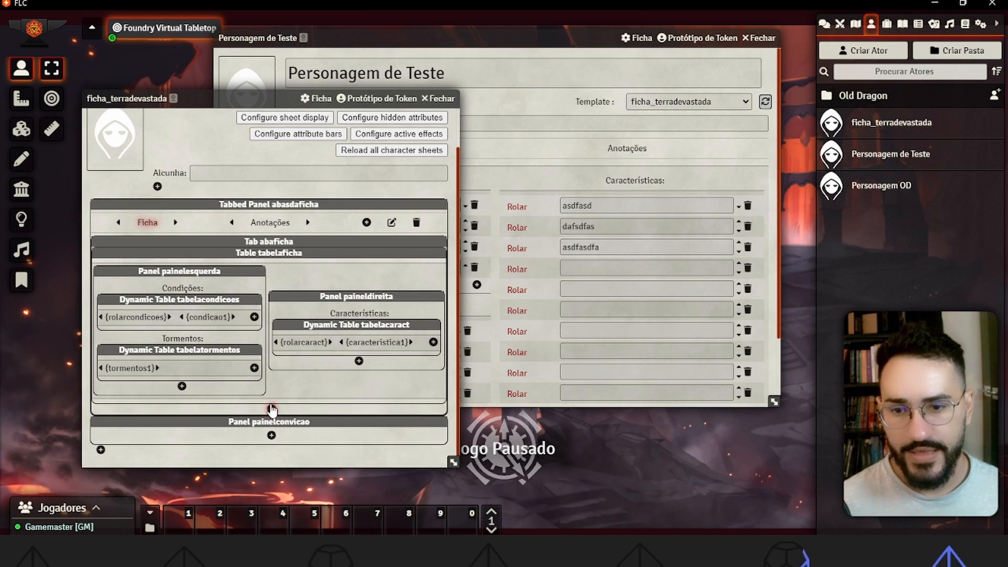
# Step: Add a Checkbox component with key c1 and no label to the painelconvicao panel
pyautogui.click(272, 436)
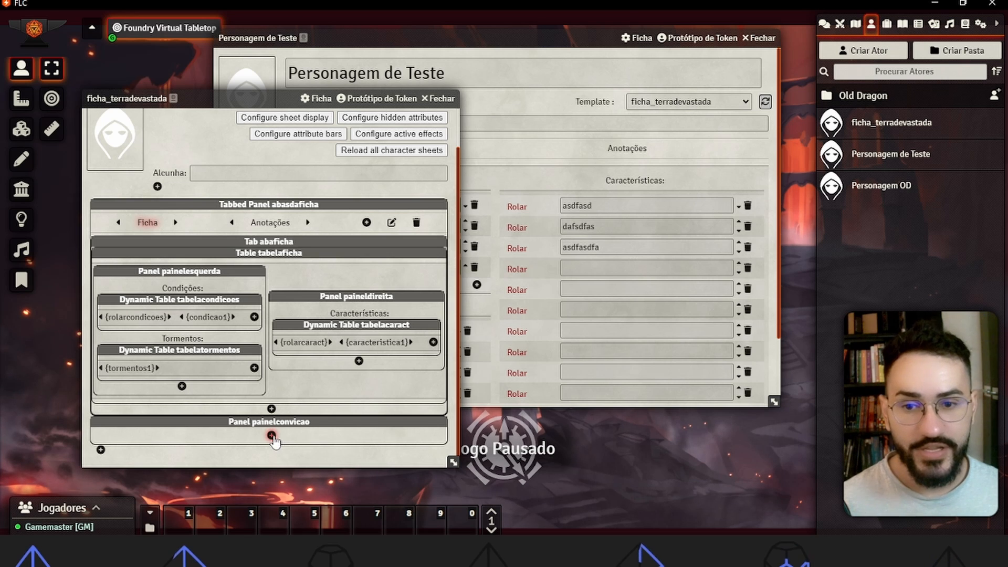
pyautogui.click(518, 49)
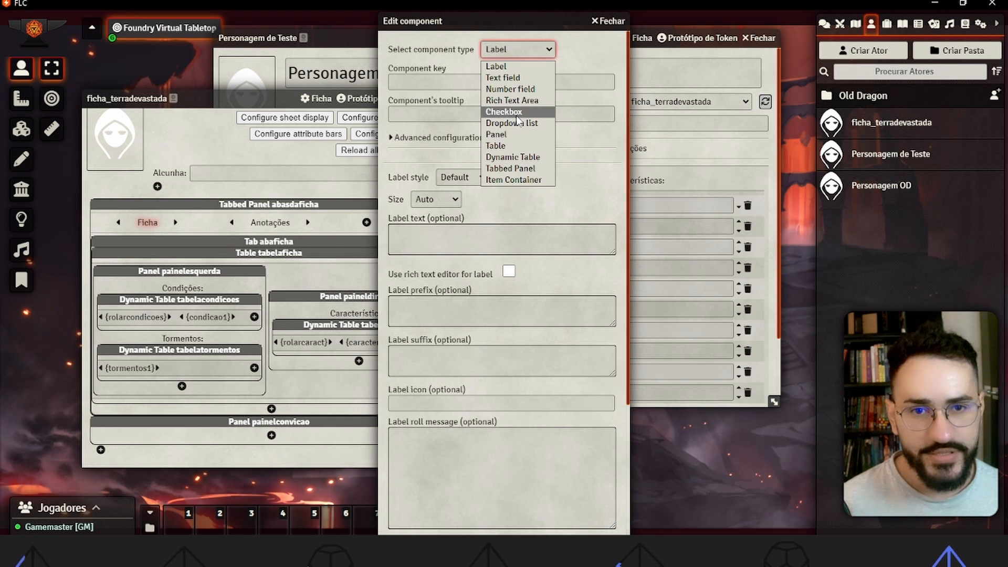
pyautogui.click(516, 115)
pyautogui.write('c1')
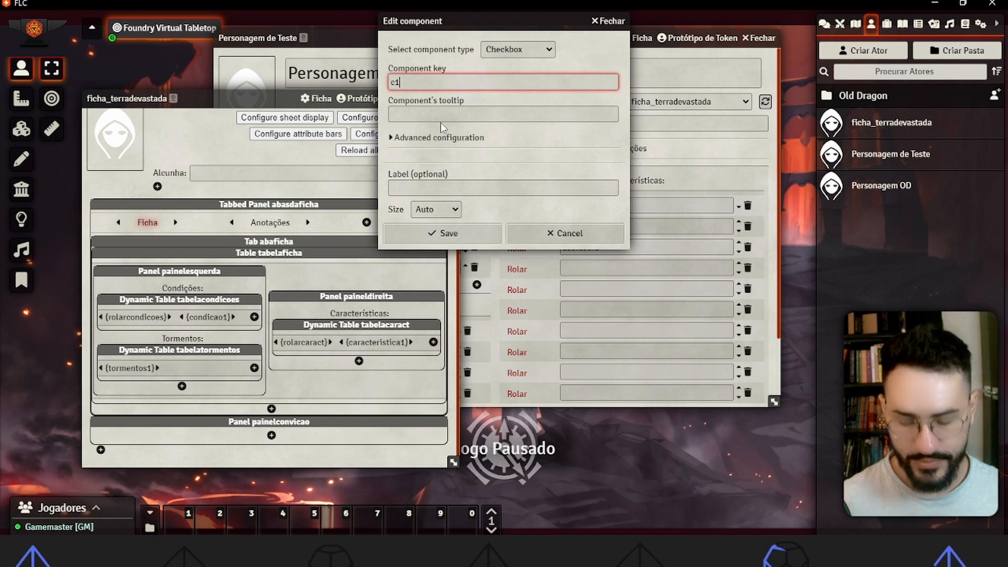
pyautogui.click(427, 188)
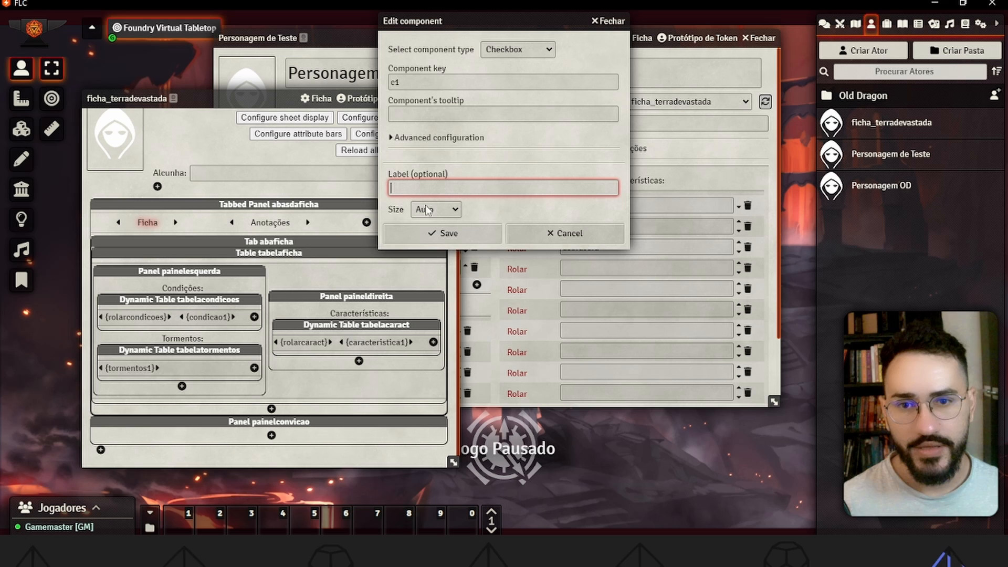
pyautogui.click(441, 231)
# Step: Add two more unlabelled Checkbox components beside c1 in painelconvicao, each with its own component key
pyautogui.click(438, 436)
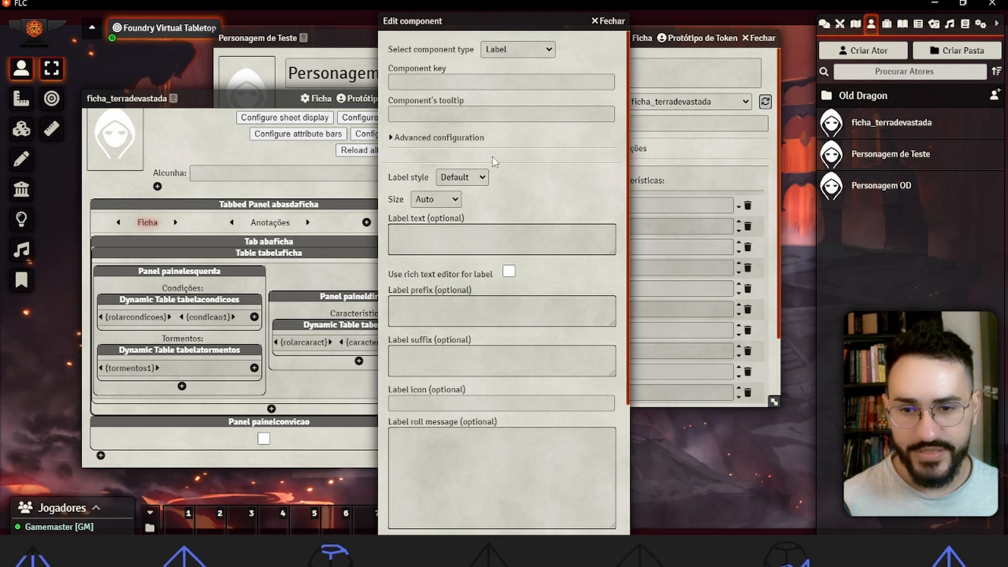
pyautogui.click(517, 49)
pyautogui.click(519, 113)
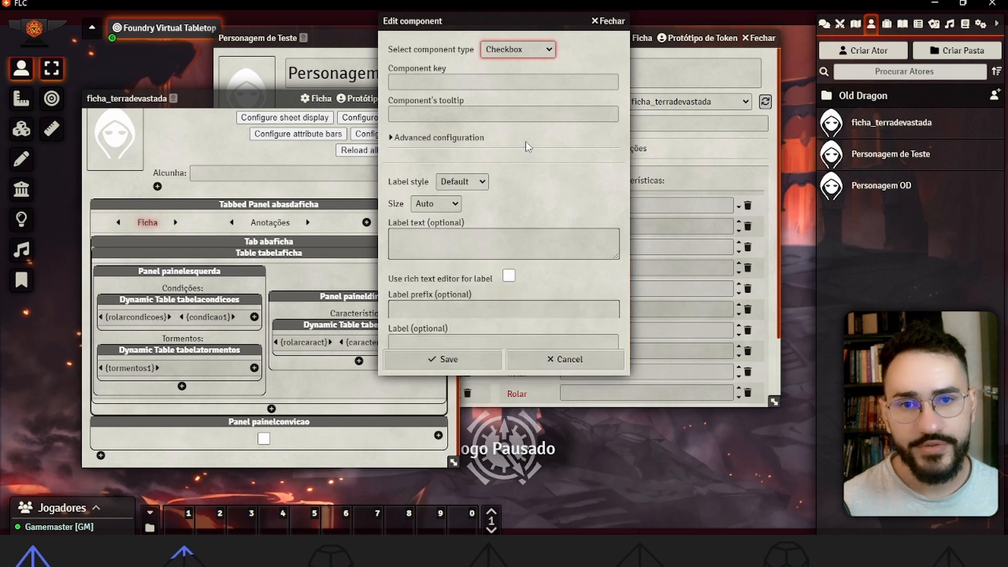
pyautogui.click(497, 84)
pyautogui.click(446, 233)
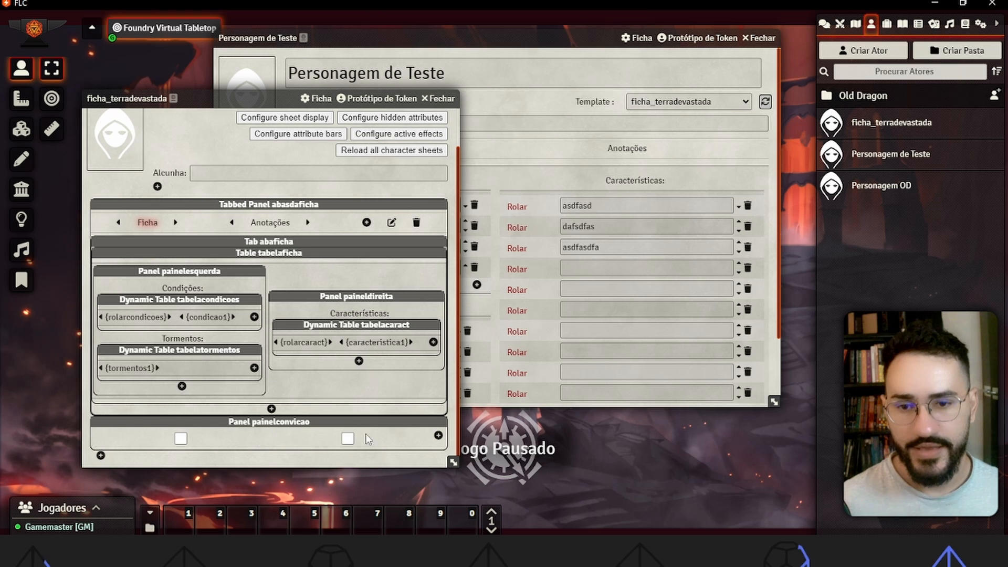
pyautogui.click(438, 435)
pyautogui.click(504, 49)
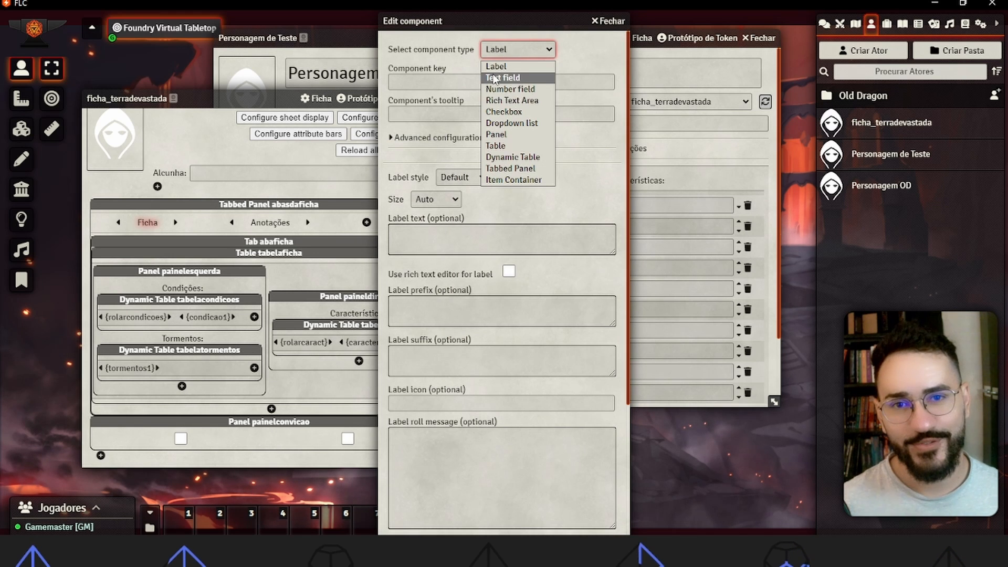
pyautogui.click(520, 111)
pyautogui.click(447, 80)
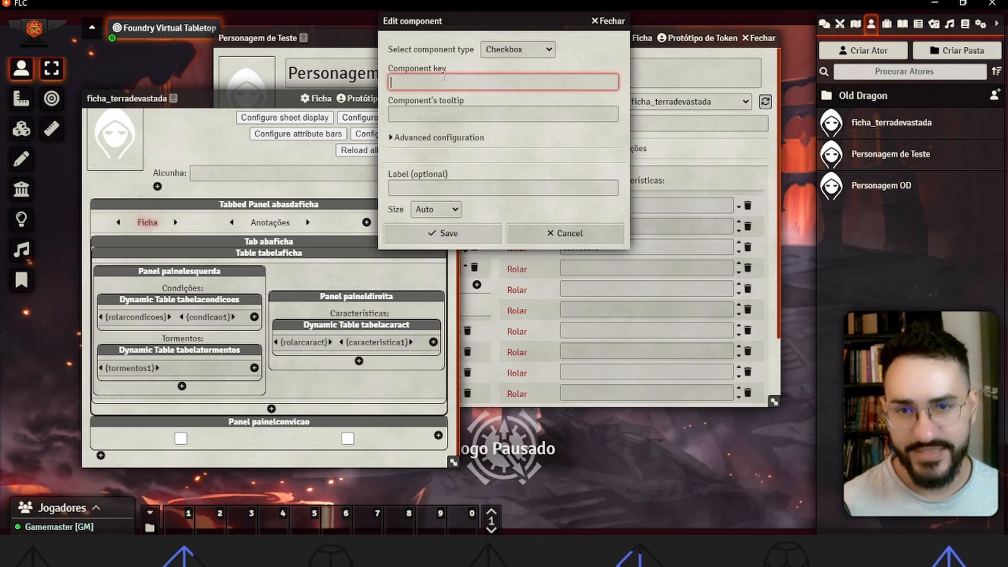
pyautogui.click(446, 233)
# Step: Reload the Personagem de Teste sheet and test ticking and clearing its first Convicção checkbox, with the window resized to show the row
pyautogui.click(765, 104)
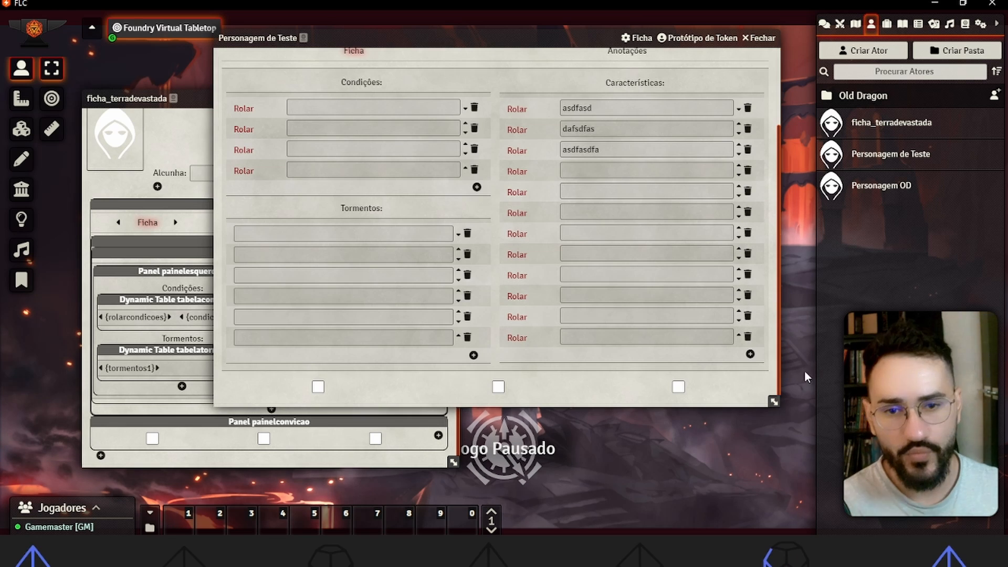
pyautogui.moveTo(774, 401); pyautogui.dragTo(720, 465)
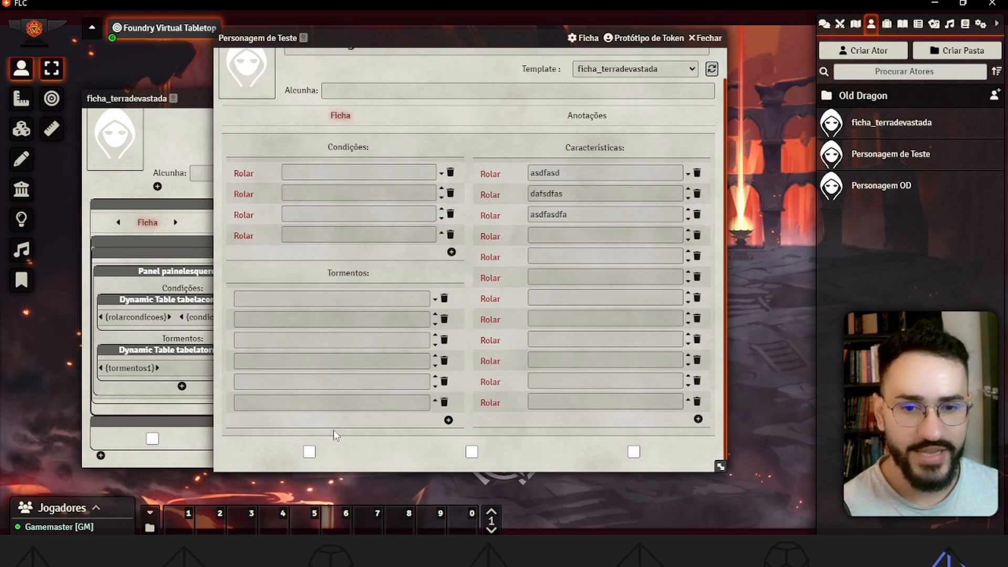
pyautogui.click(309, 452)
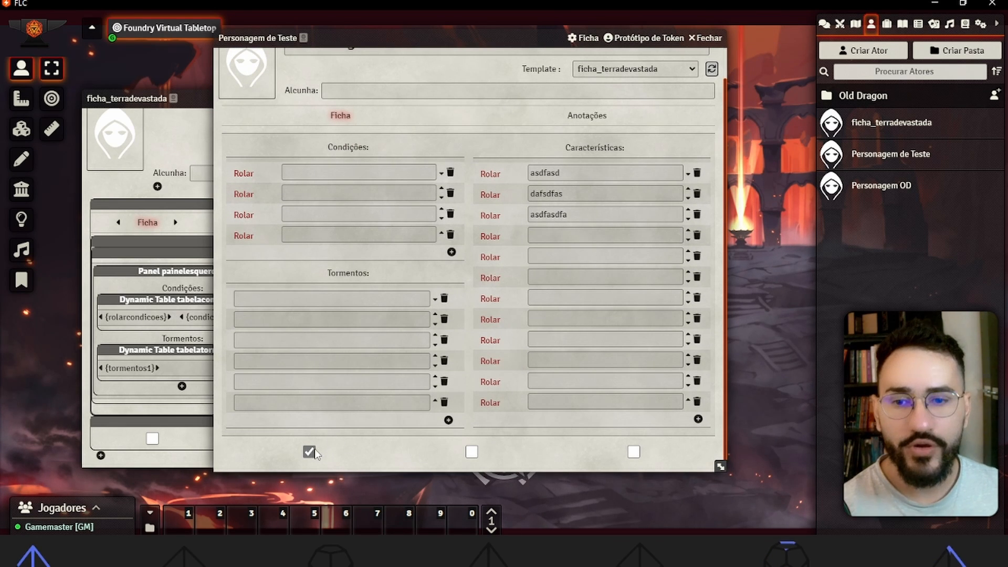
pyautogui.moveTo(412, 38); pyautogui.dragTo(599, 29)
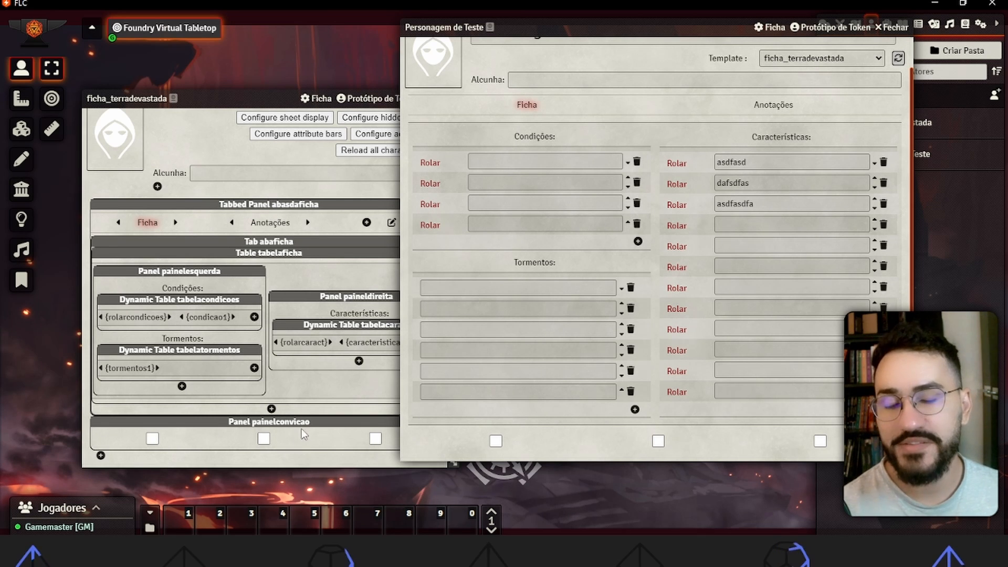
pyautogui.click(496, 440)
pyautogui.click(495, 439)
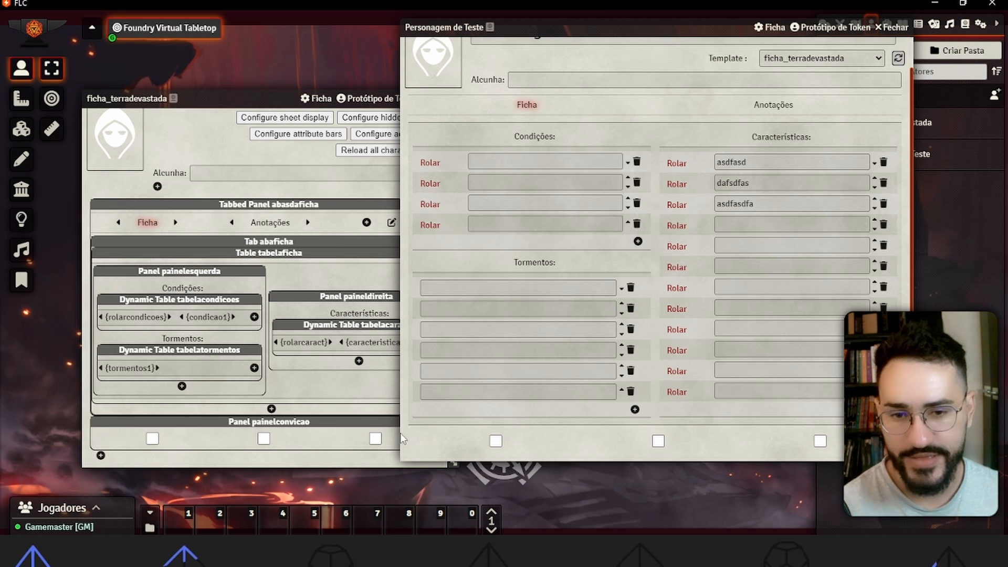
# Step: Try to add another Checkbox component to painelconvicao reusing the key c1
pyautogui.click(342, 441)
pyautogui.click(439, 435)
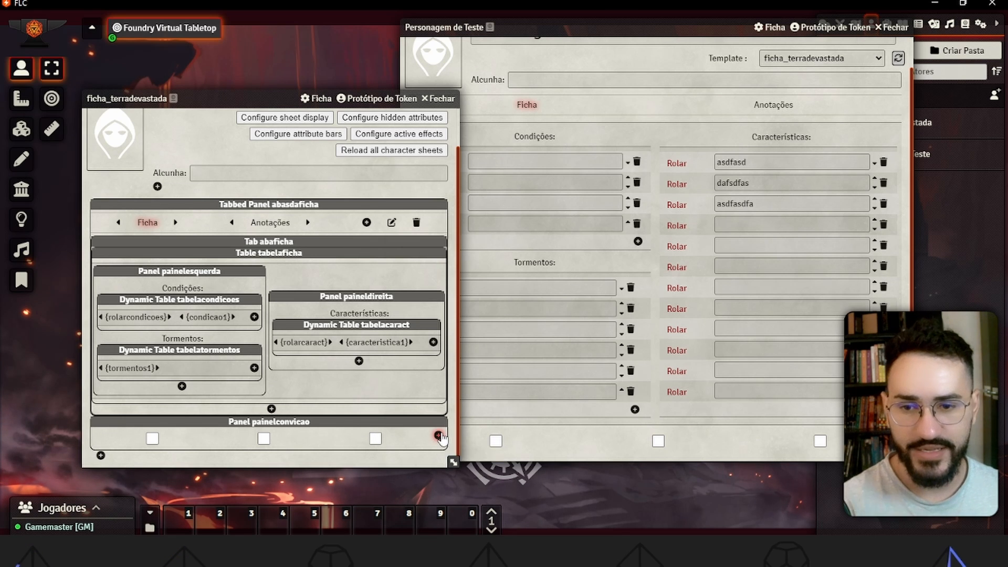
pyautogui.write('c1')
pyautogui.click(516, 49)
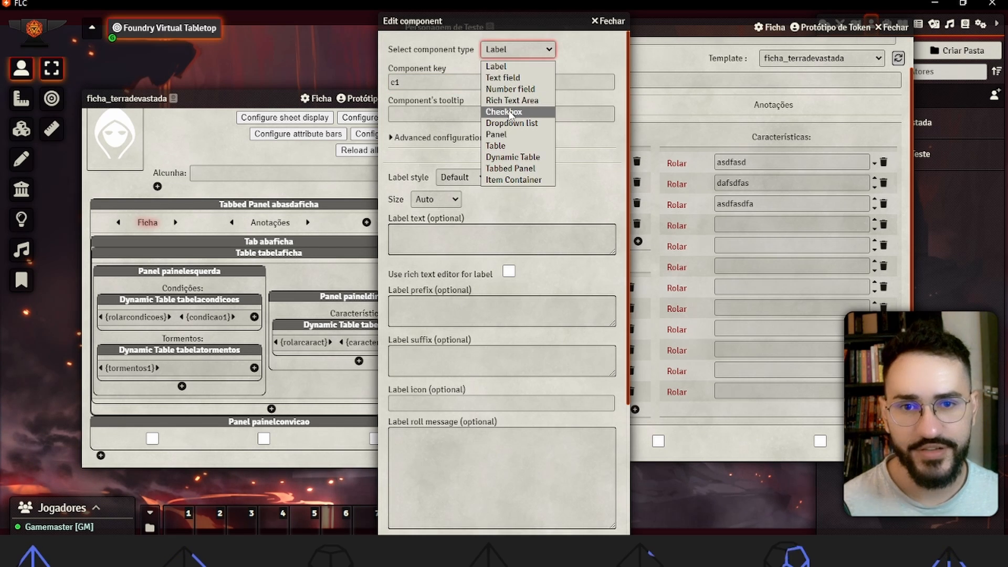
pyautogui.click(509, 112)
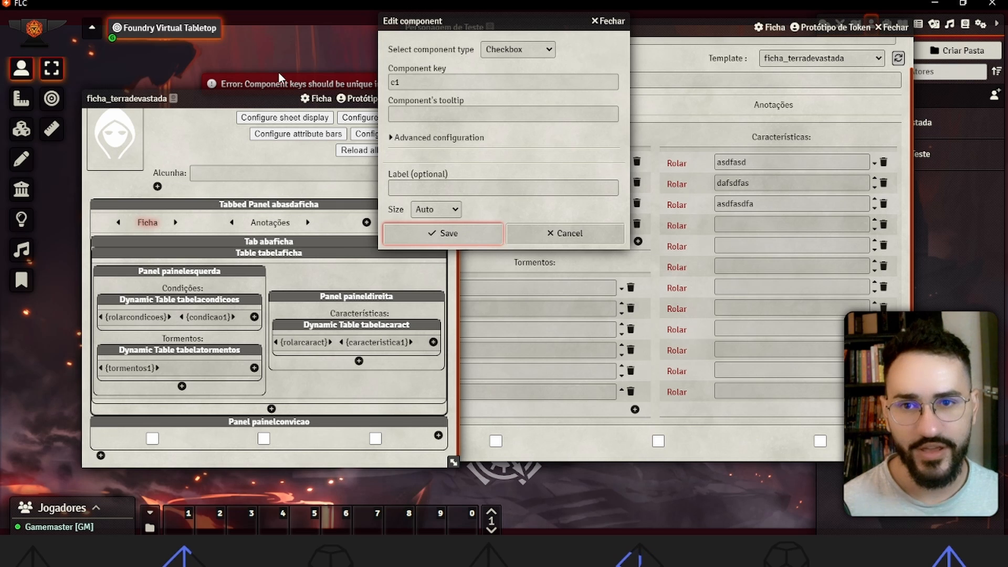
pyautogui.press('Escape')
# Step: Duplicate a checkbox in painelconvicao and inspect the component key of the copy
pyautogui.moveTo(162, 443); pyautogui.dragTo(435, 440)
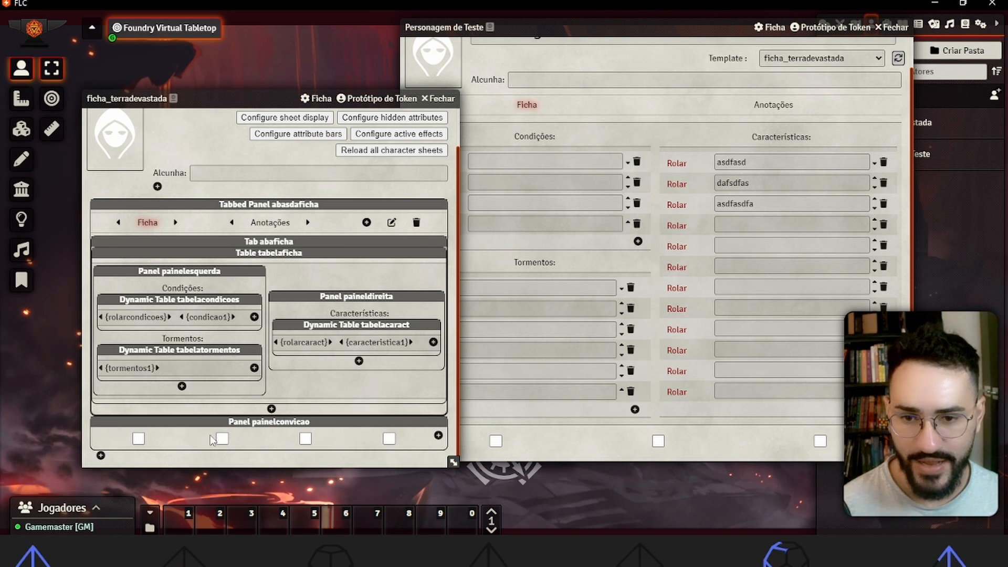
pyautogui.click(391, 439)
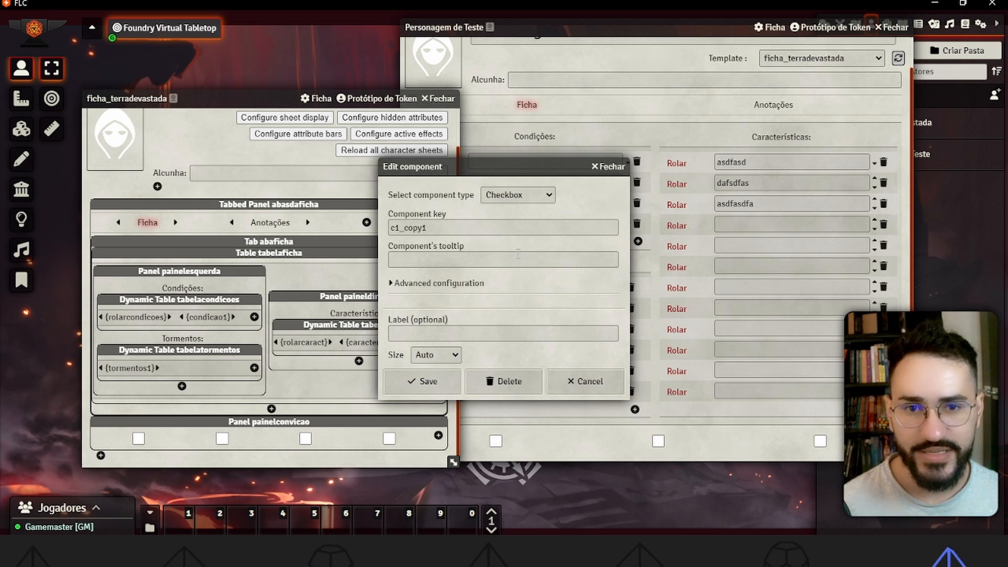
pyautogui.moveTo(450, 224); pyautogui.dragTo(378, 215)
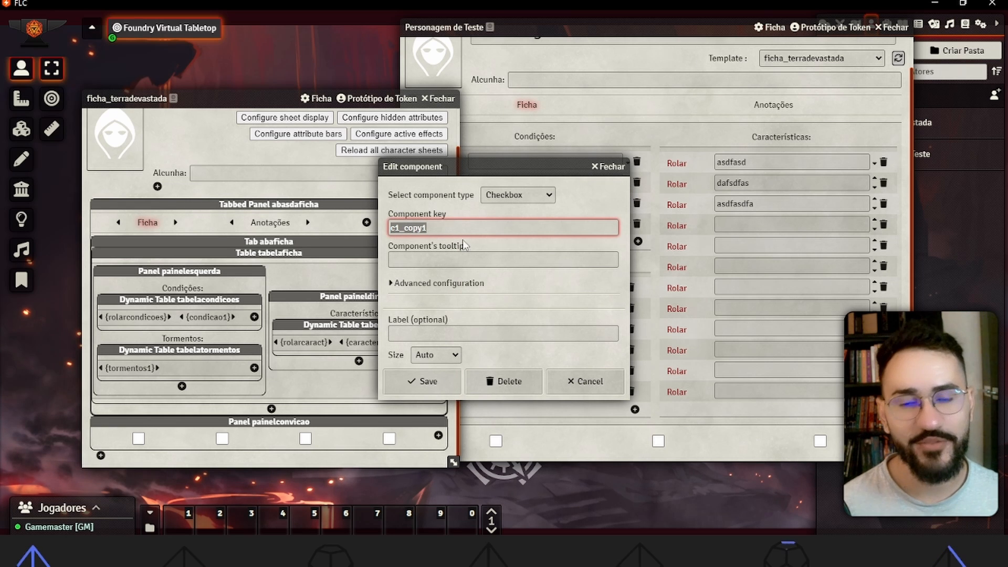
pyautogui.click(621, 167)
# Step: Keep duplicating checkboxes in painelconvicao until the row holds twelve
pyautogui.moveTo(393, 438); pyautogui.dragTo(438, 442)
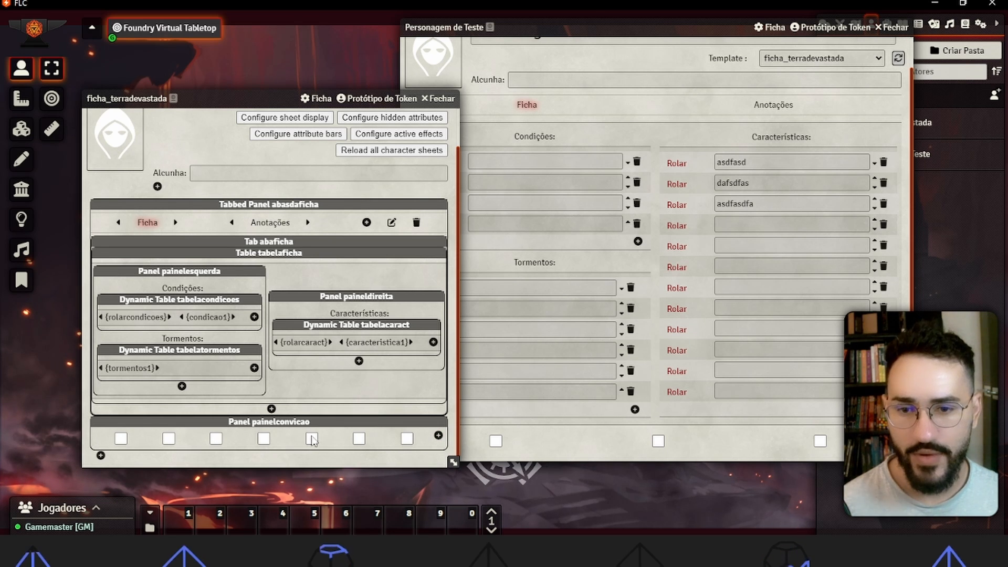
pyautogui.click(438, 435)
pyautogui.click(612, 23)
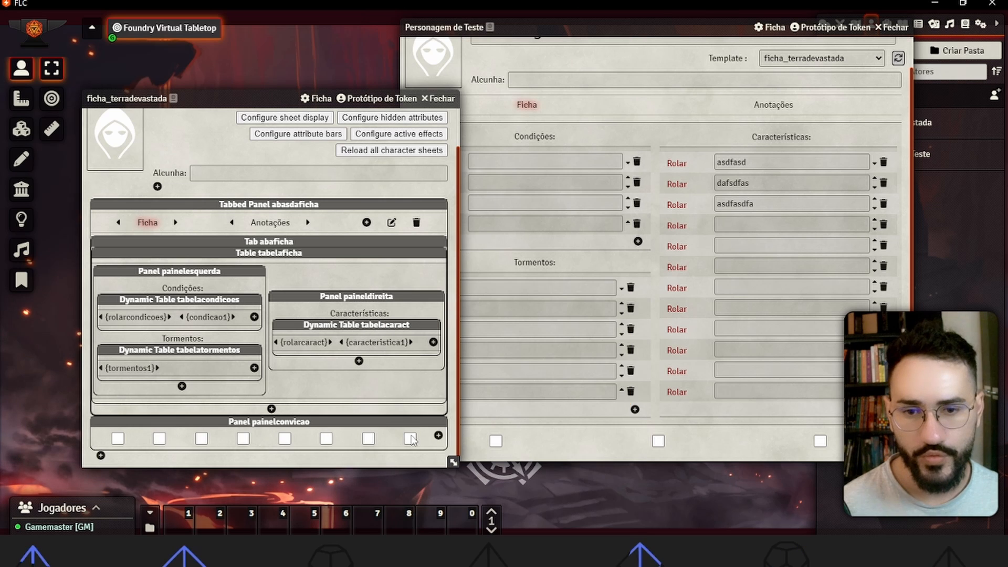
pyautogui.moveTo(414, 441)
pyautogui.mouseDown()
pyautogui.moveTo(438, 441)
pyautogui.moveTo(429, 450)
pyautogui.mouseUp()
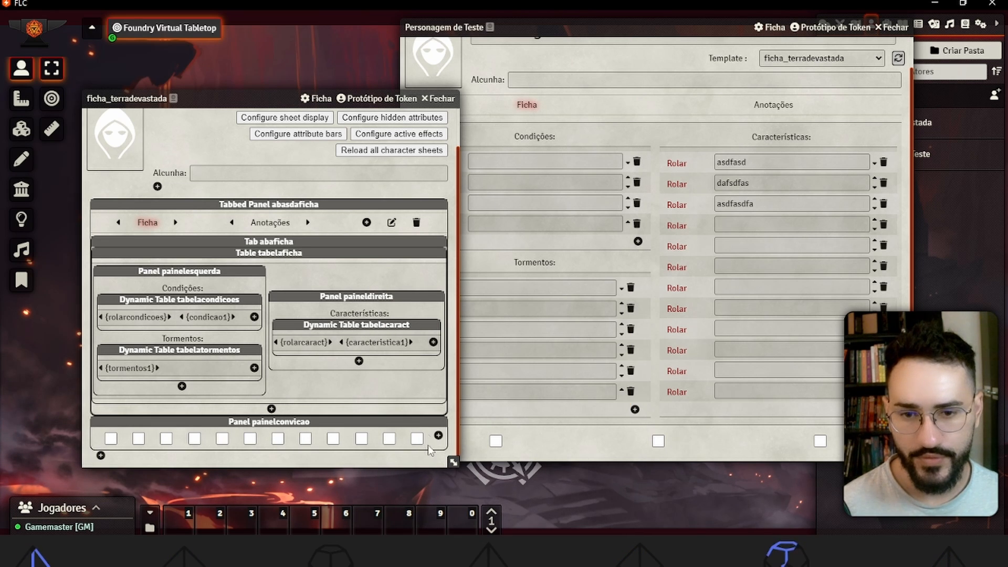
# Step: Reload the Personagem de Teste sheet and test the Convicção row by ticking its first three and last four checkboxes
pyautogui.click(898, 58)
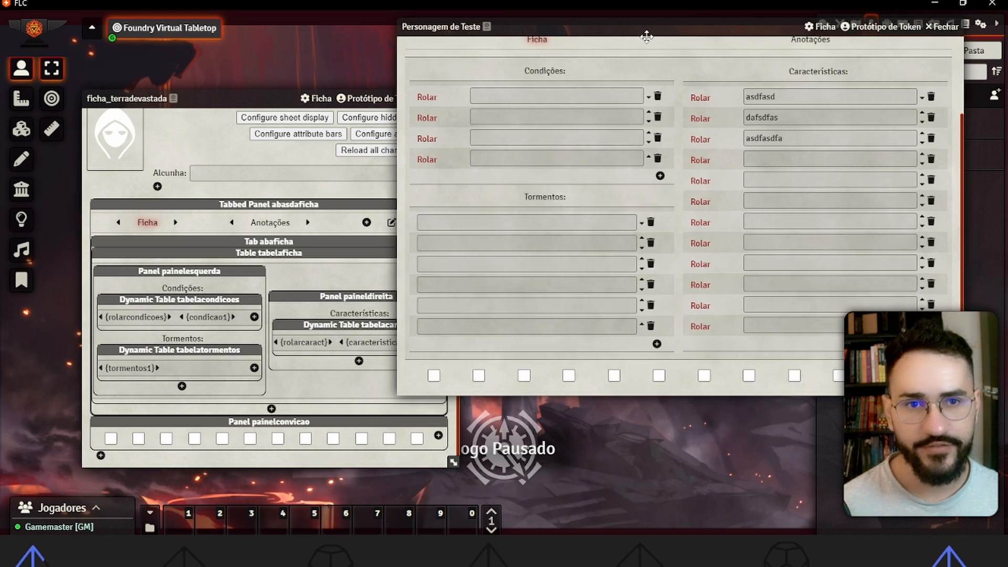
pyautogui.moveTo(674, 27); pyautogui.dragTo(531, 92)
pyautogui.click(294, 441)
pyautogui.click(339, 441)
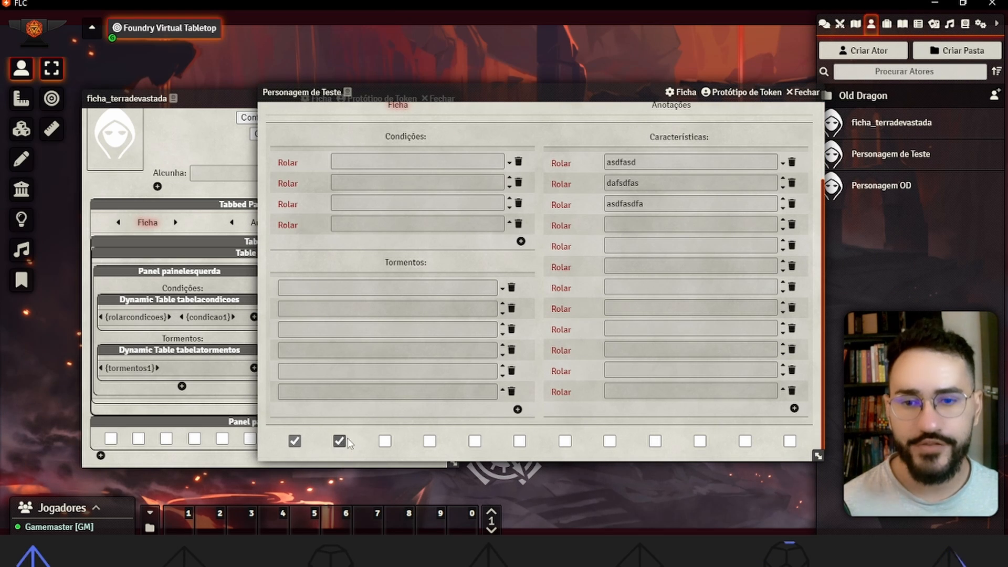
pyautogui.click(385, 441)
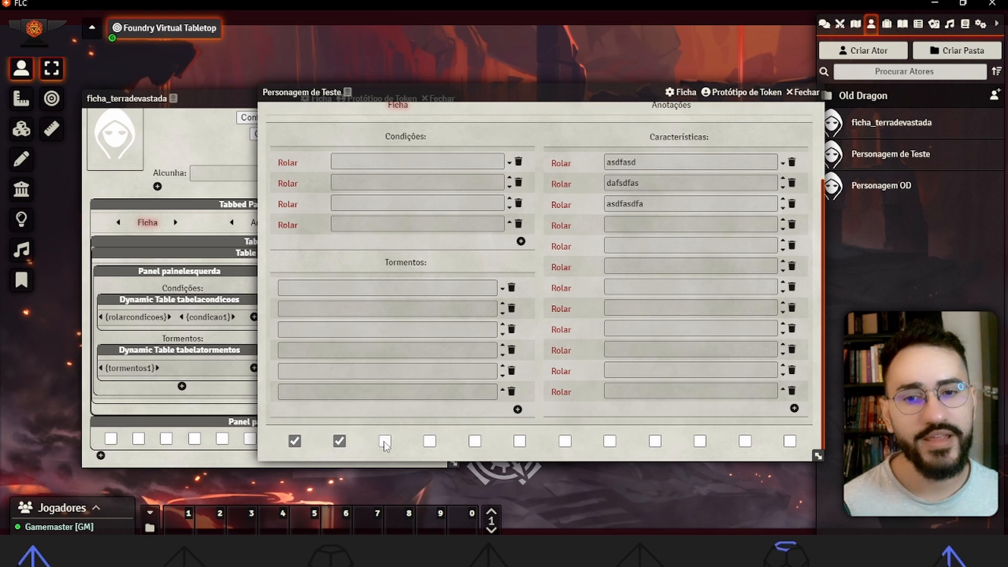
pyautogui.click(789, 441)
pyautogui.click(744, 441)
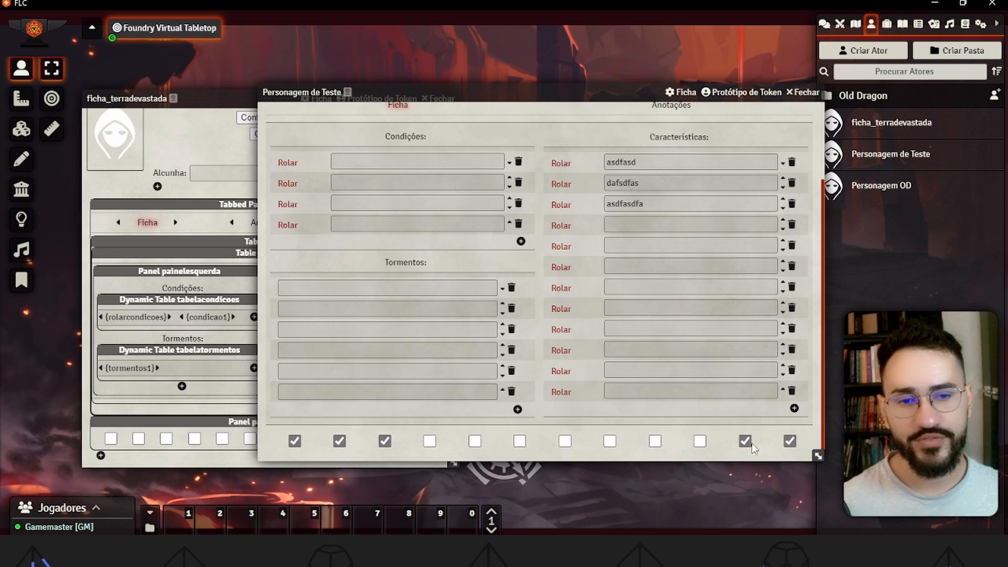
pyautogui.click(700, 441)
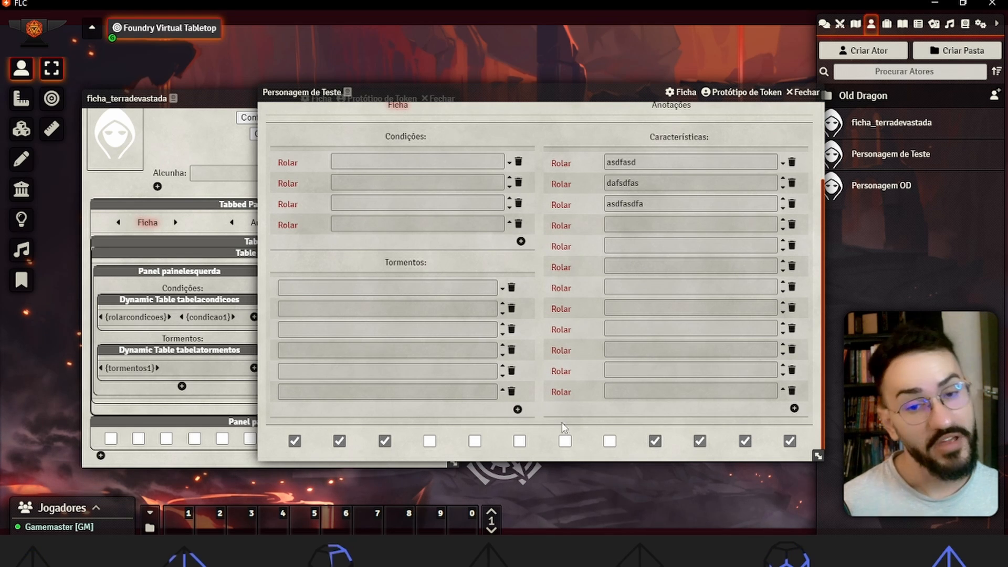
# Step: Clear all the ticked Convicção checkboxes on the Personagem de Teste sheet
pyautogui.click(790, 441)
pyautogui.click(745, 442)
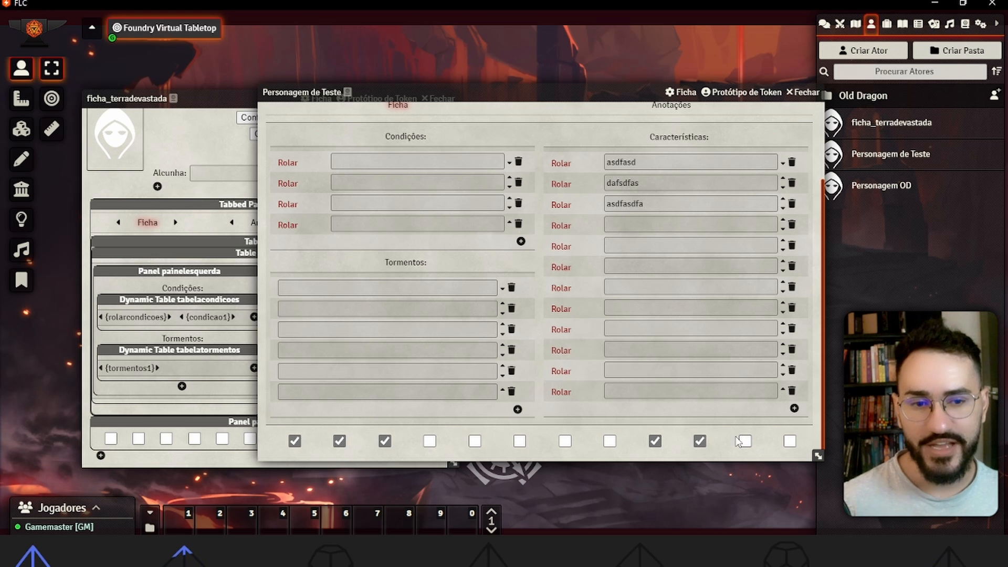
pyautogui.click(700, 441)
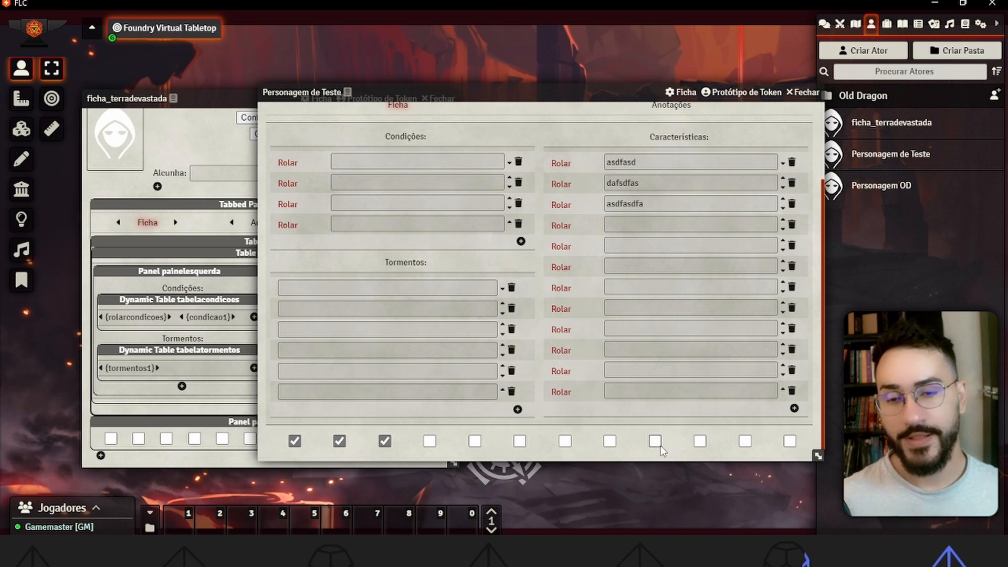
pyautogui.click(385, 441)
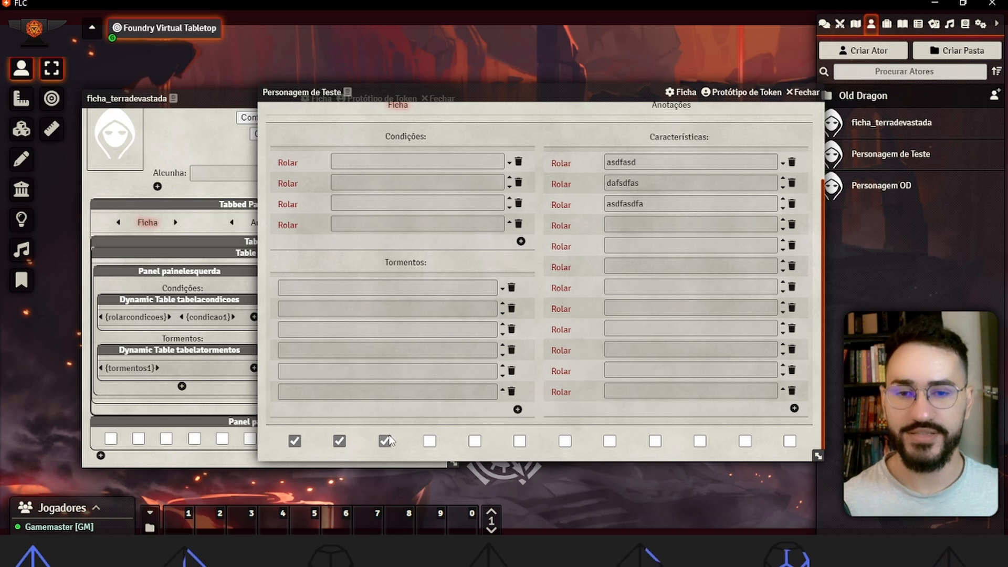
pyautogui.click(339, 441)
pyautogui.click(294, 441)
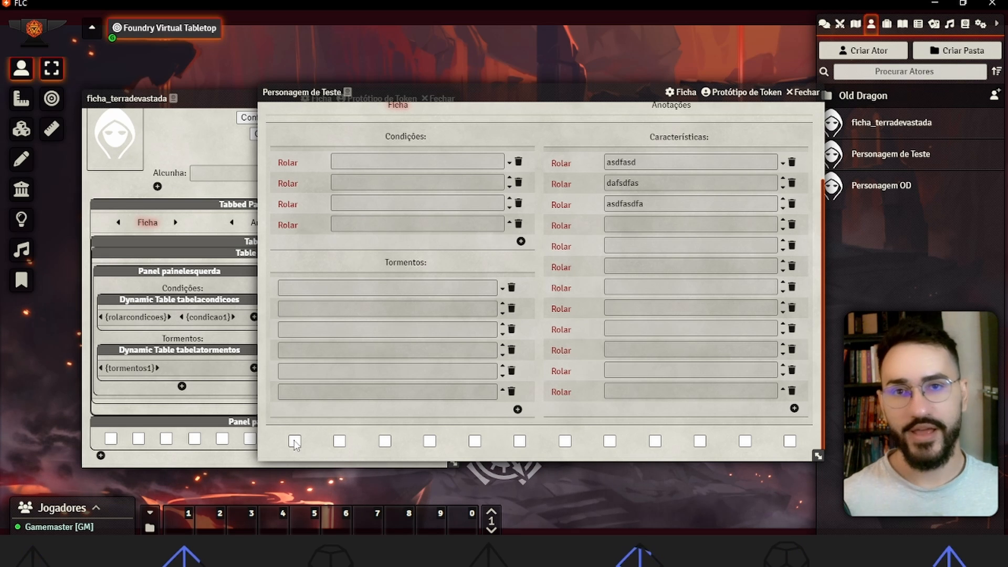
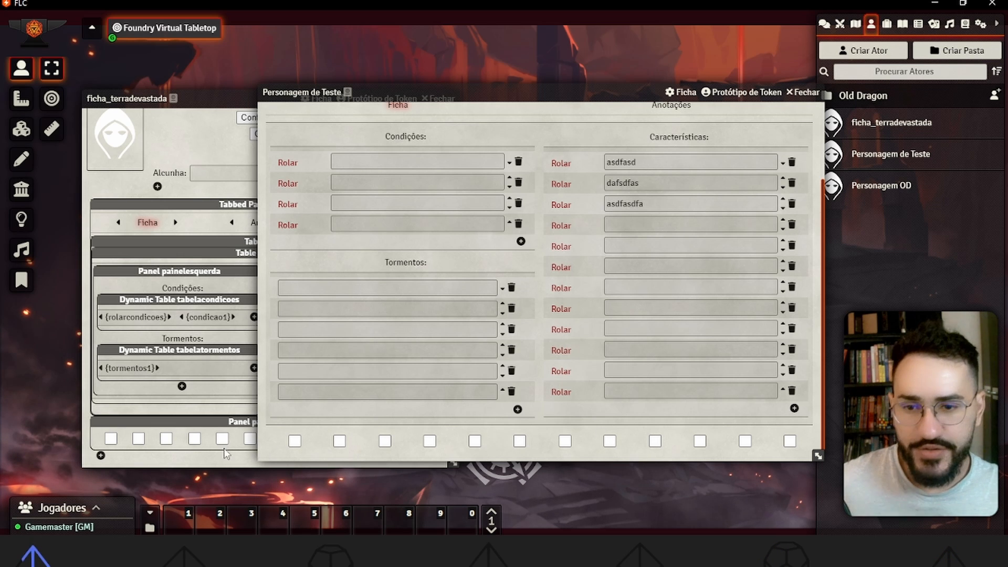
# Step: Add a label with key rotuloconviccao and text "Convicção:" to ficha_terradevastada, placing it directly above painelconvicao
pyautogui.click(100, 455)
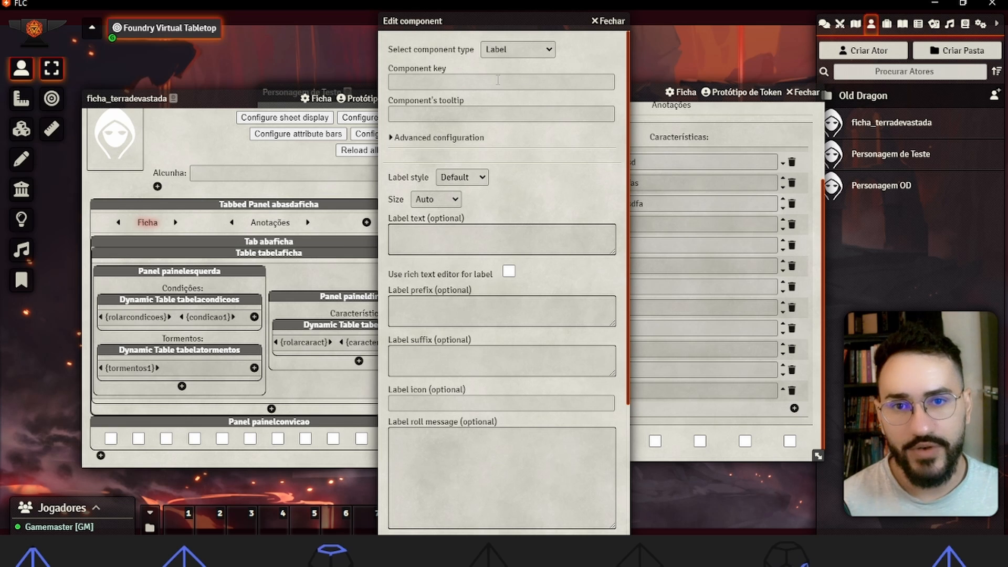
pyautogui.click(497, 82)
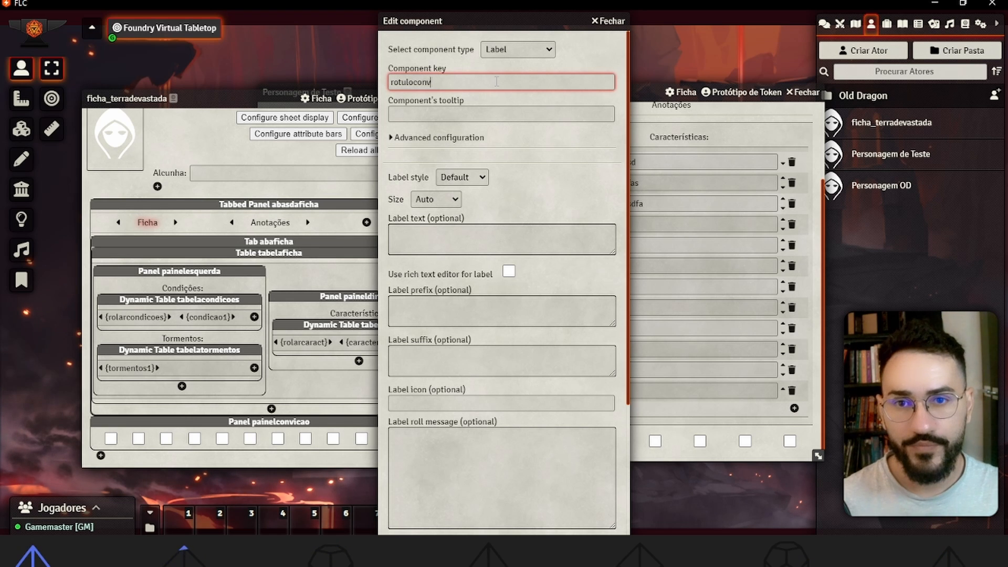
pyautogui.write('rotuloconviccao')
pyautogui.click(451, 361)
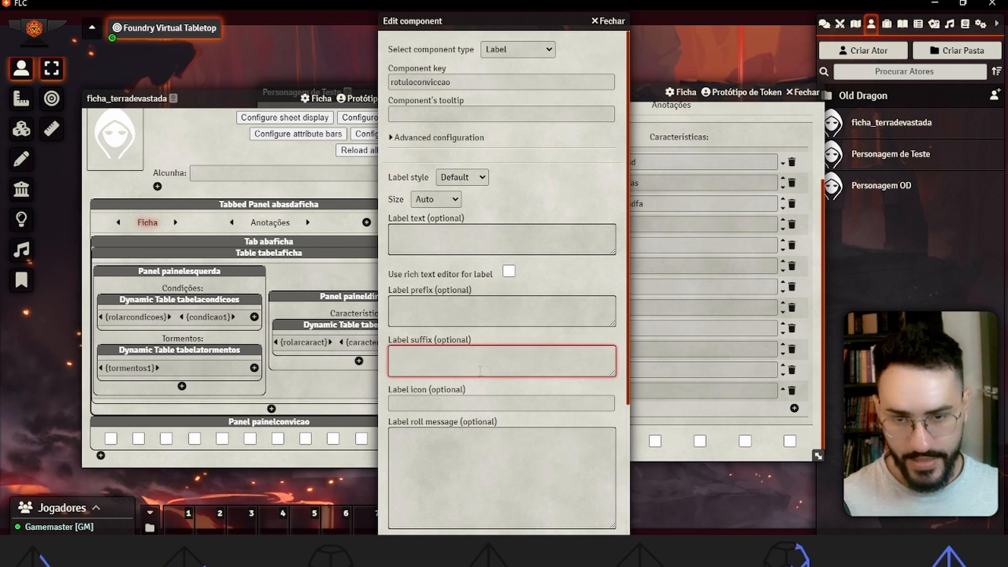
pyautogui.click(451, 236)
pyautogui.write('Convic')
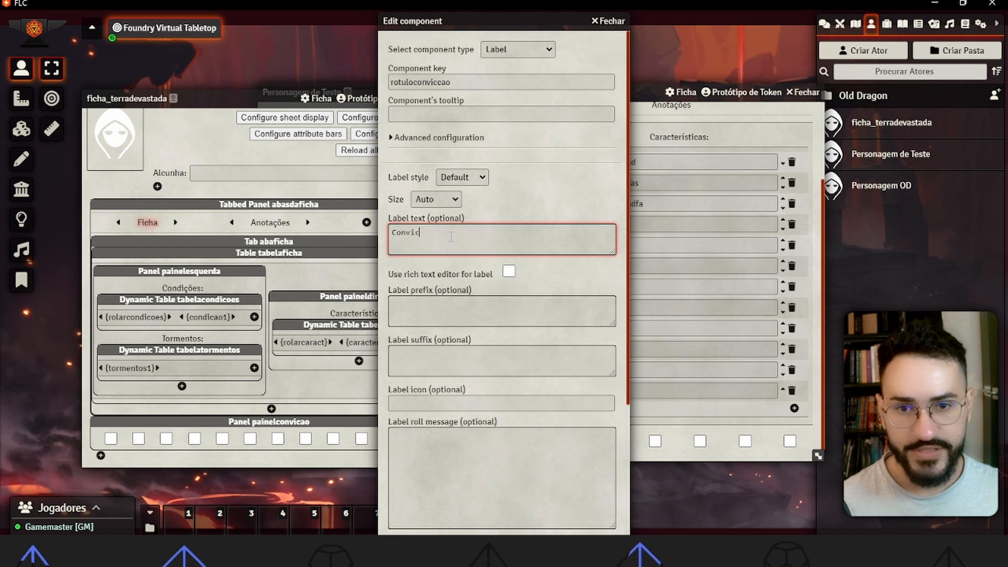
pyautogui.write('ção:')
pyautogui.scroll(-4, 451, 237)
pyautogui.click(443, 530)
pyautogui.scroll(-1, 175, 446)
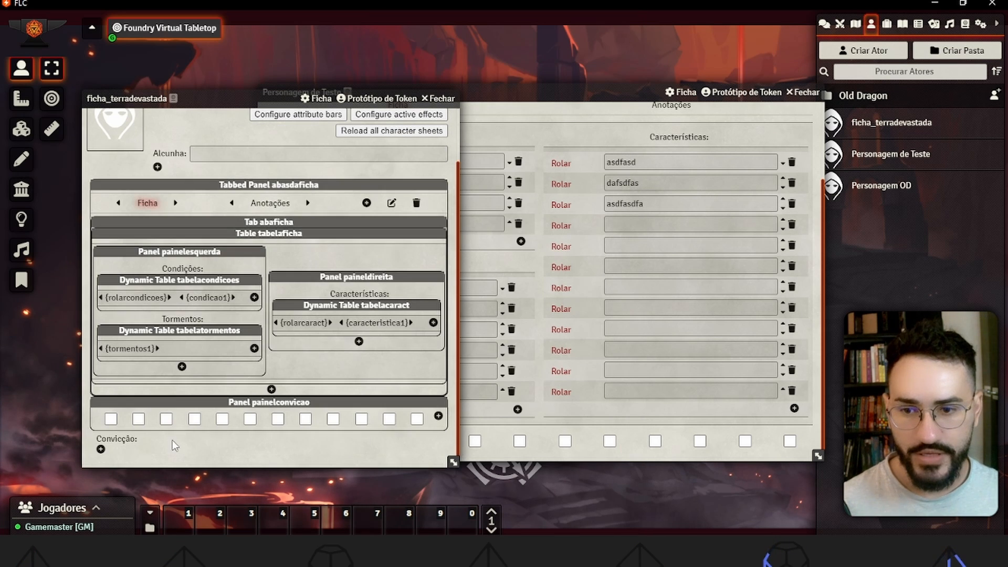
pyautogui.moveTo(131, 445); pyautogui.dragTo(277, 414)
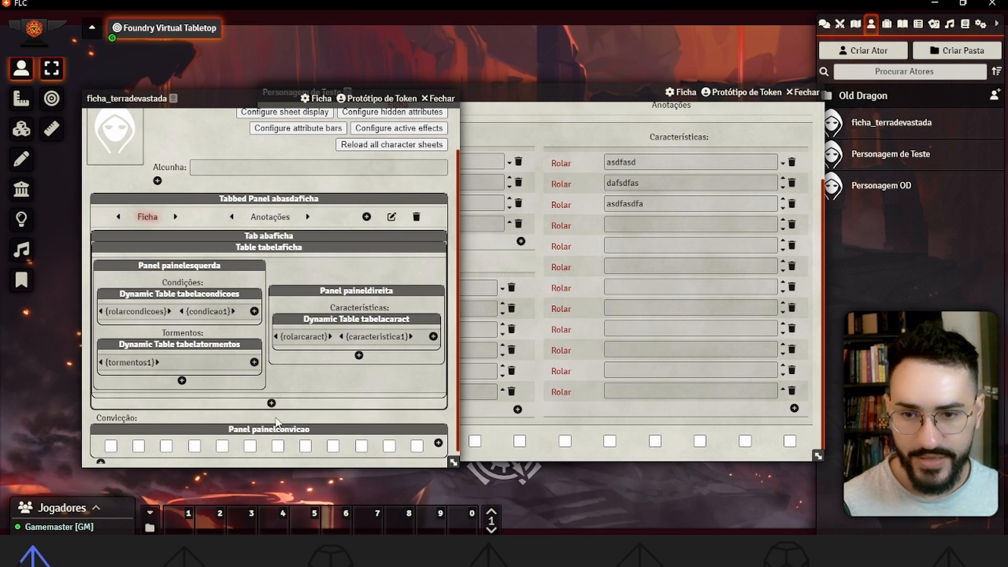
# Step: Set the Convicção label's style to Title, keep its size on Auto, and save it
pyautogui.click(117, 419)
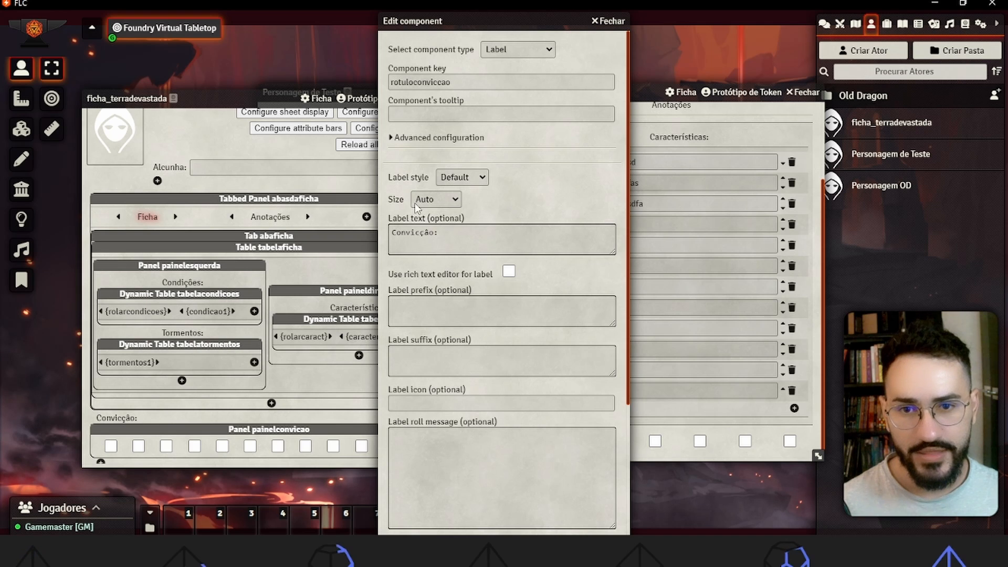
pyautogui.click(438, 194)
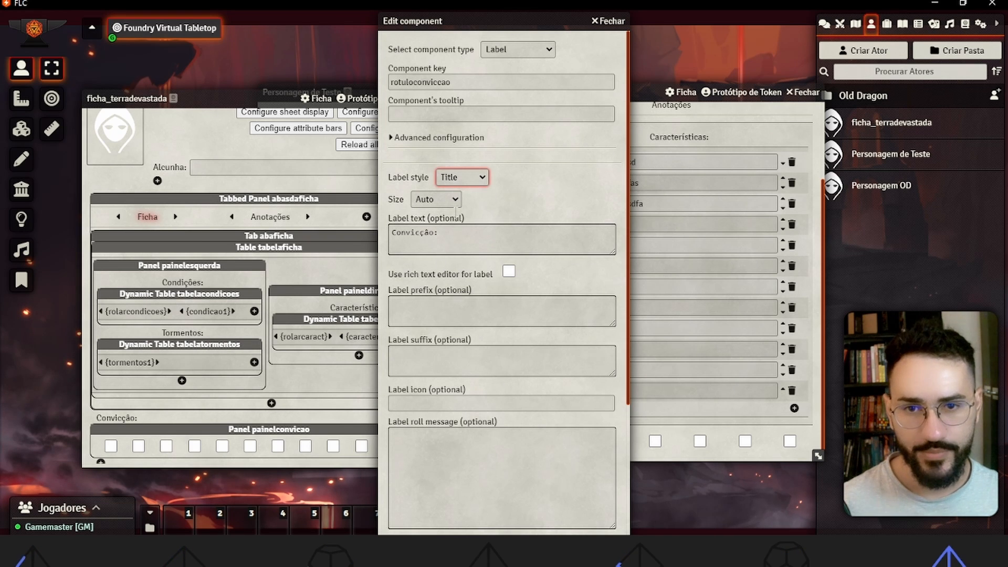
pyautogui.click(449, 200)
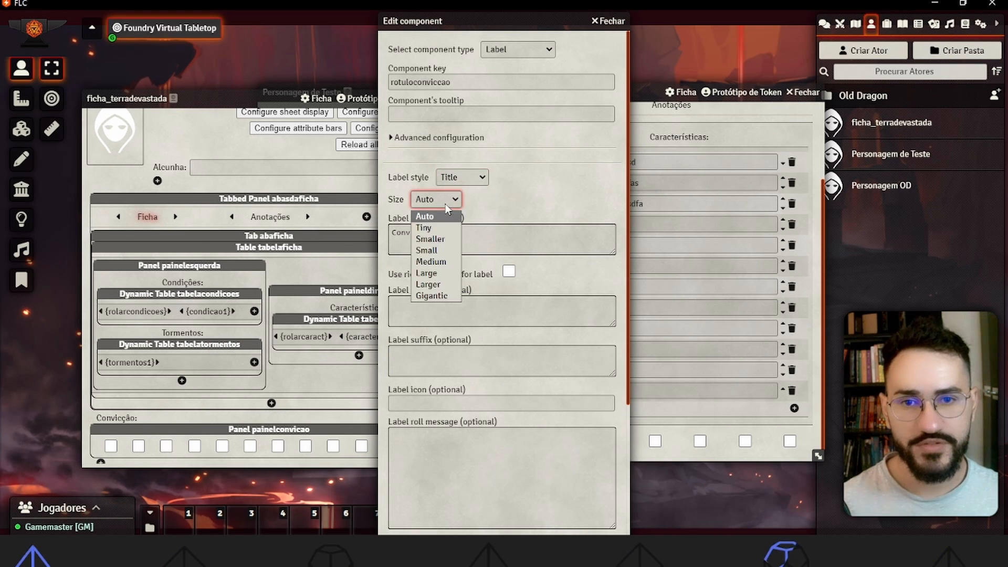
pyautogui.press('Return')
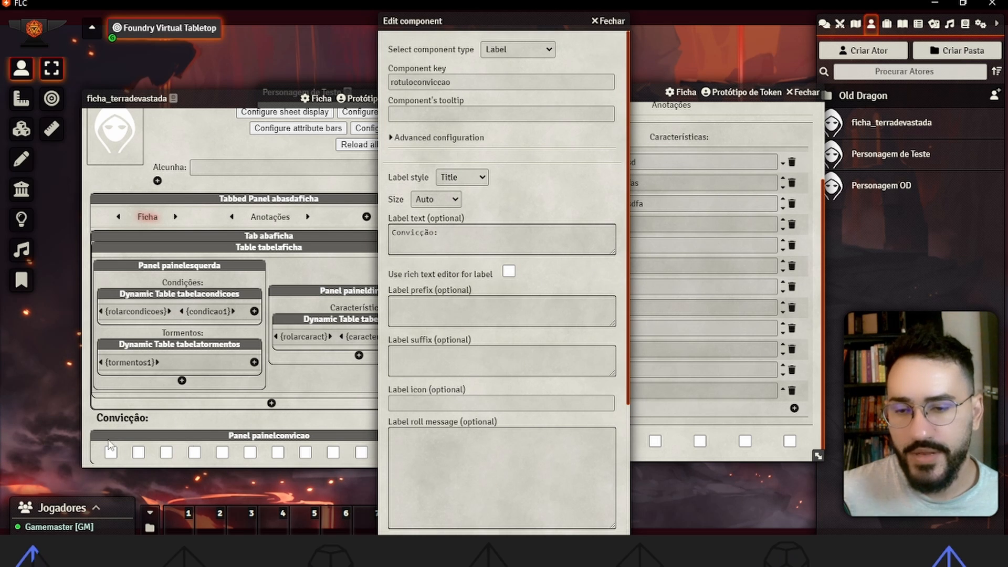
pyautogui.scroll(-4, 431, 443)
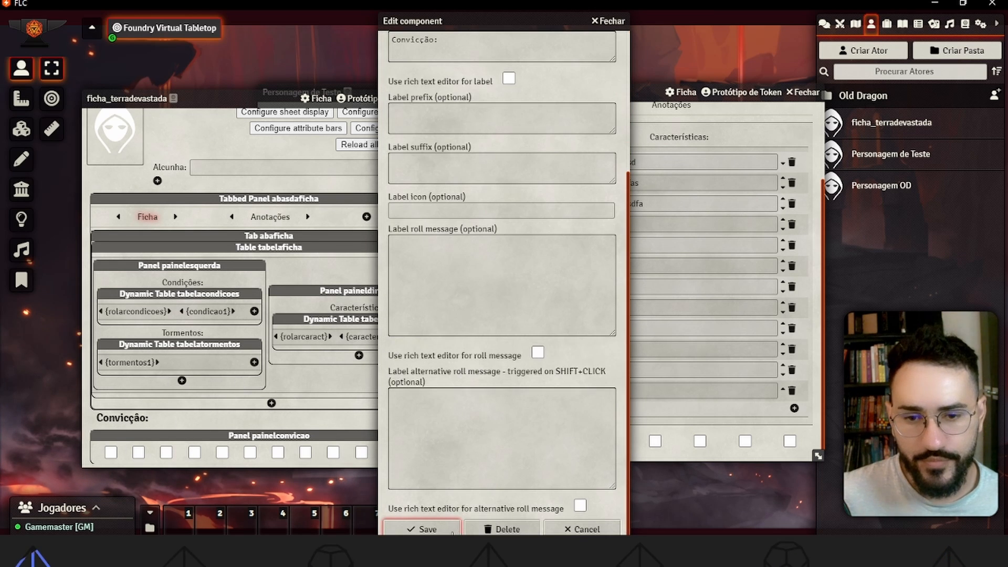
pyautogui.click(423, 525)
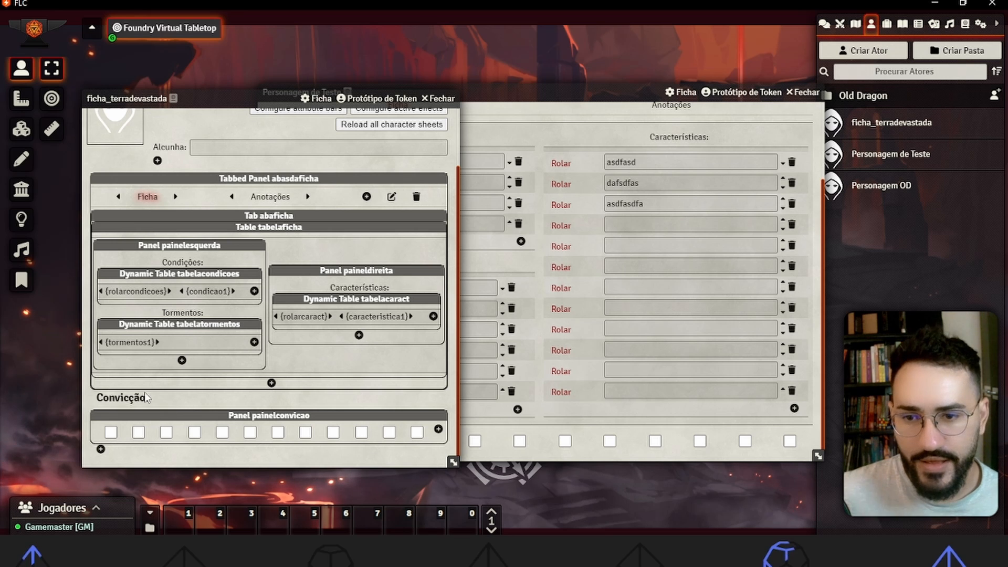
# Step: Add a vertical, centred panel with key painelrotuloconvic and place it above painelconvicao with the Convicção label inside
pyautogui.click(100, 450)
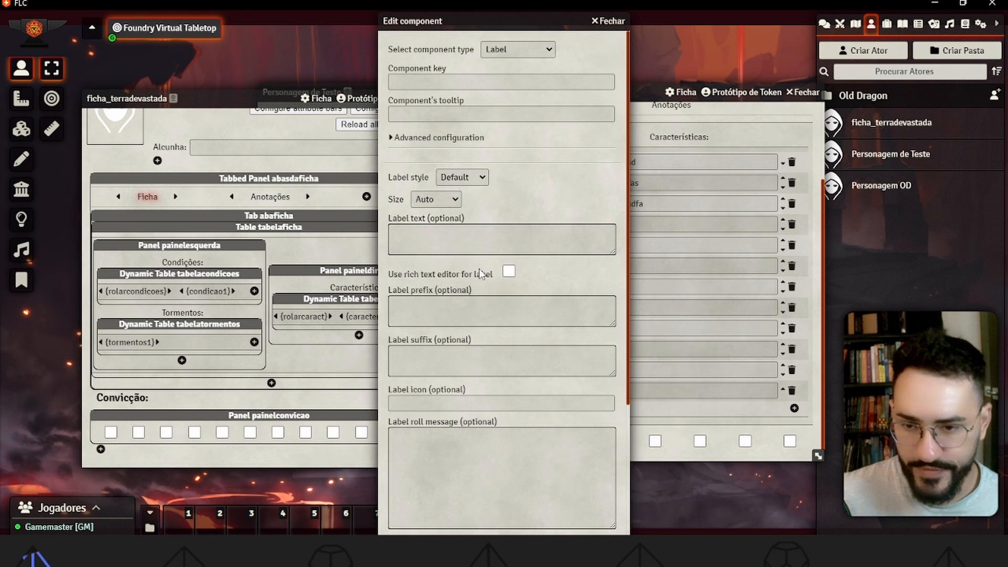
pyautogui.click(516, 50)
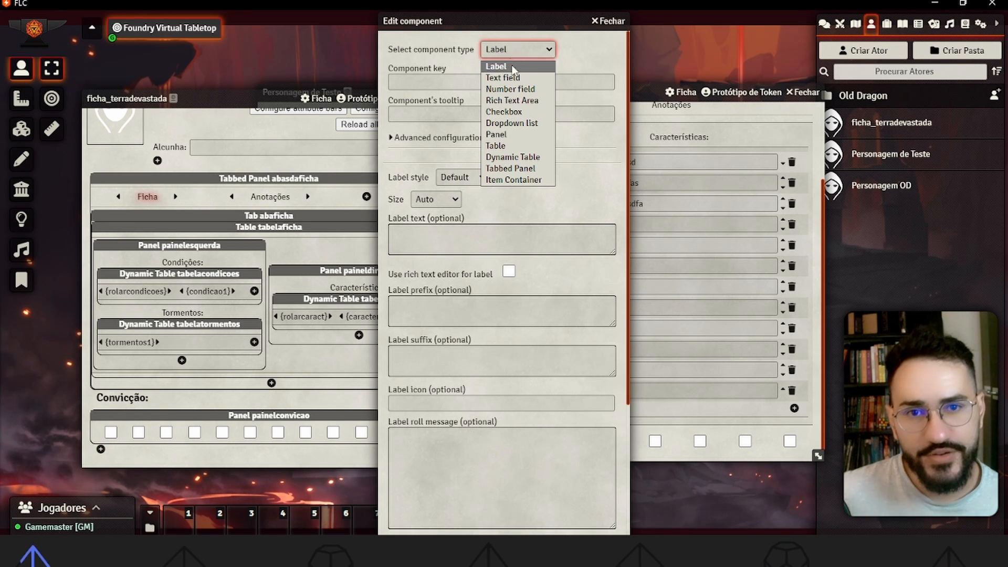
pyautogui.click(513, 135)
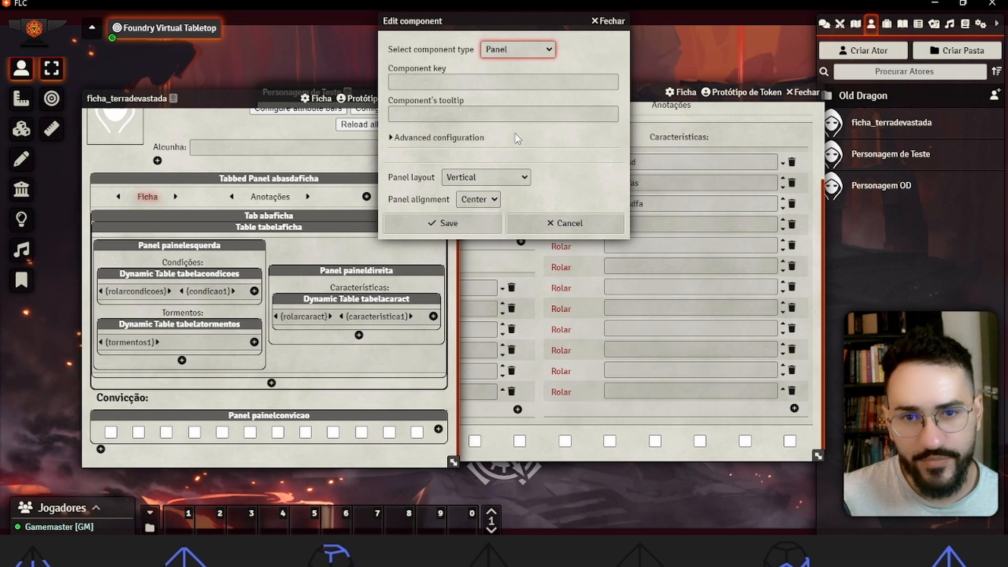
pyautogui.click(506, 79)
pyautogui.write('painelrotuloconvic')
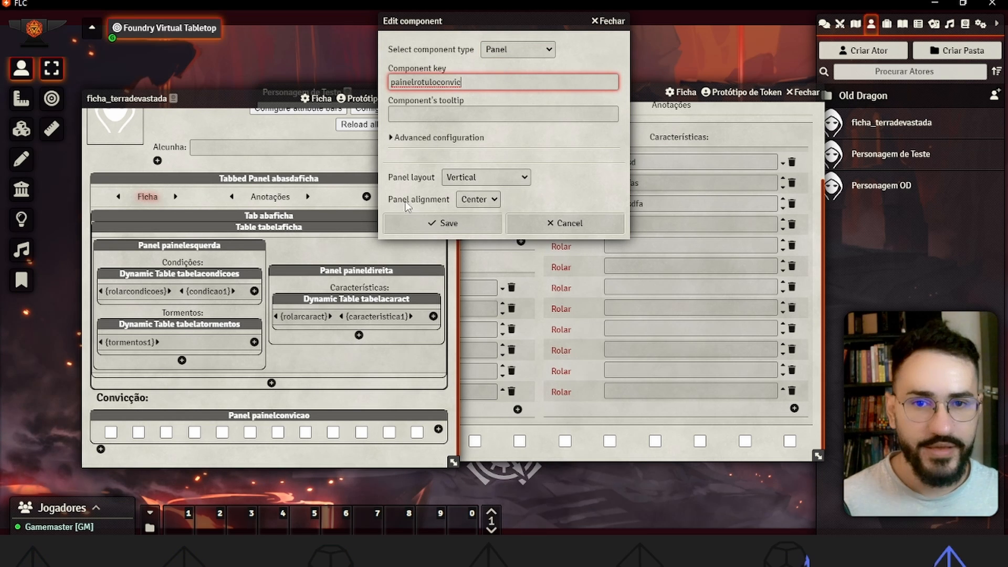
pyautogui.click(469, 221)
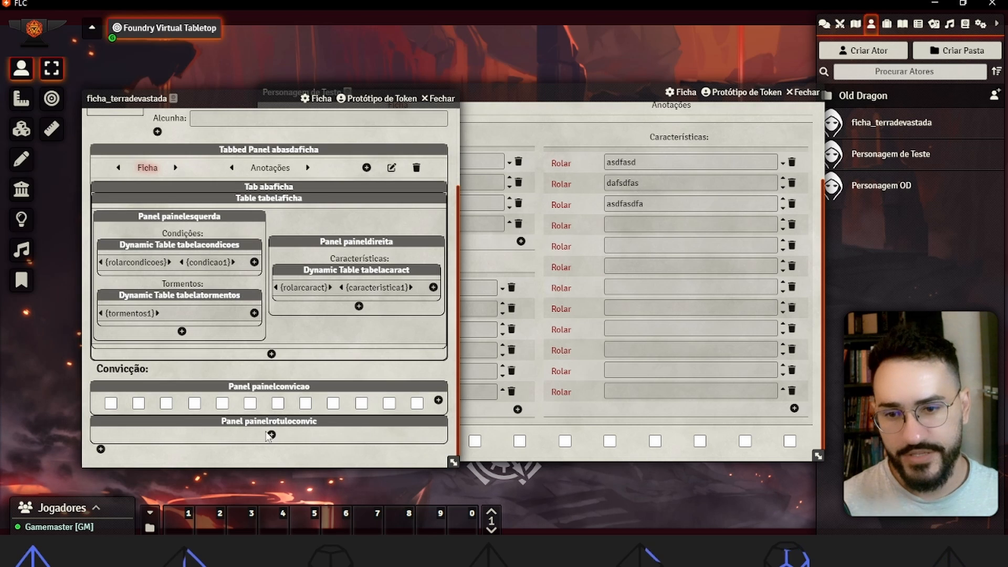
pyautogui.moveTo(259, 424)
pyautogui.mouseDown()
pyautogui.moveTo(184, 394)
pyautogui.moveTo(133, 399)
pyautogui.moveTo(252, 423)
pyautogui.mouseUp()
# Step: Reload the Personagem de Teste sheet from its template and check the Convicção heading above the checkbox row
pyautogui.scroll(3, 806, 134)
pyautogui.click(809, 156)
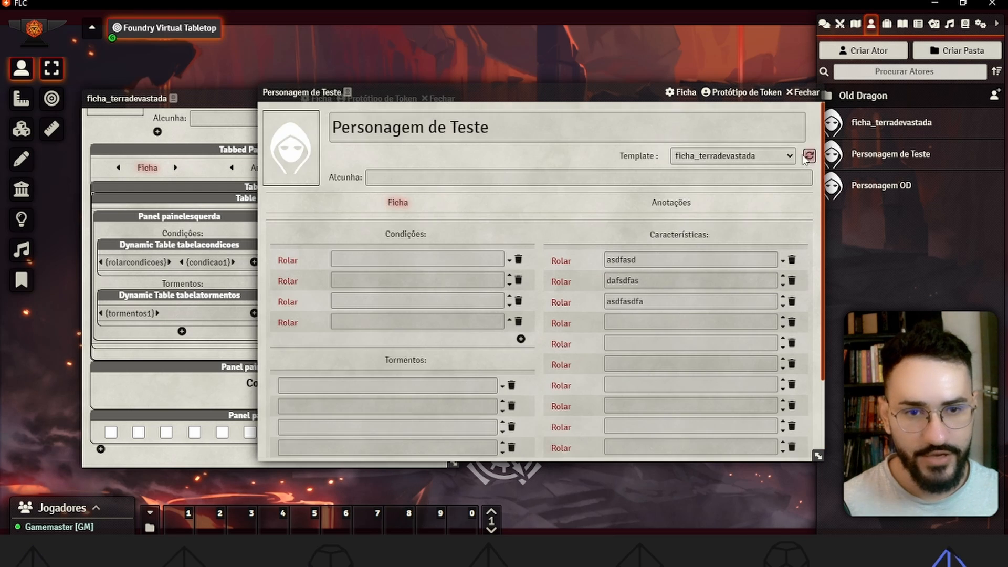
pyautogui.scroll(-3, 525, 325)
pyautogui.scroll(3, 493, 410)
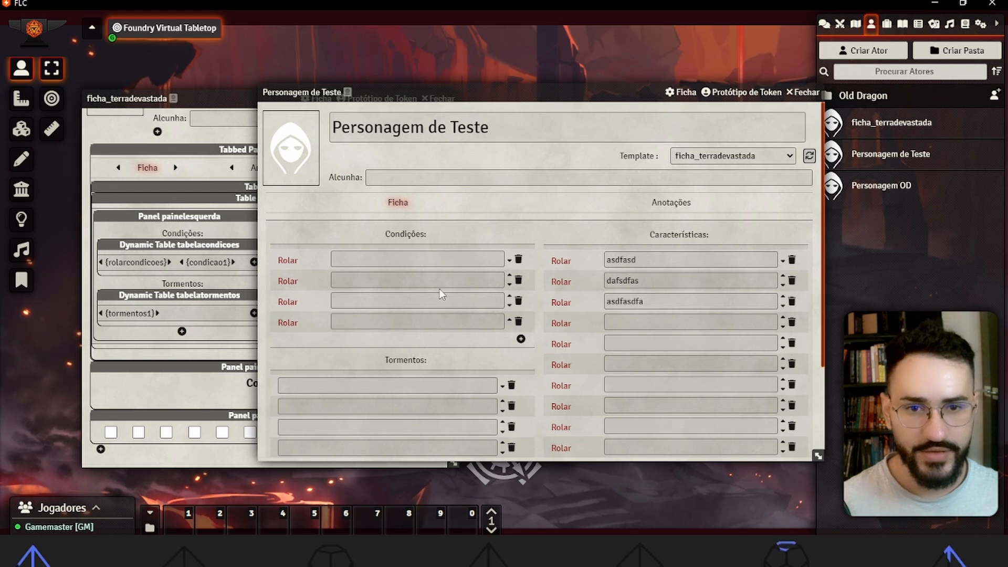
pyautogui.scroll(-3, 524, 451)
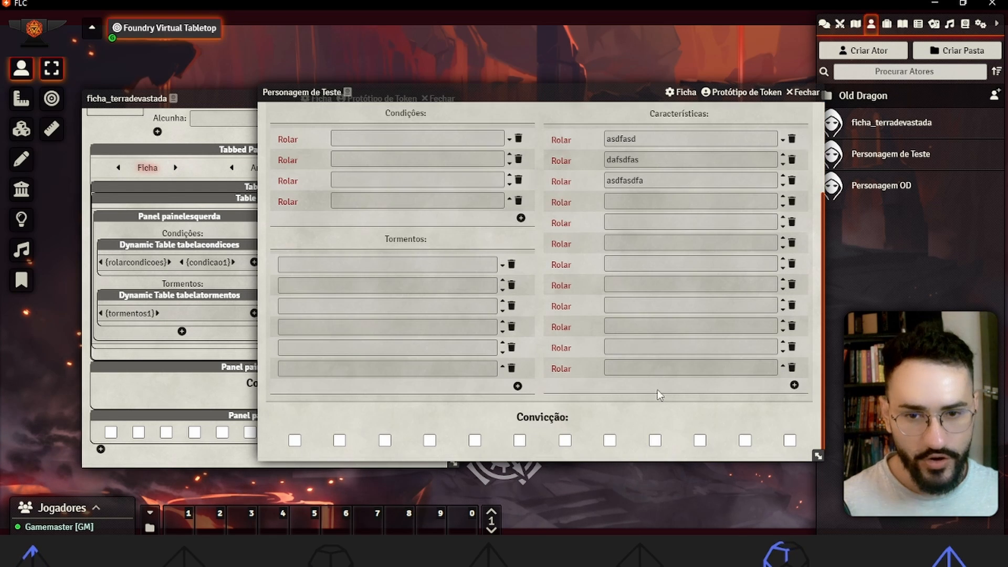
# Step: Set the label style of the Condições, Tormentos and Características labels in the template to Title
pyautogui.scroll(2, 182, 369)
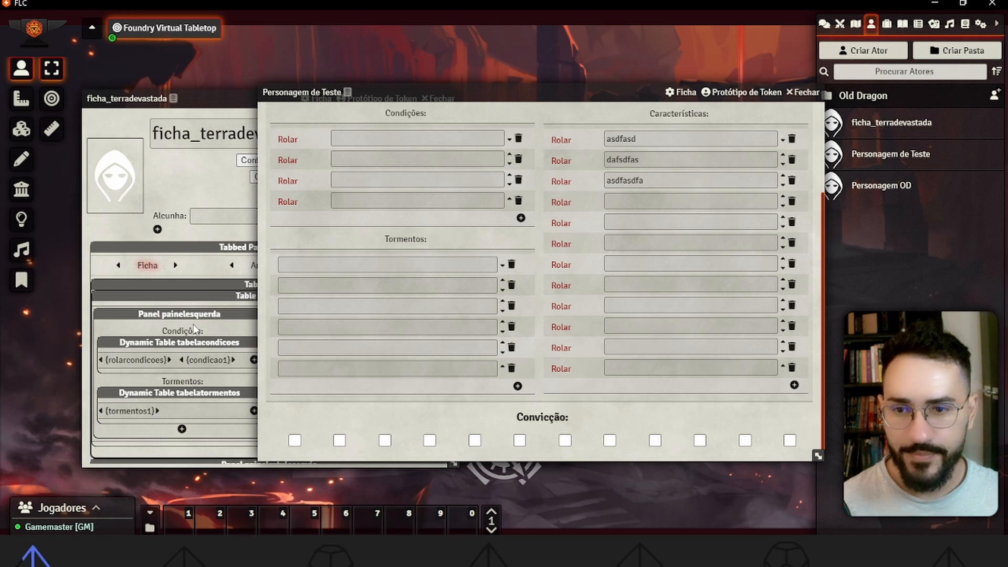
pyautogui.click(197, 331)
pyautogui.click(462, 177)
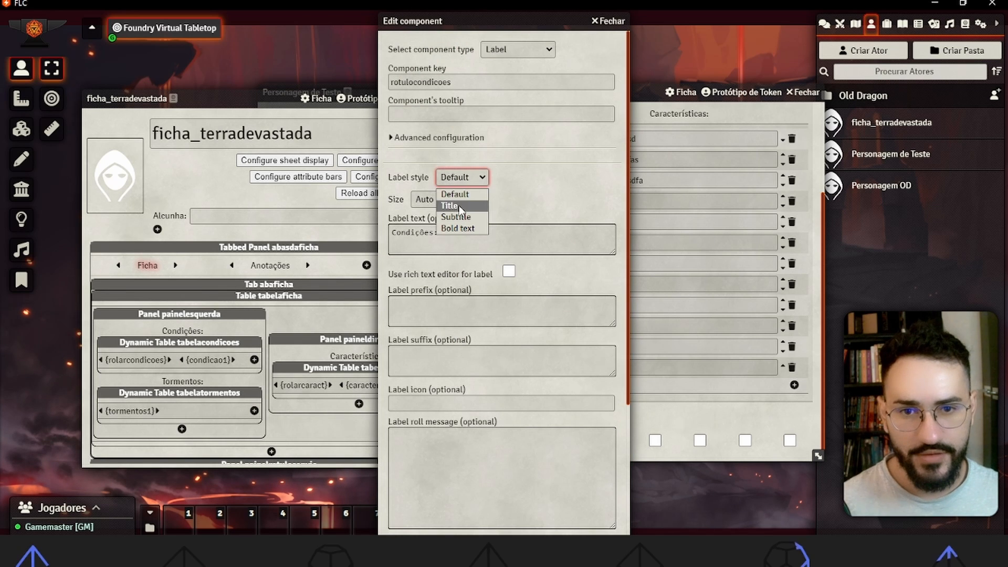
pyautogui.click(450, 206)
pyautogui.scroll(-4, 472, 262)
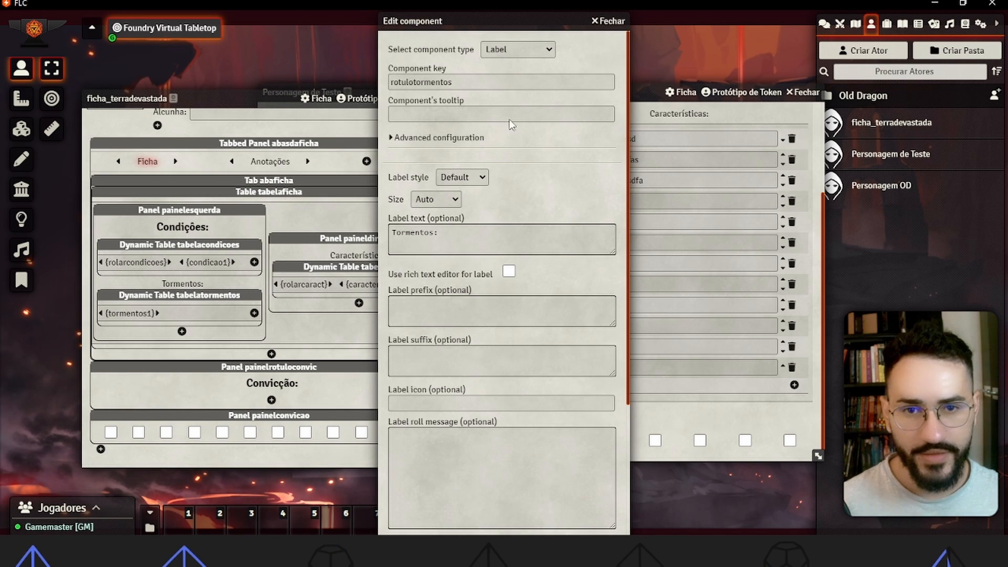
pyautogui.click(462, 177)
pyautogui.click(450, 206)
pyautogui.scroll(-5, 472, 262)
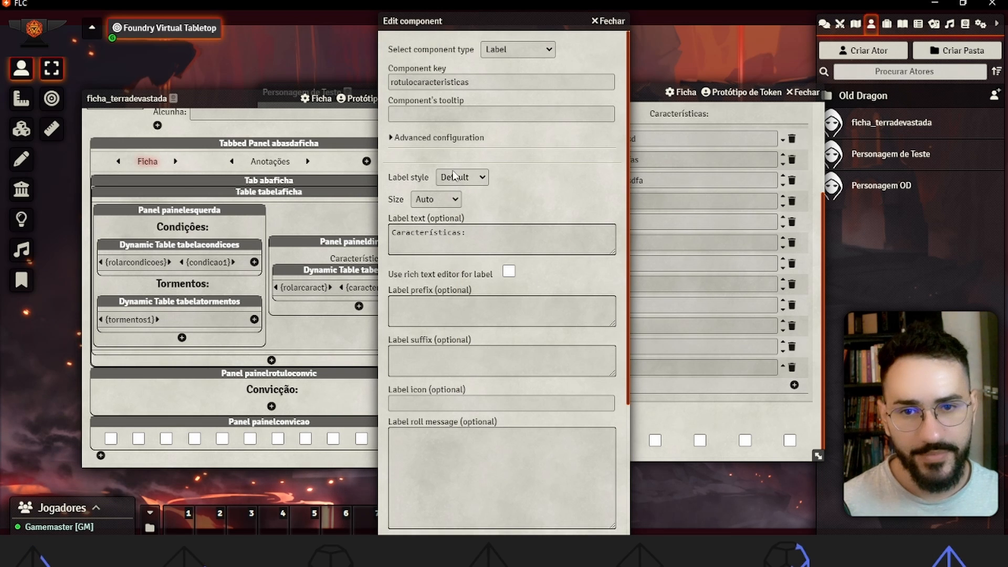
pyautogui.click(454, 177)
pyautogui.click(450, 206)
pyautogui.scroll(-5, 472, 263)
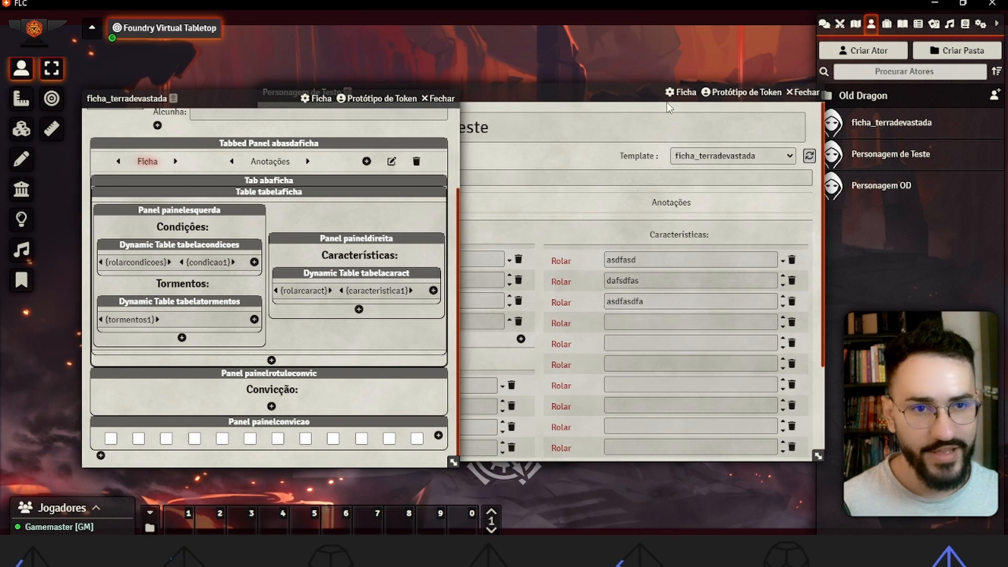
# Step: Reload the Personagem de Teste sheet and review the restyled section headings
pyautogui.click(639, 88)
pyautogui.click(809, 156)
pyautogui.scroll(-3, 496, 299)
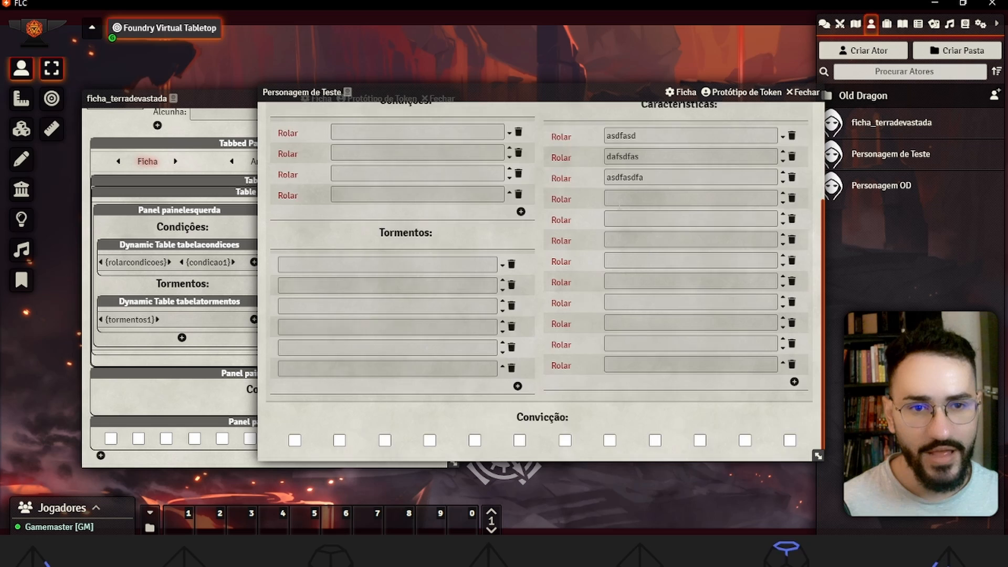
pyautogui.scroll(3, 495, 299)
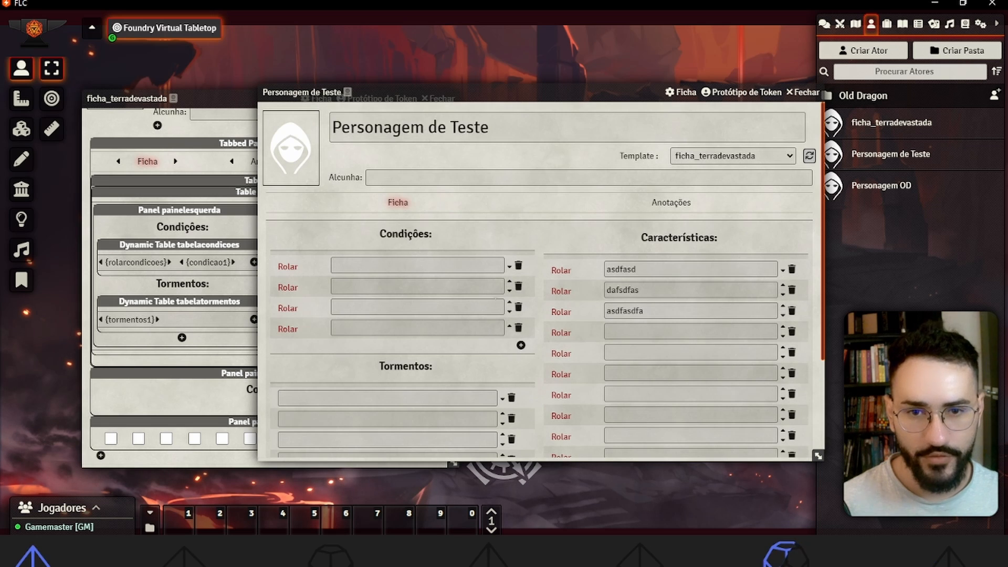
pyautogui.scroll(-4, 764, 187)
pyautogui.scroll(3, 765, 186)
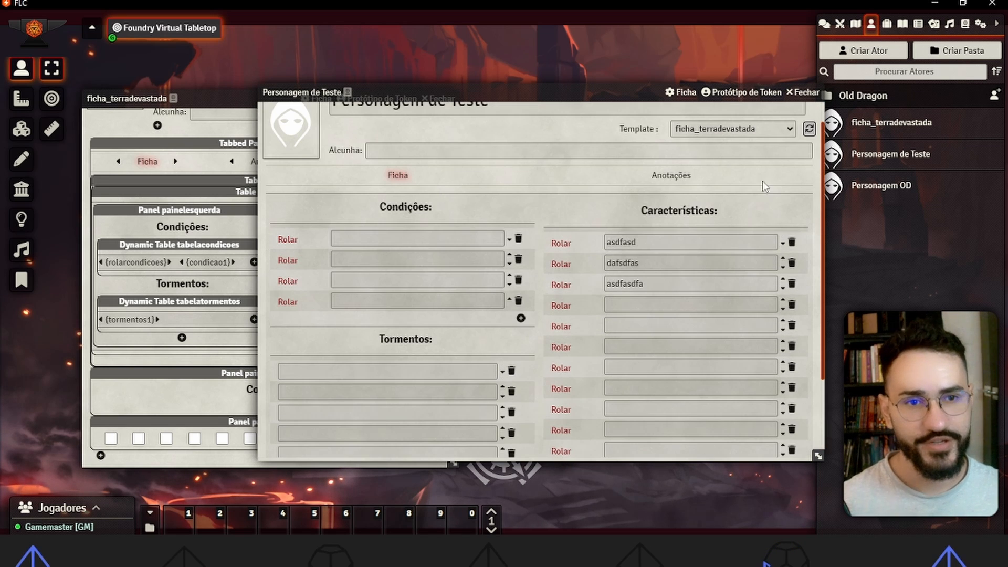
# Step: Clear the sample text from the first three Características rows of Personagem de Teste
pyautogui.doubleClick(638, 242)
pyautogui.press('BackSpace')
pyautogui.doubleClick(640, 263)
pyautogui.press('BackSpace')
pyautogui.doubleClick(646, 284)
pyautogui.press('BackSpace')
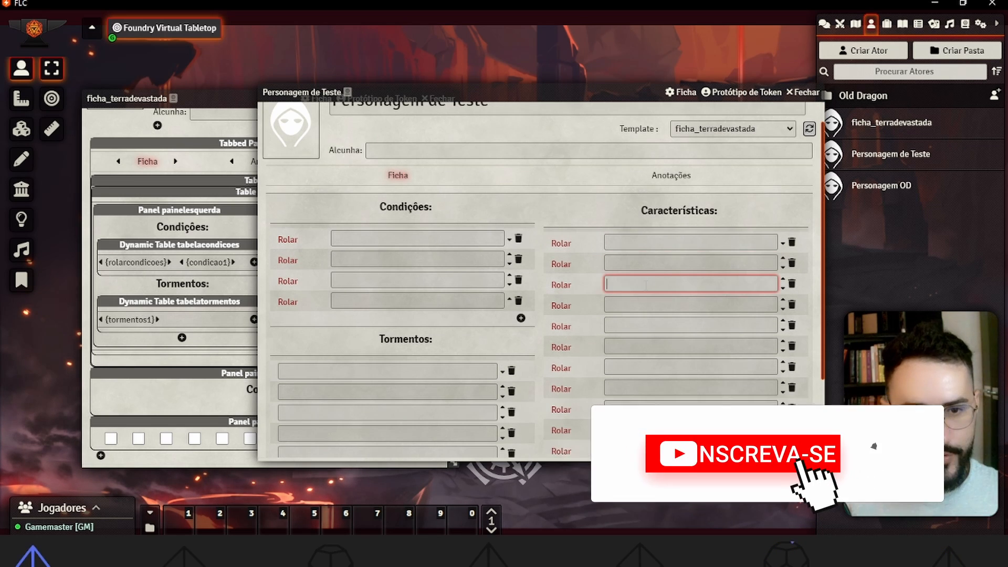
# Step: Test the roll of the fifth Características row and try out the first Condições text field
pyautogui.scroll(-4, 646, 284)
pyautogui.scroll(4, 598, 372)
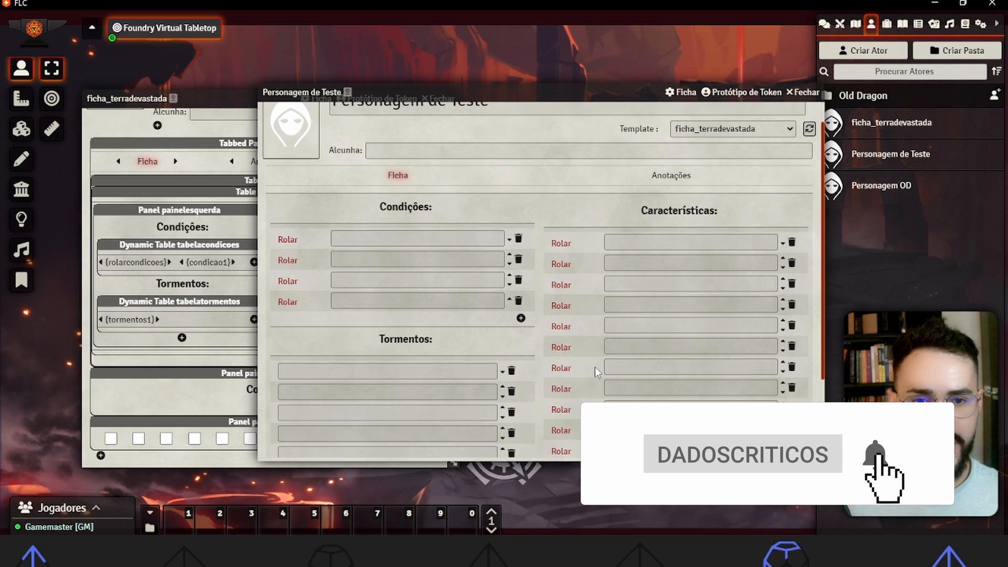
pyautogui.click(557, 326)
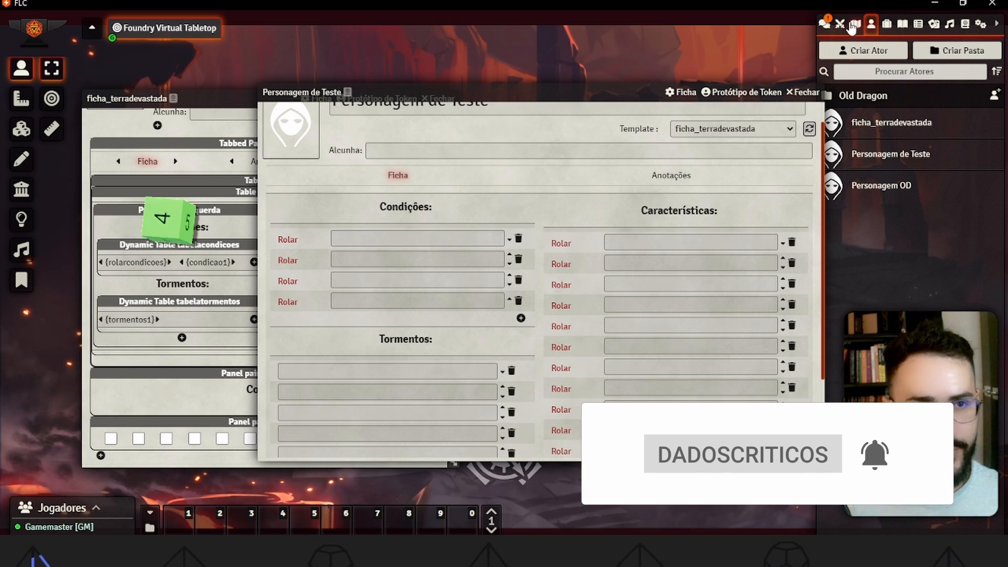
pyautogui.click(362, 241)
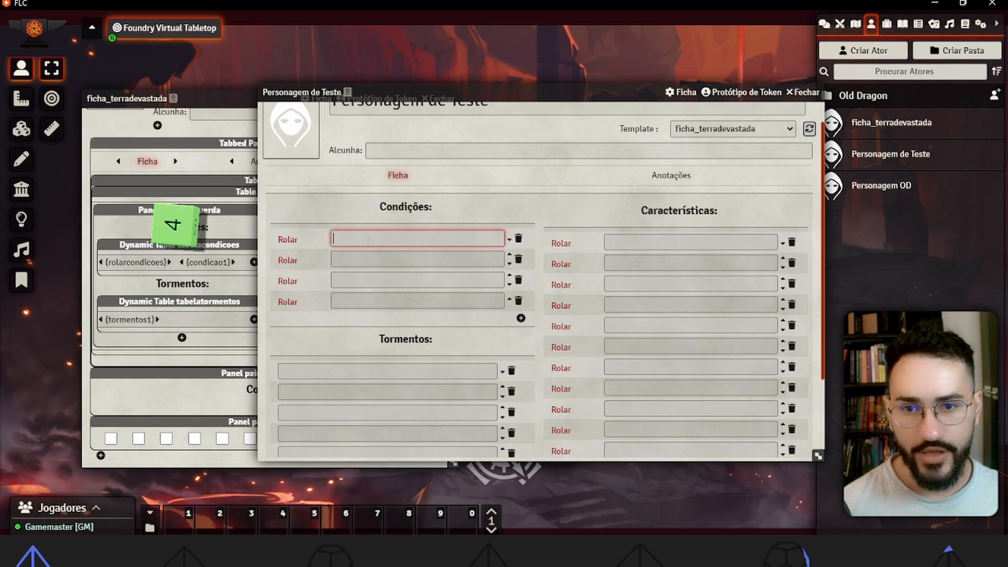
# Step: Compare the lower part of the sheet with FichaTD.pdf in Foxit PDF Reader, returning to Foundry VTT
pyautogui.scroll(-2, 370, 239)
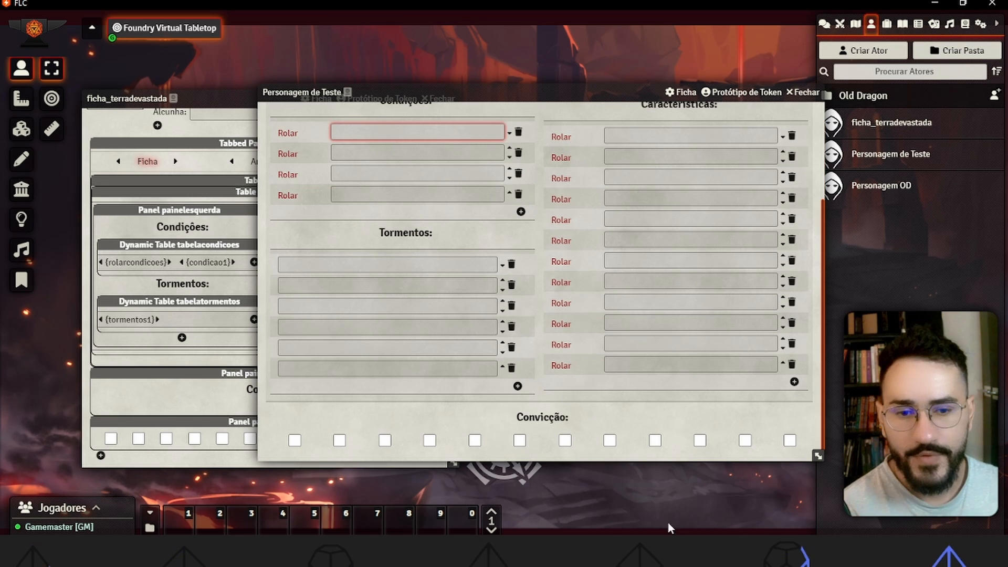
pyautogui.hotkey('alt', 'Tab')
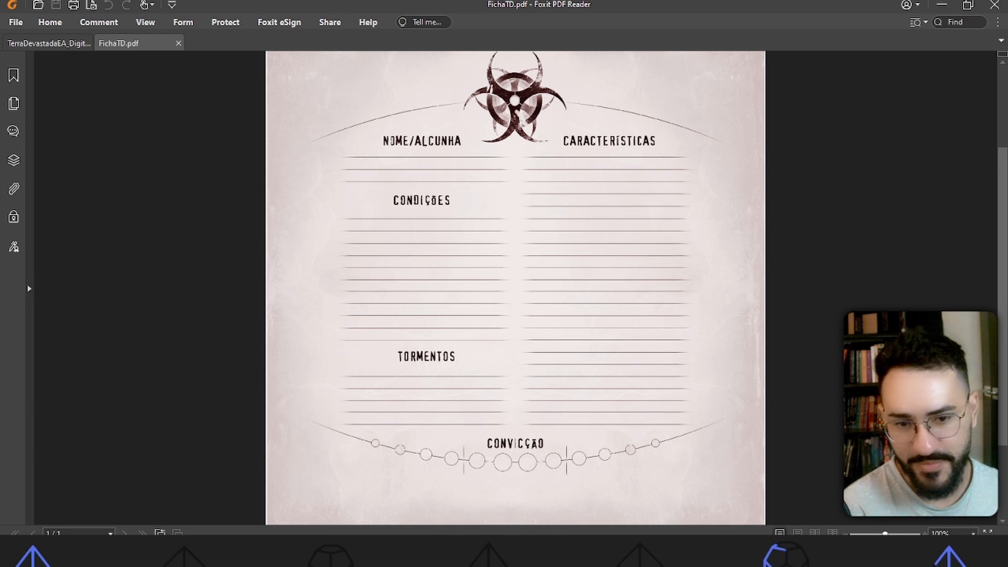
pyautogui.hotkey('alt', 'Tab')
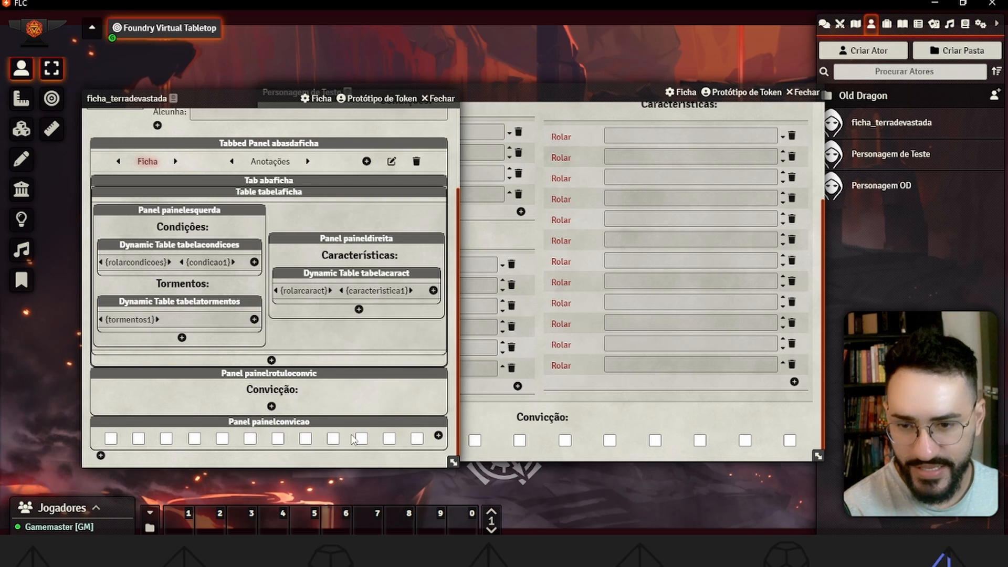
# Step: Add a label with the key separador and the text "|" to the painelconvicao panel
pyautogui.click(437, 435)
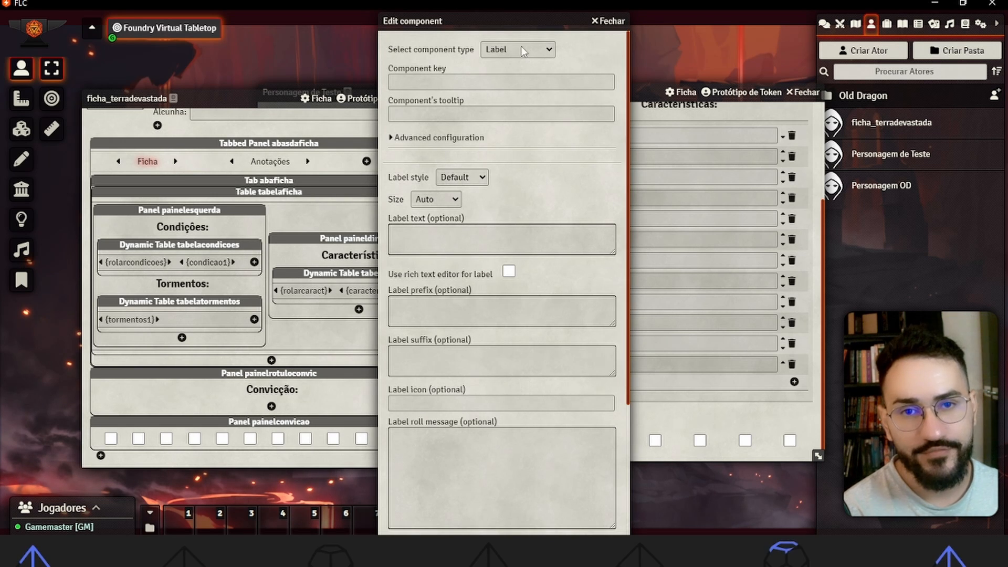
pyautogui.click(497, 82)
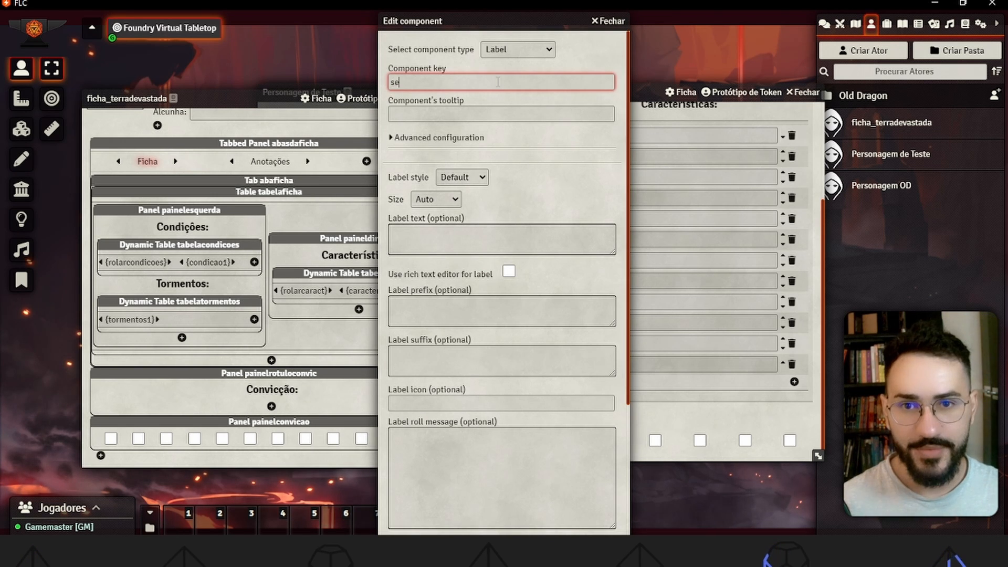
pyautogui.write('separador')
pyautogui.click(482, 233)
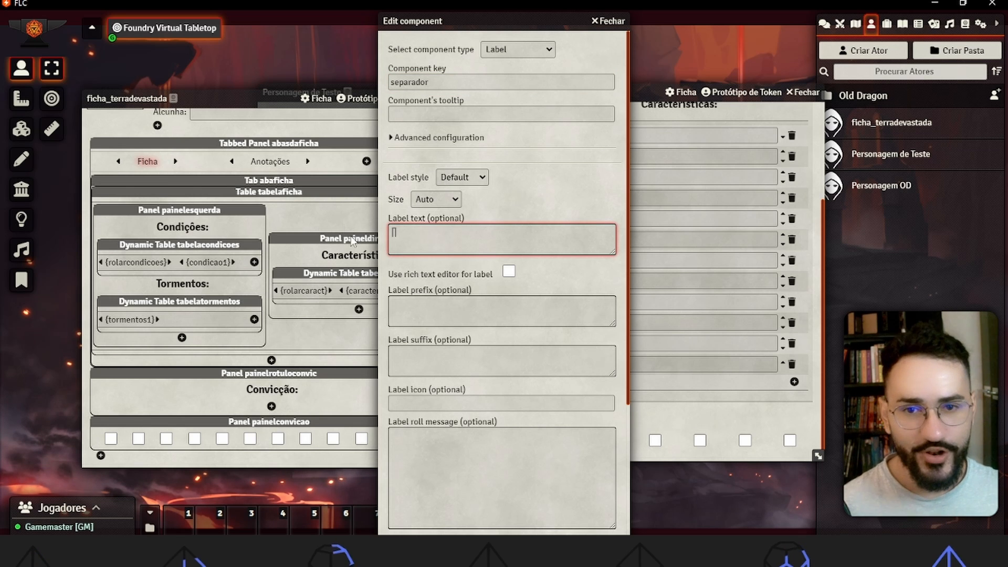
pyautogui.scroll(-3, 445, 277)
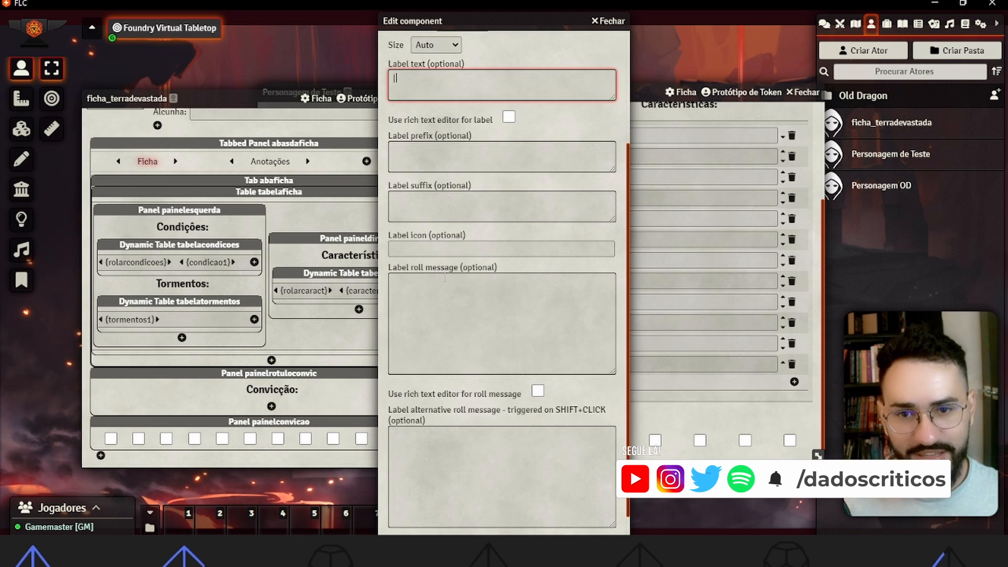
pyautogui.scroll(-1, 487, 520)
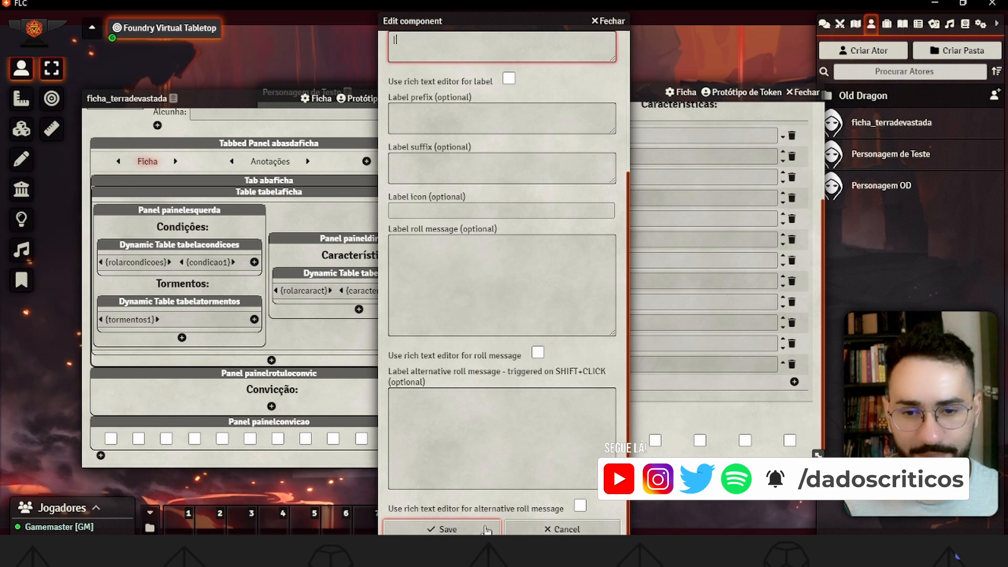
pyautogui.click(486, 529)
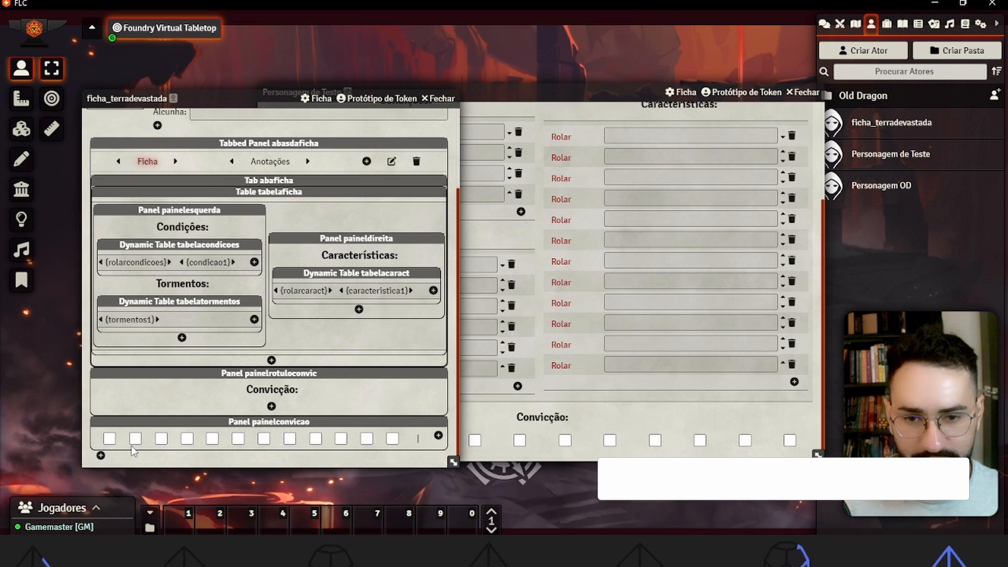
# Step: Place separators after the fourth and eighth Convicção checkboxes in the template and reload the Personagem de Teste sheet
pyautogui.moveTo(133, 450); pyautogui.dragTo(315, 445)
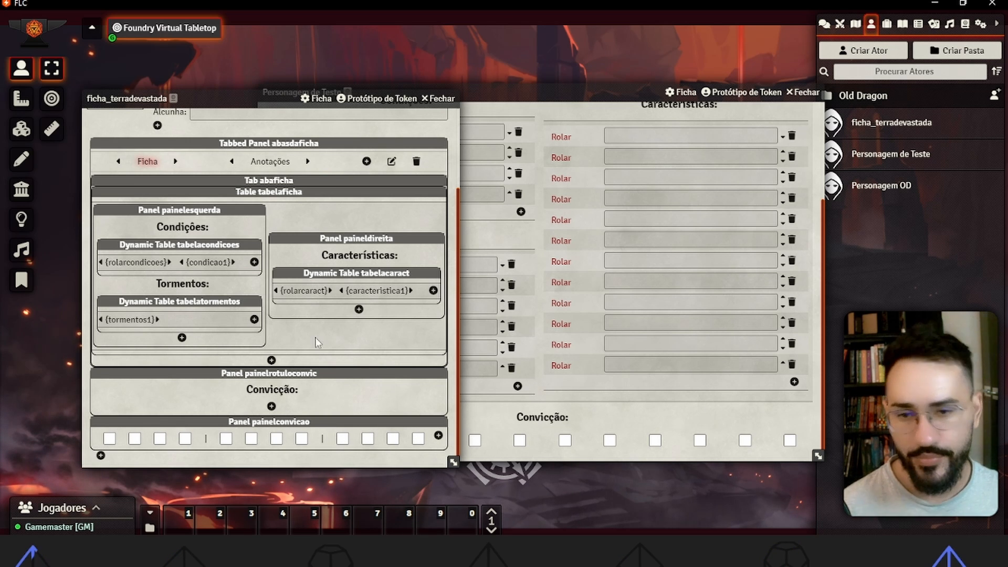
pyautogui.scroll(3, 781, 189)
pyautogui.click(810, 155)
pyautogui.scroll(-3, 632, 300)
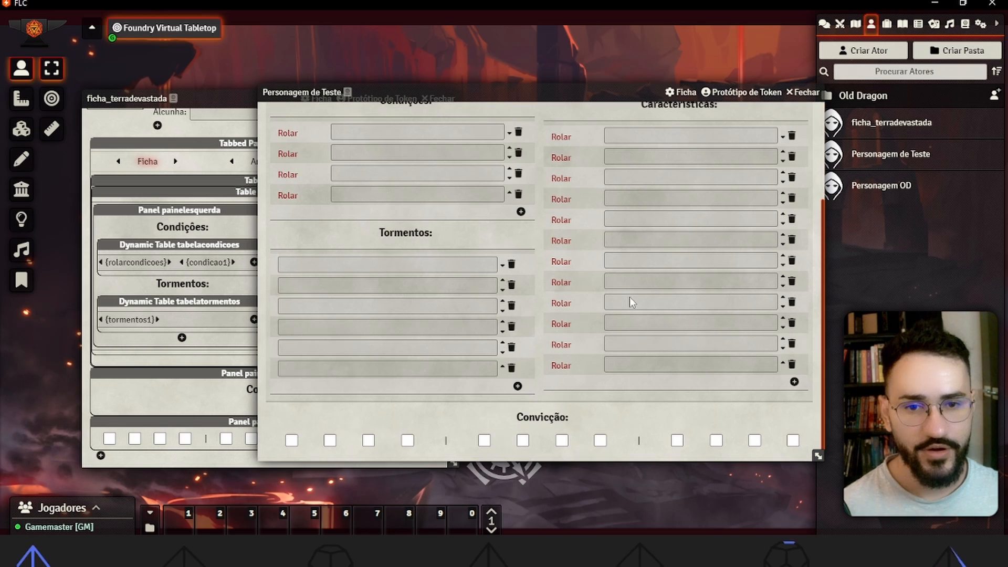
# Step: Test the Convicção checkboxes of Personagem de Teste by ticking the last four and first three and clearing them all again
pyautogui.click(793, 440)
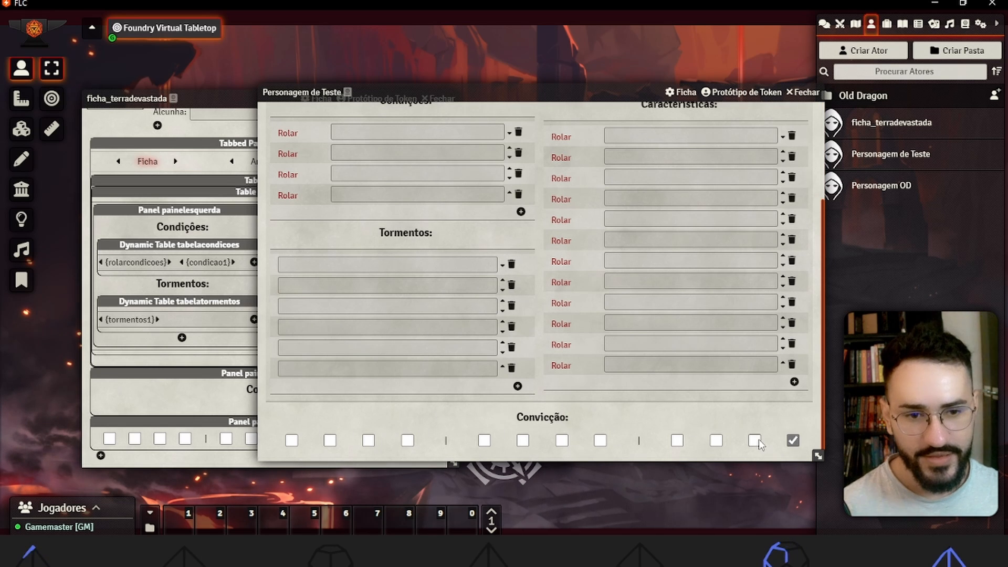
pyautogui.click(754, 440)
pyautogui.click(716, 440)
pyautogui.click(677, 440)
pyautogui.click(291, 439)
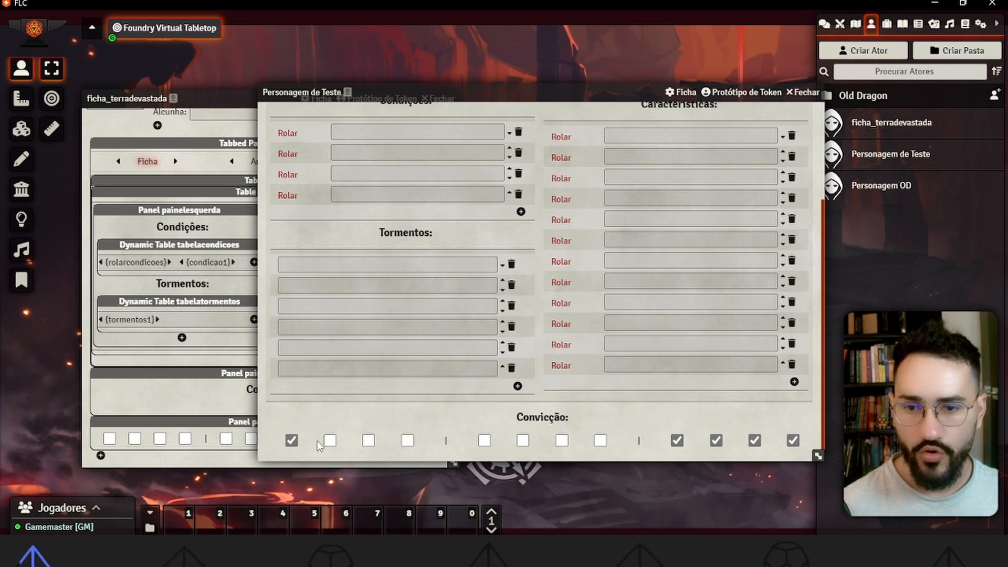
pyautogui.click(330, 440)
pyautogui.click(368, 440)
pyautogui.click(291, 440)
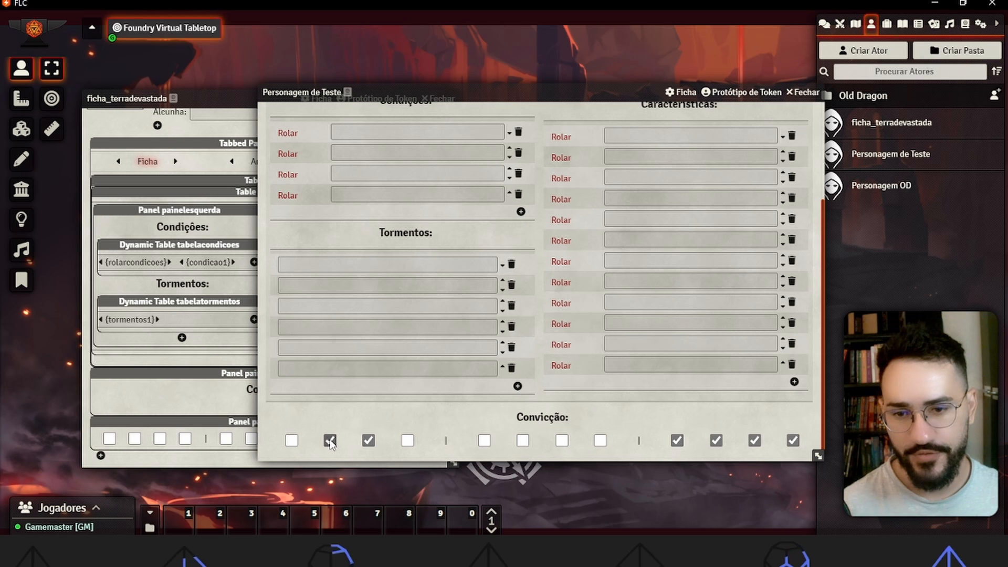
pyautogui.click(329, 440)
pyautogui.click(368, 439)
pyautogui.click(677, 439)
pyautogui.click(716, 440)
pyautogui.click(754, 440)
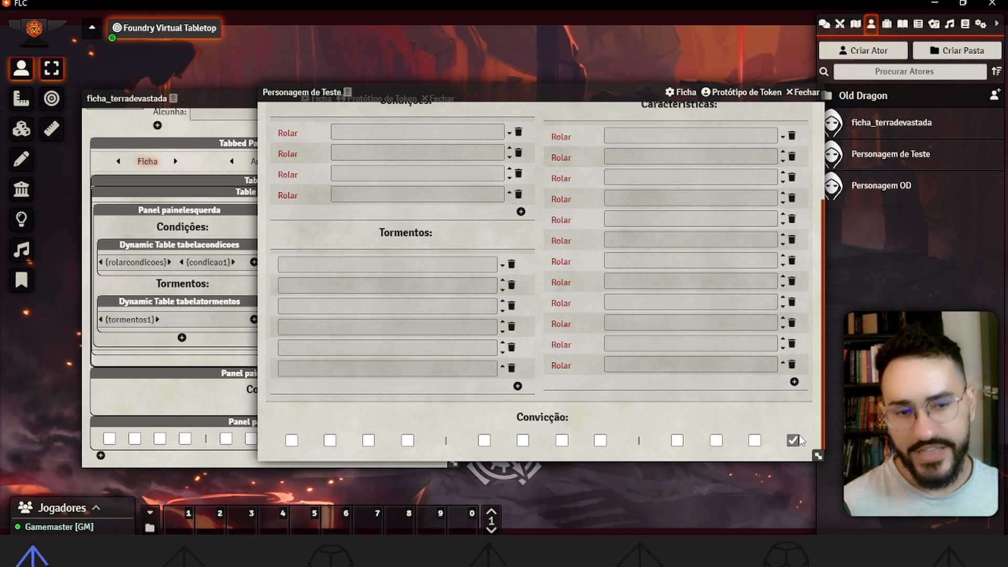
pyautogui.click(792, 440)
# Step: Close the ficha_terradevastada template window and reposition the Personagem de Teste sheet
pyautogui.scroll(3, 584, 227)
pyautogui.scroll(-5, 577, 228)
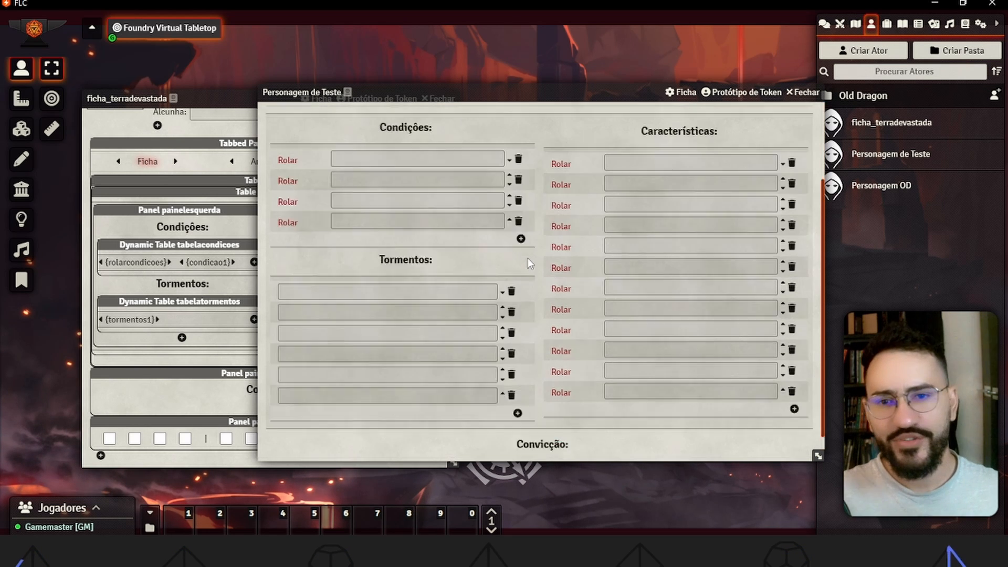
pyautogui.scroll(5, 577, 228)
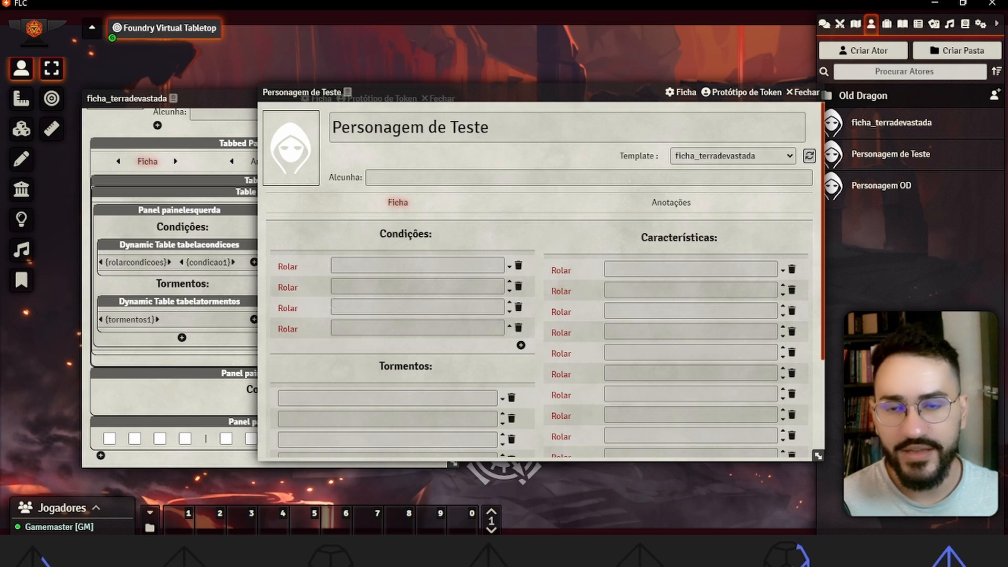
pyautogui.moveTo(144, 551)
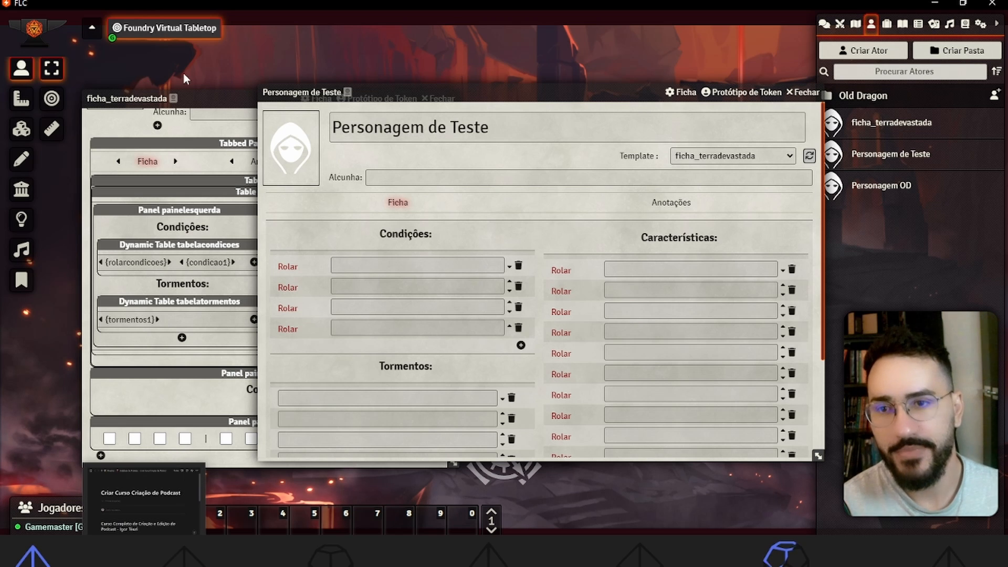
pyautogui.click(247, 107)
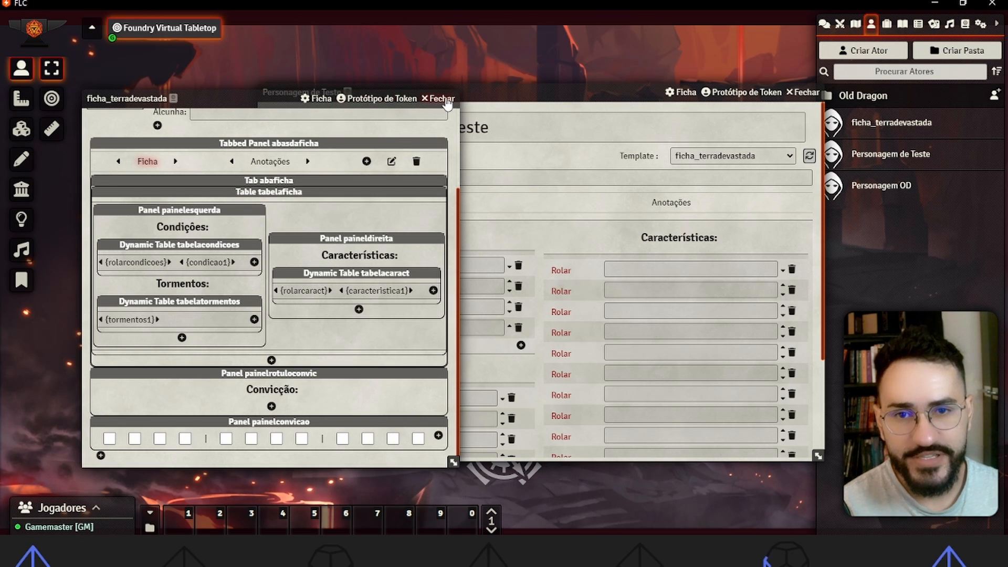
pyautogui.click(444, 98)
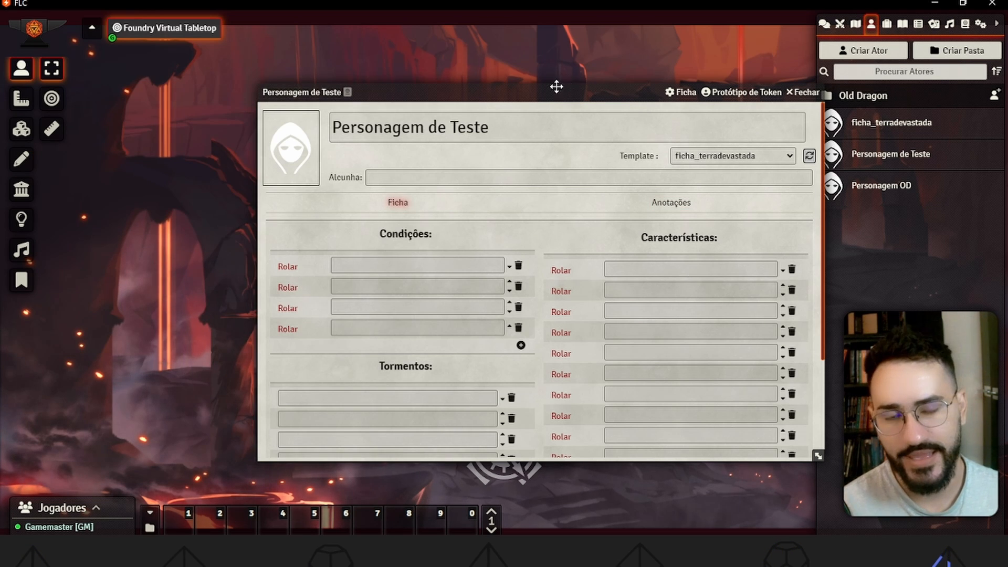
pyautogui.moveTo(555, 85); pyautogui.dragTo(472, 70)
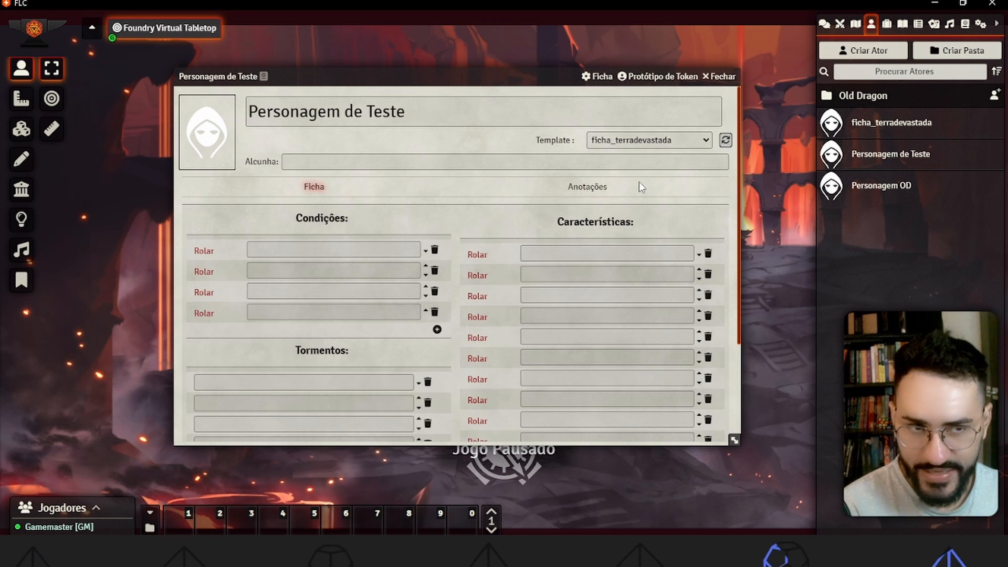
# Step: Examine the Custom System Builder game settings, including the CSS Style file option, and save them without changes
pyautogui.click(979, 24)
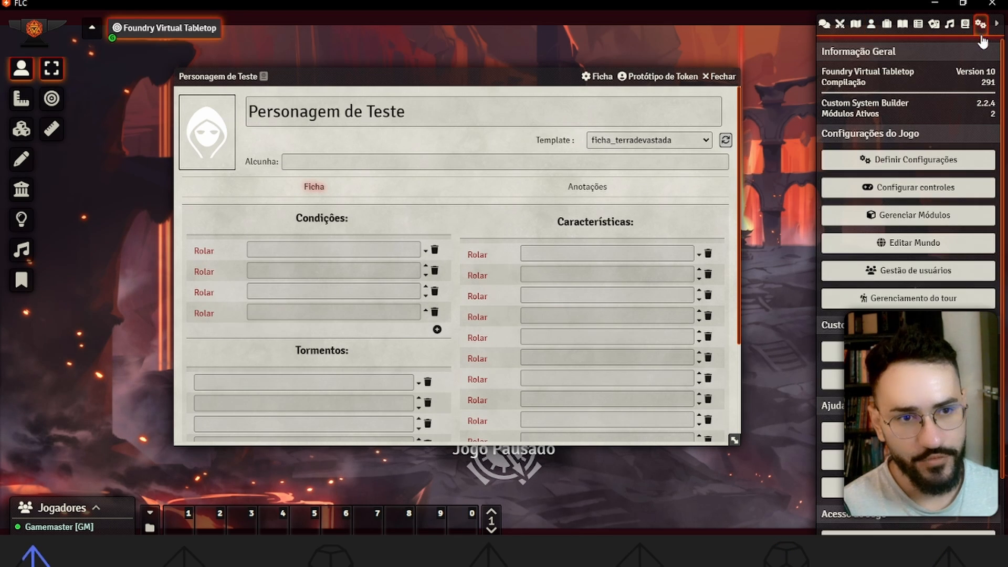
pyautogui.click(936, 164)
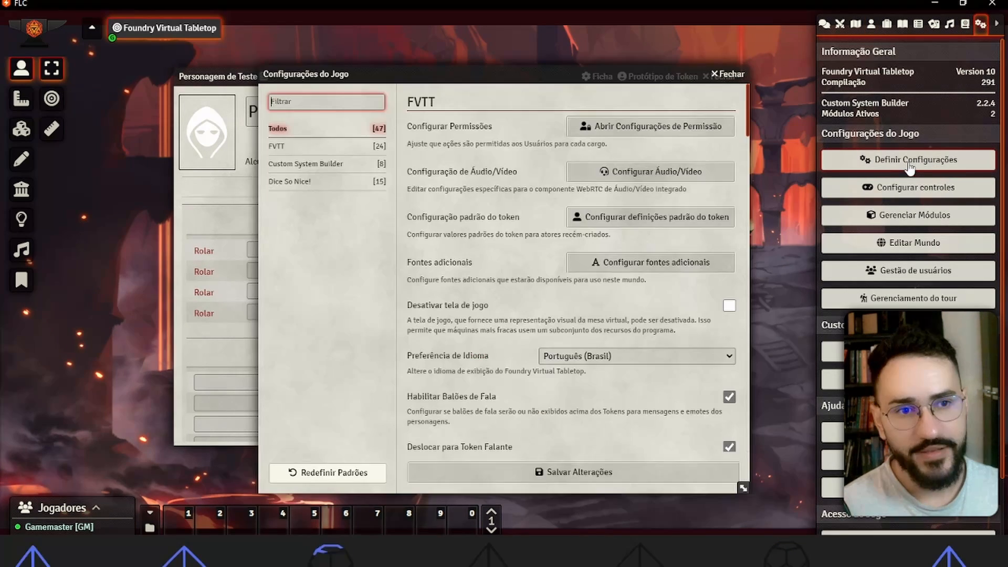
pyautogui.click(297, 165)
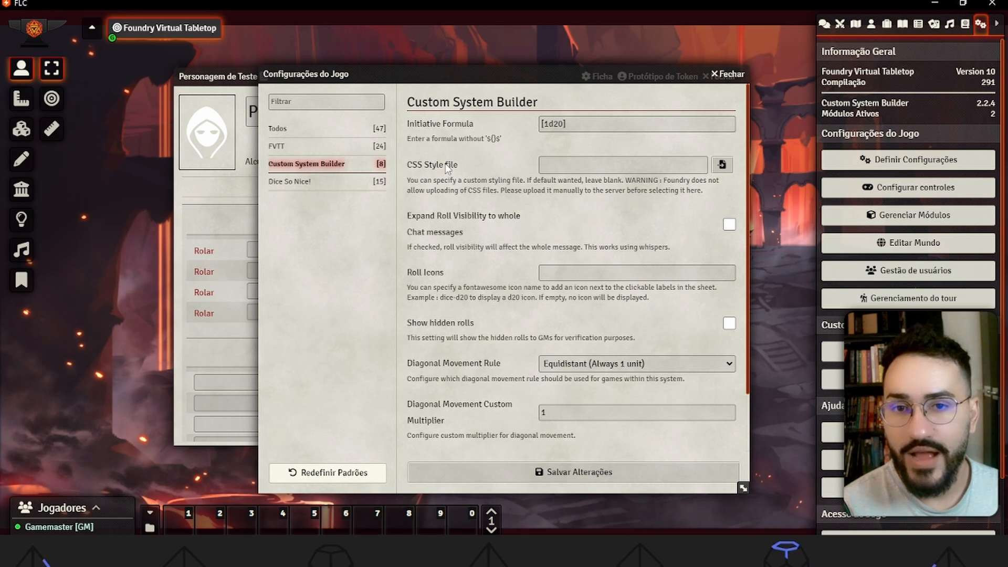
pyautogui.moveTo(237, 77); pyautogui.dragTo(178, 64)
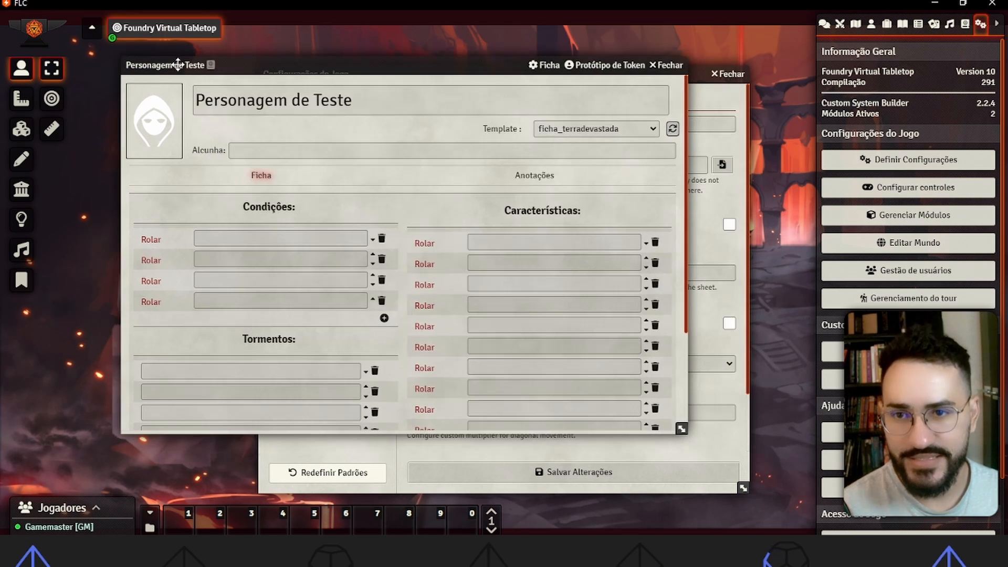
pyautogui.click(701, 199)
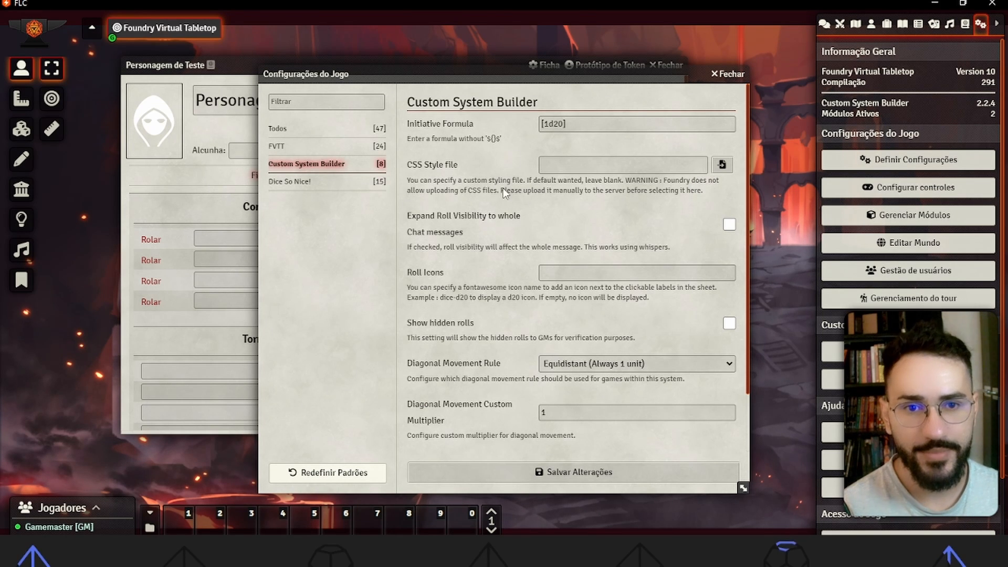
pyautogui.scroll(-2, 648, 424)
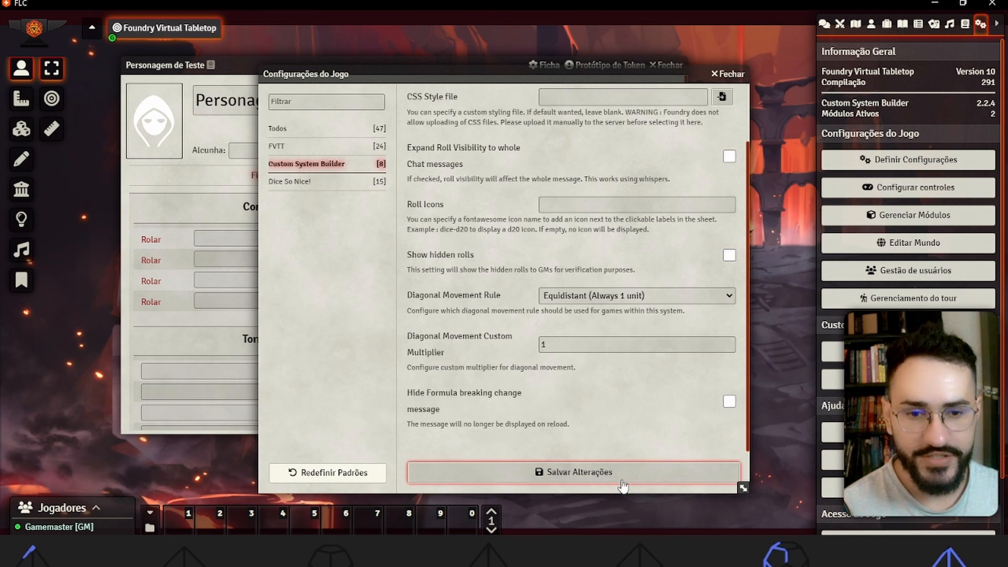
pyautogui.click(642, 471)
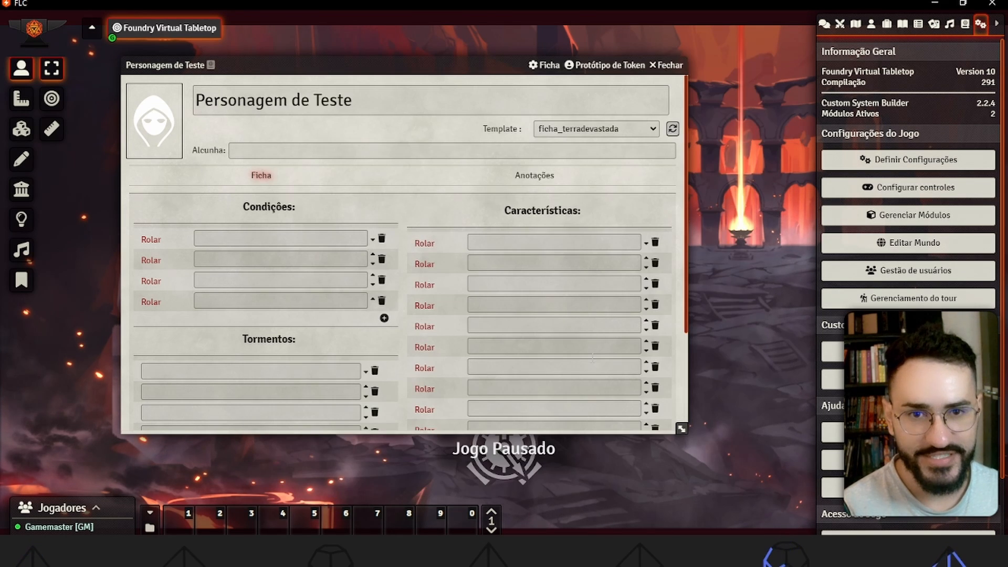
# Step: Find the Custom CSS module by filtering for "css", enable it, and reload the application
pyautogui.click(914, 215)
pyautogui.write('css')
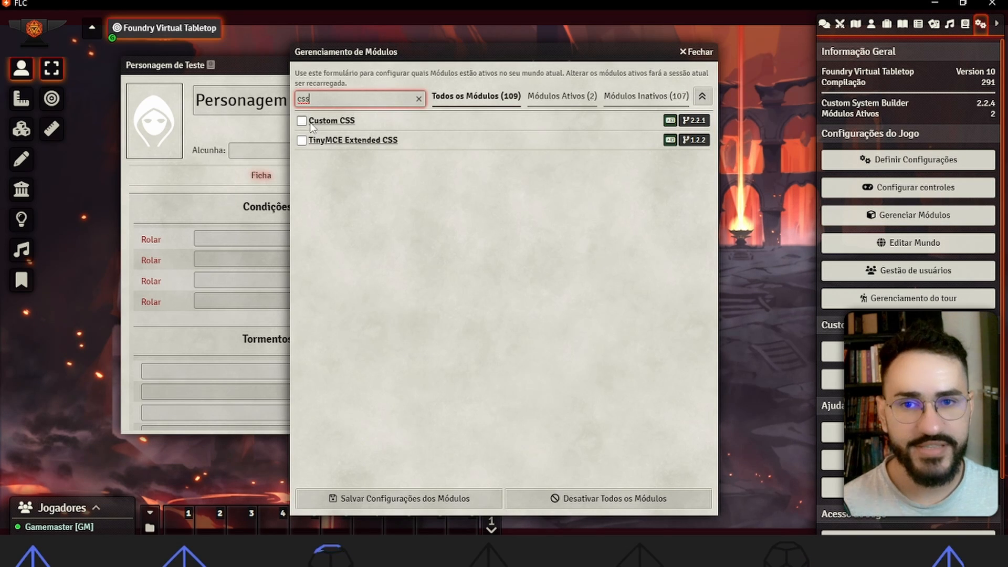
pyautogui.click(301, 120)
pyautogui.click(374, 491)
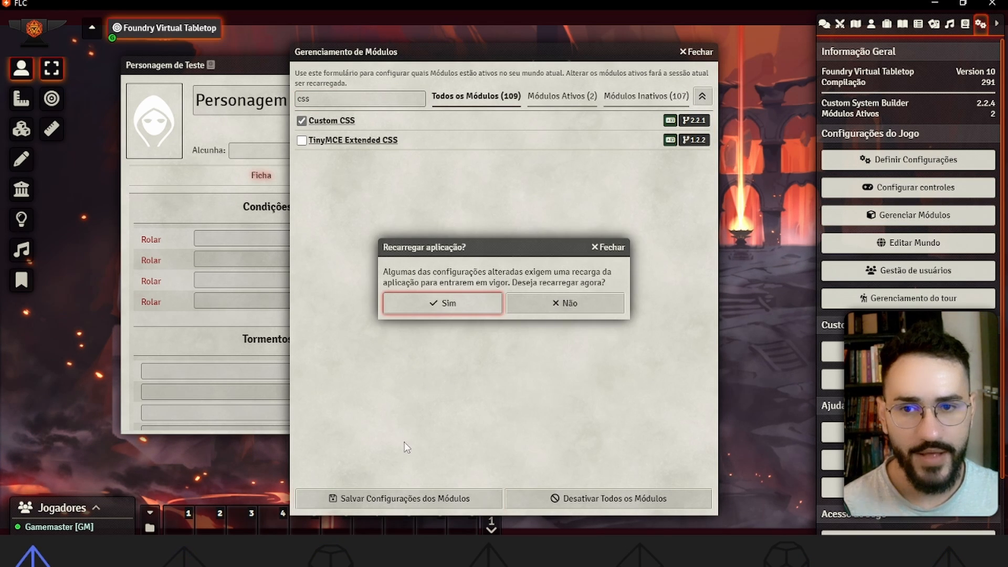
pyautogui.click(443, 316)
pyautogui.click(498, 462)
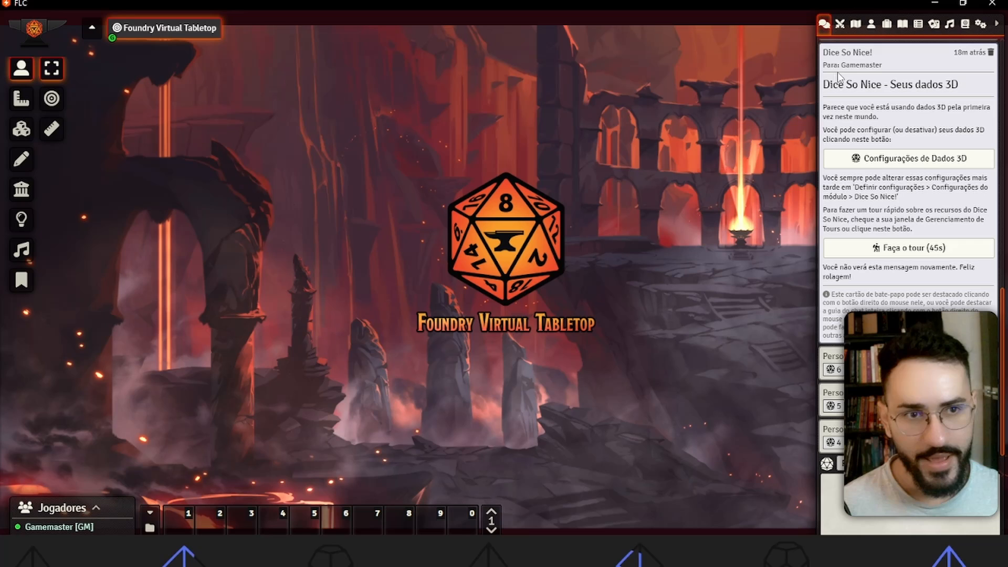
# Step: Open the Custom CSS Rules editor from the Custom CSS module's game settings
pyautogui.click(871, 23)
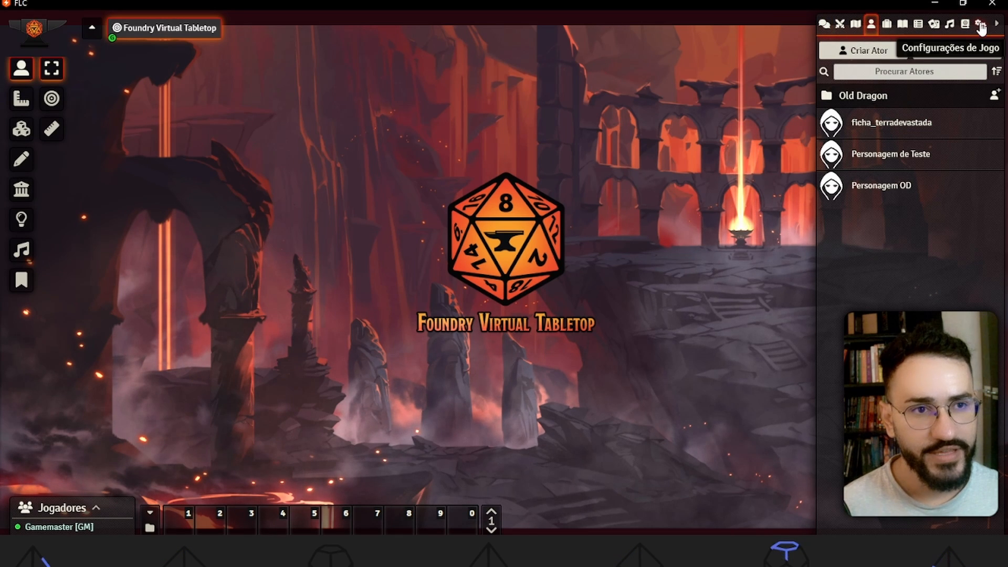
pyautogui.click(980, 24)
pyautogui.click(945, 159)
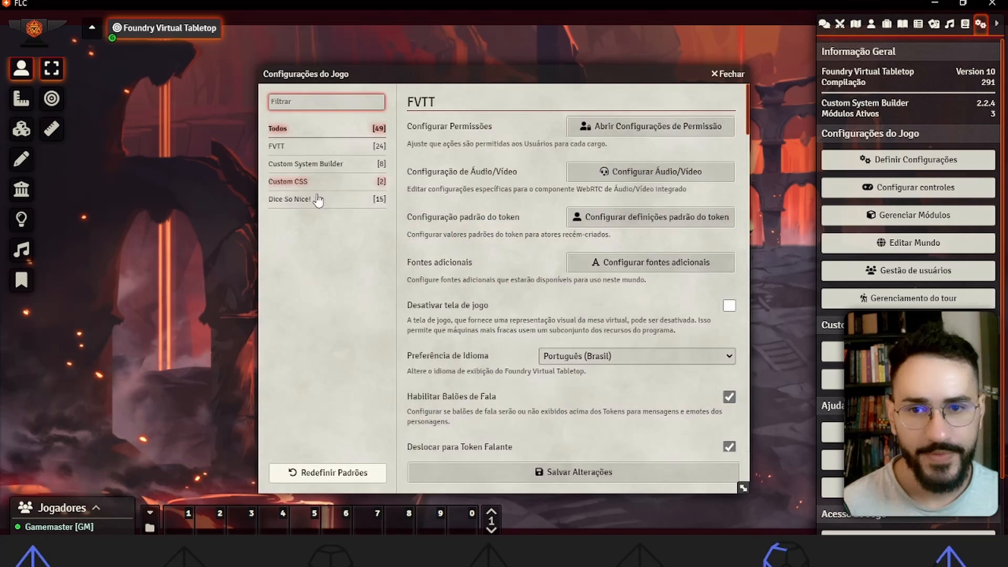
pyautogui.click(288, 181)
pyautogui.moveTo(486, 76); pyautogui.dragTo(667, 69)
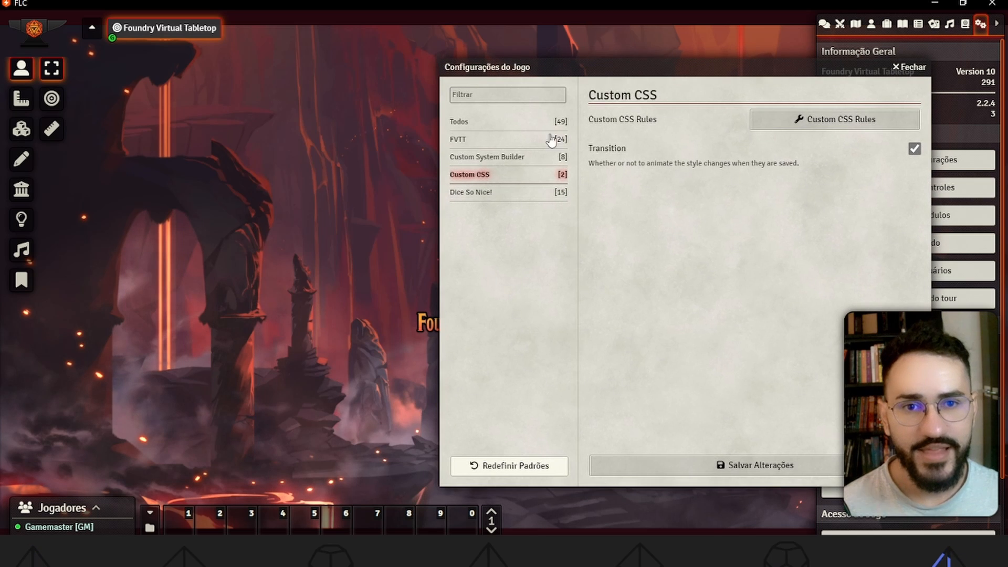
pyautogui.click(817, 124)
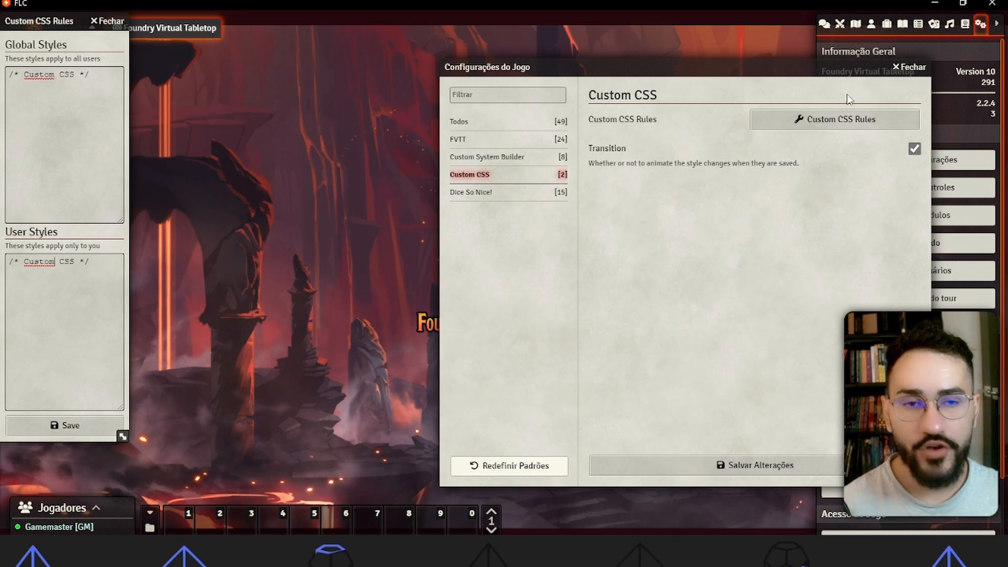
# Step: Close the game settings, bring up the actor list, and enlarge the Custom CSS Rules window
pyautogui.click(903, 67)
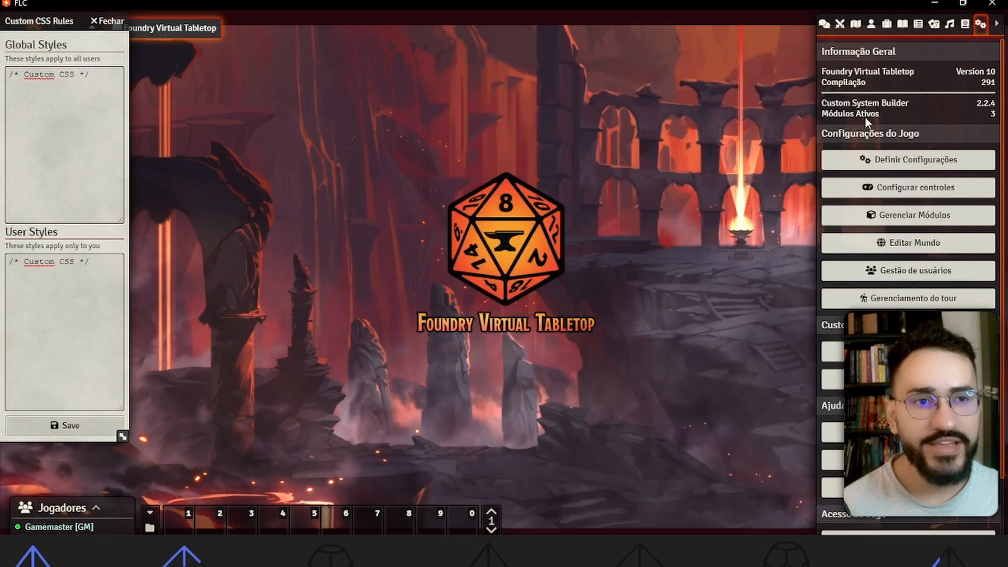
pyautogui.click(873, 25)
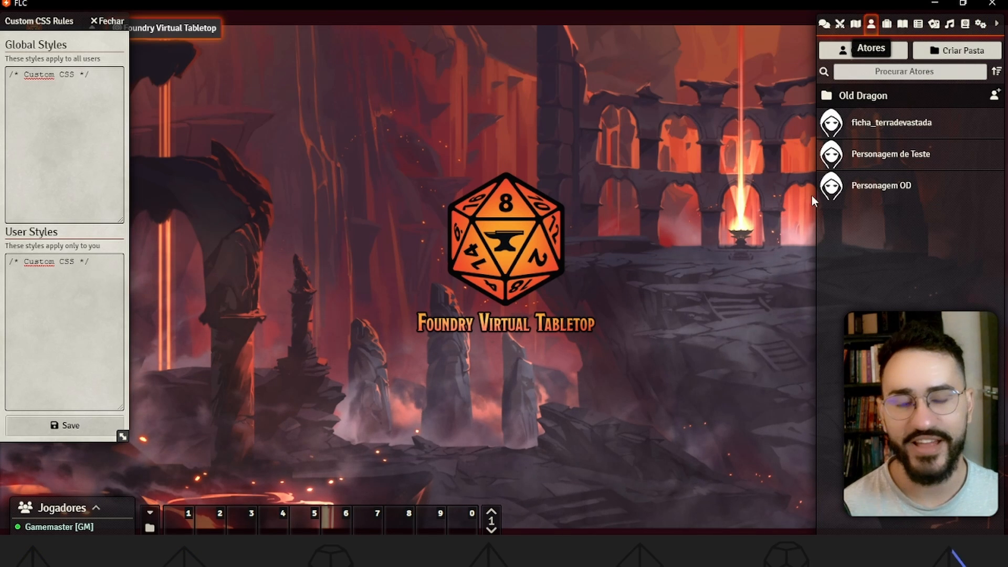
pyautogui.moveTo(124, 436); pyautogui.dragTo(204, 415)
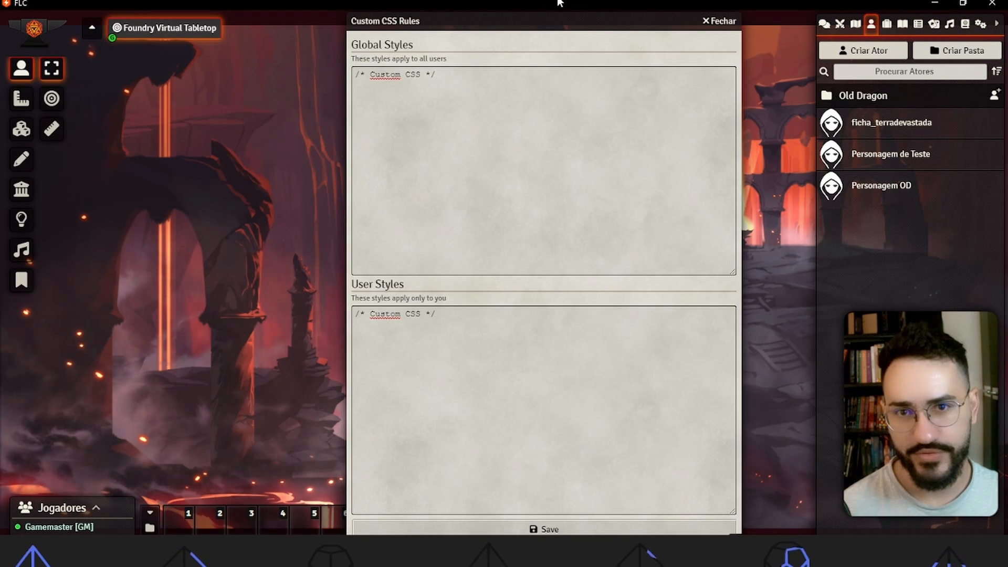
# Step: Shrink the Custom CSS Rules window and arrange it beside the opened Personagem de Teste character sheet
pyautogui.moveTo(527, 14); pyautogui.dragTo(259, 15)
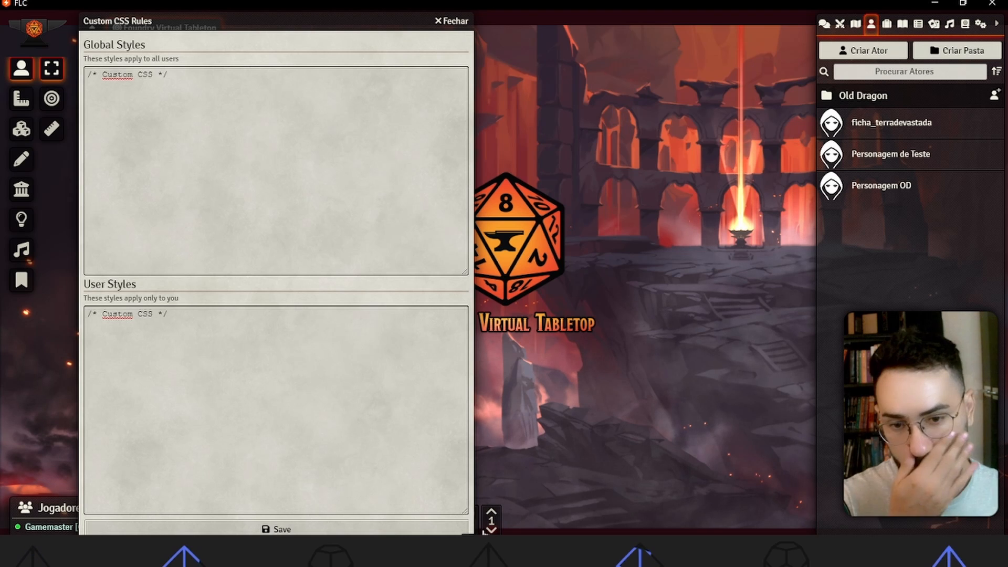
pyautogui.moveTo(468, 539); pyautogui.dragTo(296, 412)
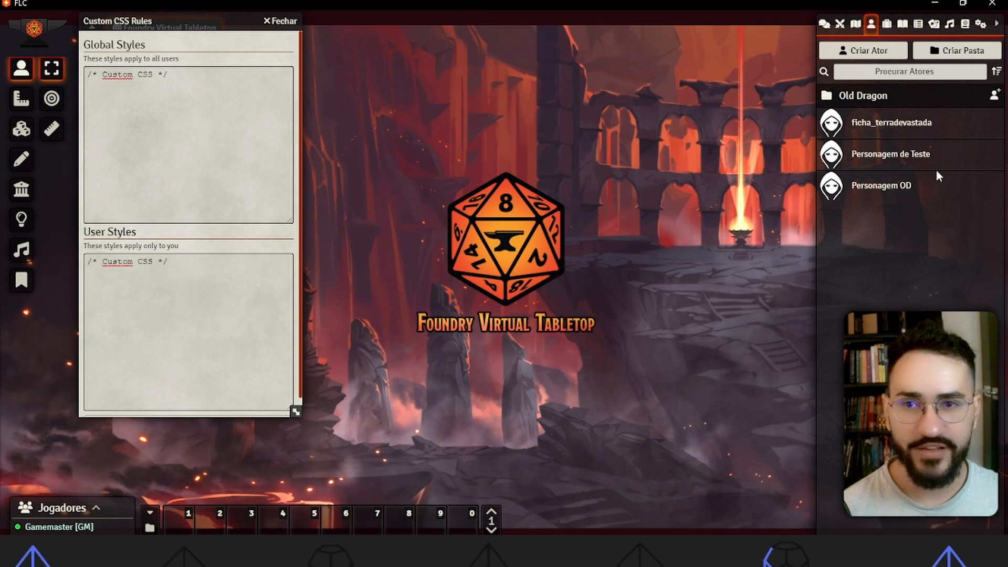
pyautogui.click(899, 160)
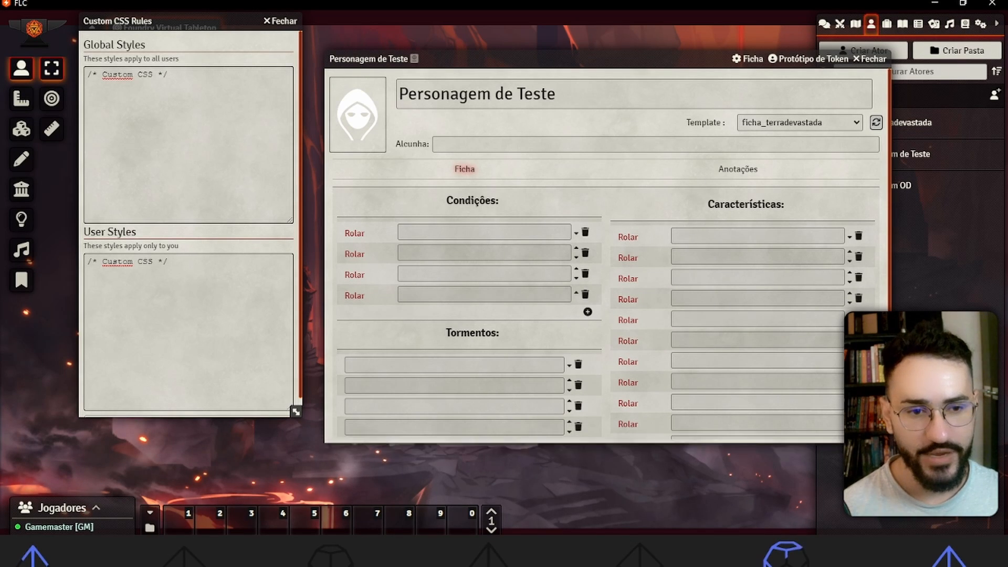
pyautogui.moveTo(765, 562)
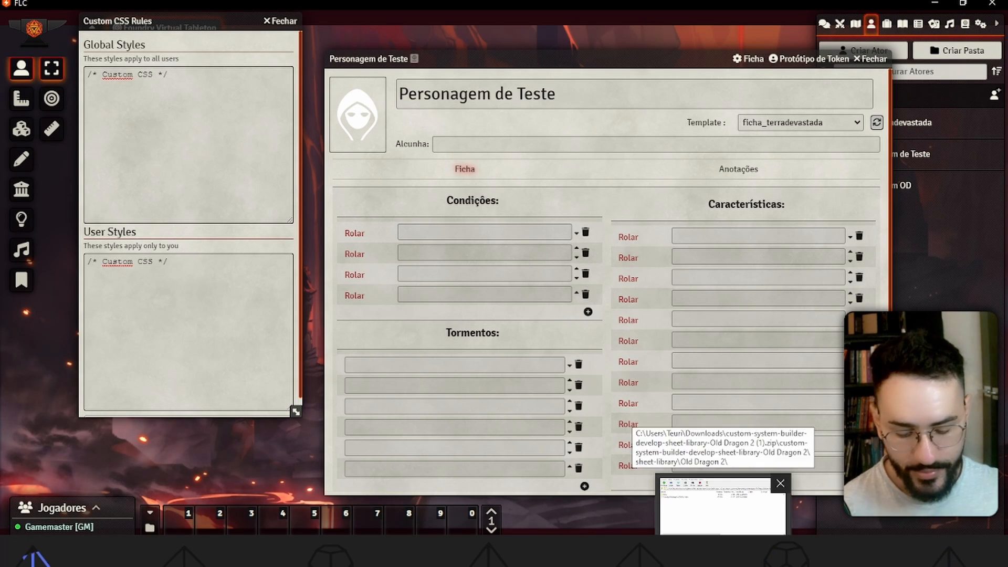
pyautogui.moveTo(602, 61); pyautogui.dragTo(600, 55)
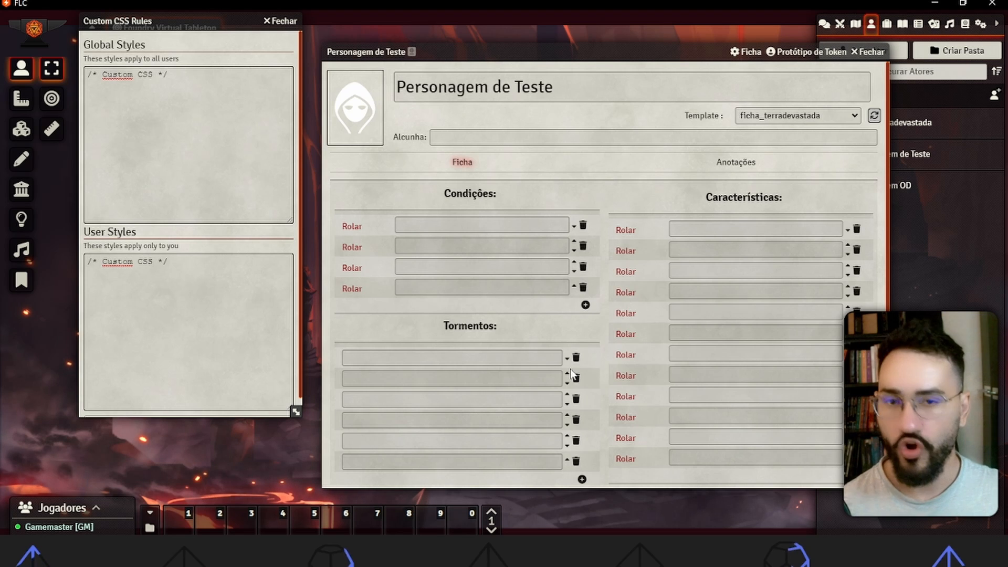
# Step: Inspect the character sheet's form element in the developer tools to identify its CSS classes
pyautogui.press('F12')
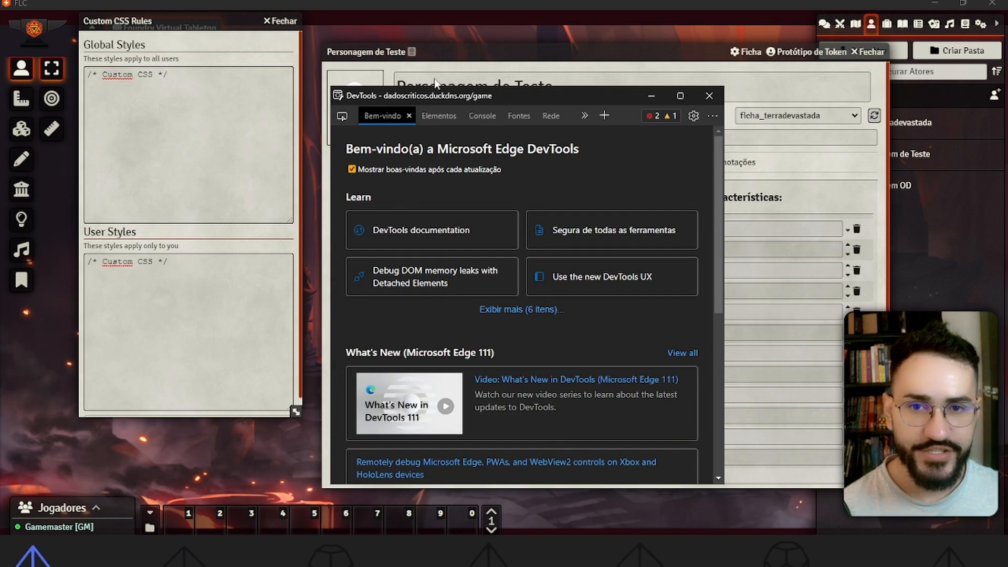
pyautogui.moveTo(446, 97); pyautogui.dragTo(623, 89)
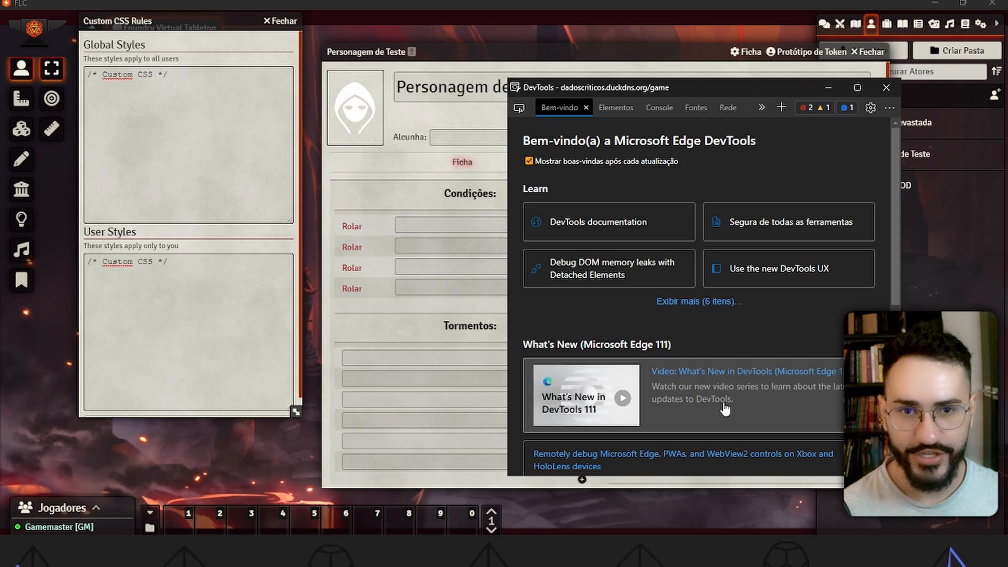
pyautogui.click(520, 108)
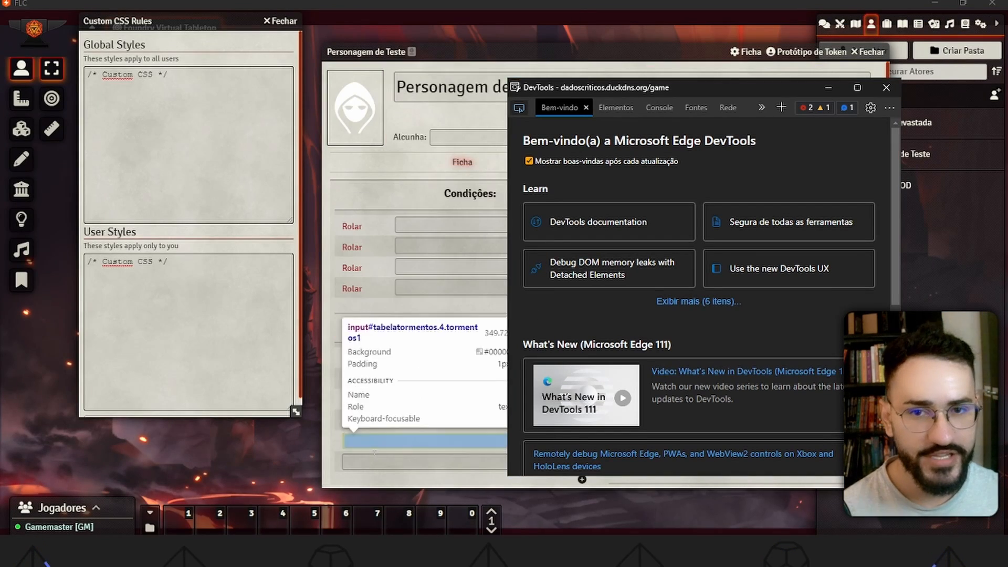
pyautogui.click(364, 61)
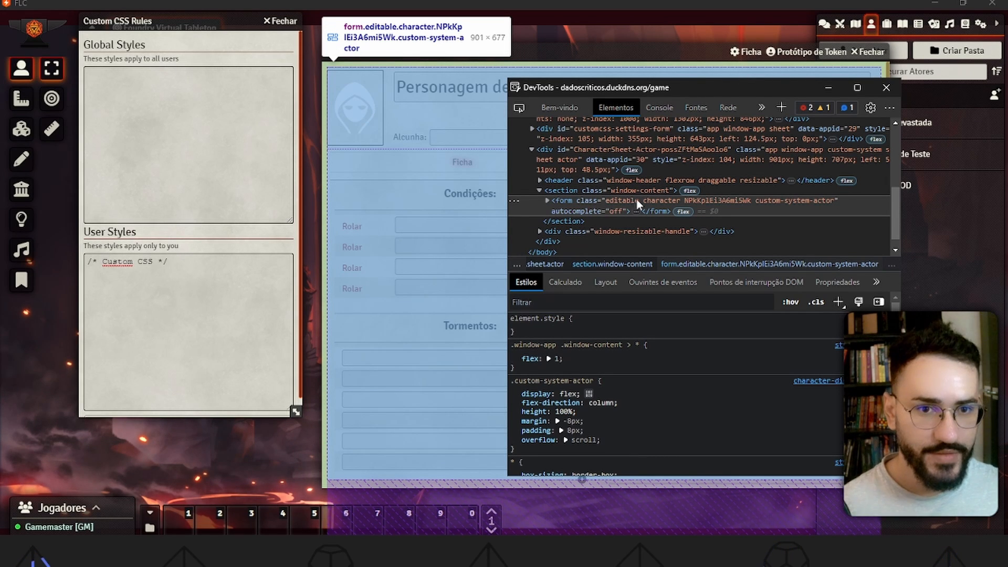
# Step: Replace the Global Styles placeholder with the rule .editable { background-color: gray; } and save the CSS
pyautogui.click(175, 118)
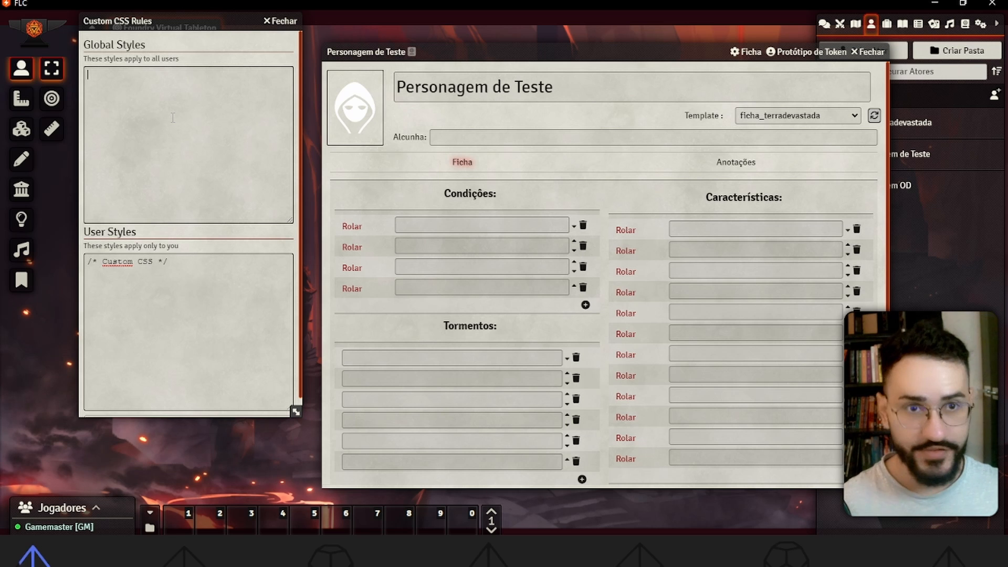
pyautogui.write('.')
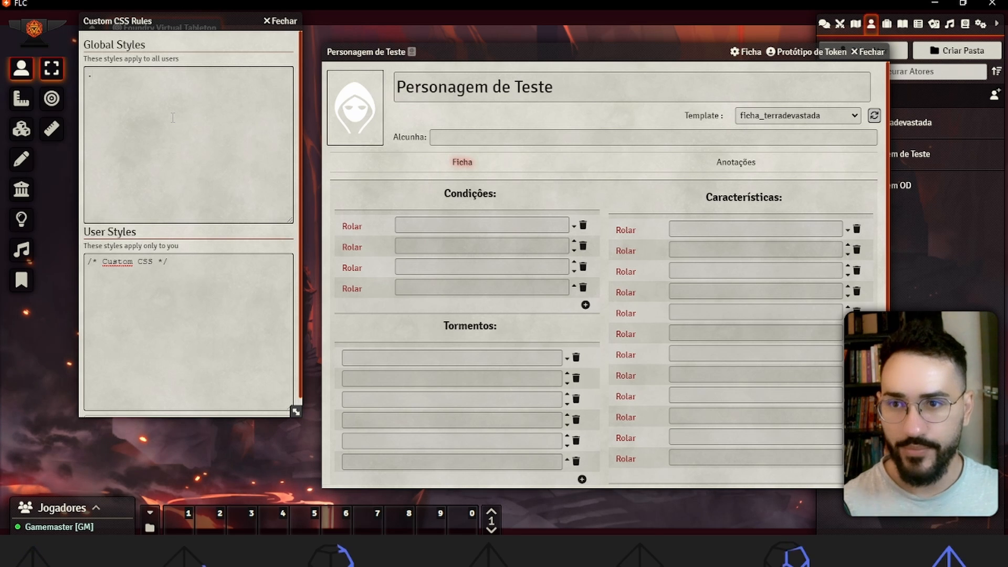
pyautogui.write('editable {}')
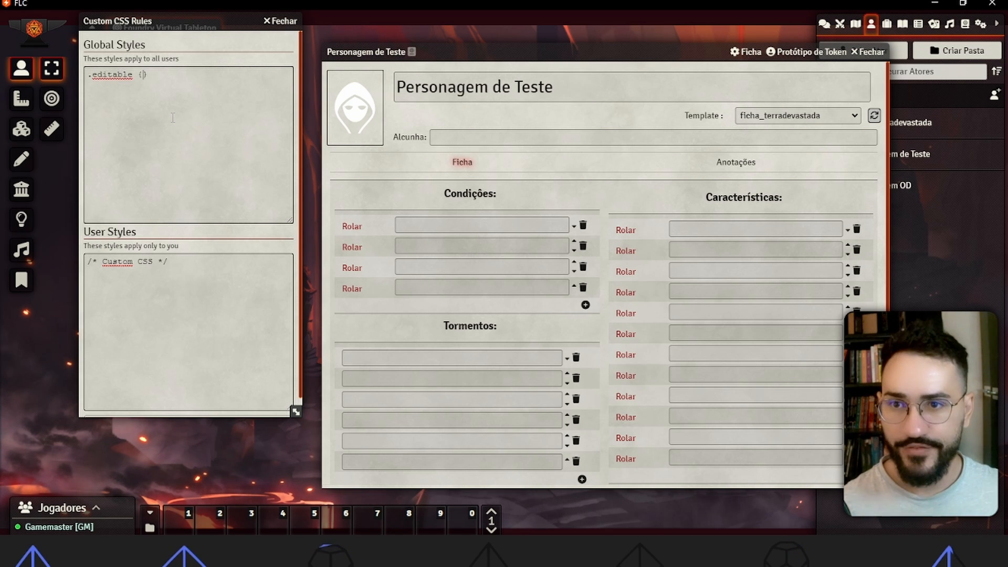
pyautogui.press('Return')
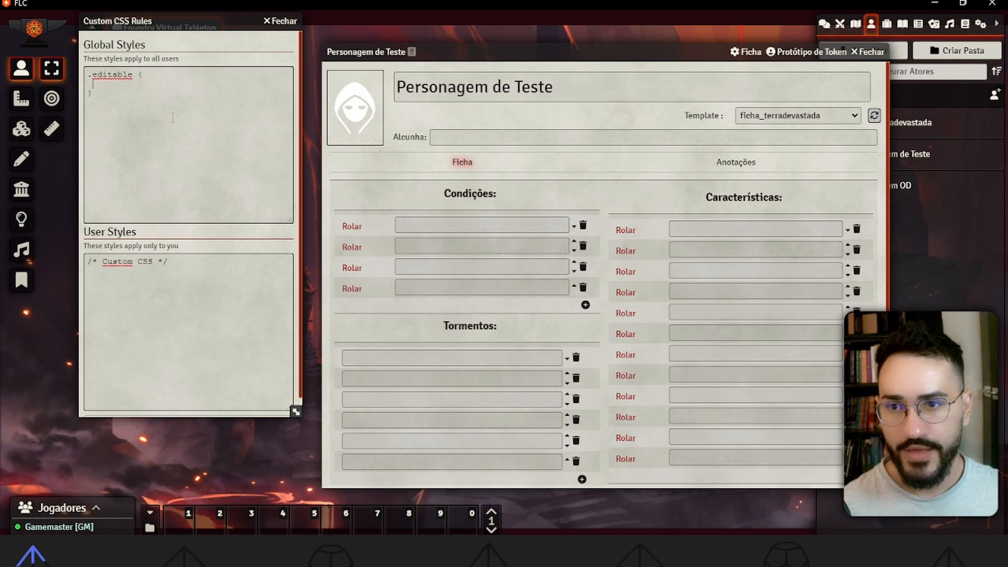
pyautogui.press('Tab')
pyautogui.write('background-color')
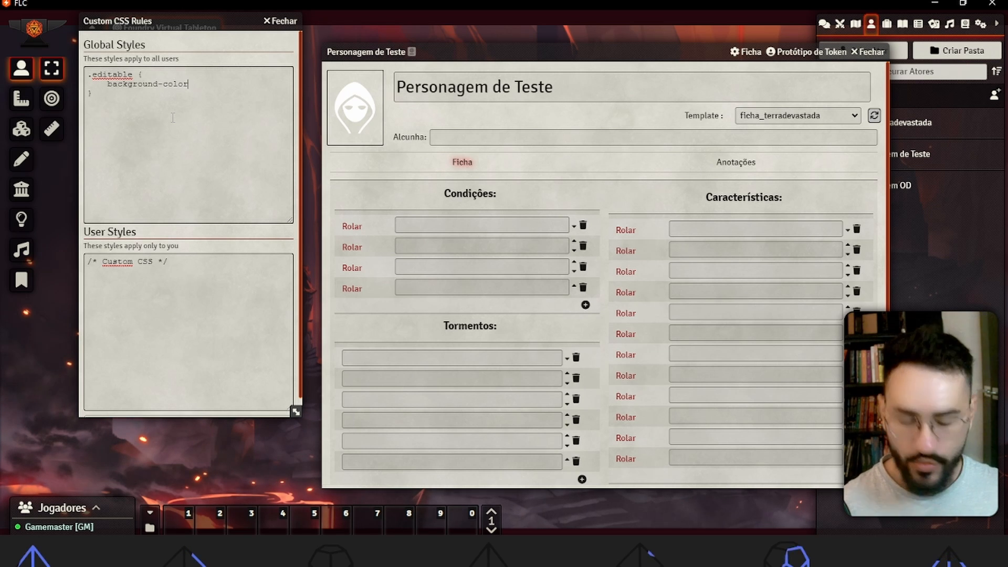
pyautogui.write(': ')
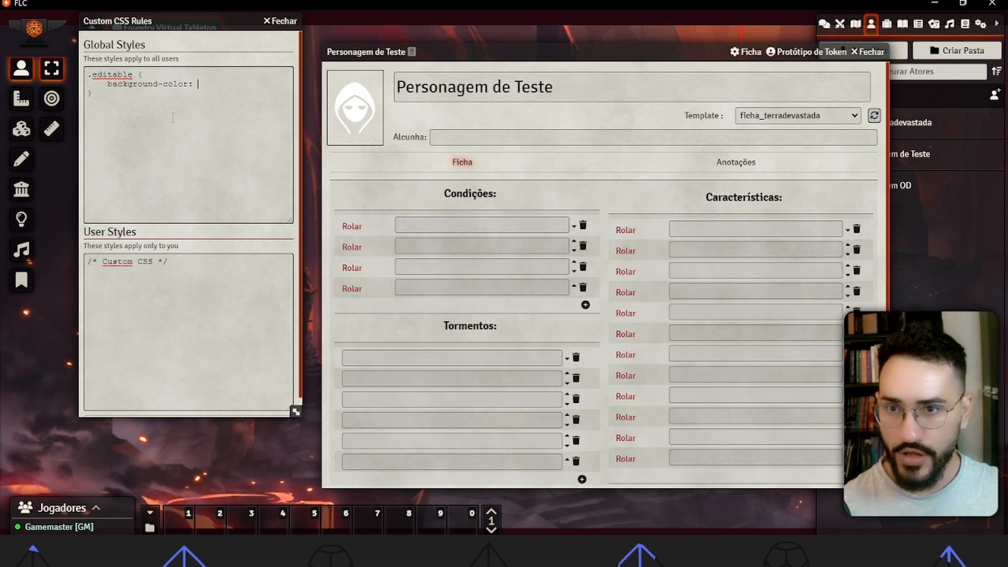
pyautogui.write('gray')
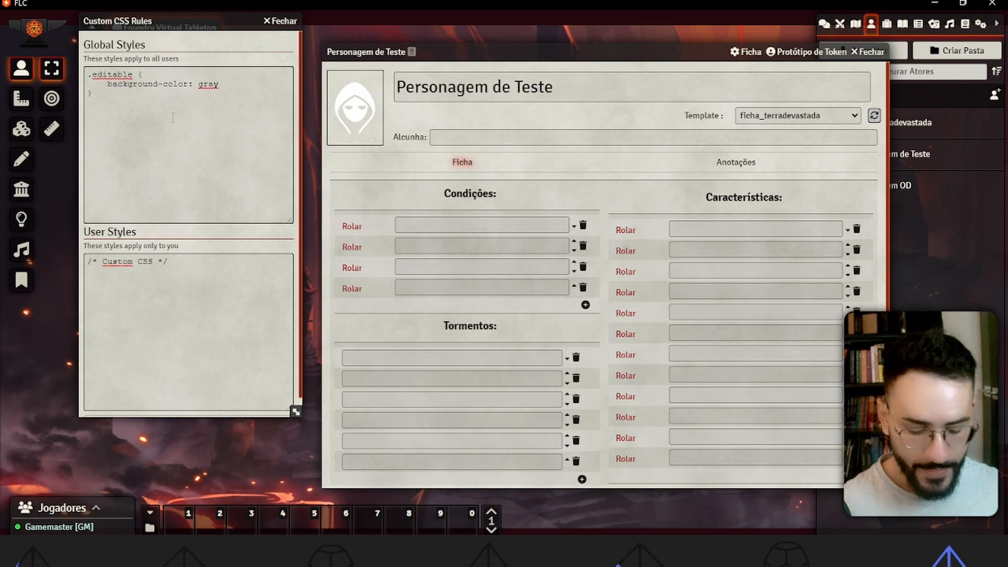
pyautogui.write(';')
pyautogui.scroll(-1, 226, 315)
pyautogui.click(227, 412)
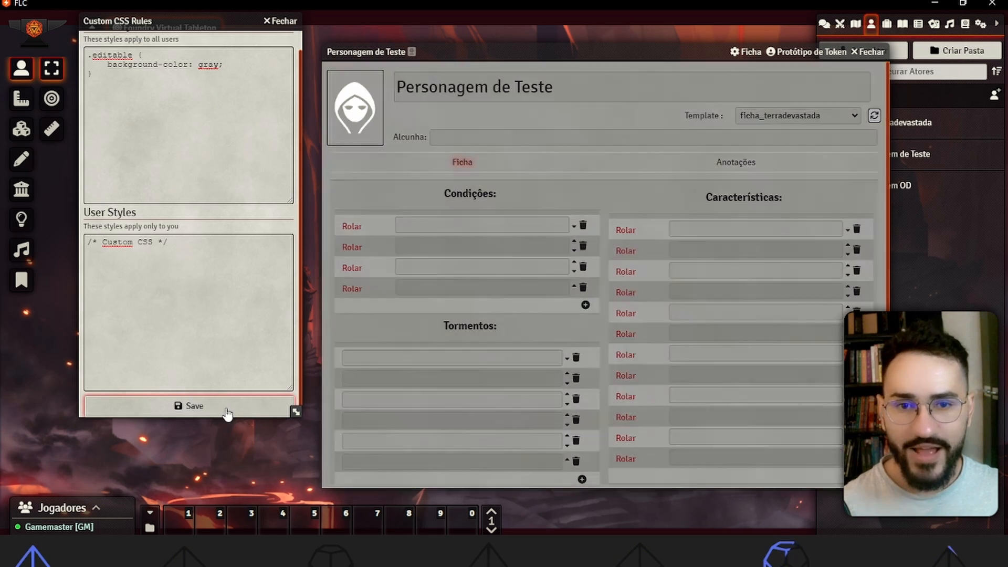
# Step: Set the .editable rule's background-color to black and save the CSS
pyautogui.doubleClick(209, 64)
pyautogui.write('black')
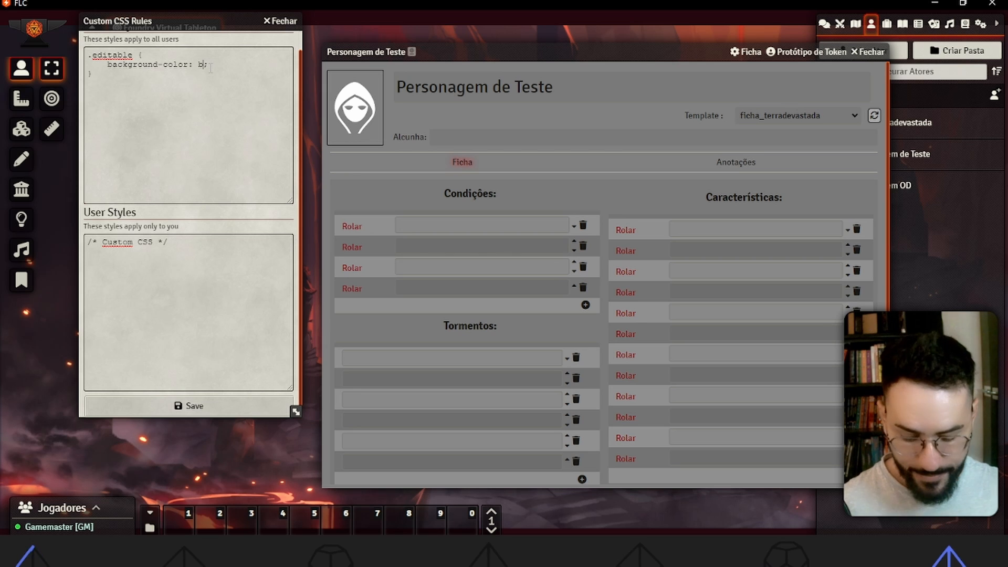
pyautogui.click(226, 407)
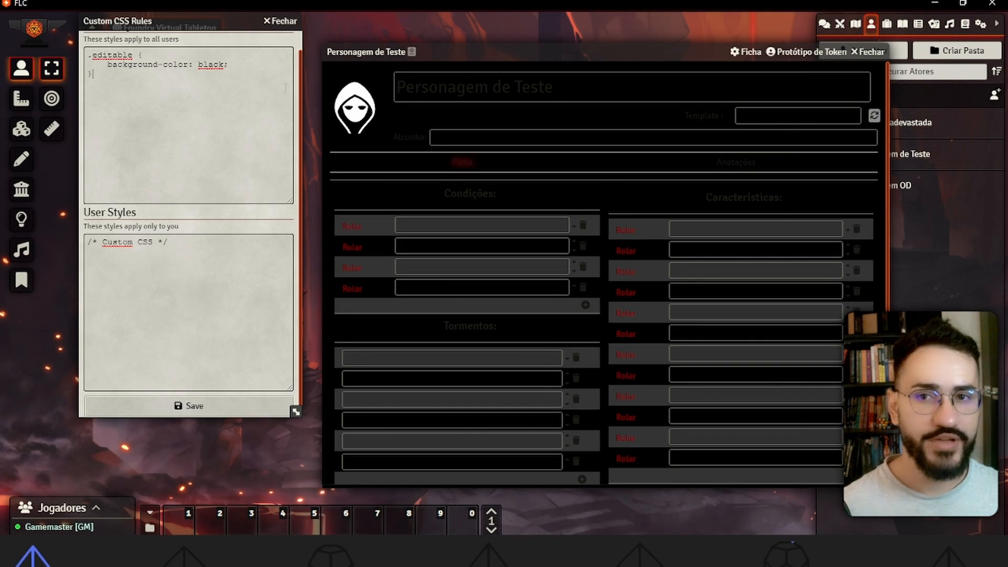
# Step: Clear all CSS from Global Styles and save to restore the sheet's default look
pyautogui.hotkey('ctrl', 'a')
pyautogui.press('BackSpace')
pyautogui.scroll(-1, 189, 210)
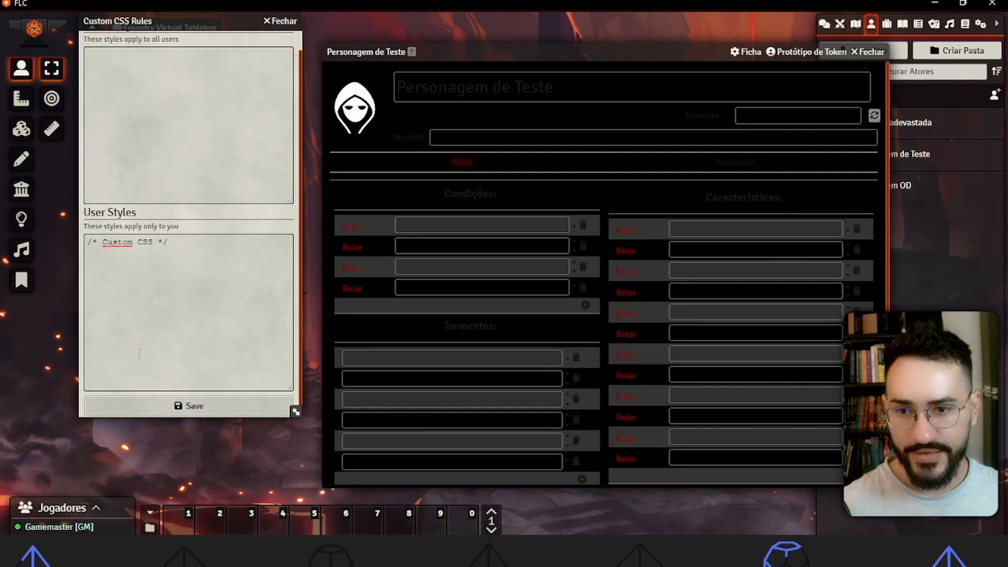
pyautogui.click(188, 405)
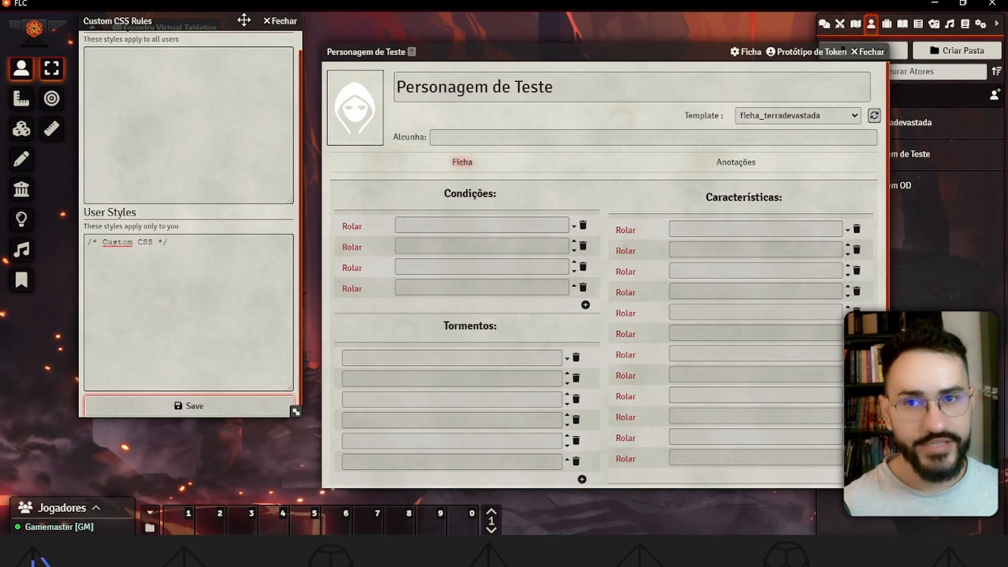
# Step: Close the Custom CSS Rules window and move the Personagem de Teste sheet clear of the actor list
pyautogui.moveTo(244, 19); pyautogui.dragTo(219, 76)
pyautogui.click(192, 154)
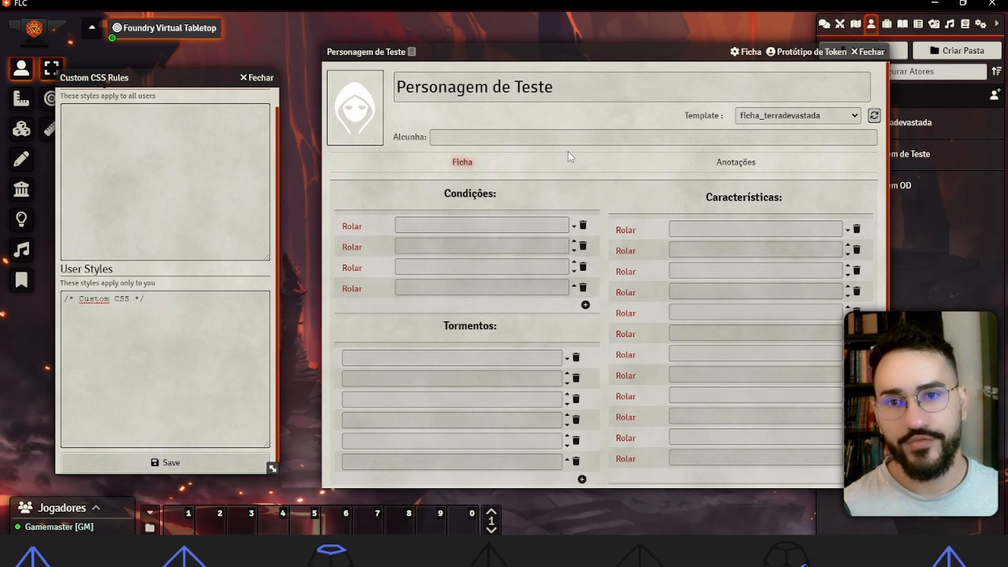
pyautogui.click(257, 77)
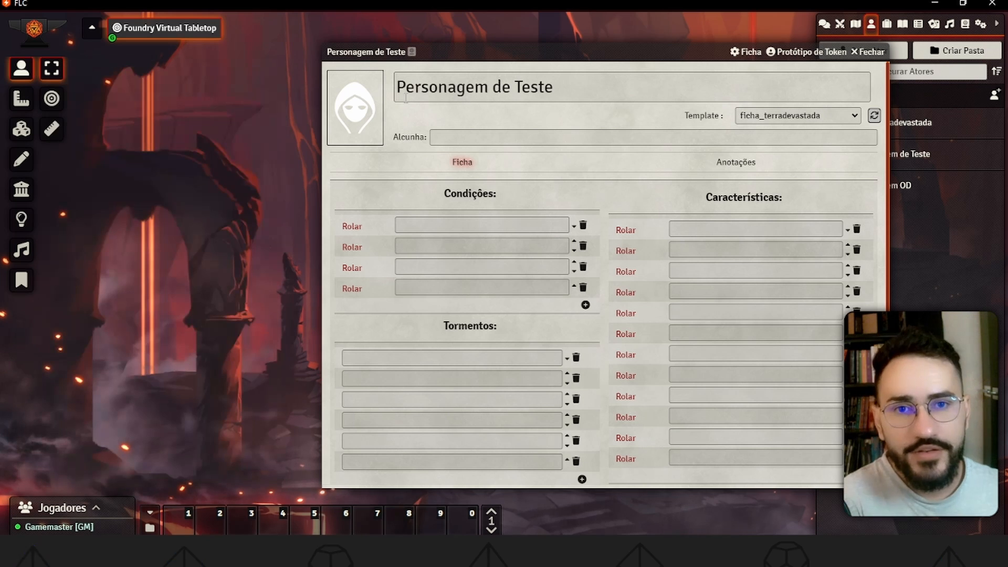
pyautogui.moveTo(495, 52); pyautogui.dragTo(399, 29)
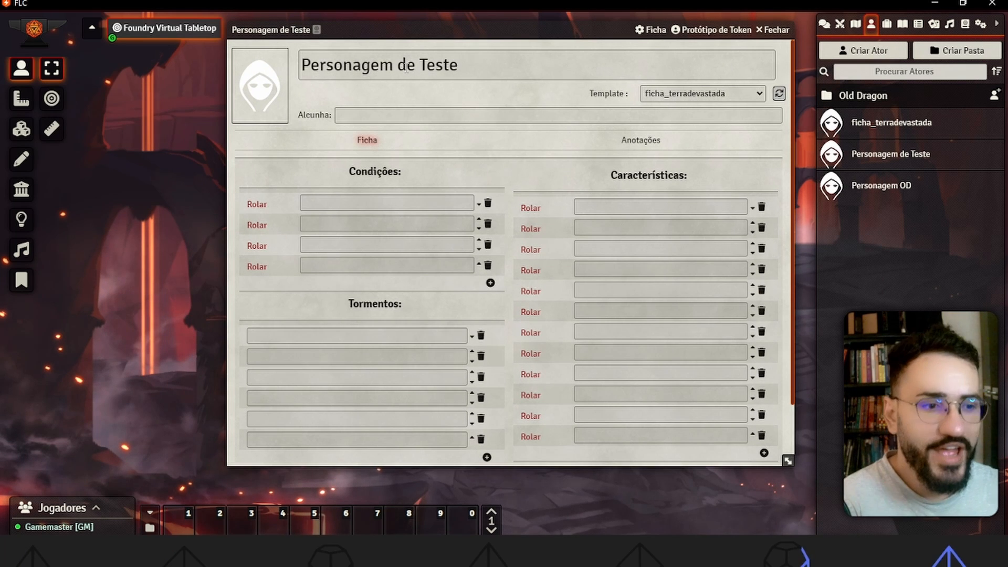